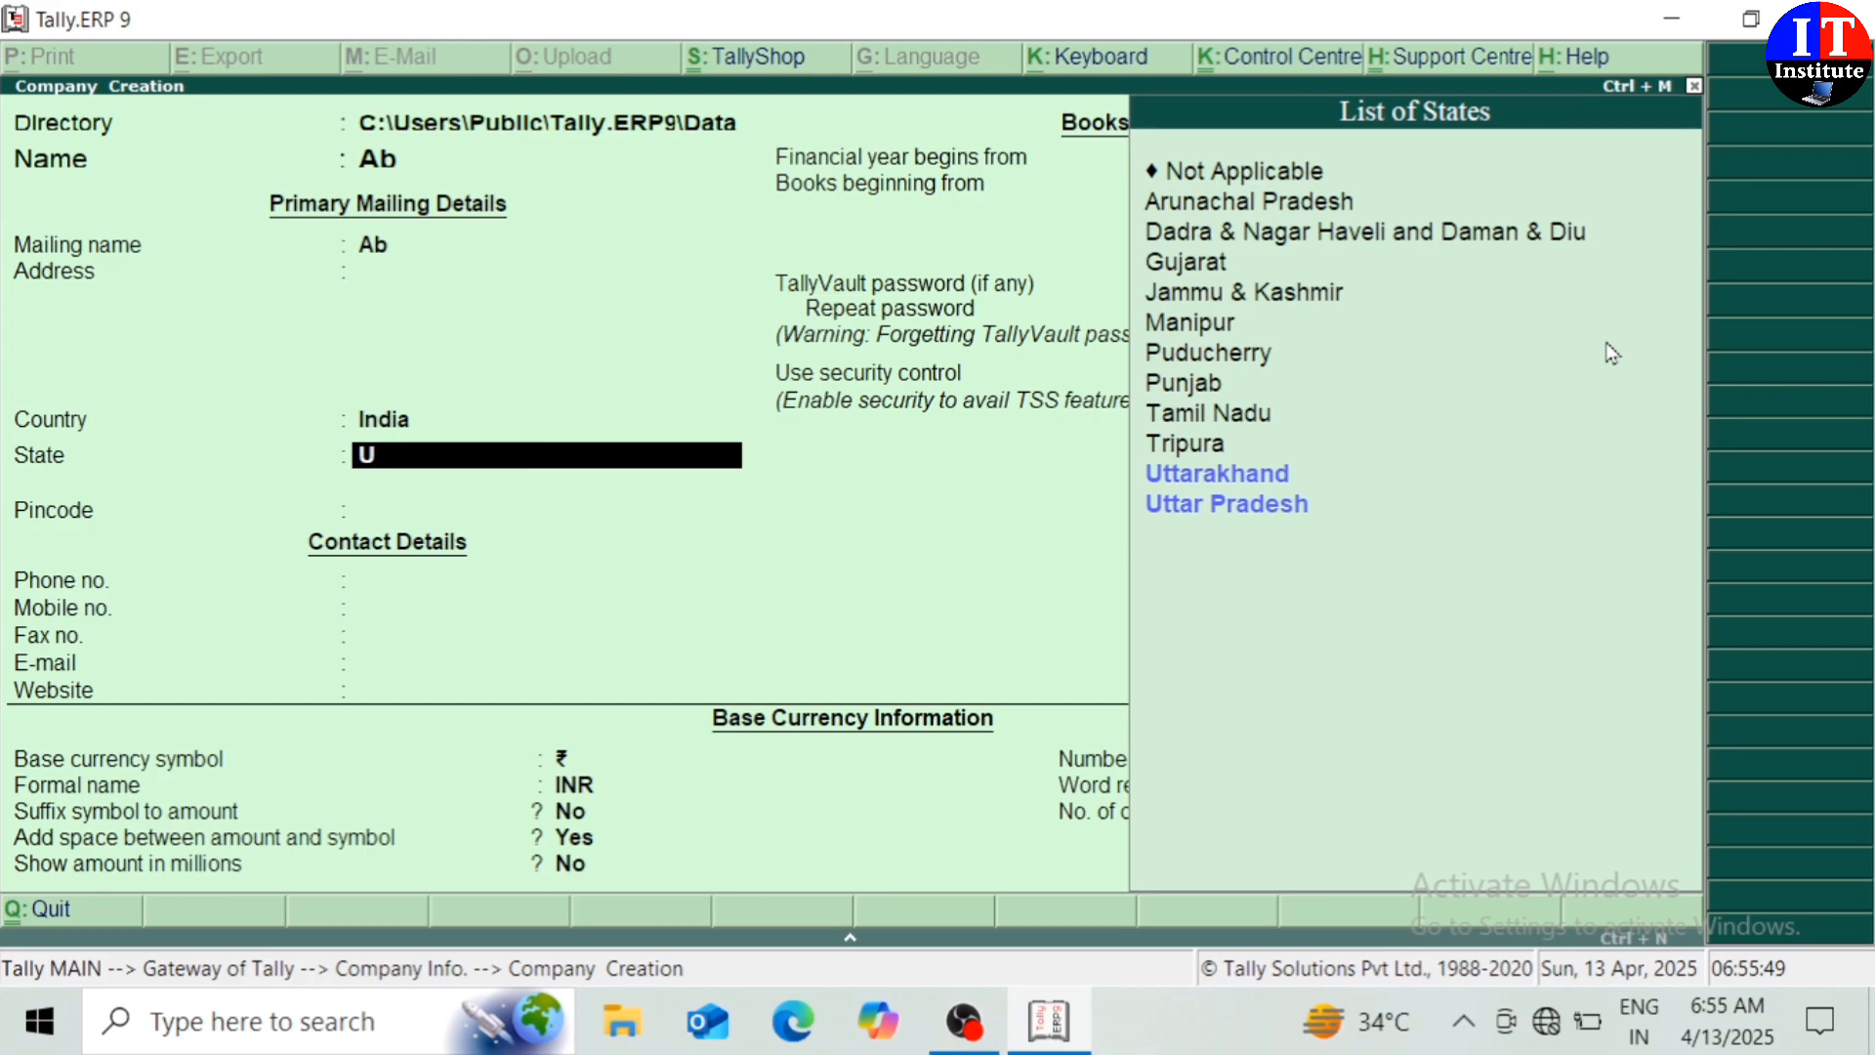
Choose Uttar Pradesh as the state and save company Ab with books from 1-4-2025
{"action": "key", "text": "Down"}
{"action": "key", "text": "Return"}
{"action": "key", "text": "Return"}
{"action": "key", "text": "Return"}
{"action": "key", "text": "Return"}
{"action": "key", "text": "Return"}
{"action": "key", "text": "Return"}
{"action": "key", "text": "Return"}
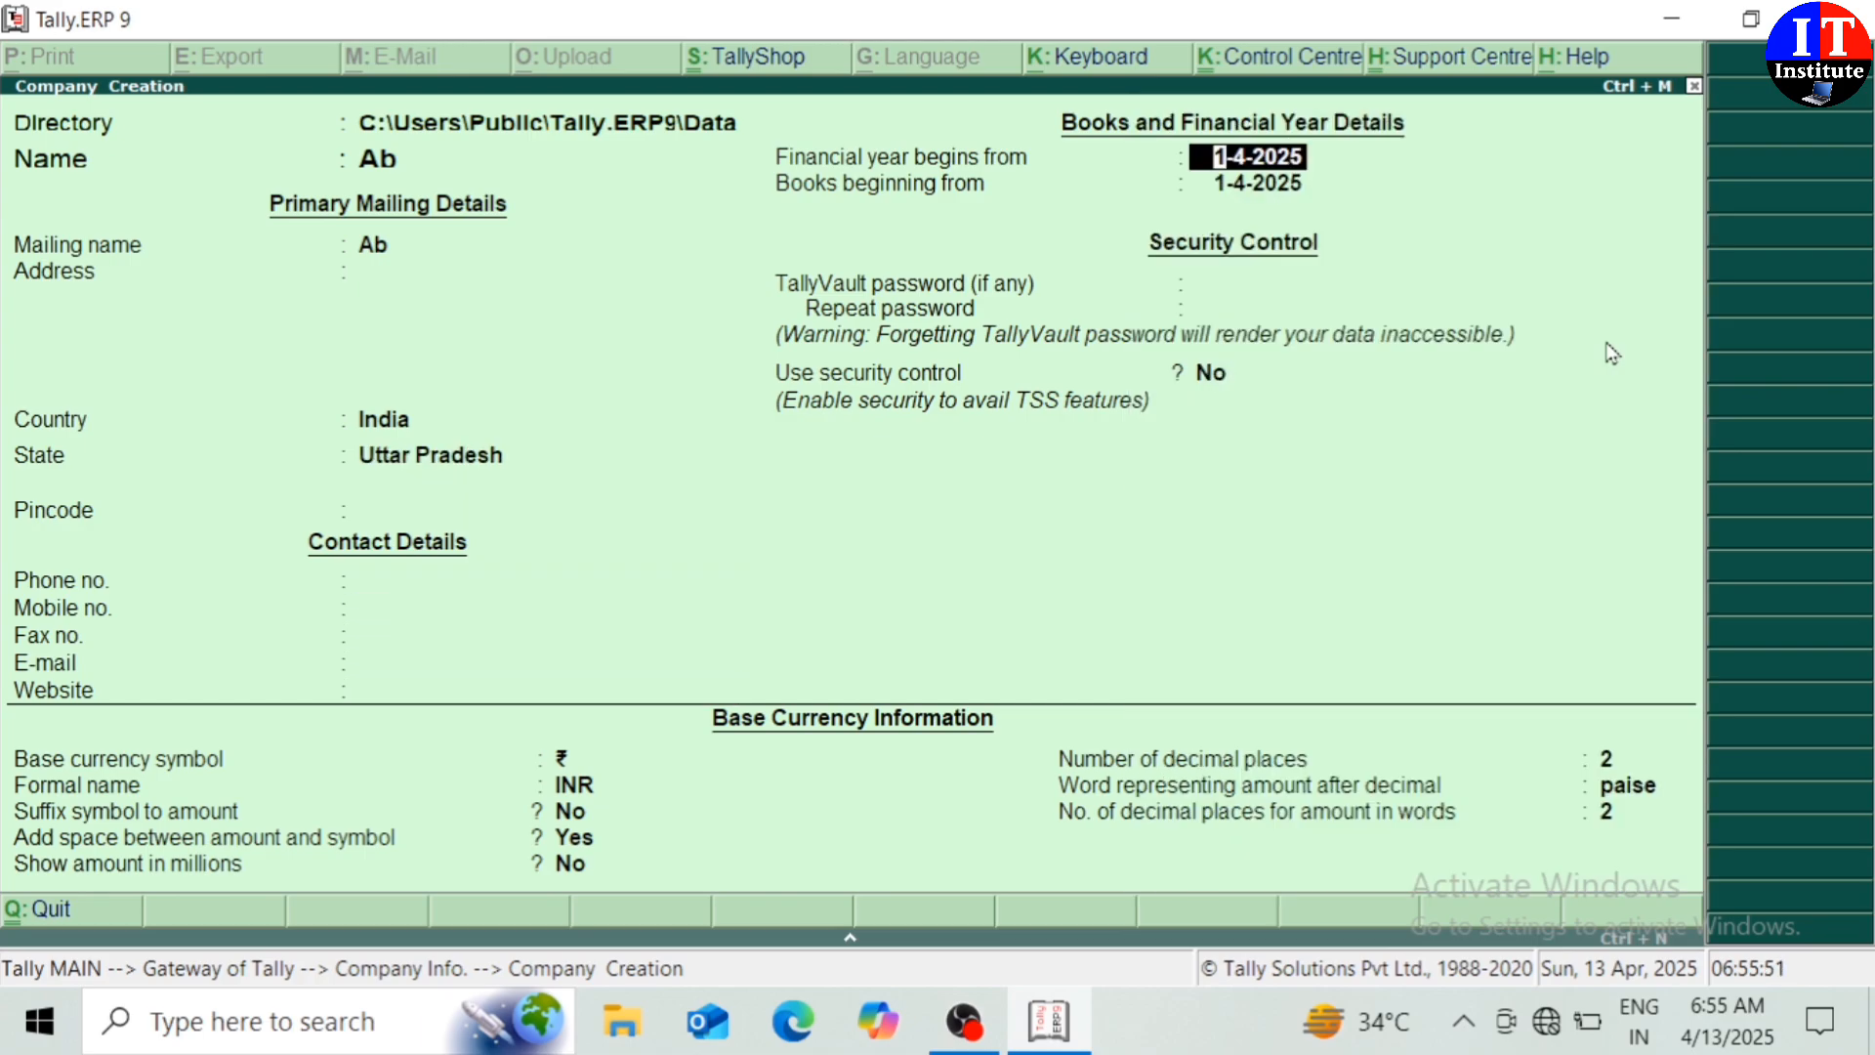
{"action": "key", "text": "Return"}
{"action": "key", "text": "Return"}
{"action": "key", "text": "Return"}
{"action": "key", "text": "Return"}
{"action": "key", "text": "Return"}
{"action": "key", "text": "Return"}
{"action": "key", "text": "Return"}
{"action": "key", "text": "Return"}
{"action": "key", "text": "Return"}
{"action": "key", "text": "Return"}
{"action": "key", "text": "Return"}
{"action": "key", "text": "Return"}
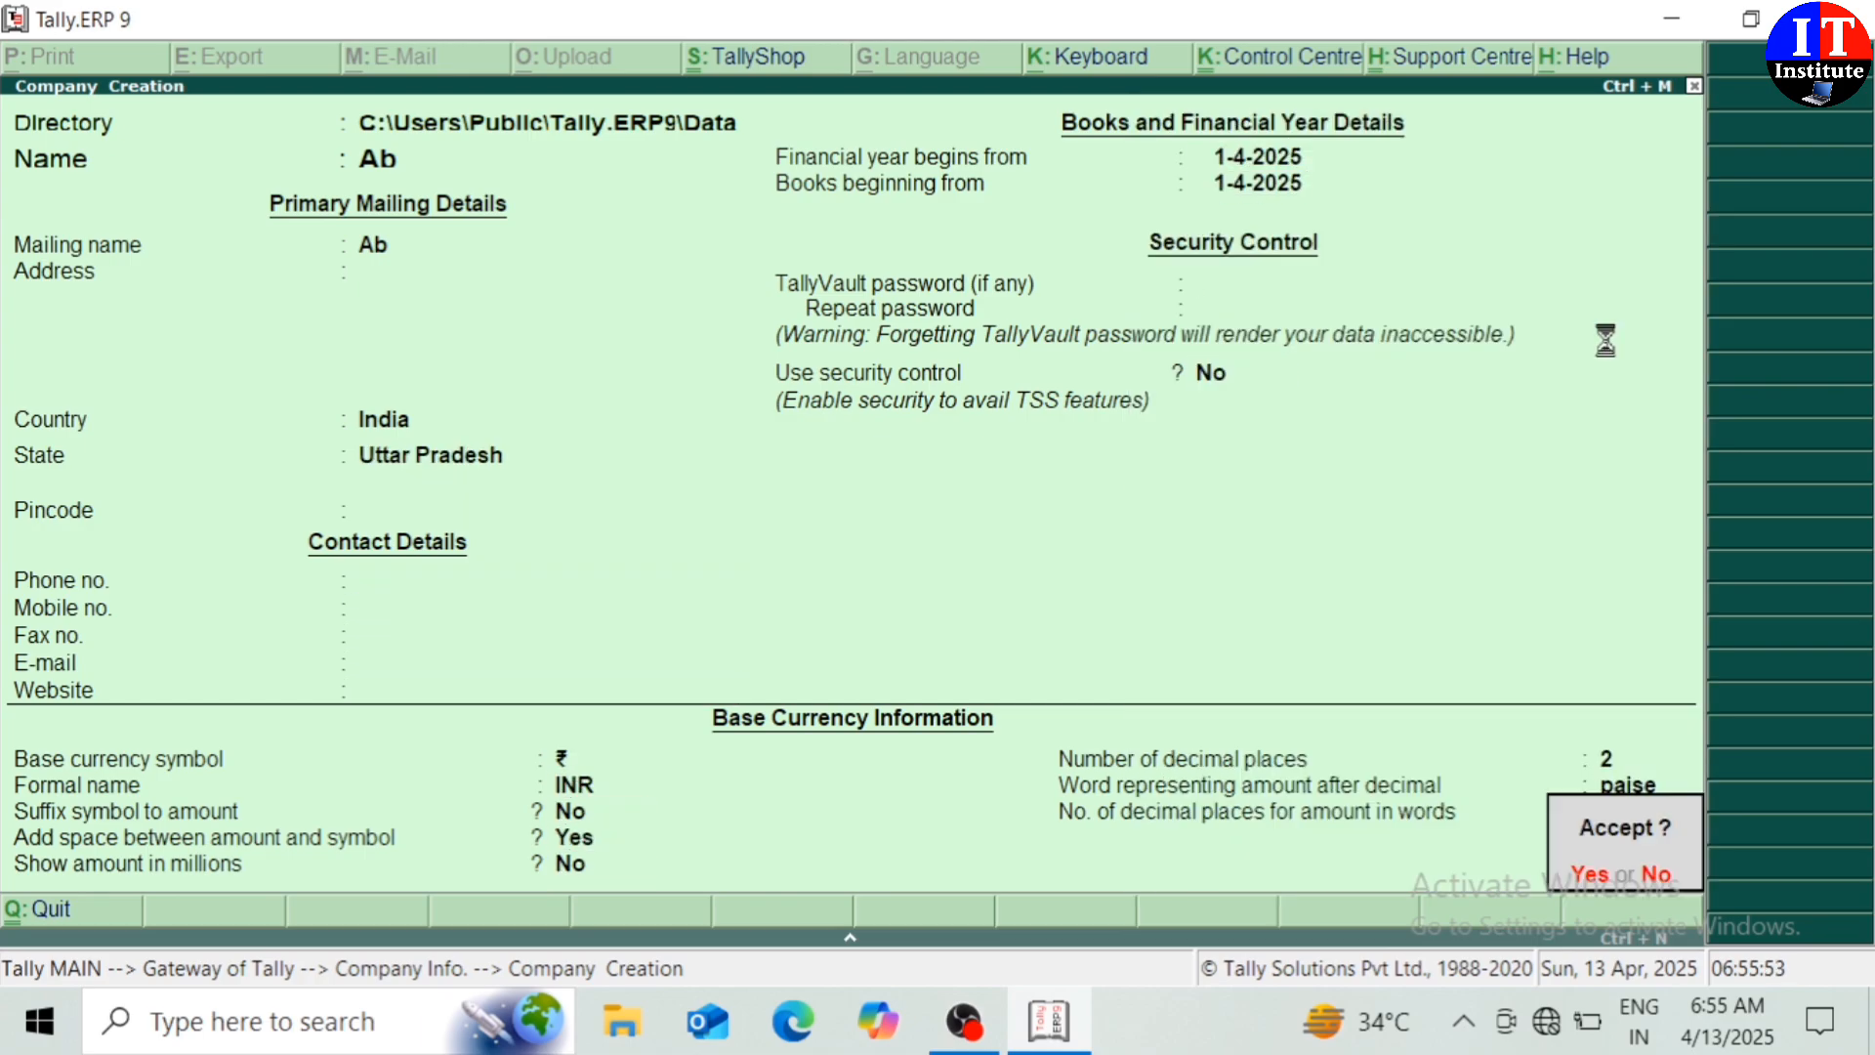
{"action": "key", "text": "Return"}
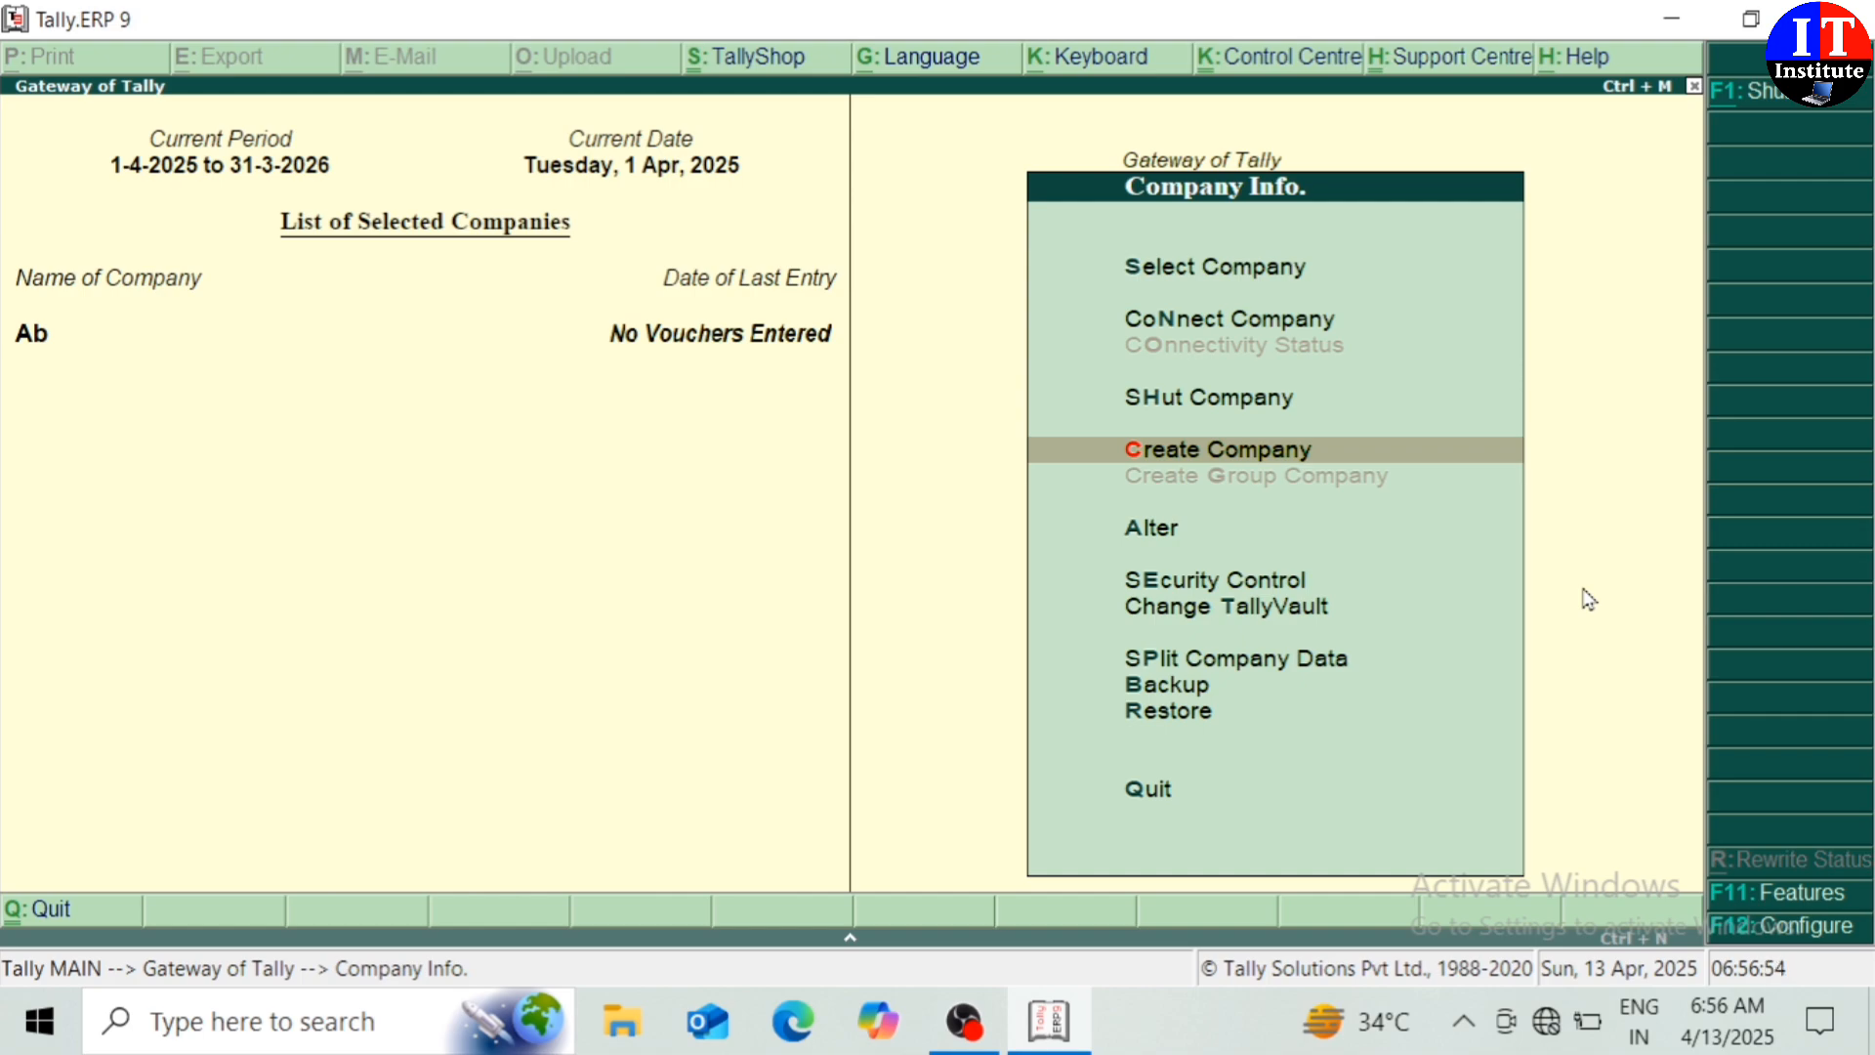
In Statutory & Taxation features, enable GST and turn on Set/alter GST details
{"action": "left_click", "coordinate": [1770, 894]}
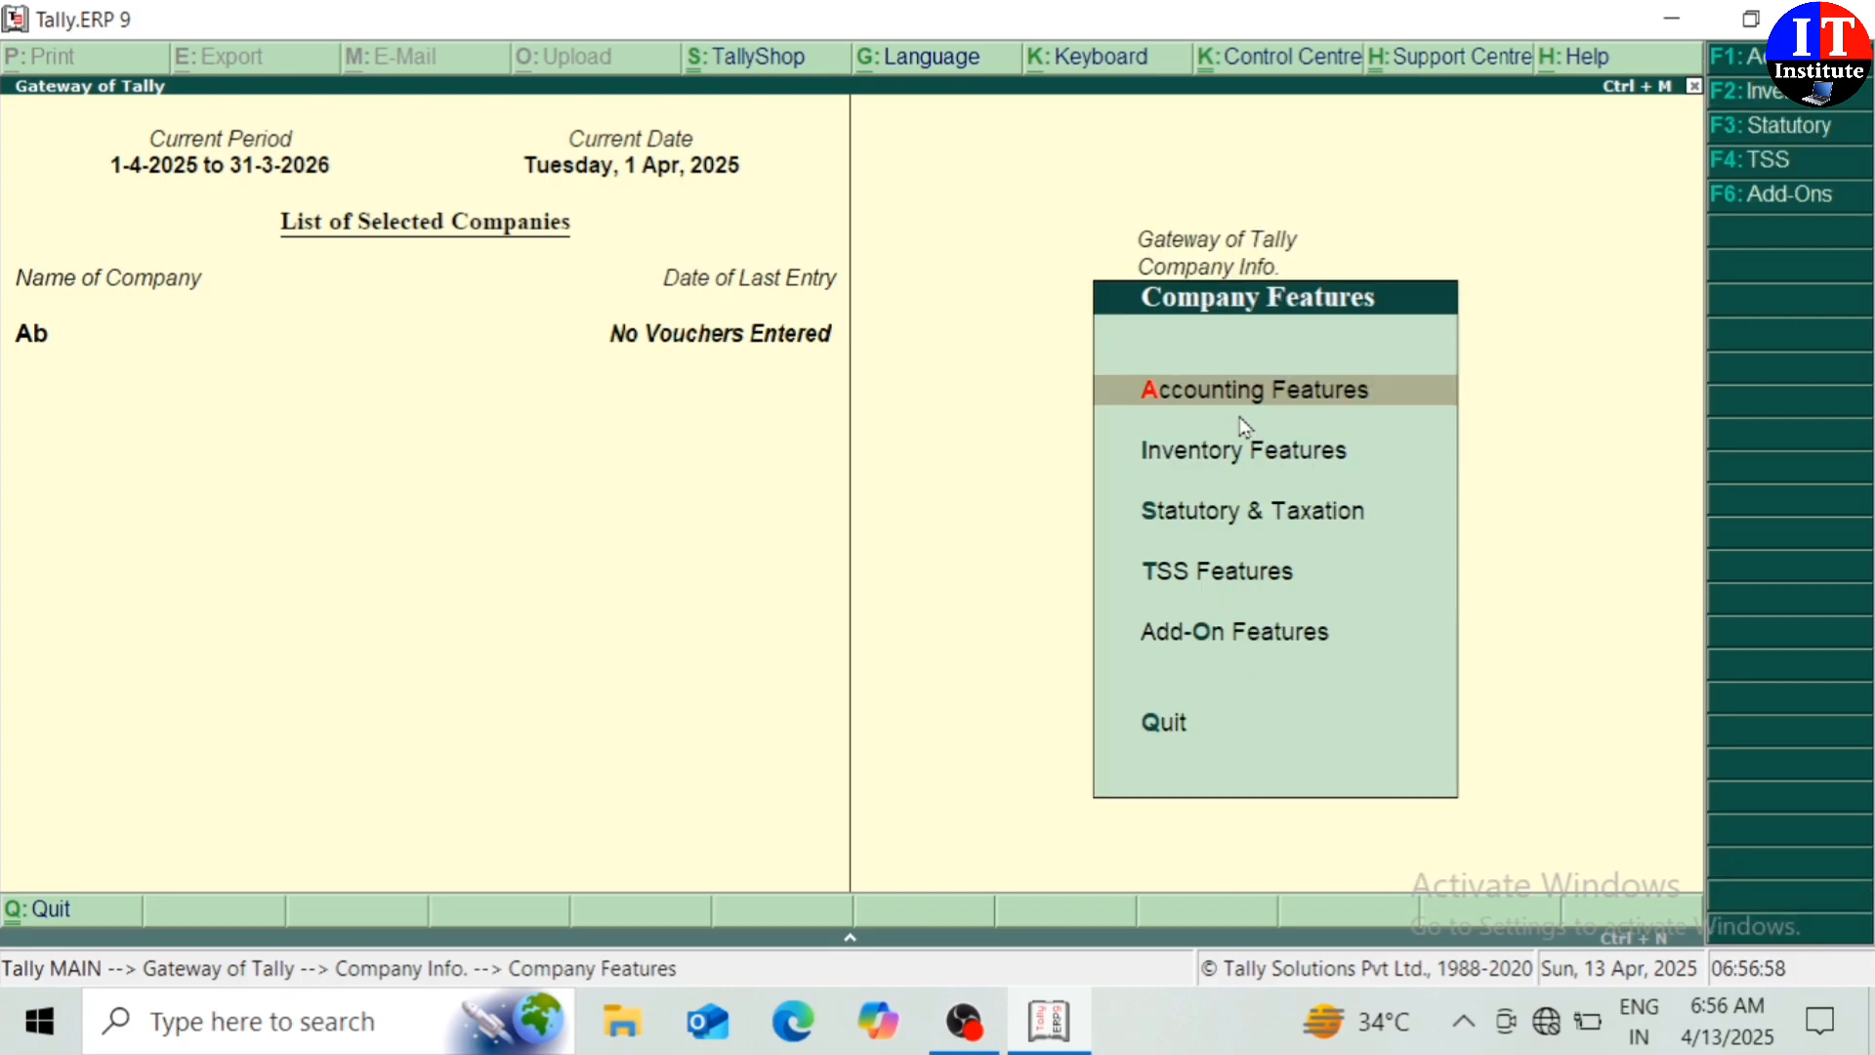
{"action": "left_click", "coordinate": [1314, 516]}
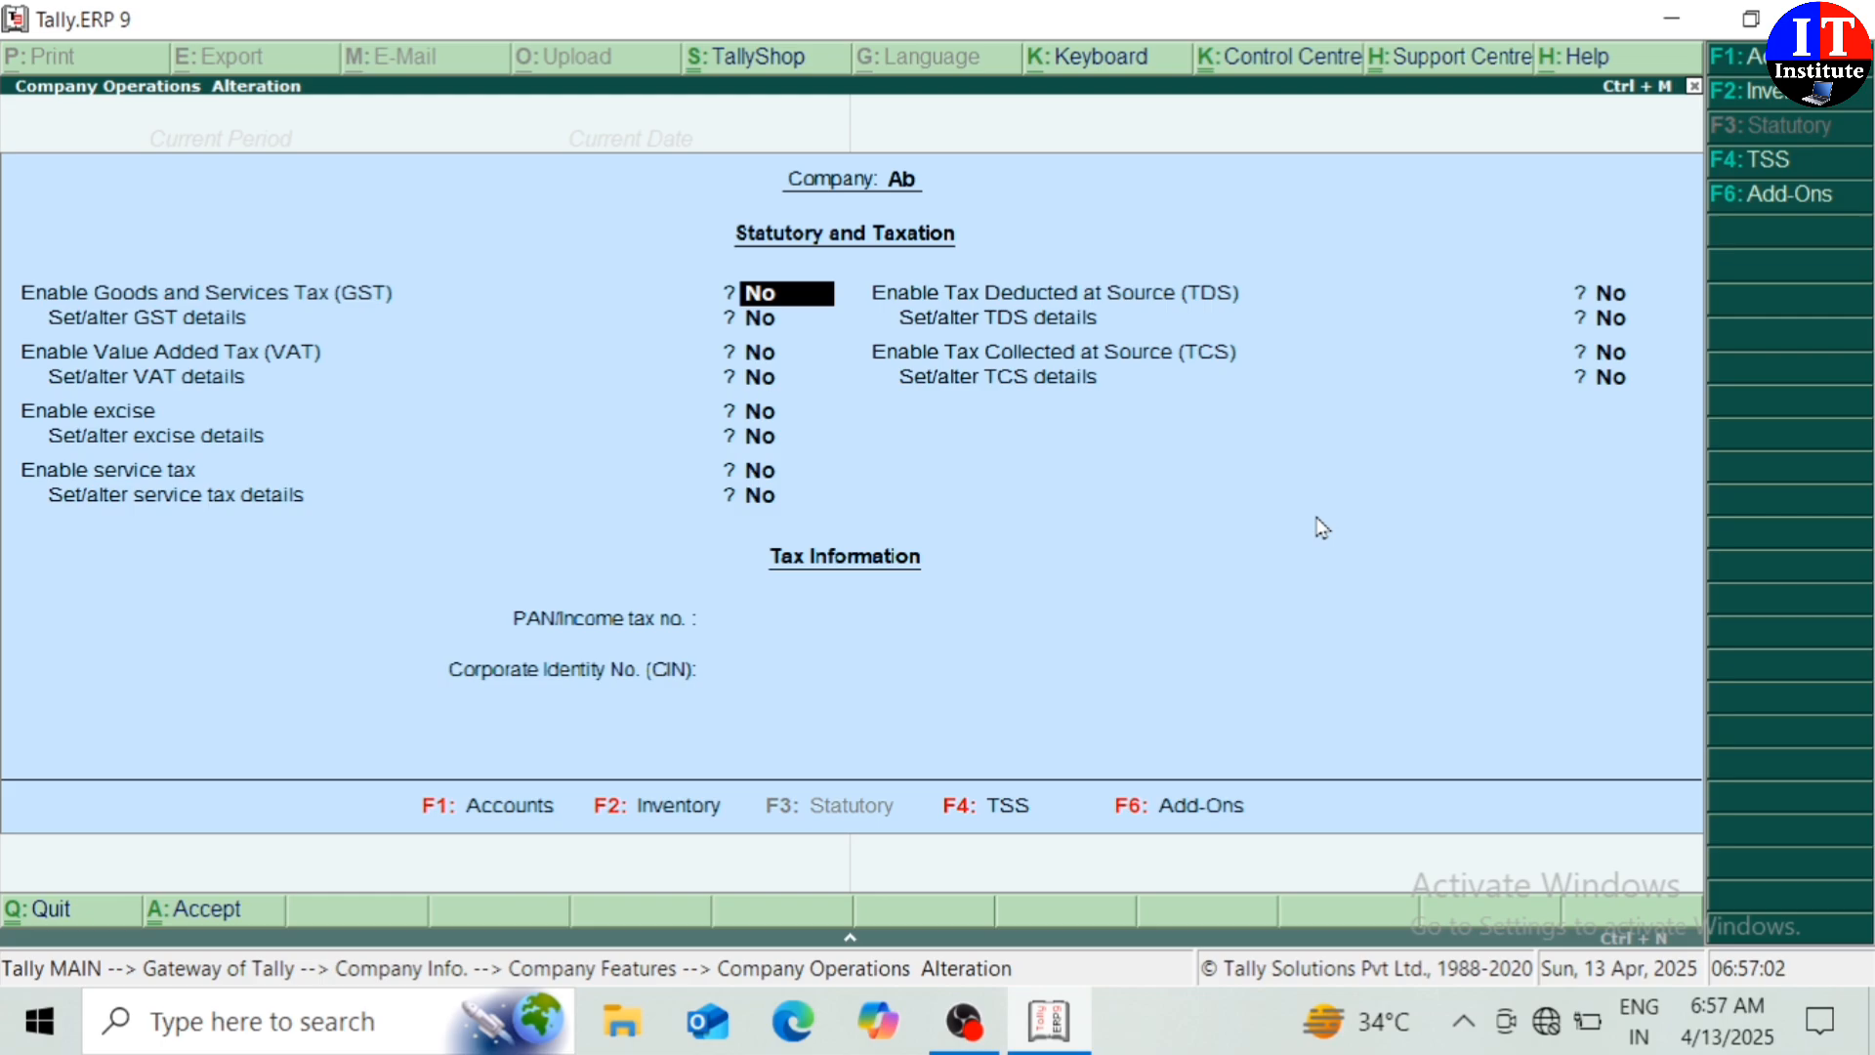
{"action": "type", "text": "y"}
{"action": "key", "text": "Return"}
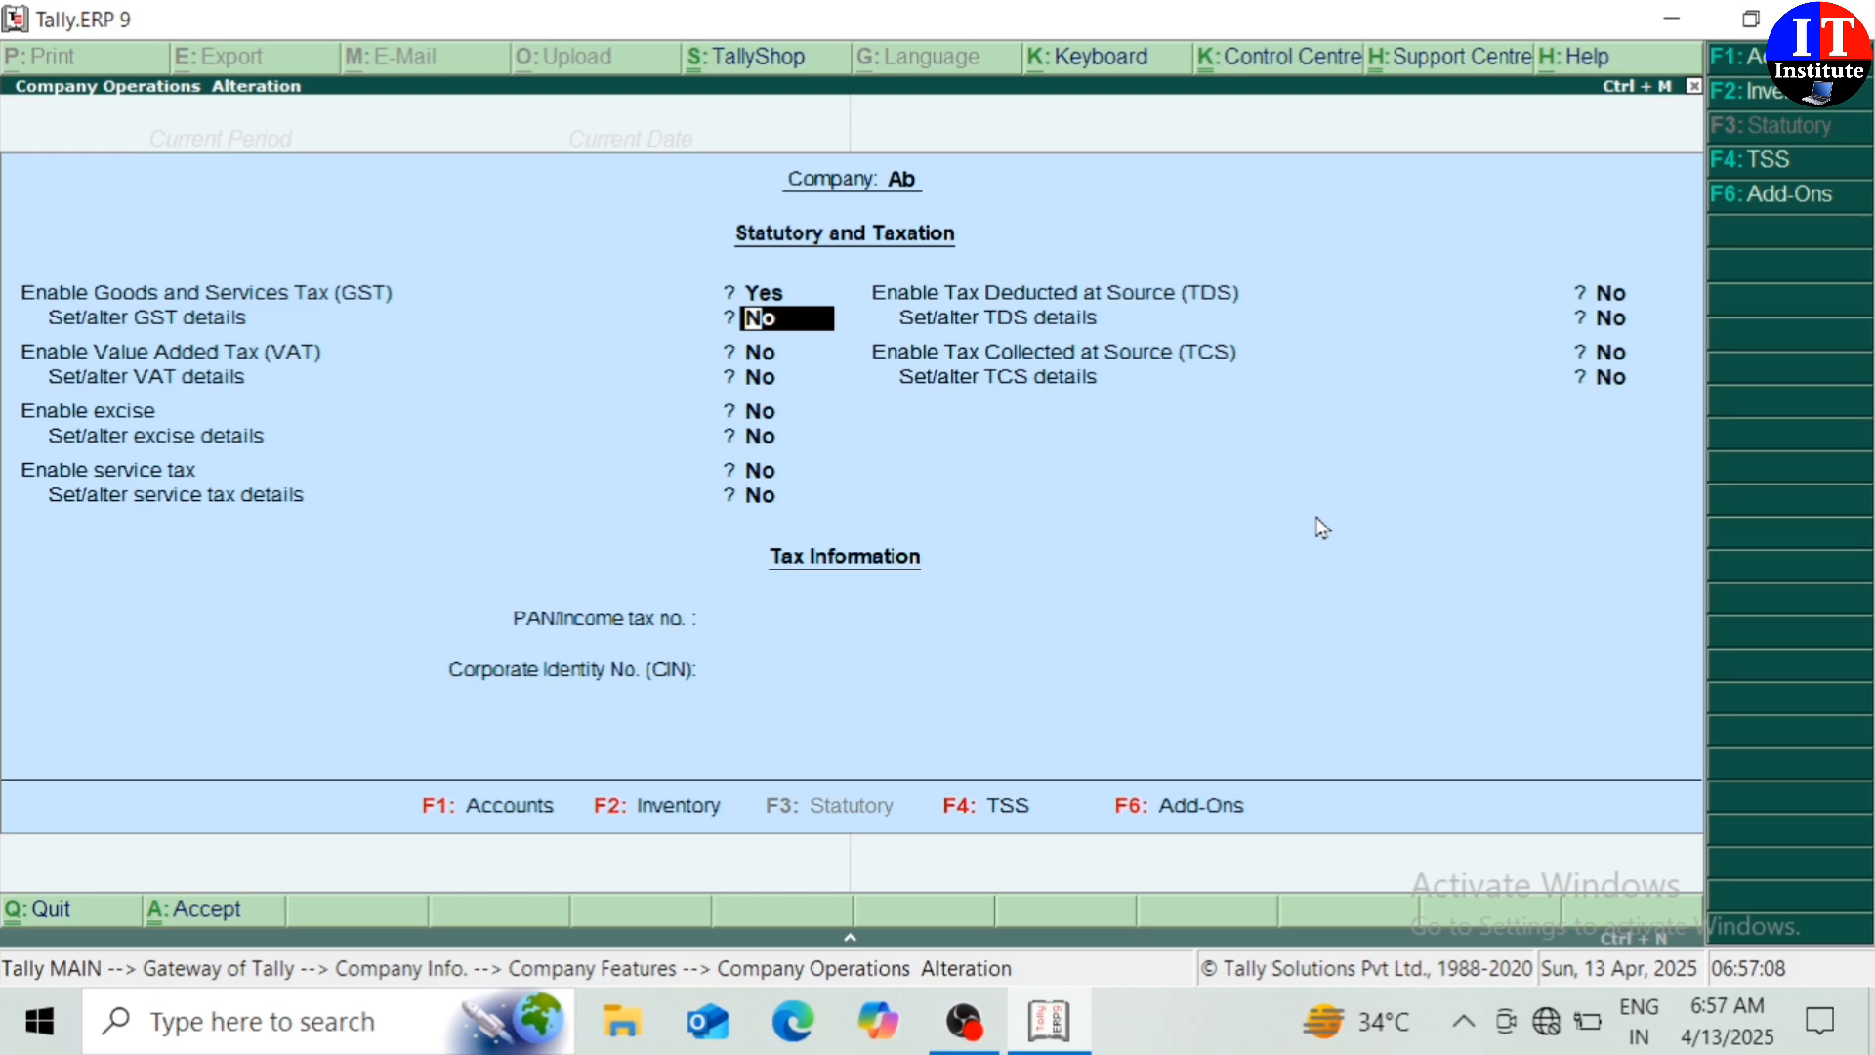
{"action": "type", "text": "y"}
{"action": "key", "text": "Return"}
Keep Uttar Pradesh, enter the company's GSTIN, accept GST details and quit features
{"action": "key", "text": "Return"}
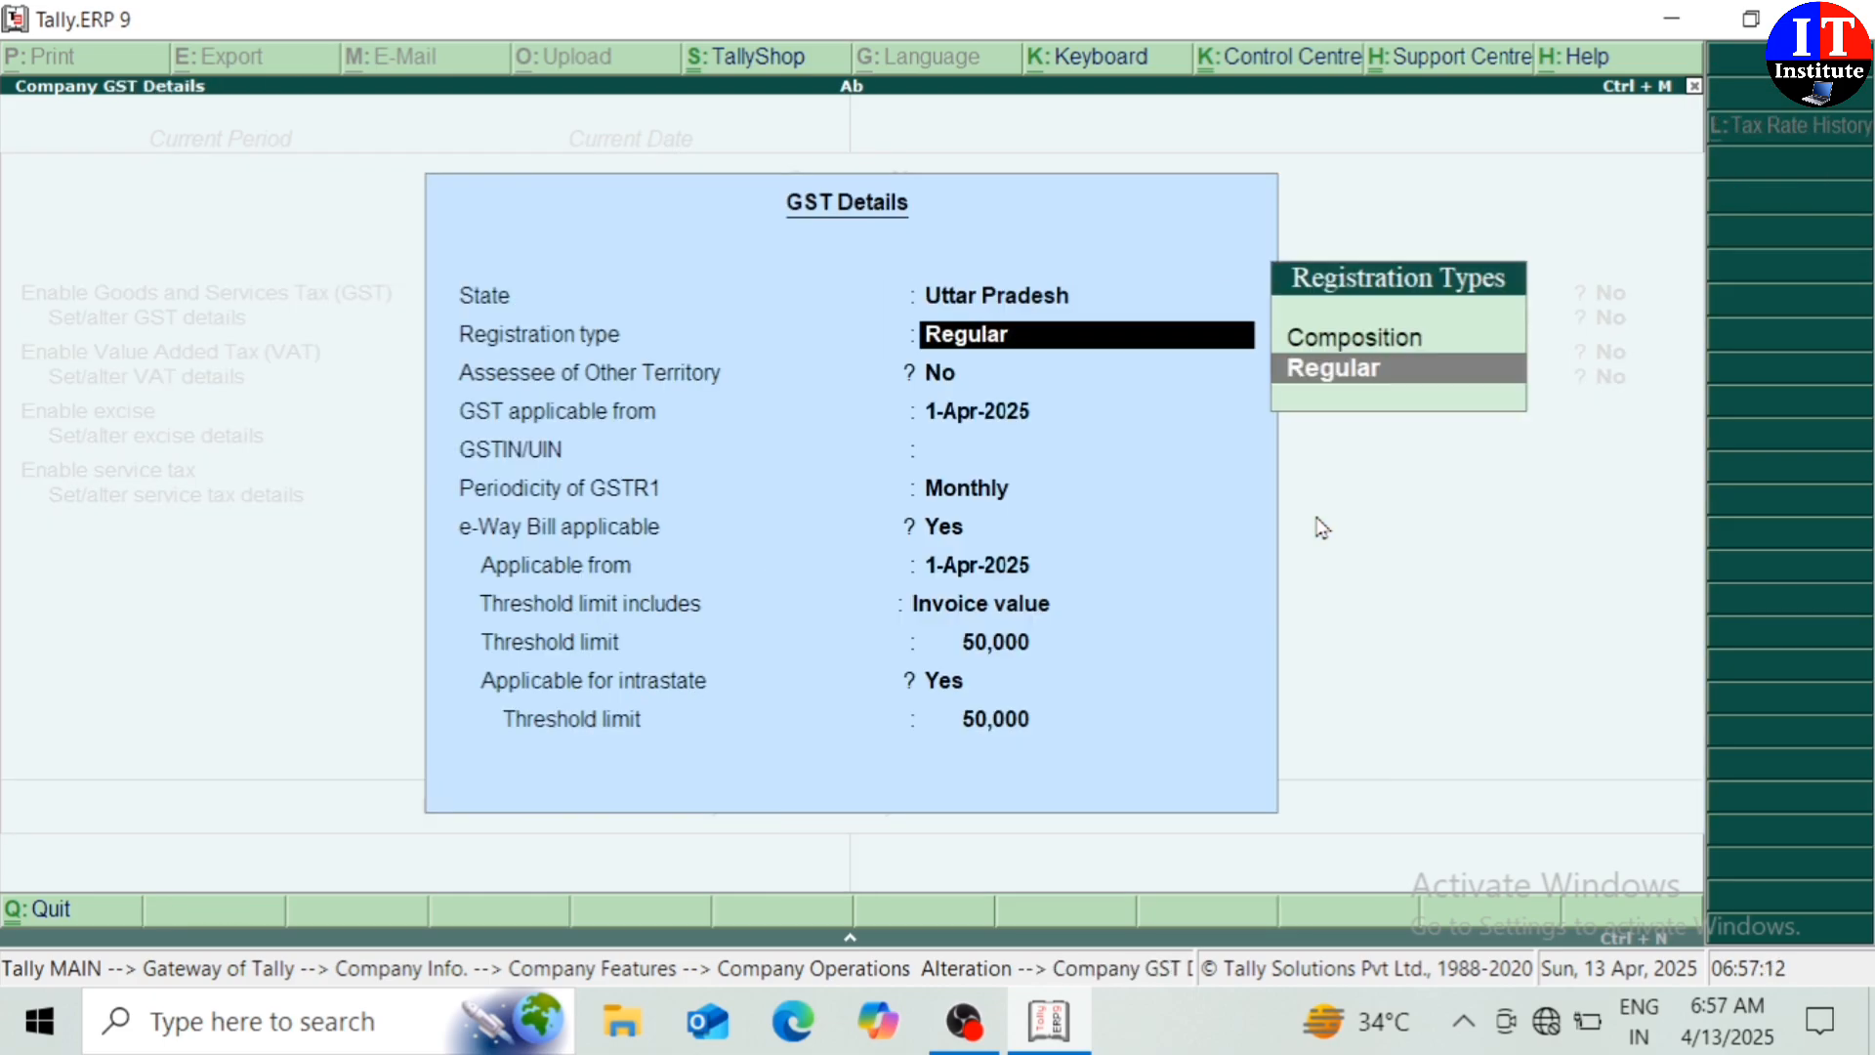
{"action": "key", "text": "Return"}
{"action": "key", "text": "Return"}
{"action": "key", "text": "Return"}
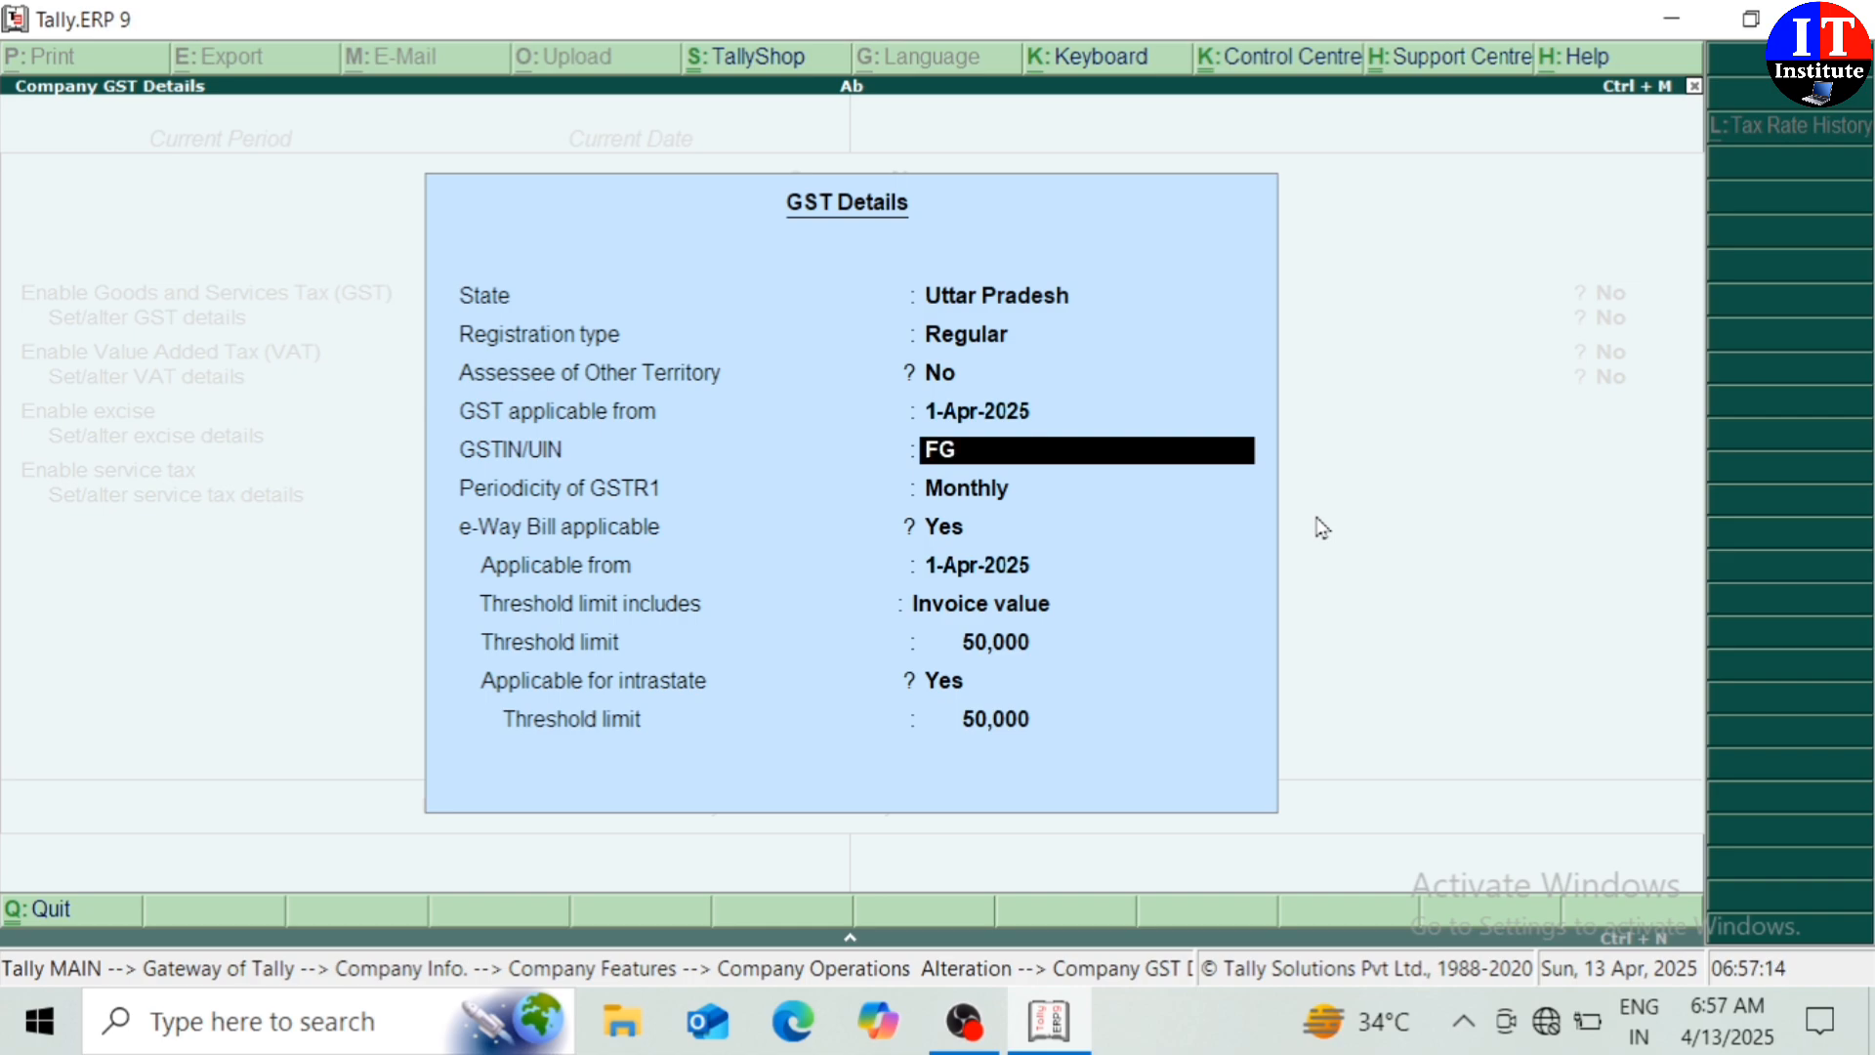
{"action": "key", "text": "Return"}
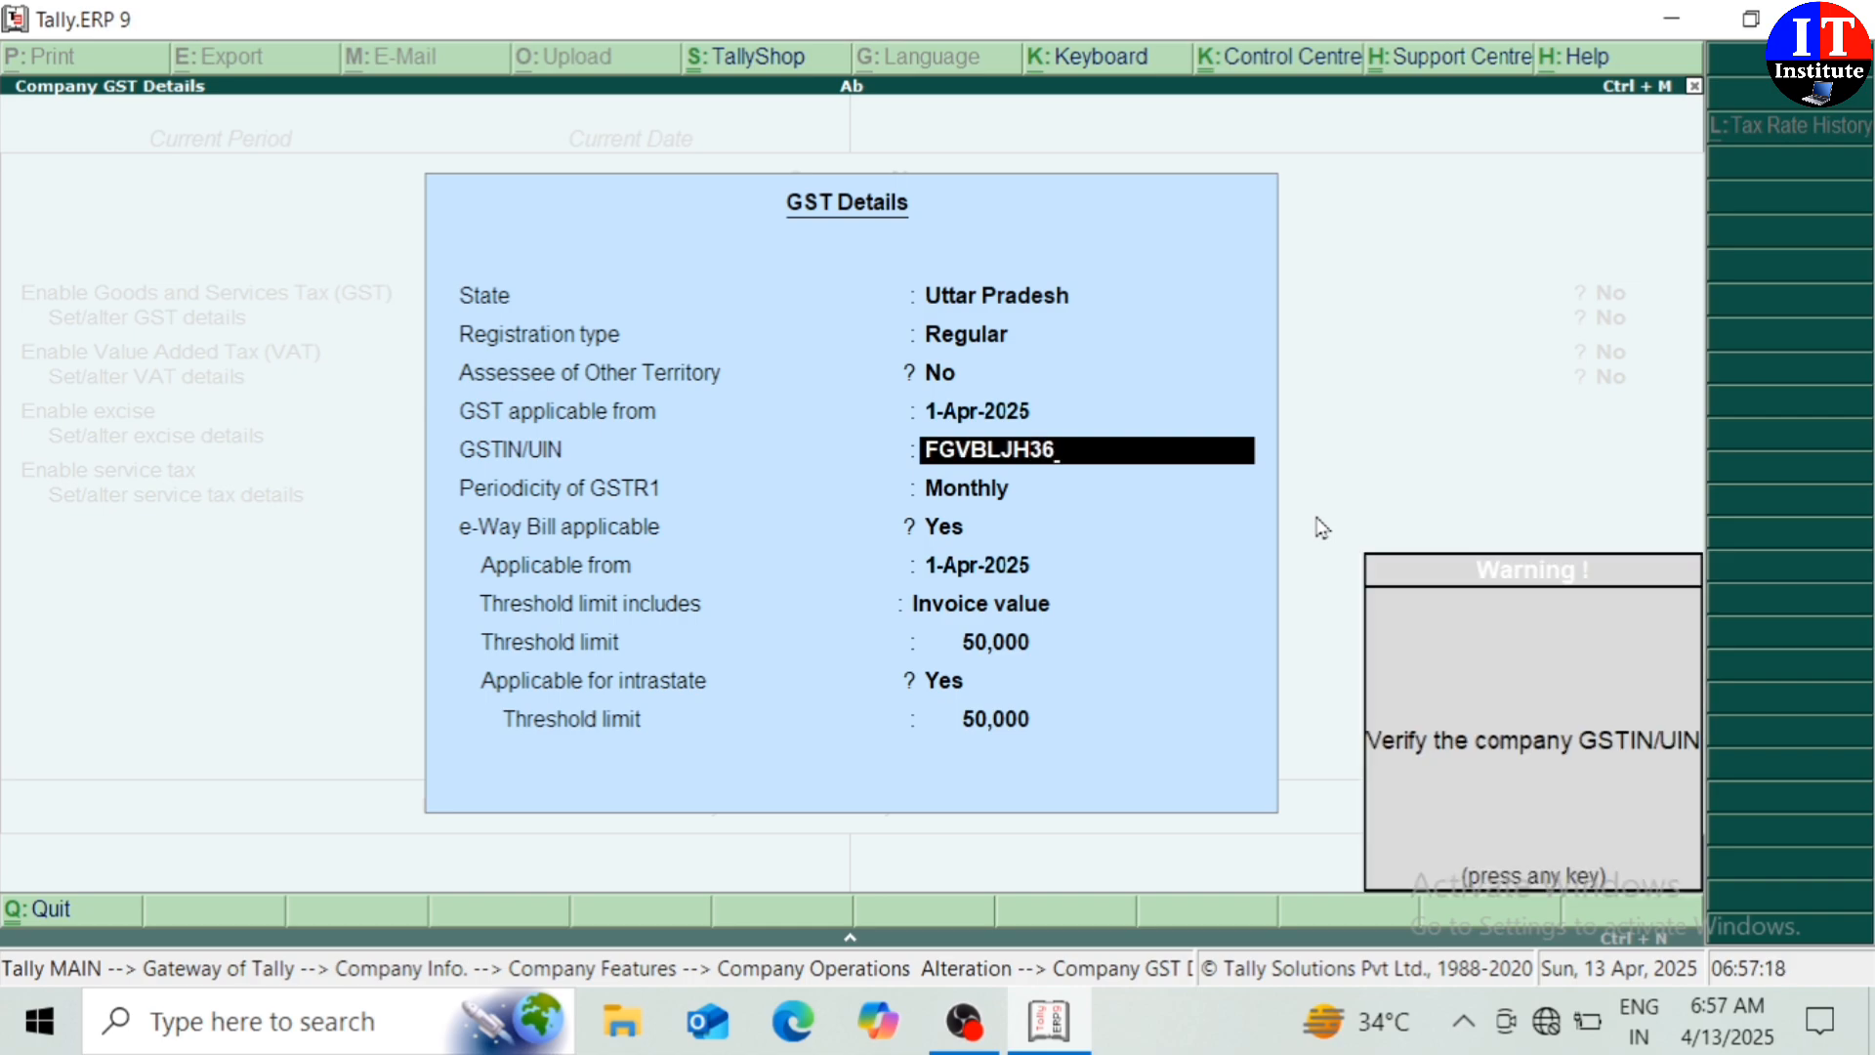
{"action": "key", "text": "Return"}
{"action": "key", "text": "Return"}
{"action": "key", "text": "Return"}
{"action": "key", "text": "Return"}
{"action": "key", "text": "Return"}
{"action": "key", "text": "Return"}
{"action": "key", "text": "Return"}
{"action": "key", "text": "Return"}
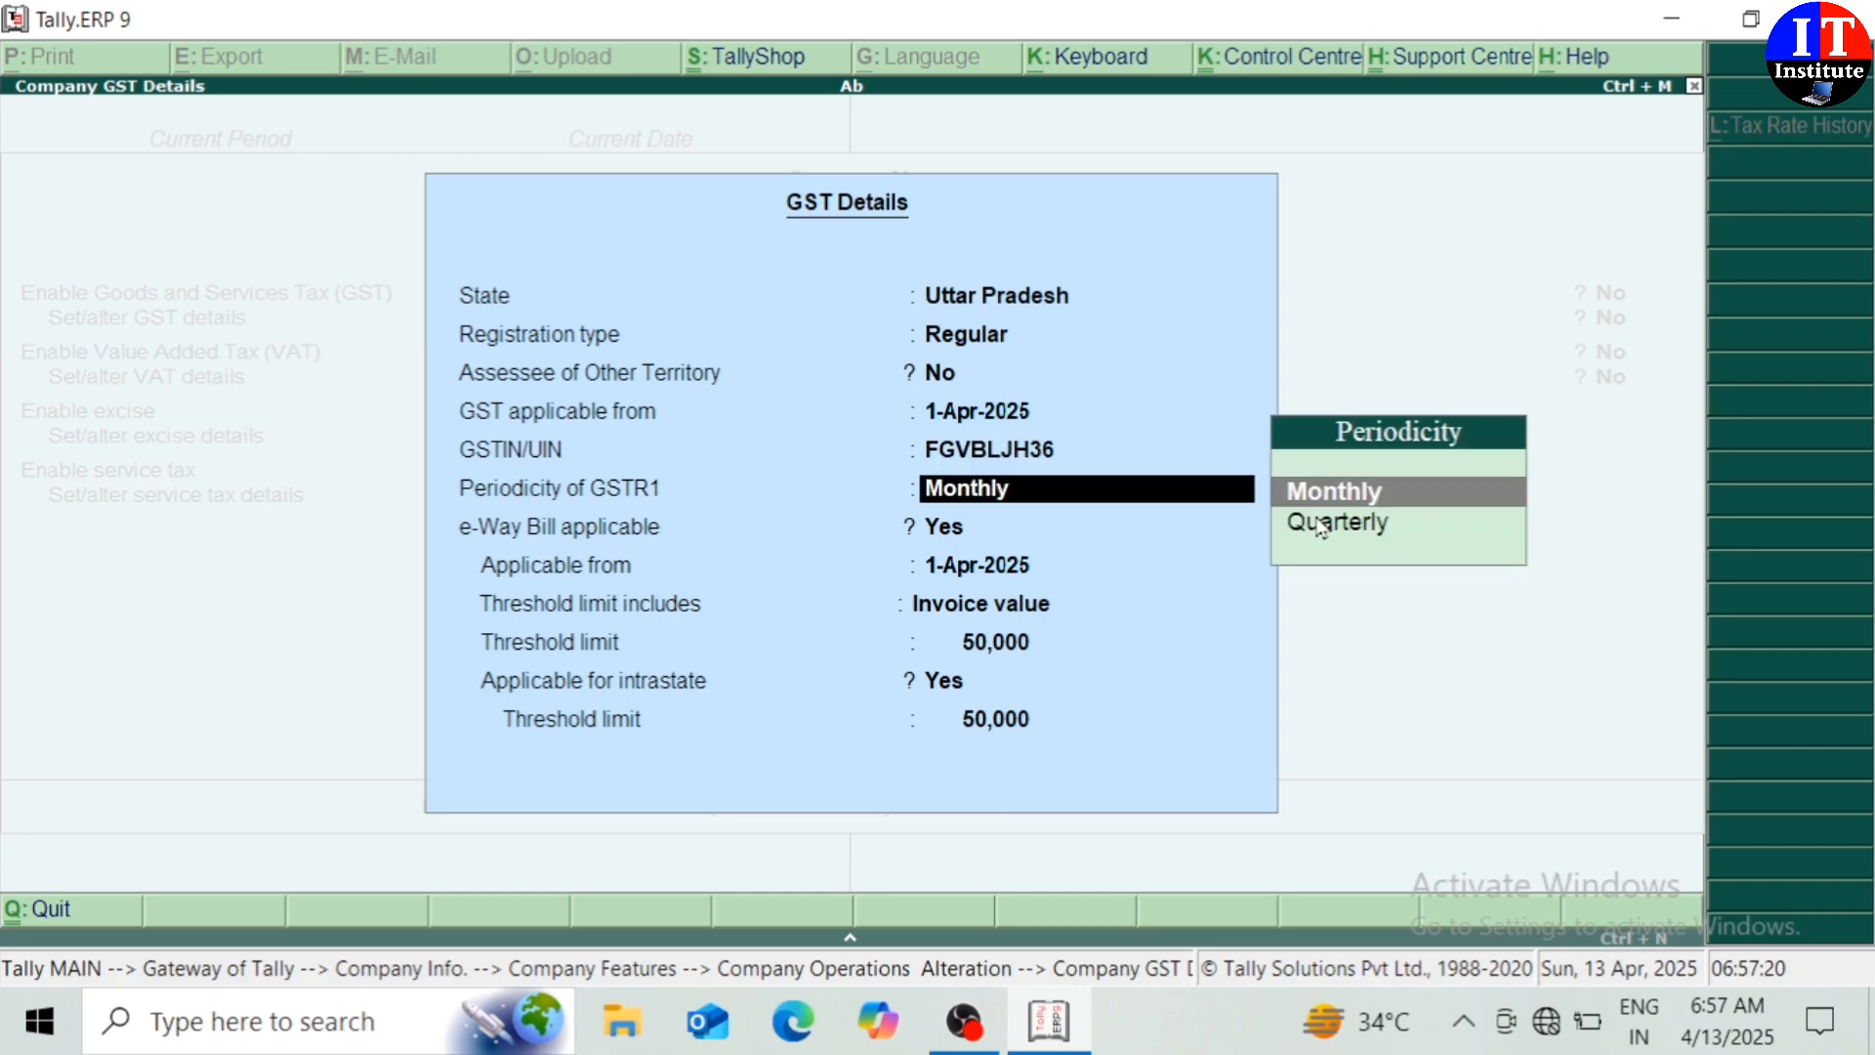
{"action": "key", "text": "Return"}
{"action": "key", "text": "Return"}
{"action": "key", "text": "Return"}
{"action": "key", "text": "Return"}
{"action": "key", "text": "Return"}
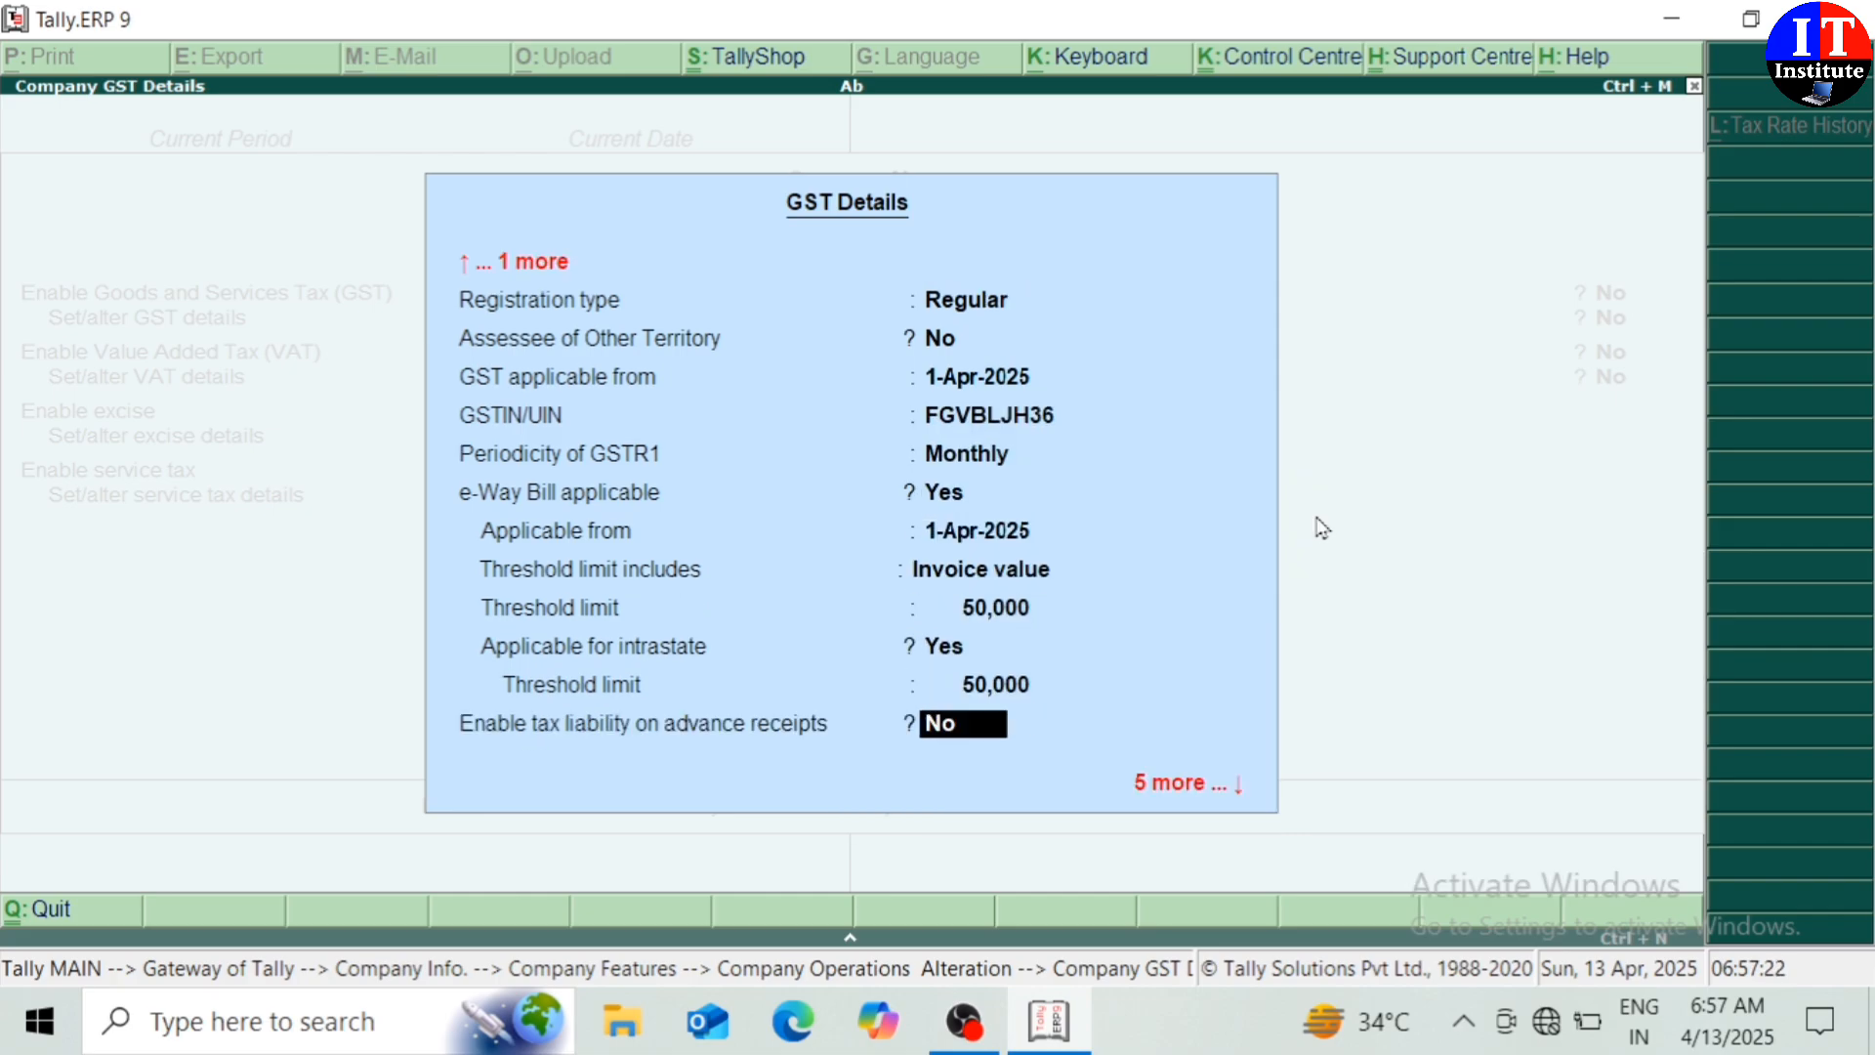
{"action": "key", "text": "Return"}
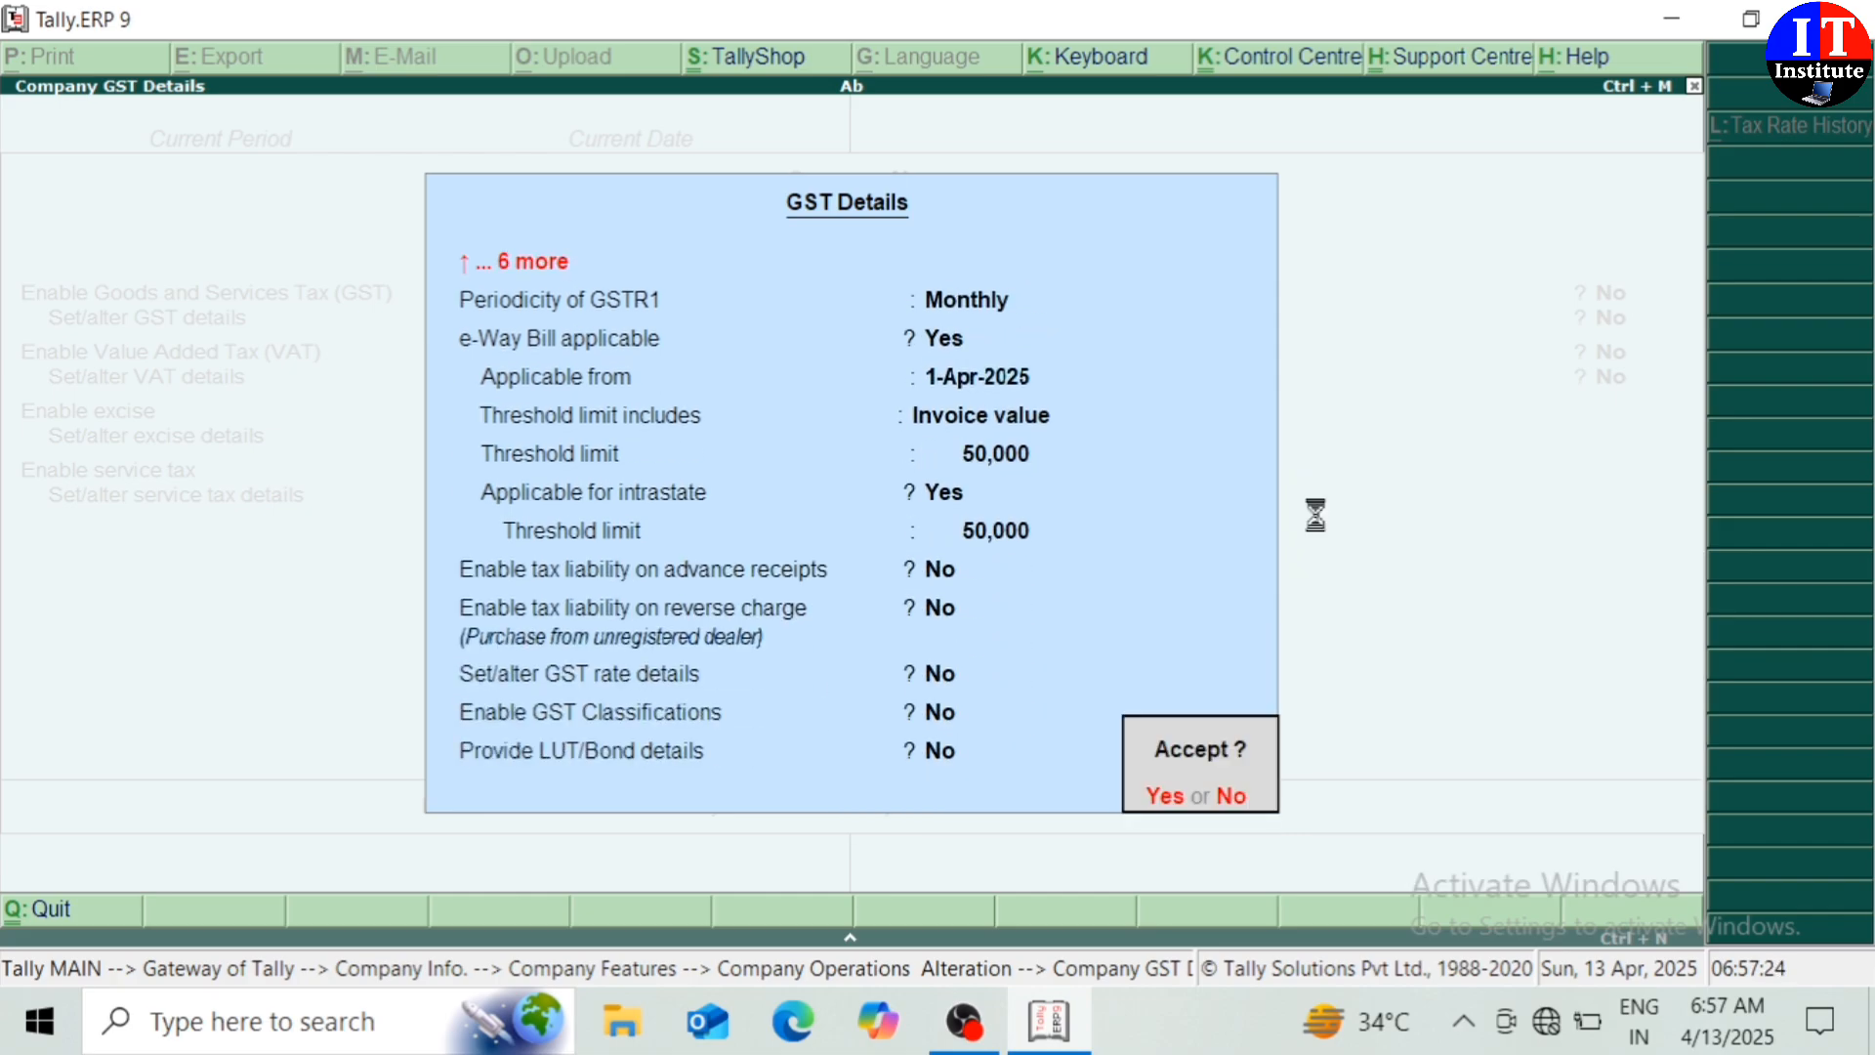
{"action": "key", "text": "Return"}
{"action": "key", "text": "Return"}
{"action": "key", "text": "Return"}
{"action": "key", "text": "Return"}
{"action": "key", "text": "Return"}
{"action": "key", "text": "Return"}
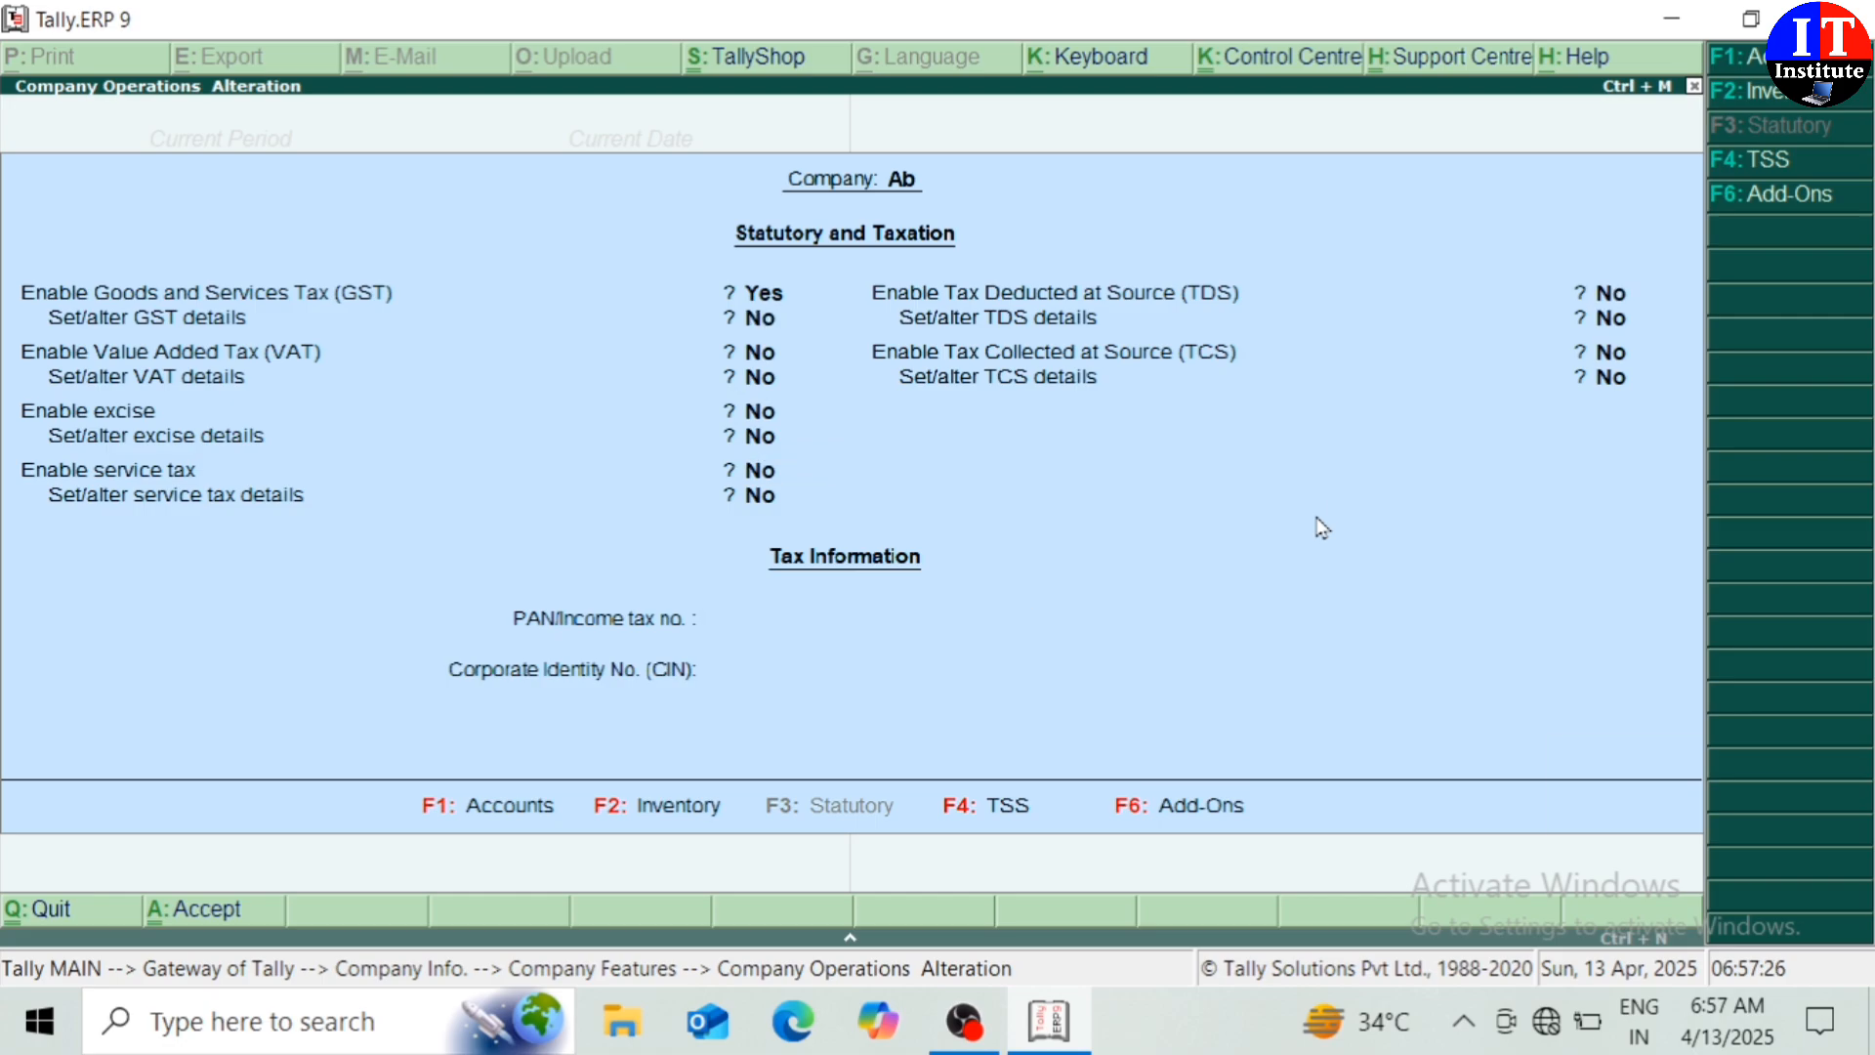
{"action": "key", "text": "Return"}
{"action": "key", "text": "Return"}
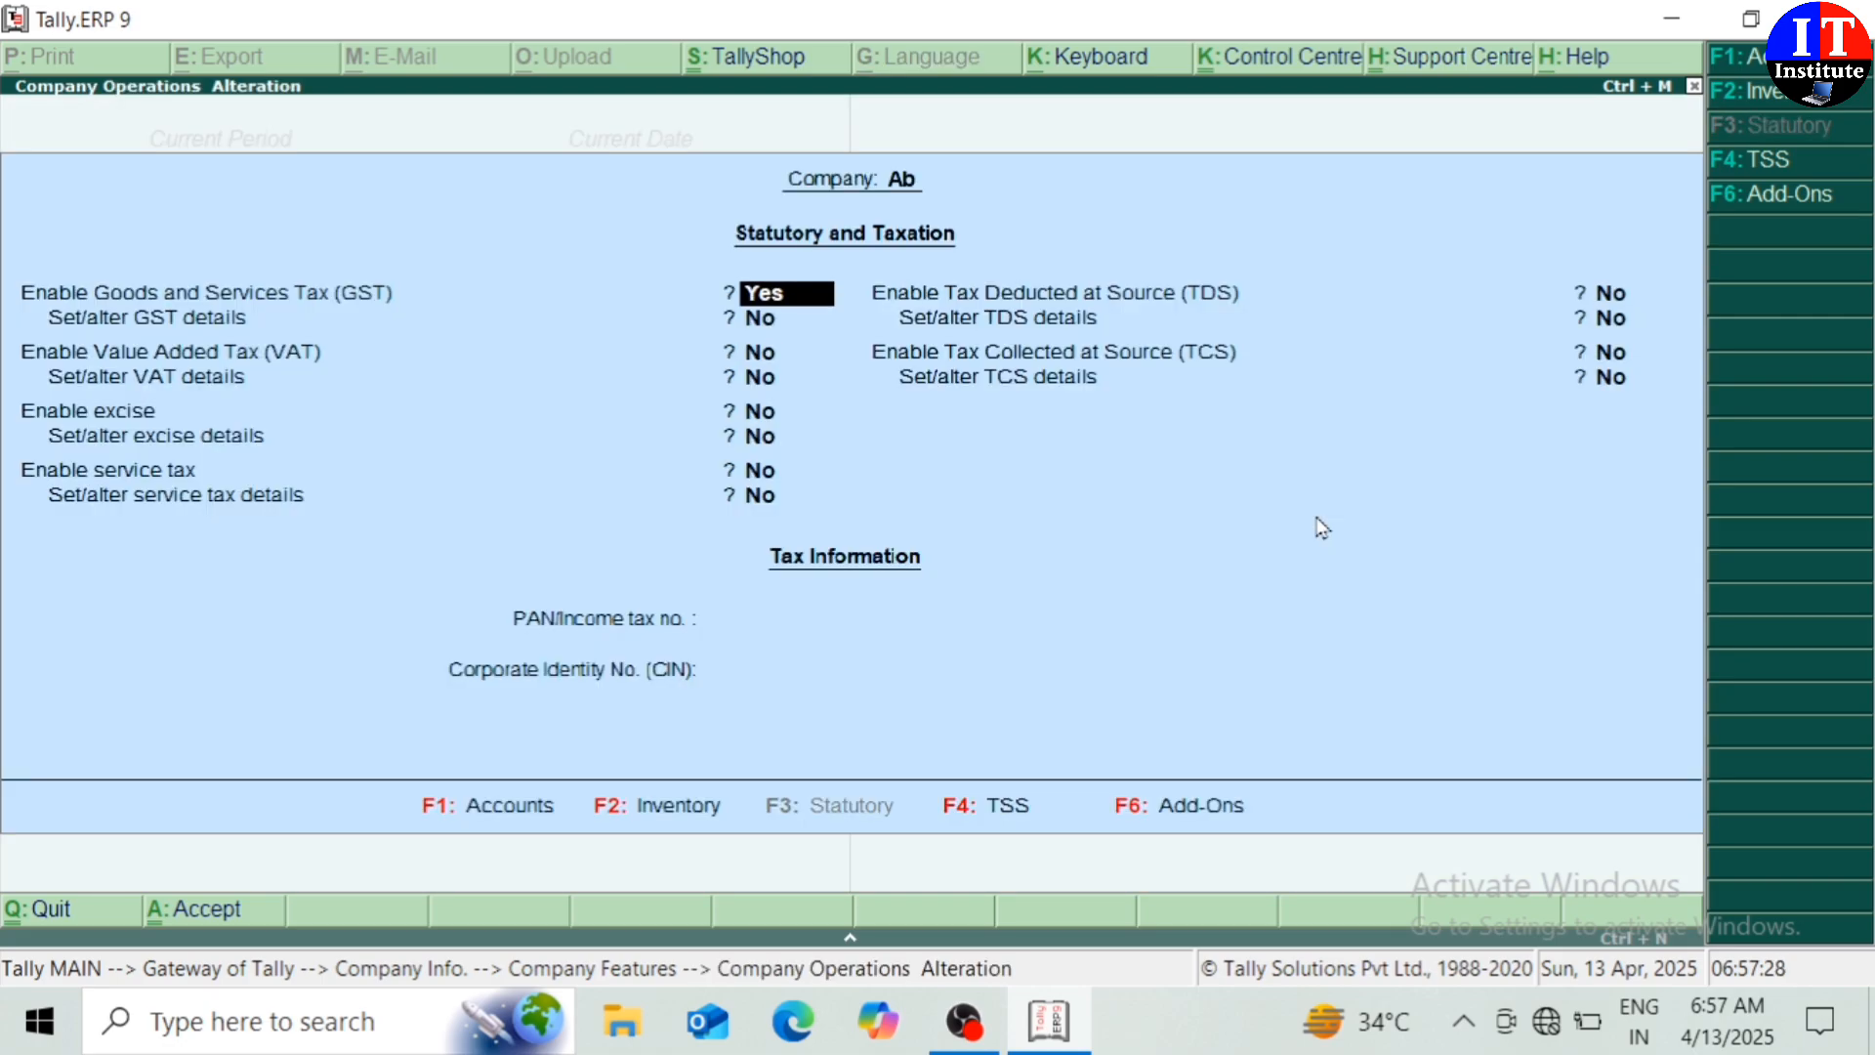
{"action": "key", "text": "Escape"}
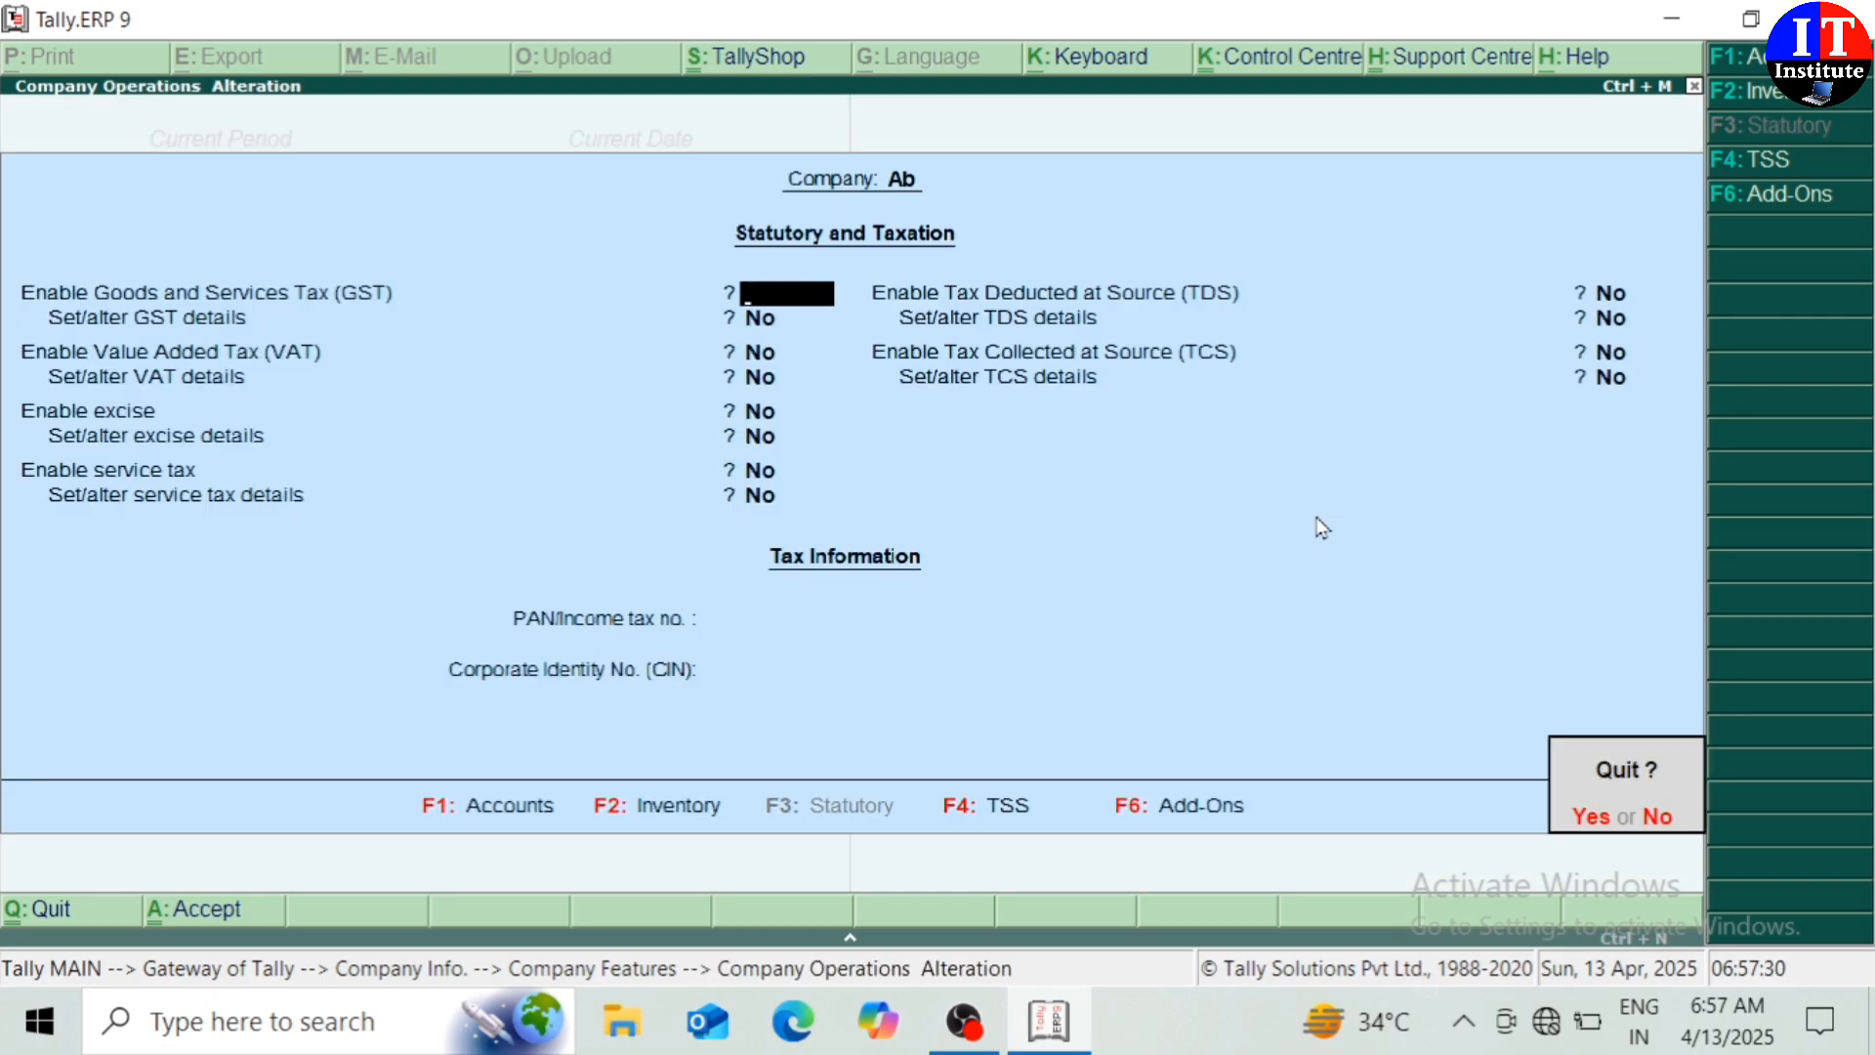
{"action": "key", "text": "Return"}
Start a Purchase voucher with supplier invoice number 01
{"action": "key", "text": "Escape"}
{"action": "key", "text": "Escape"}
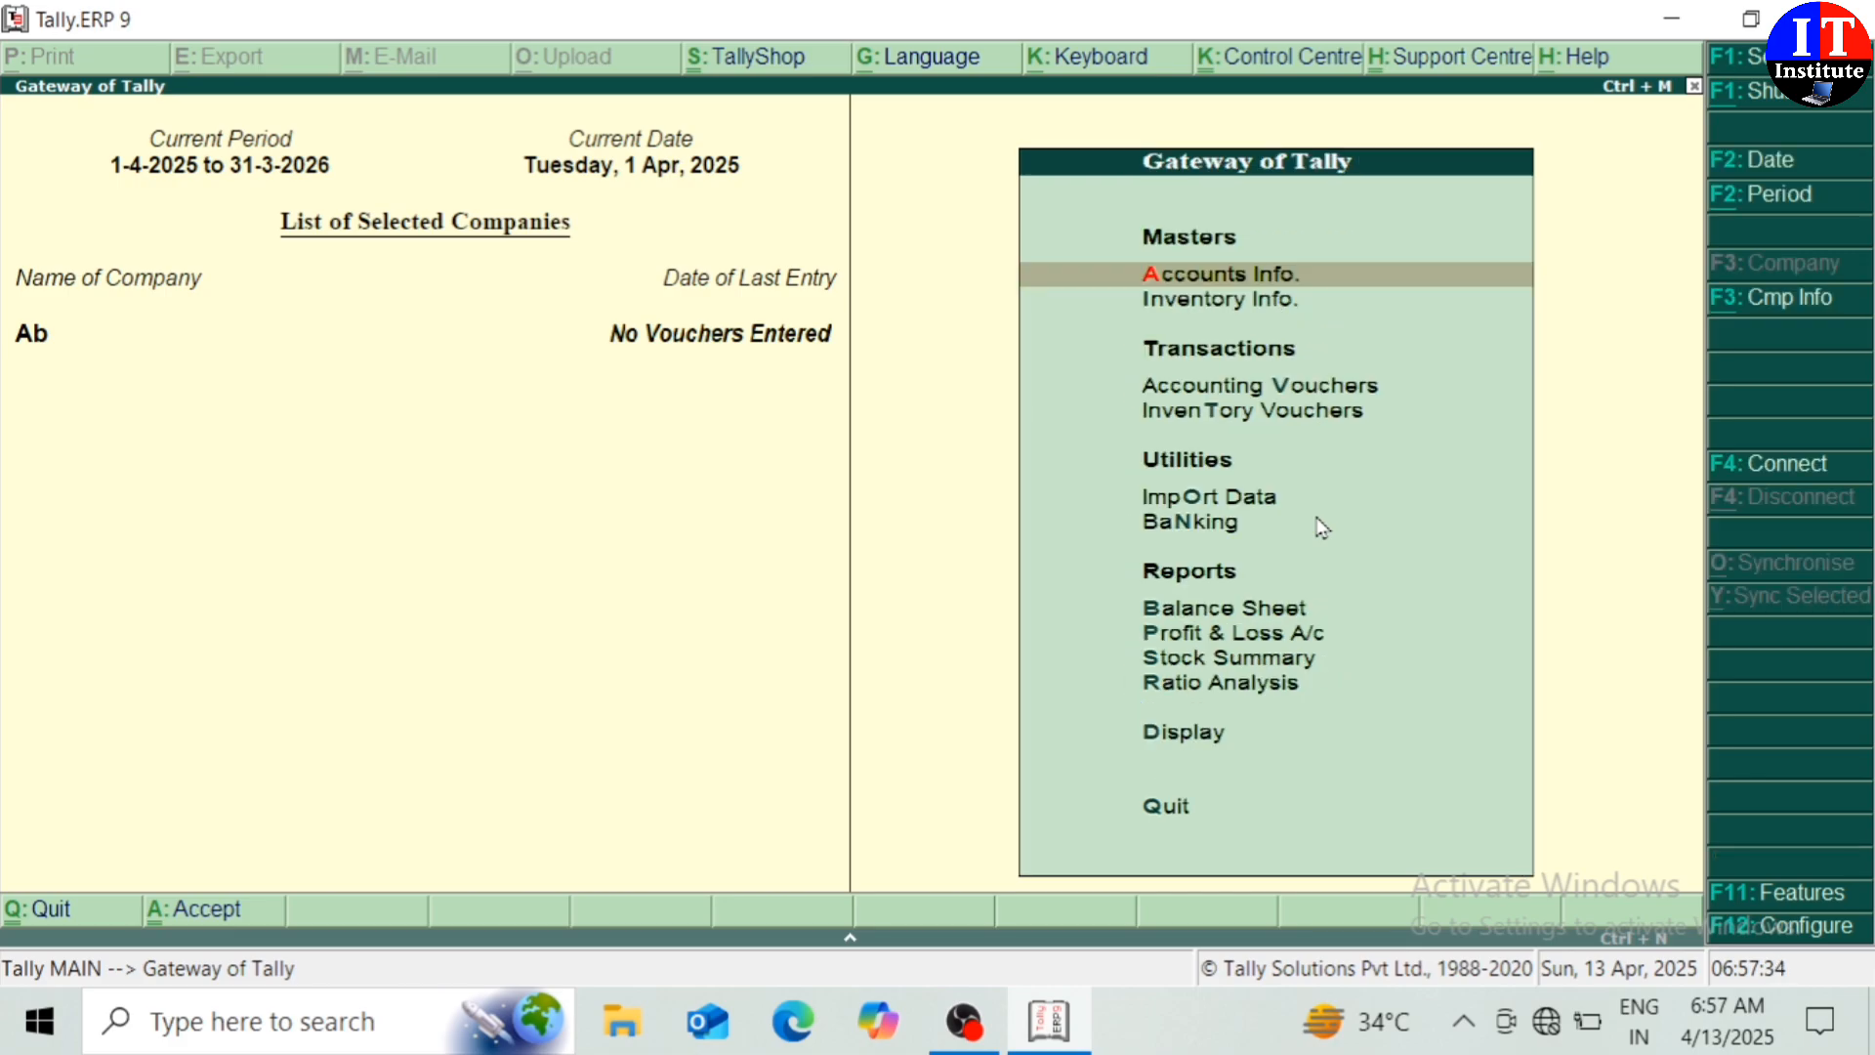
{"action": "key", "text": "Down"}
{"action": "key", "text": "Down"}
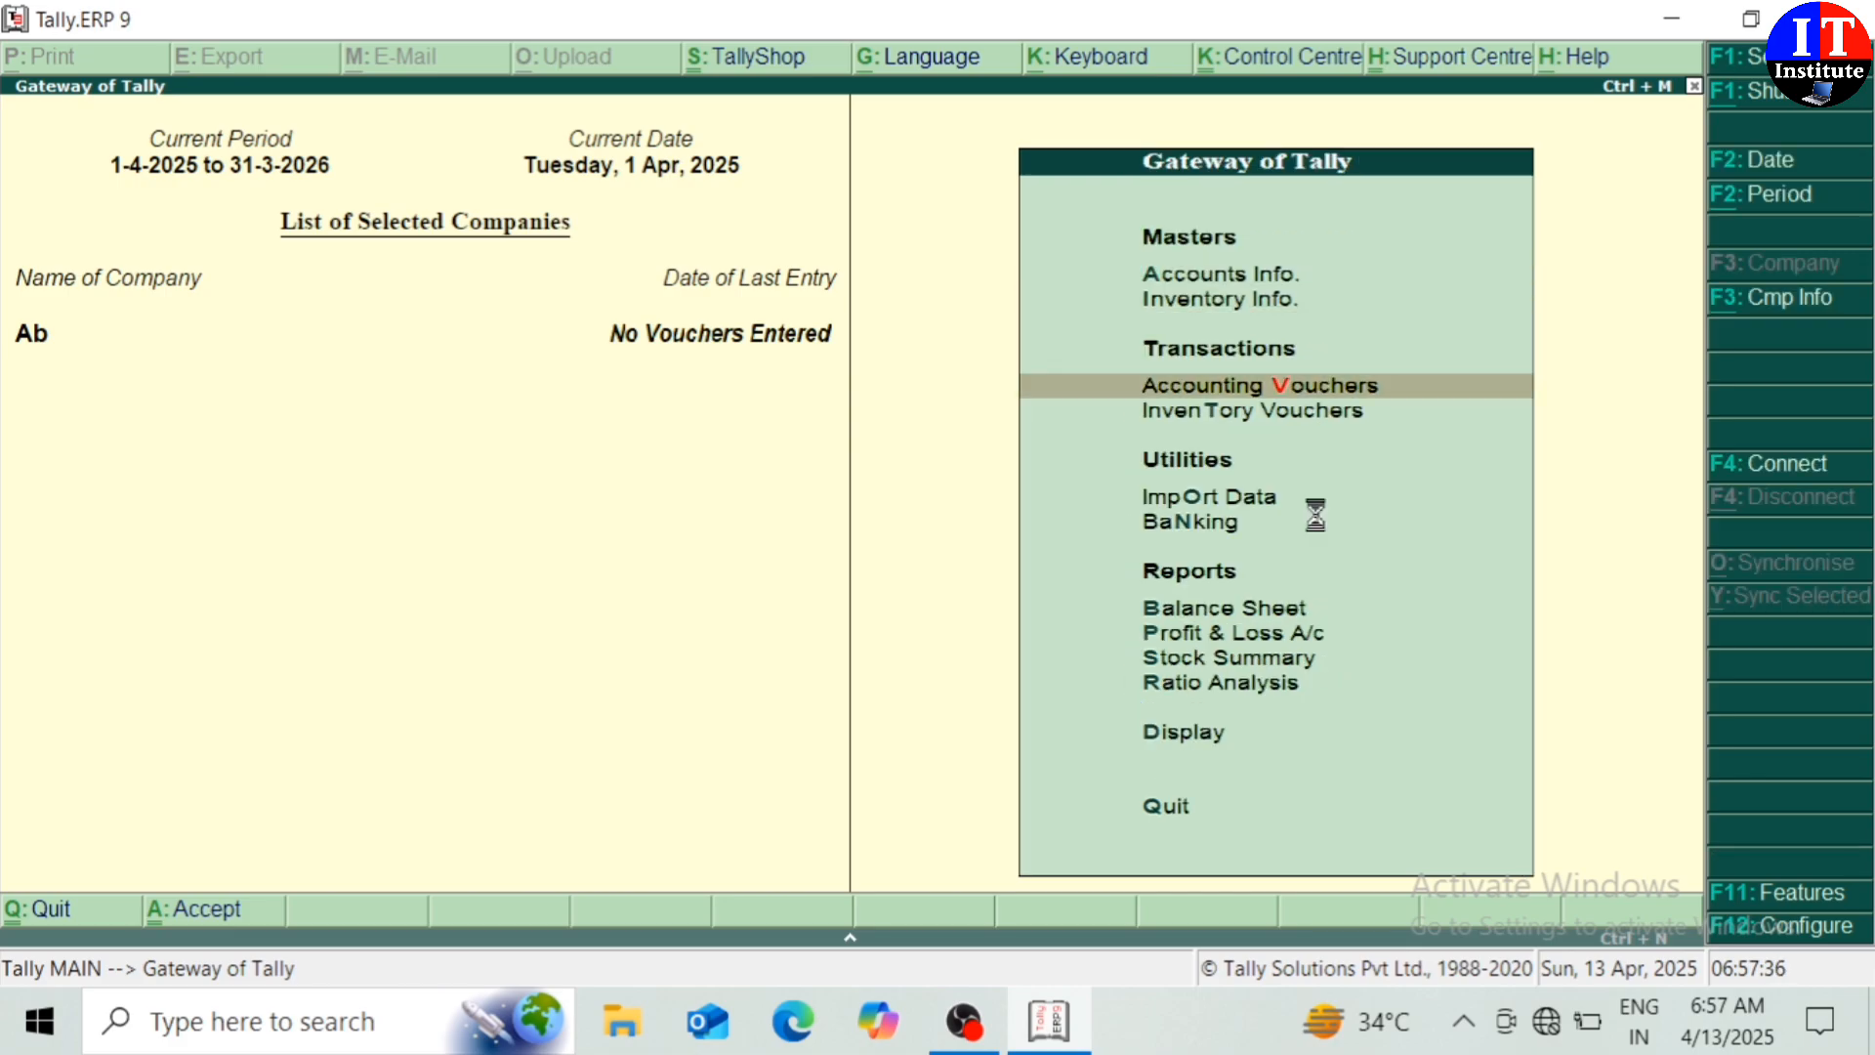
{"action": "key", "text": "Return"}
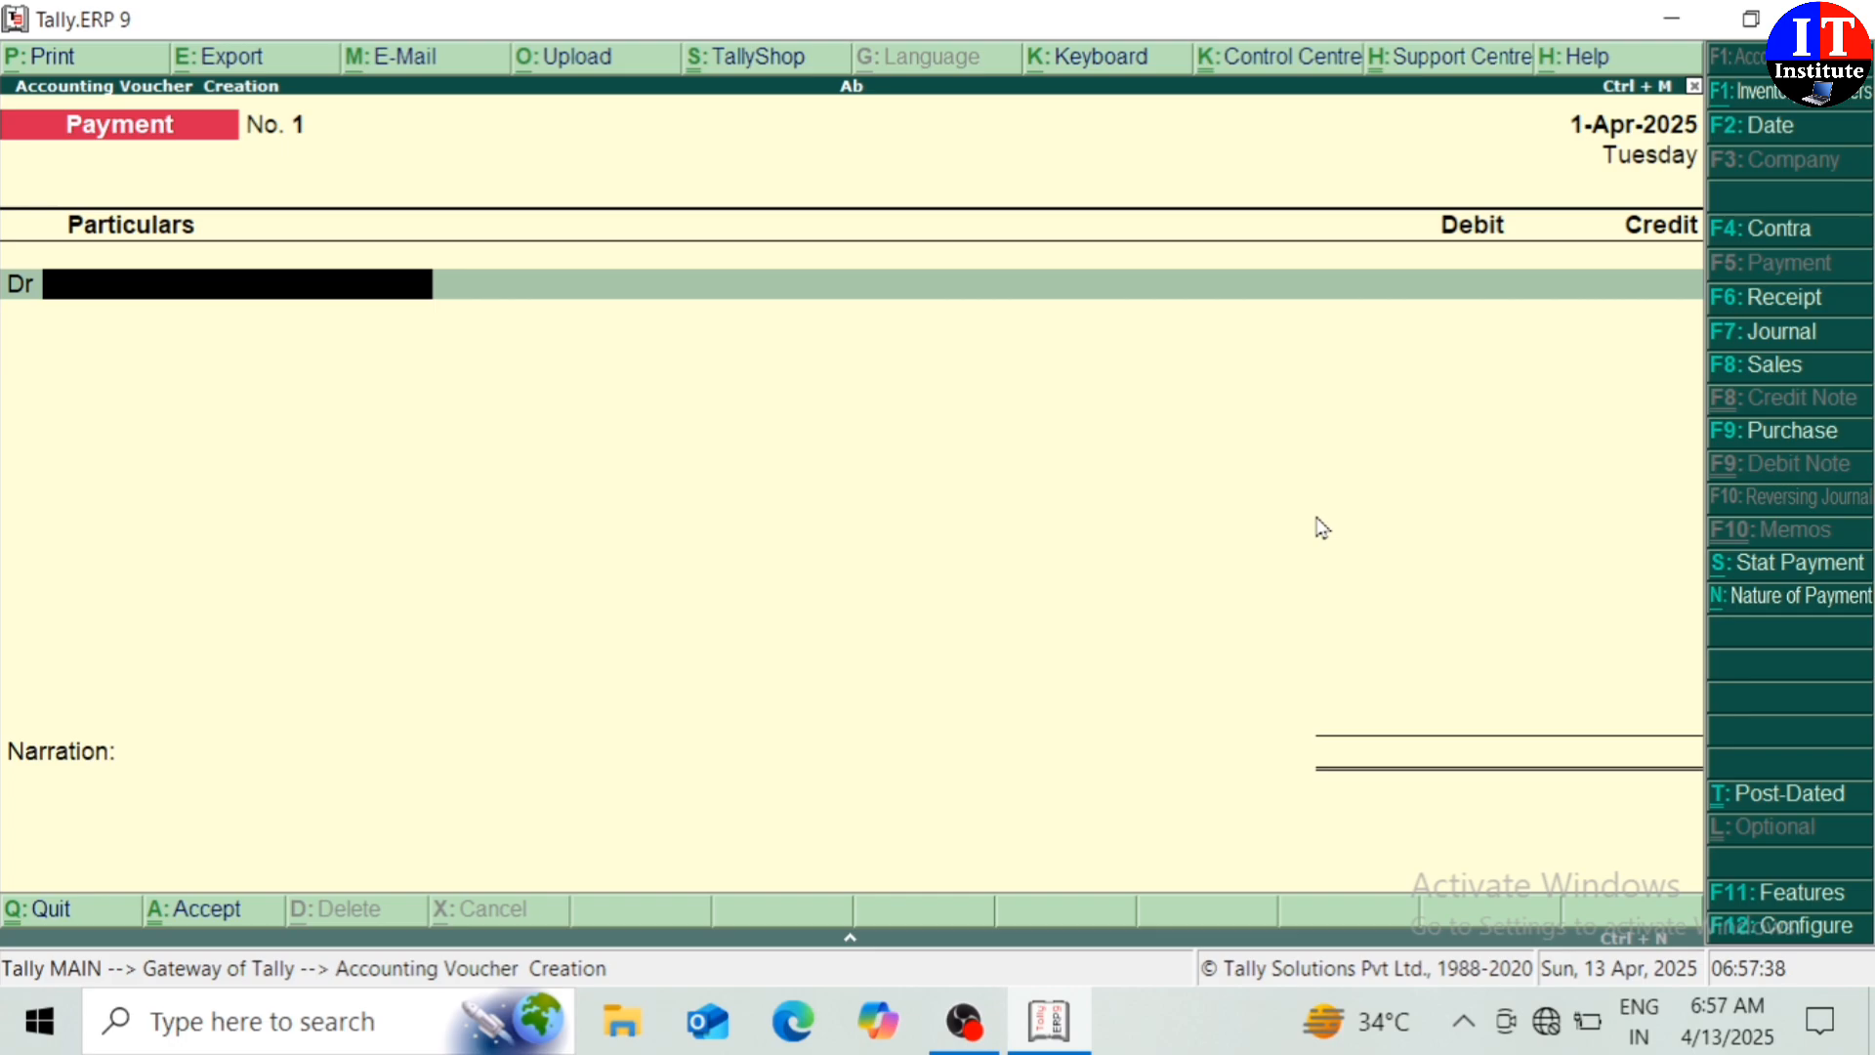
{"action": "left_click", "coordinate": [1767, 438]}
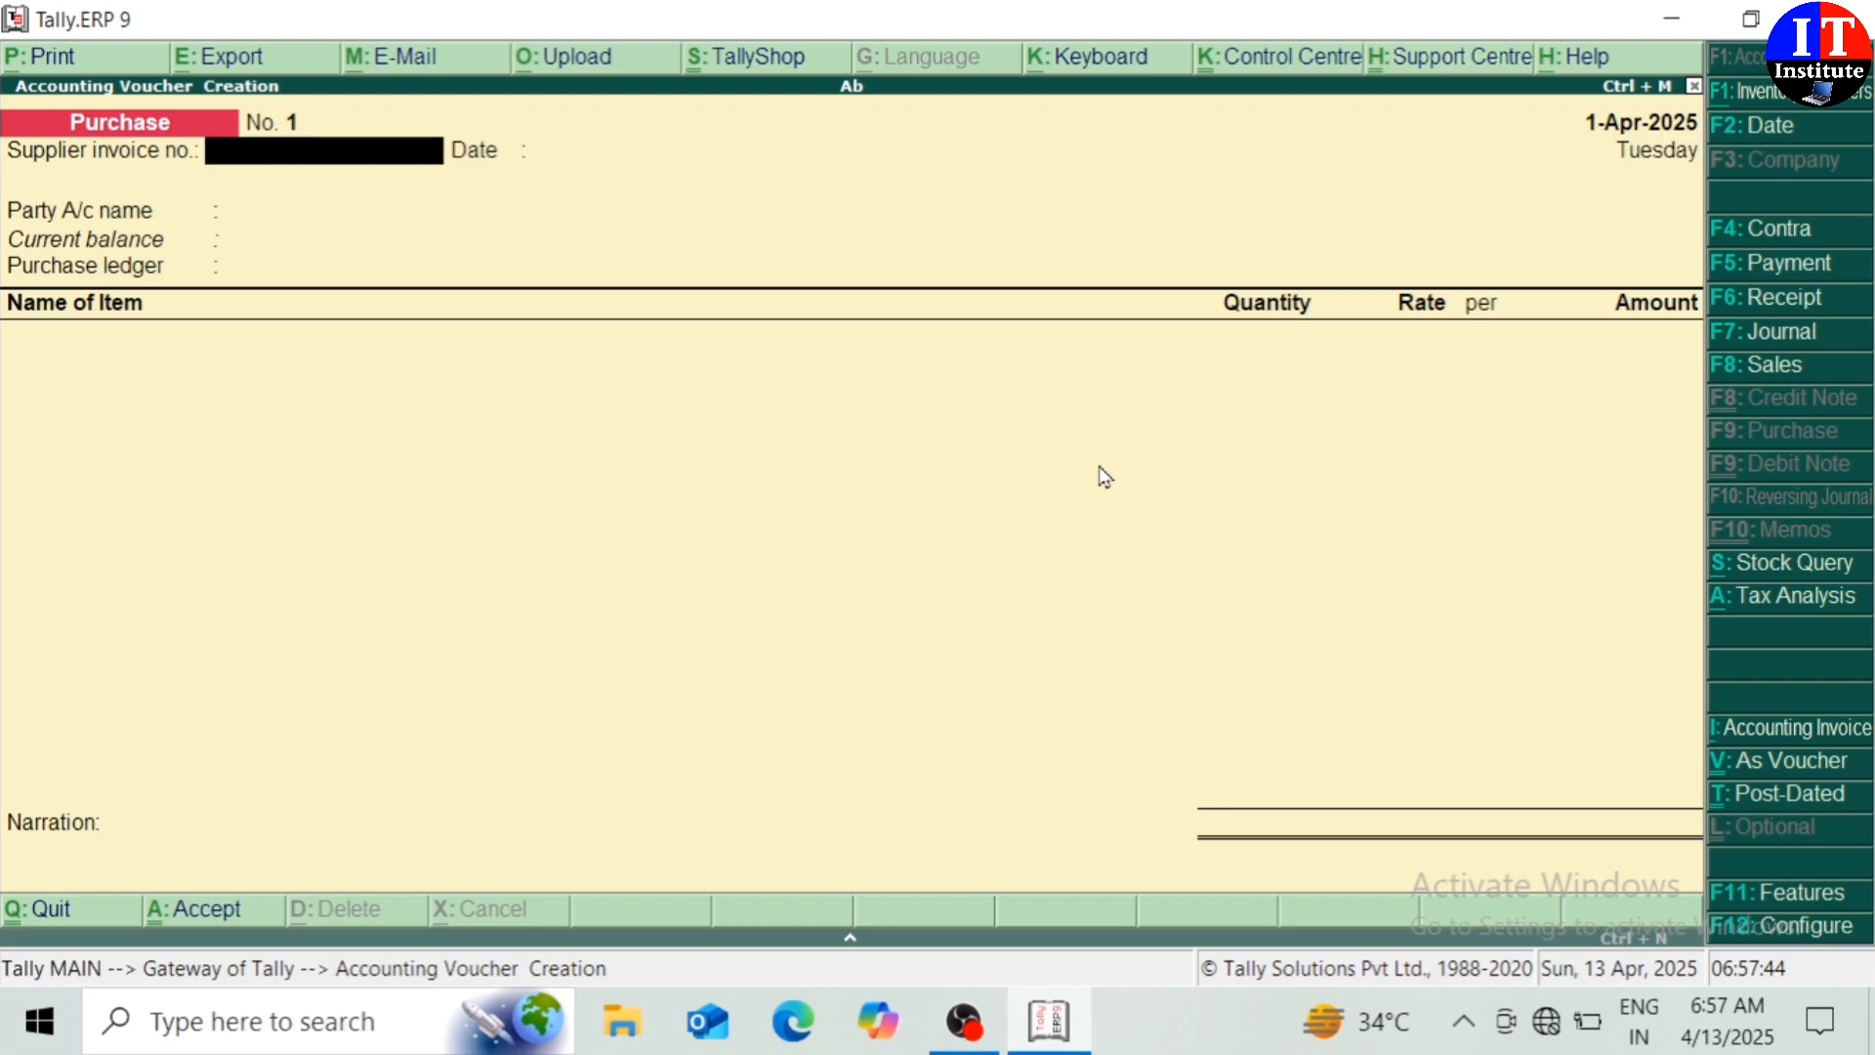
{"action": "type", "text": "01"}
{"action": "key", "text": "Return"}
{"action": "key", "text": "Return"}
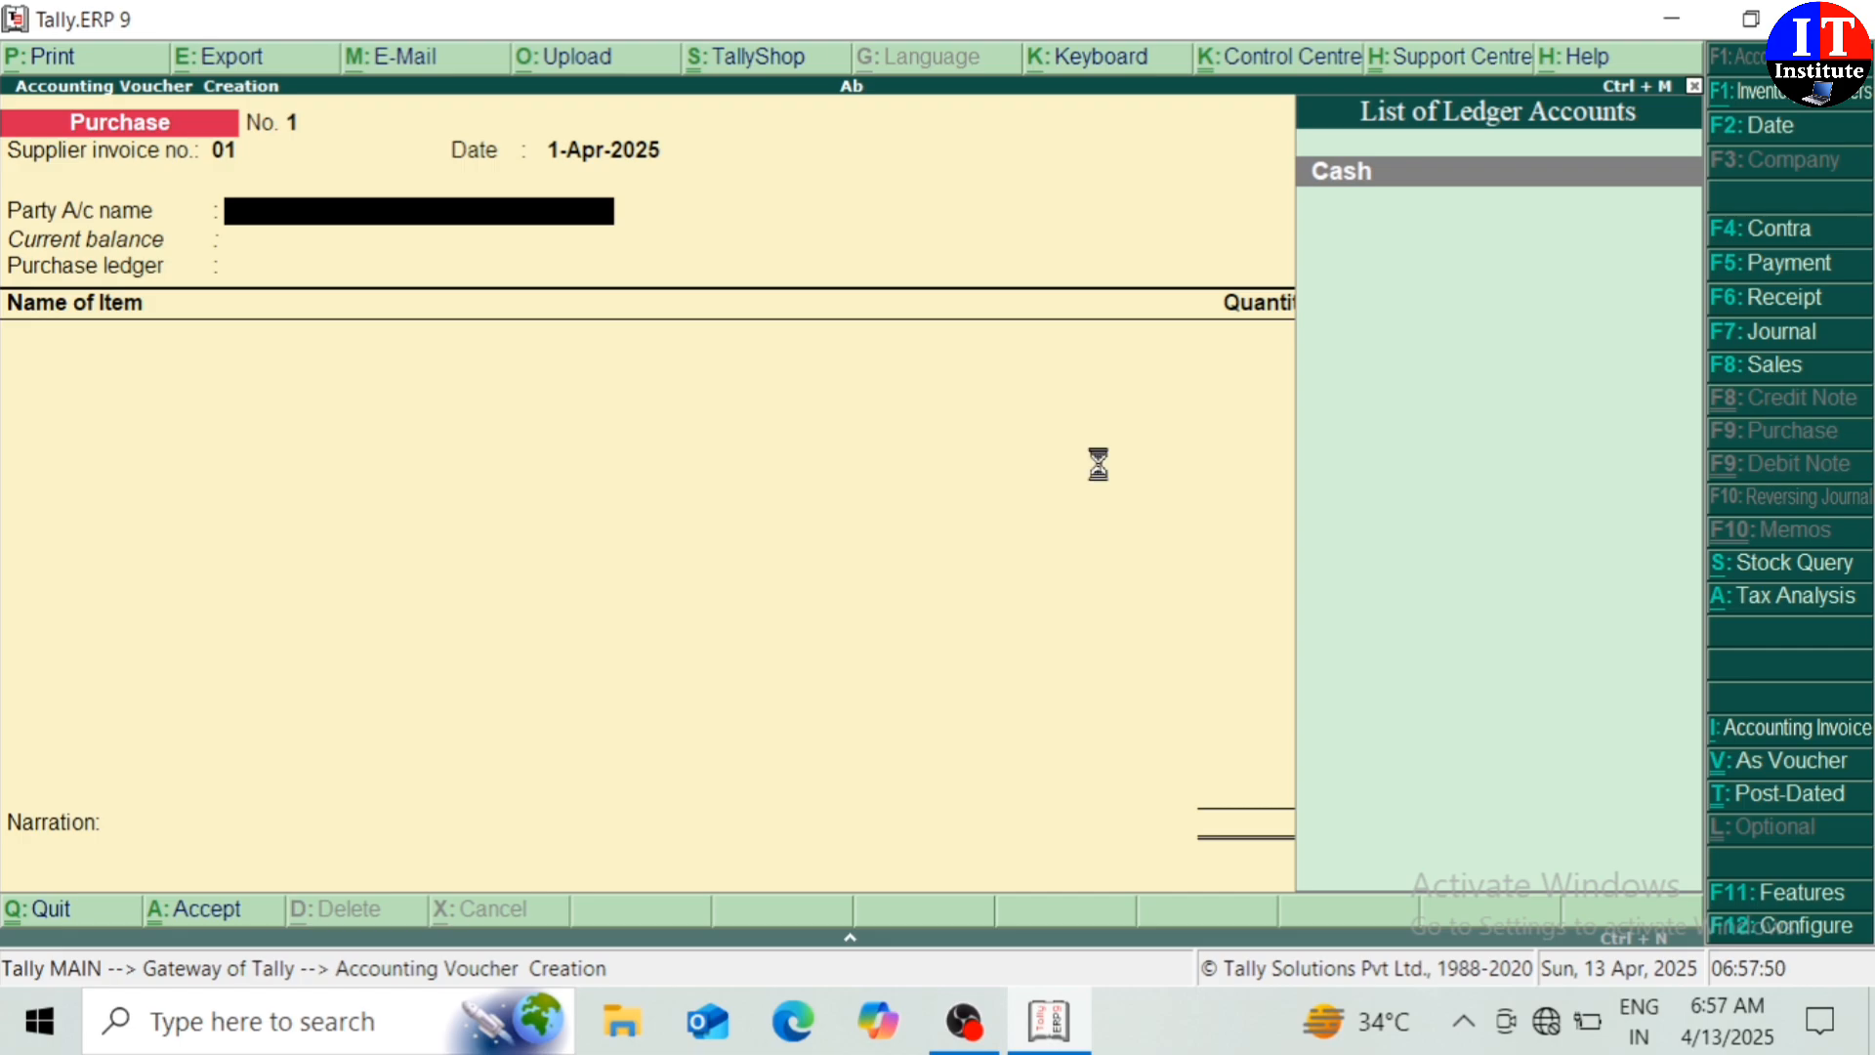
Create a supplier ledger named Raj under Sundry Creditors
{"action": "key", "text": "alt+c"}
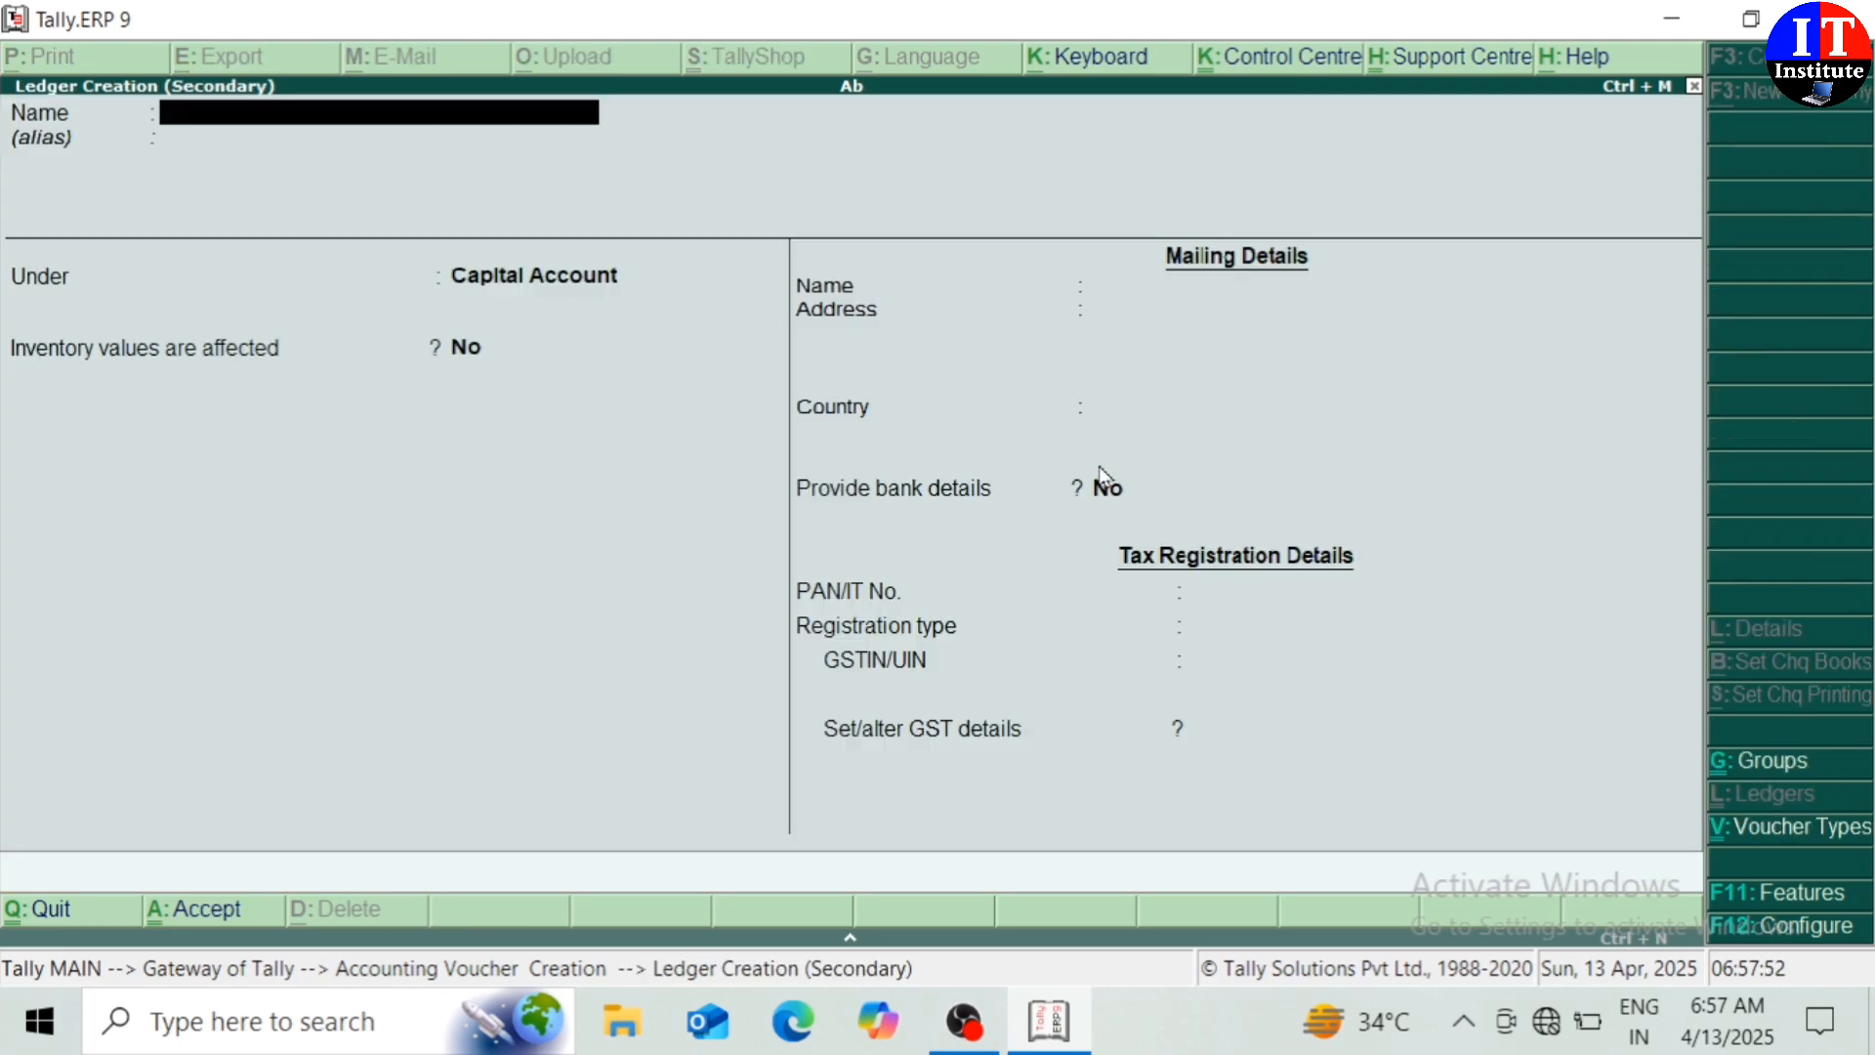
{"action": "type", "text": "Raj"}
{"action": "key", "text": "Return"}
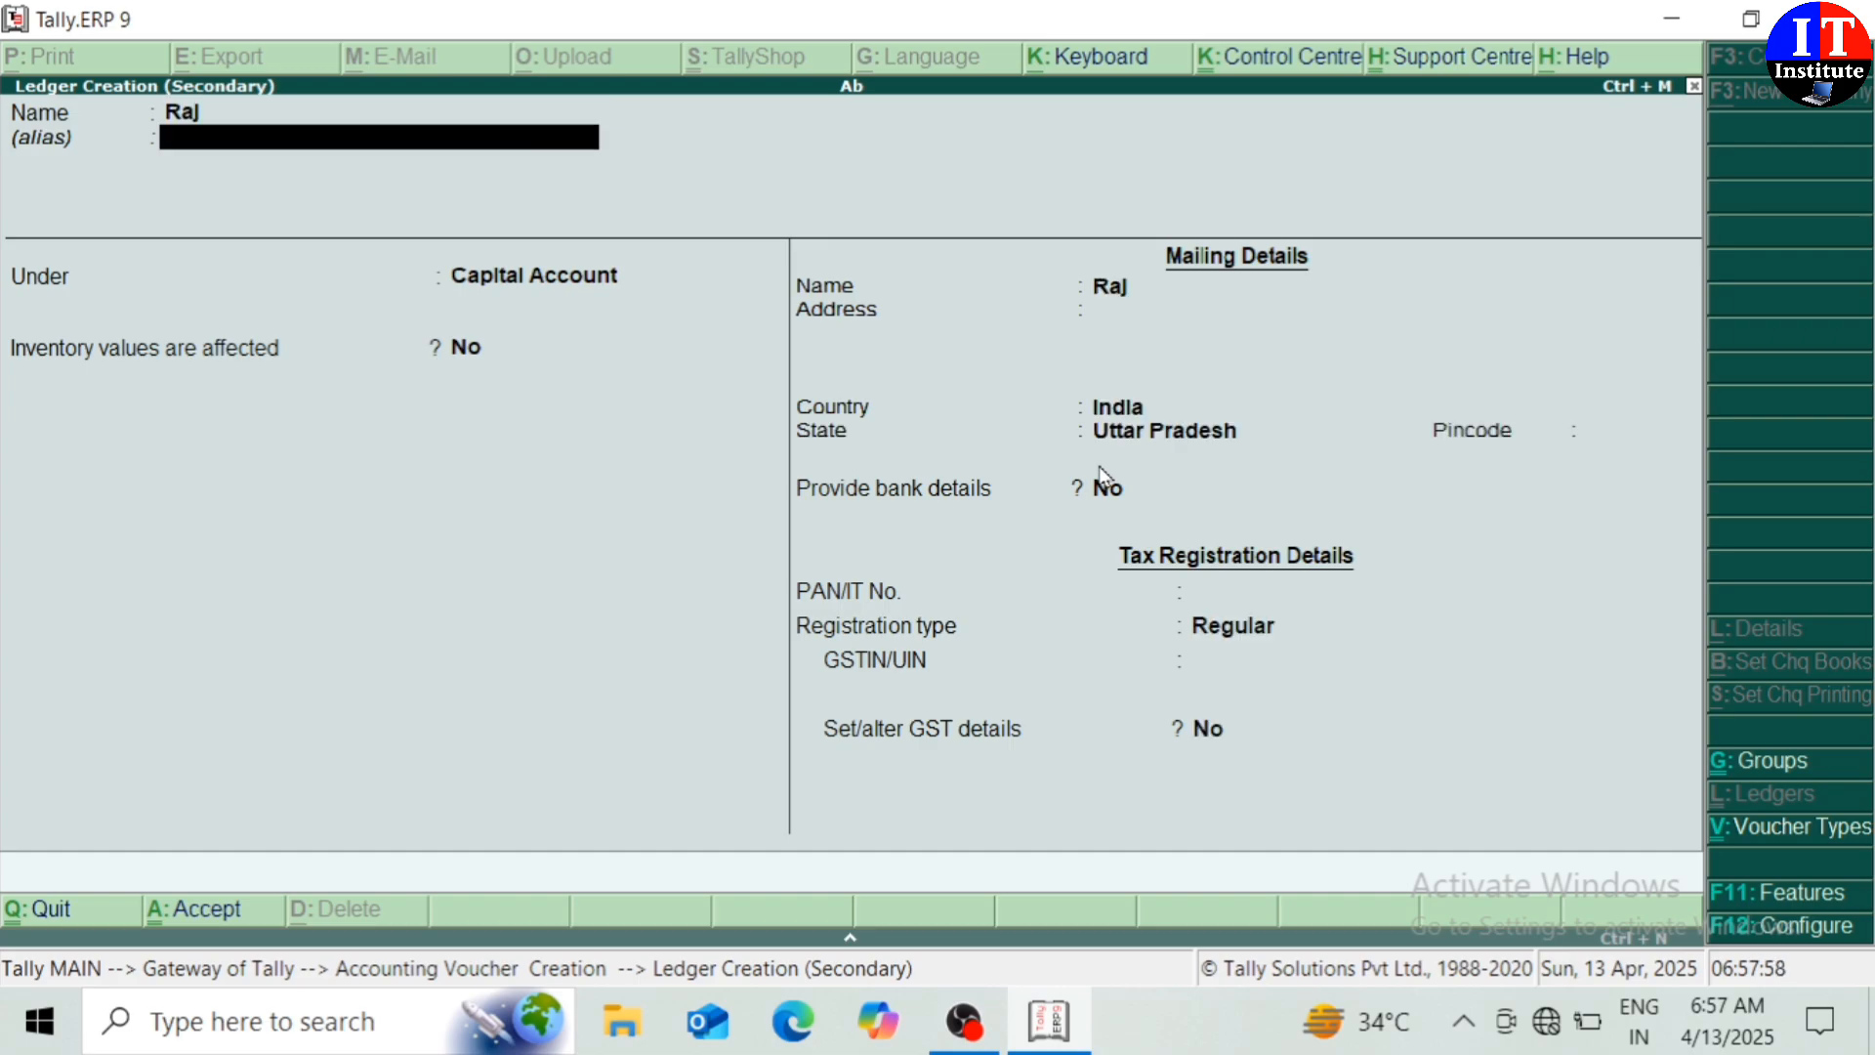
{"action": "key", "text": "Return"}
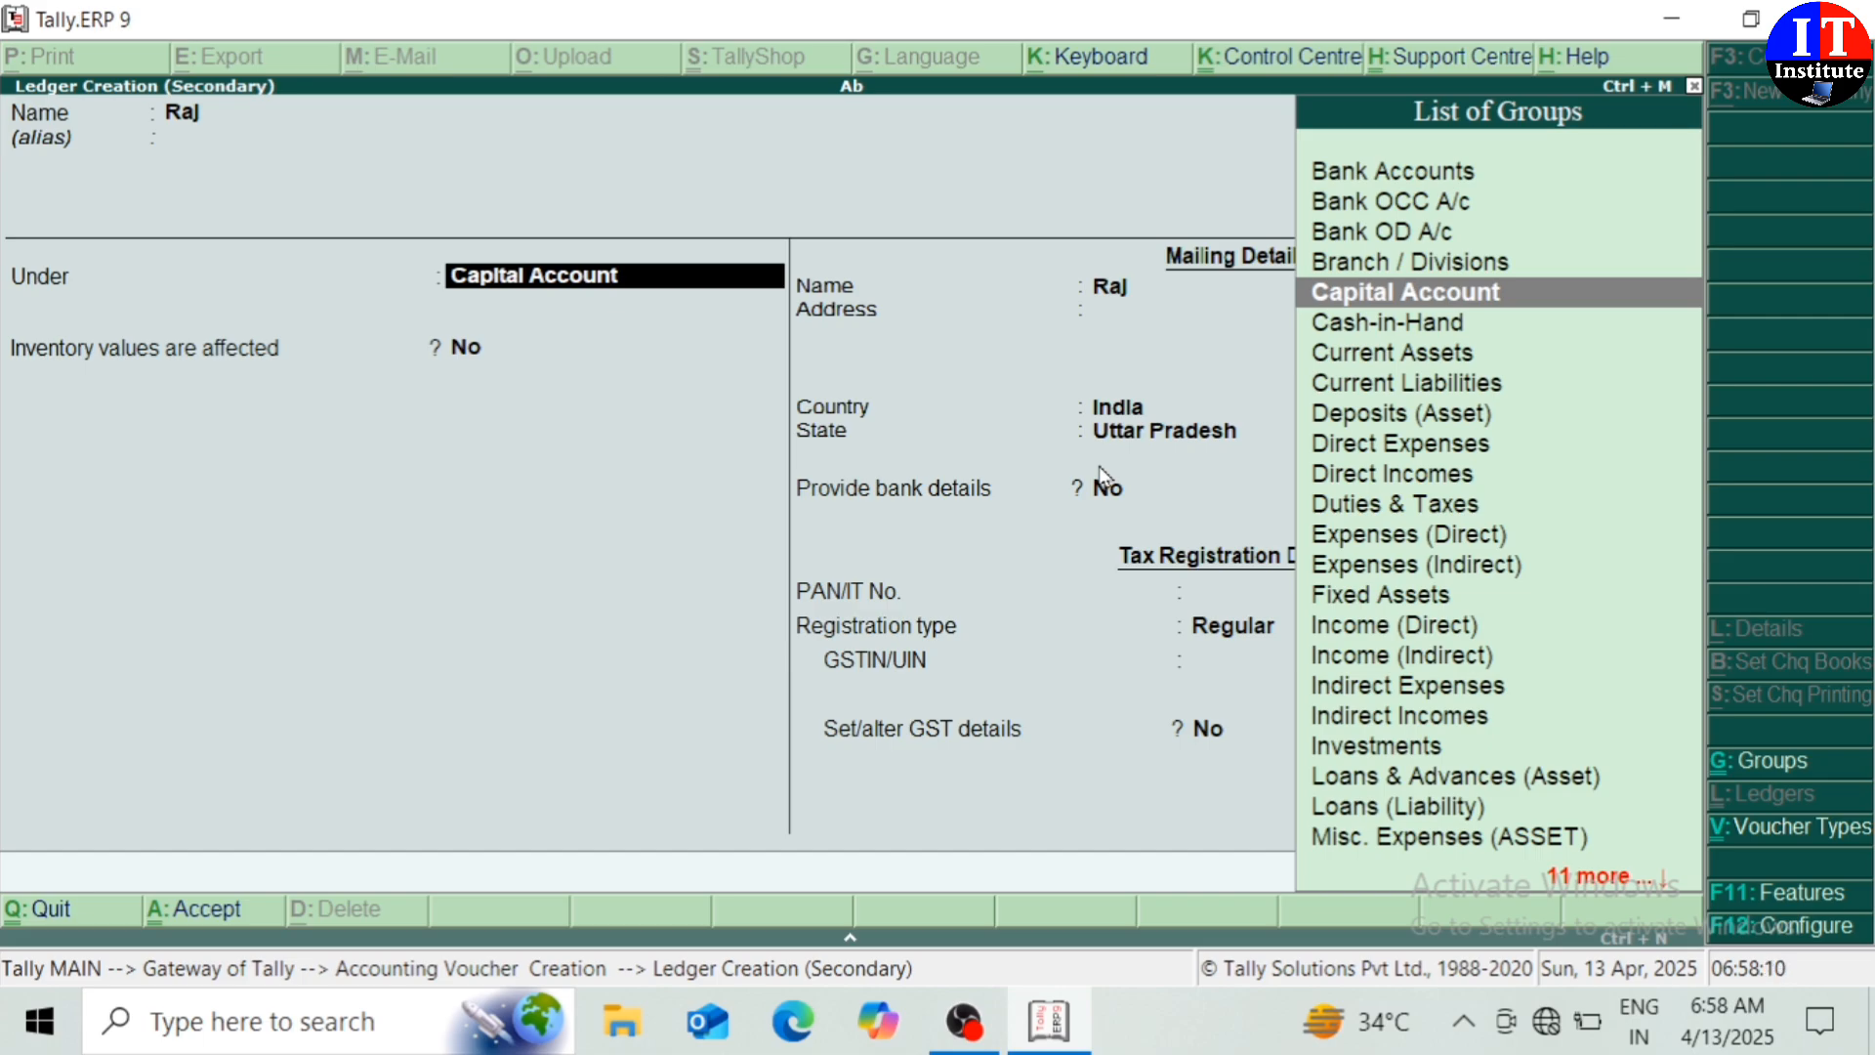
{"action": "type", "text": "Su"}
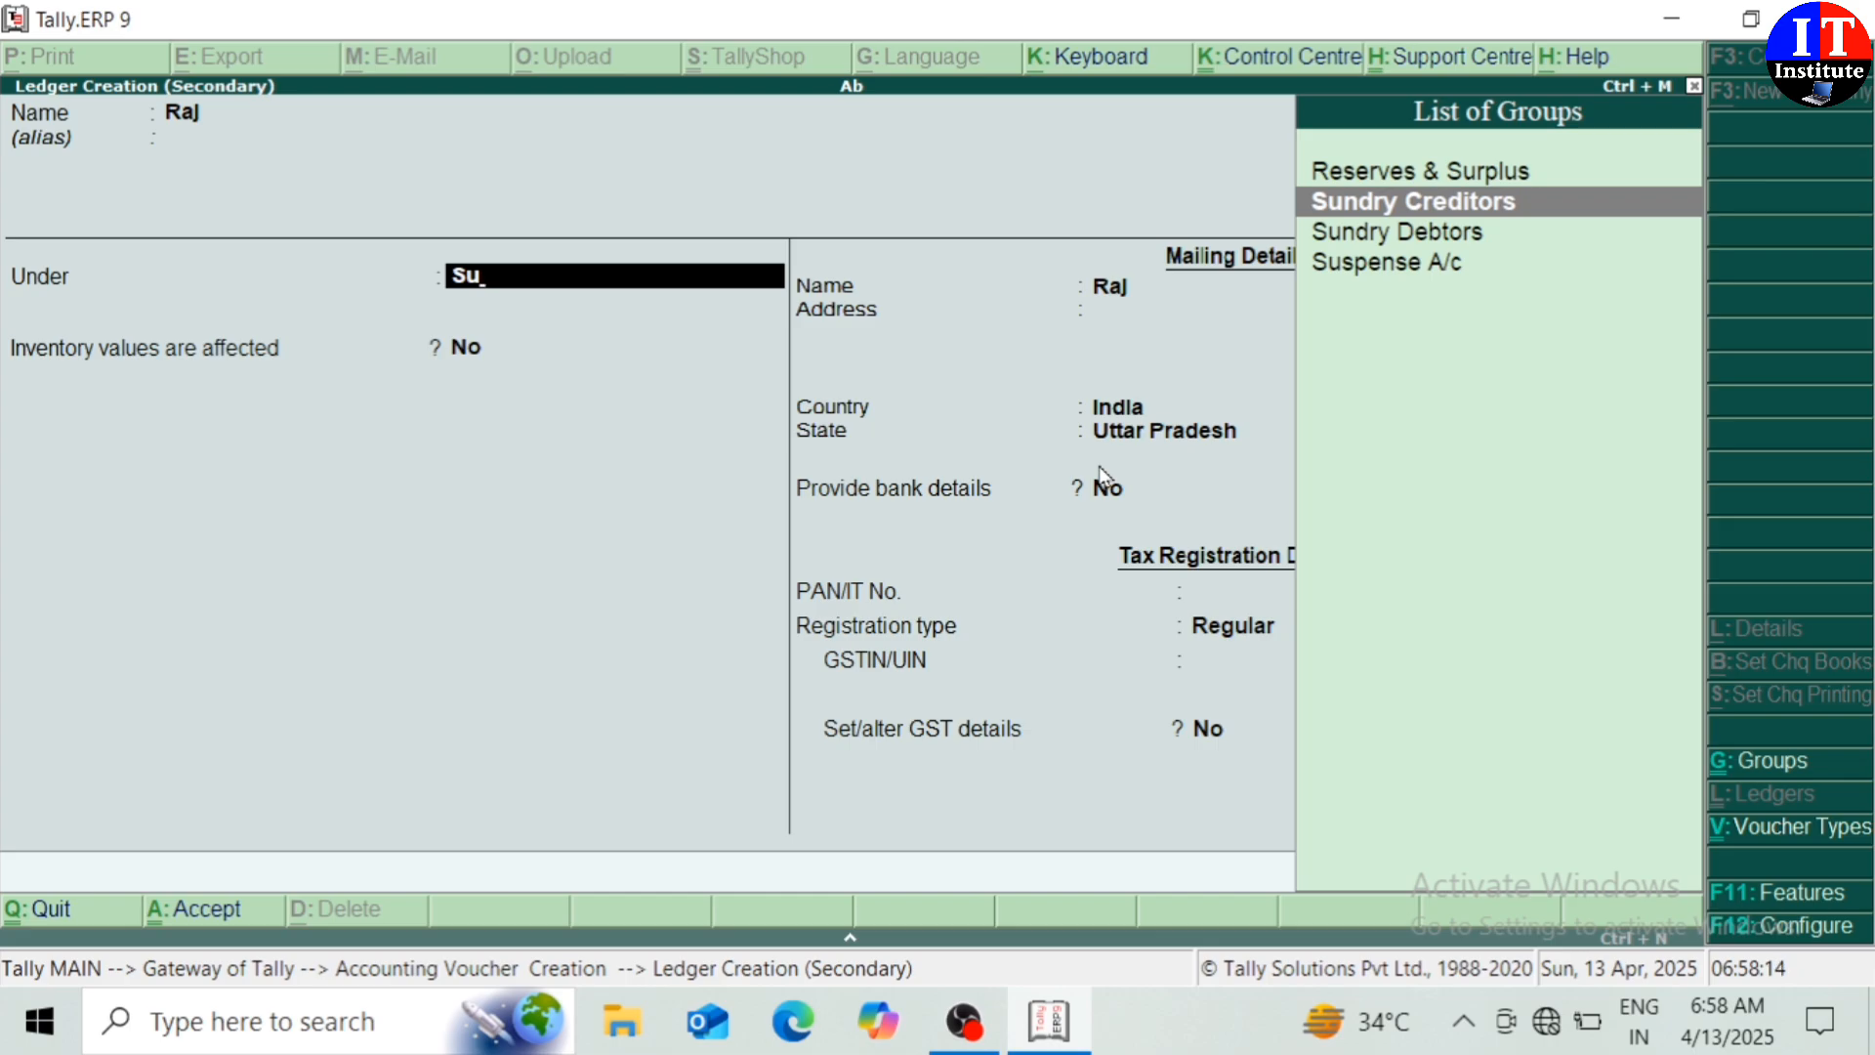
{"action": "key", "text": "Return"}
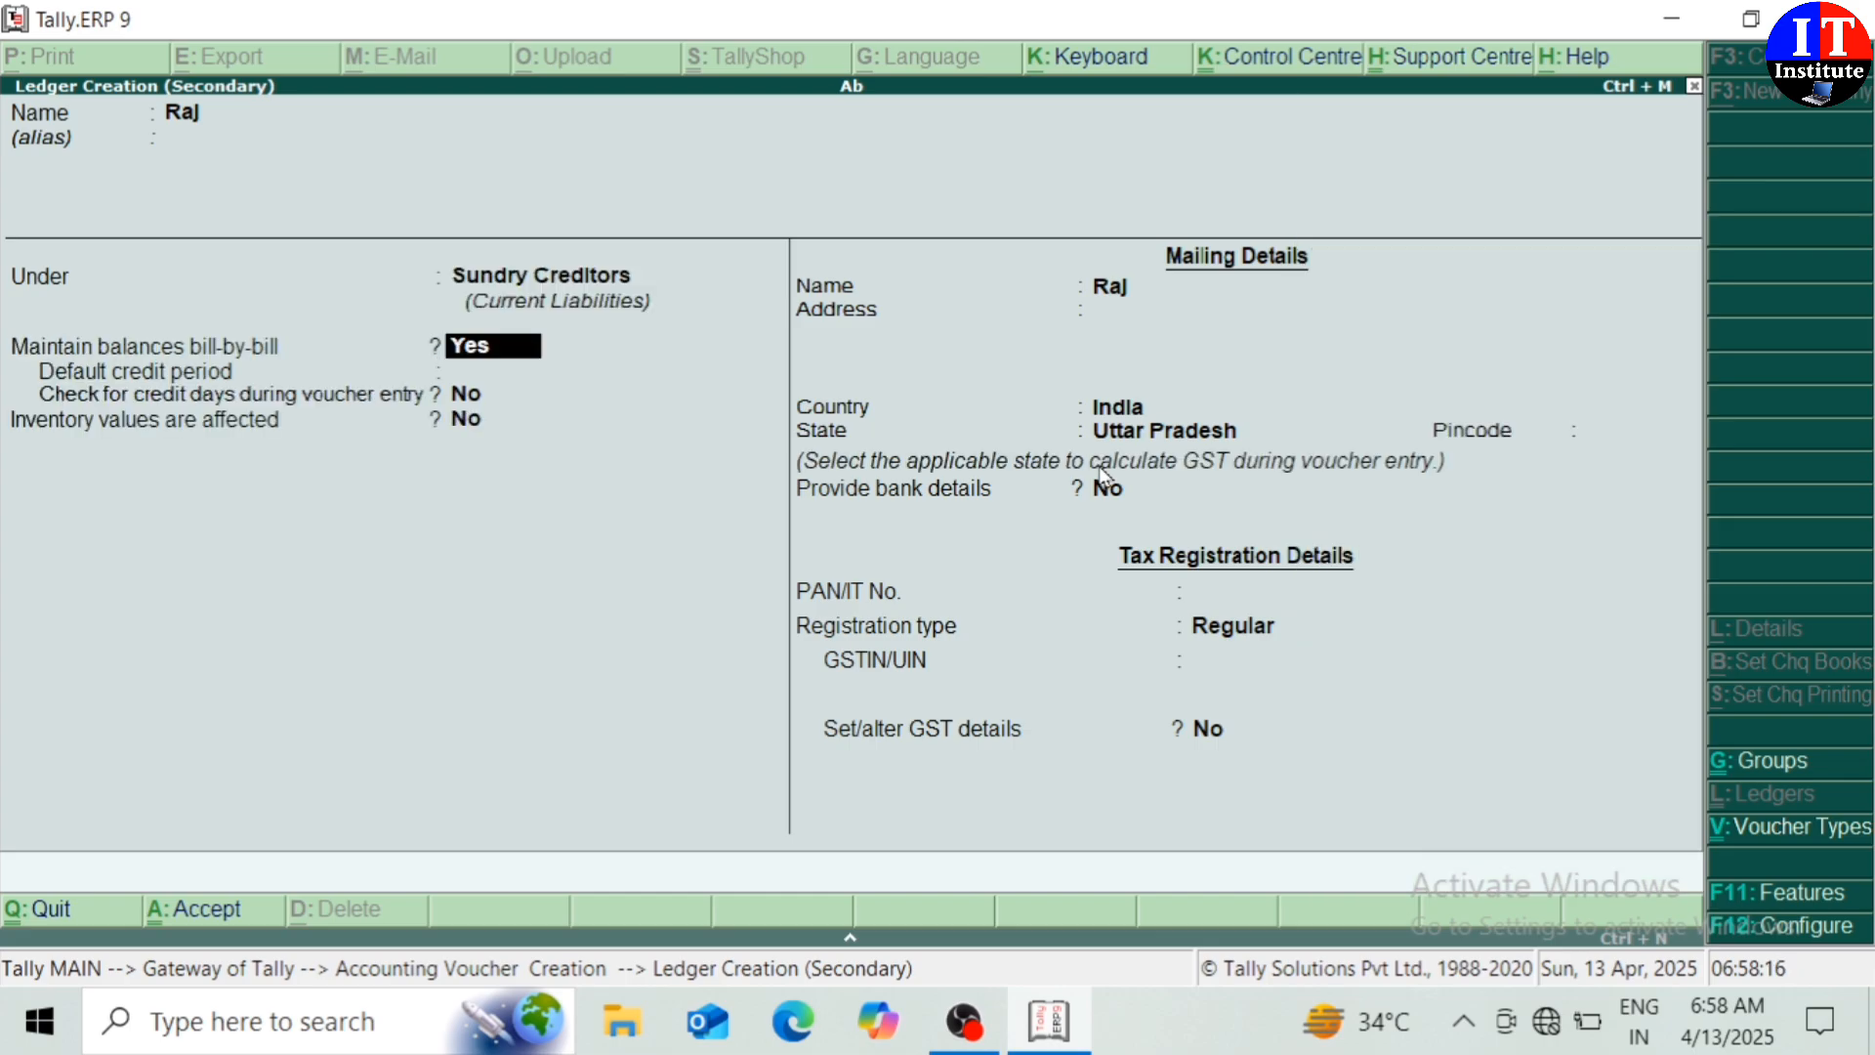
Set Raj's state to Punjab, save the ledger and accept the party details
{"action": "key", "text": "Return"}
{"action": "key", "text": "Return"}
{"action": "key", "text": "Return"}
{"action": "key", "text": "Return"}
{"action": "key", "text": "Return"}
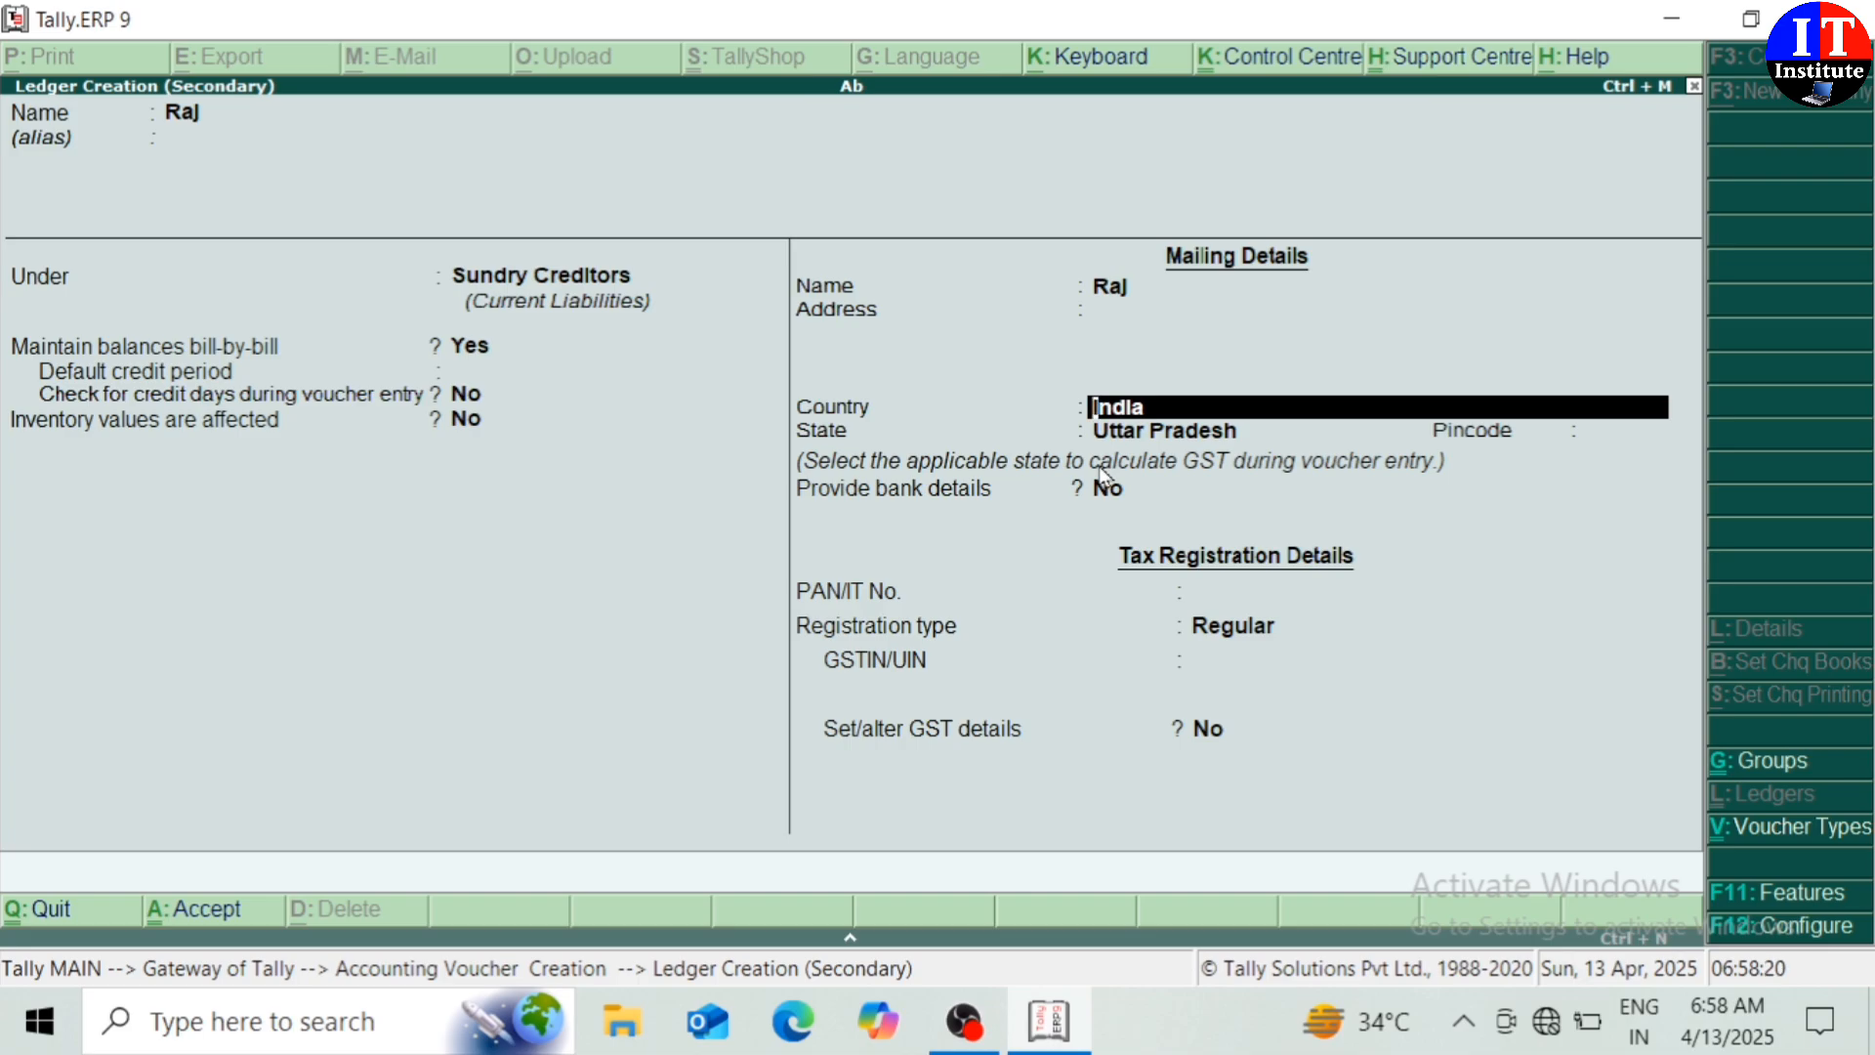
{"action": "key", "text": "Return"}
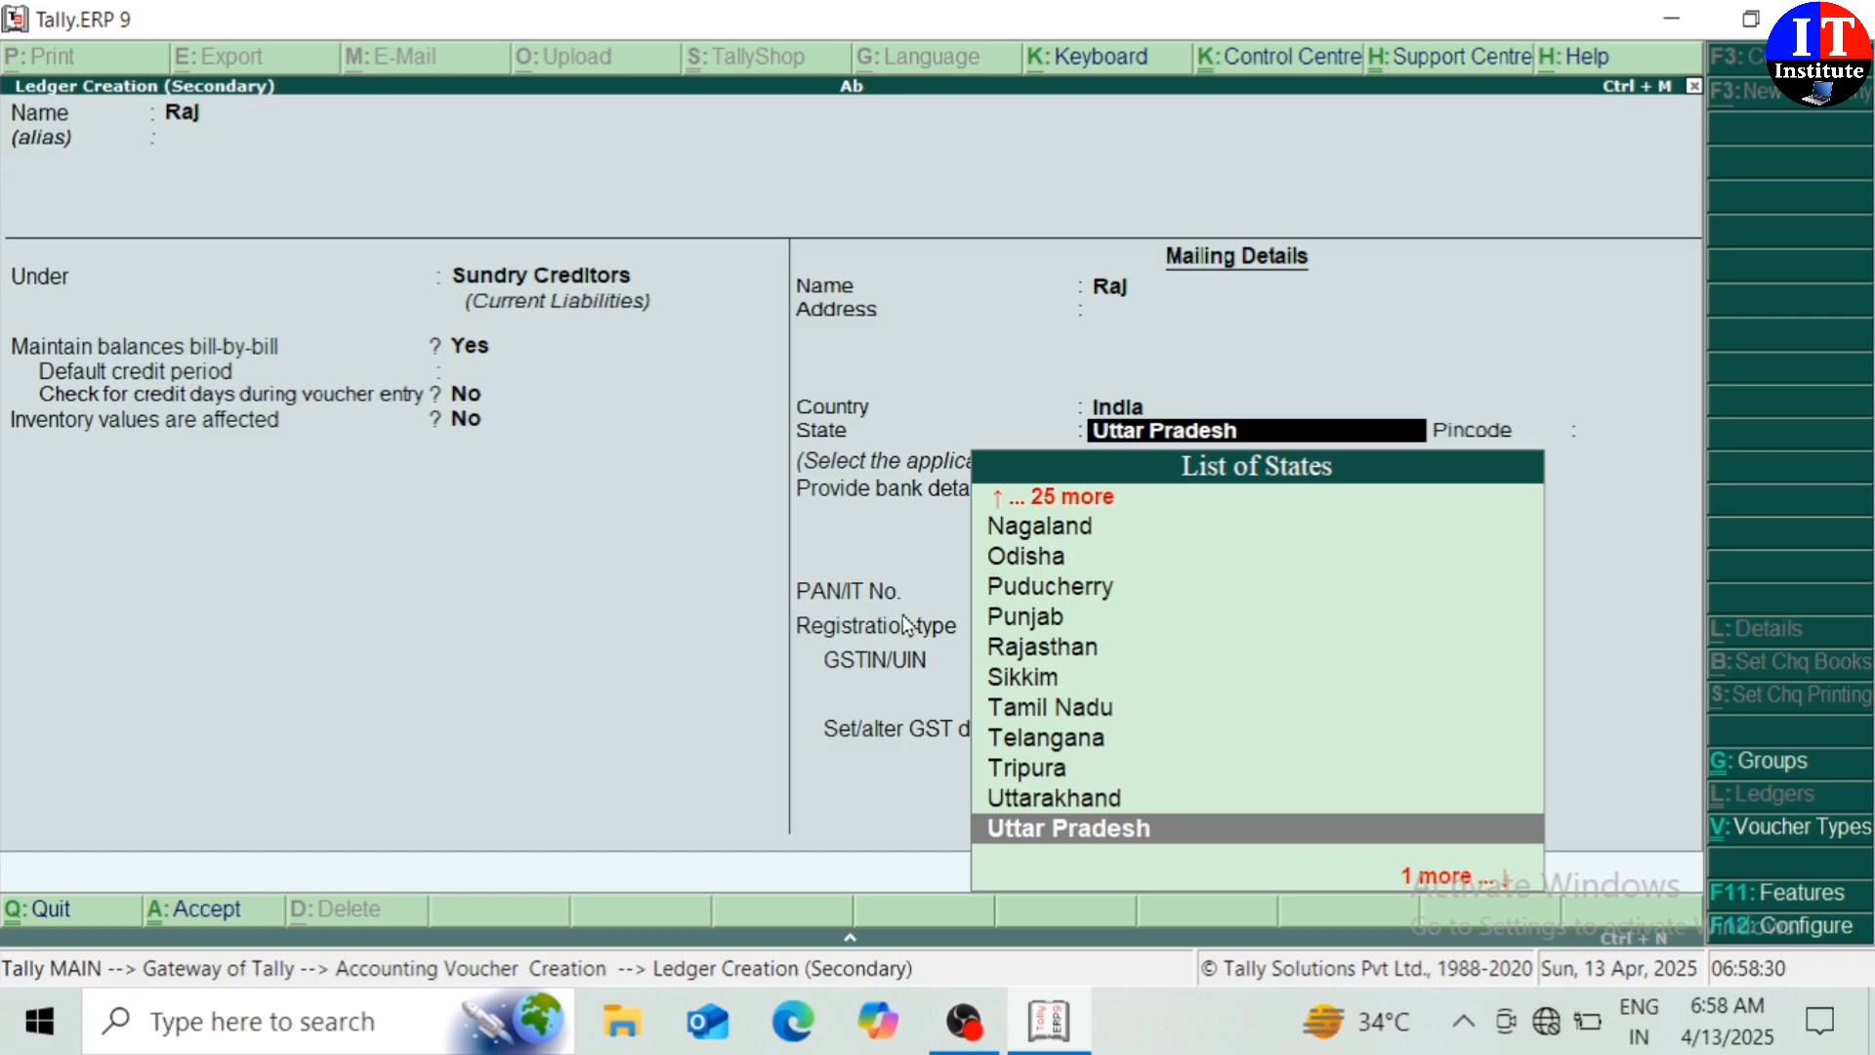
{"action": "left_click", "coordinate": [1039, 621]}
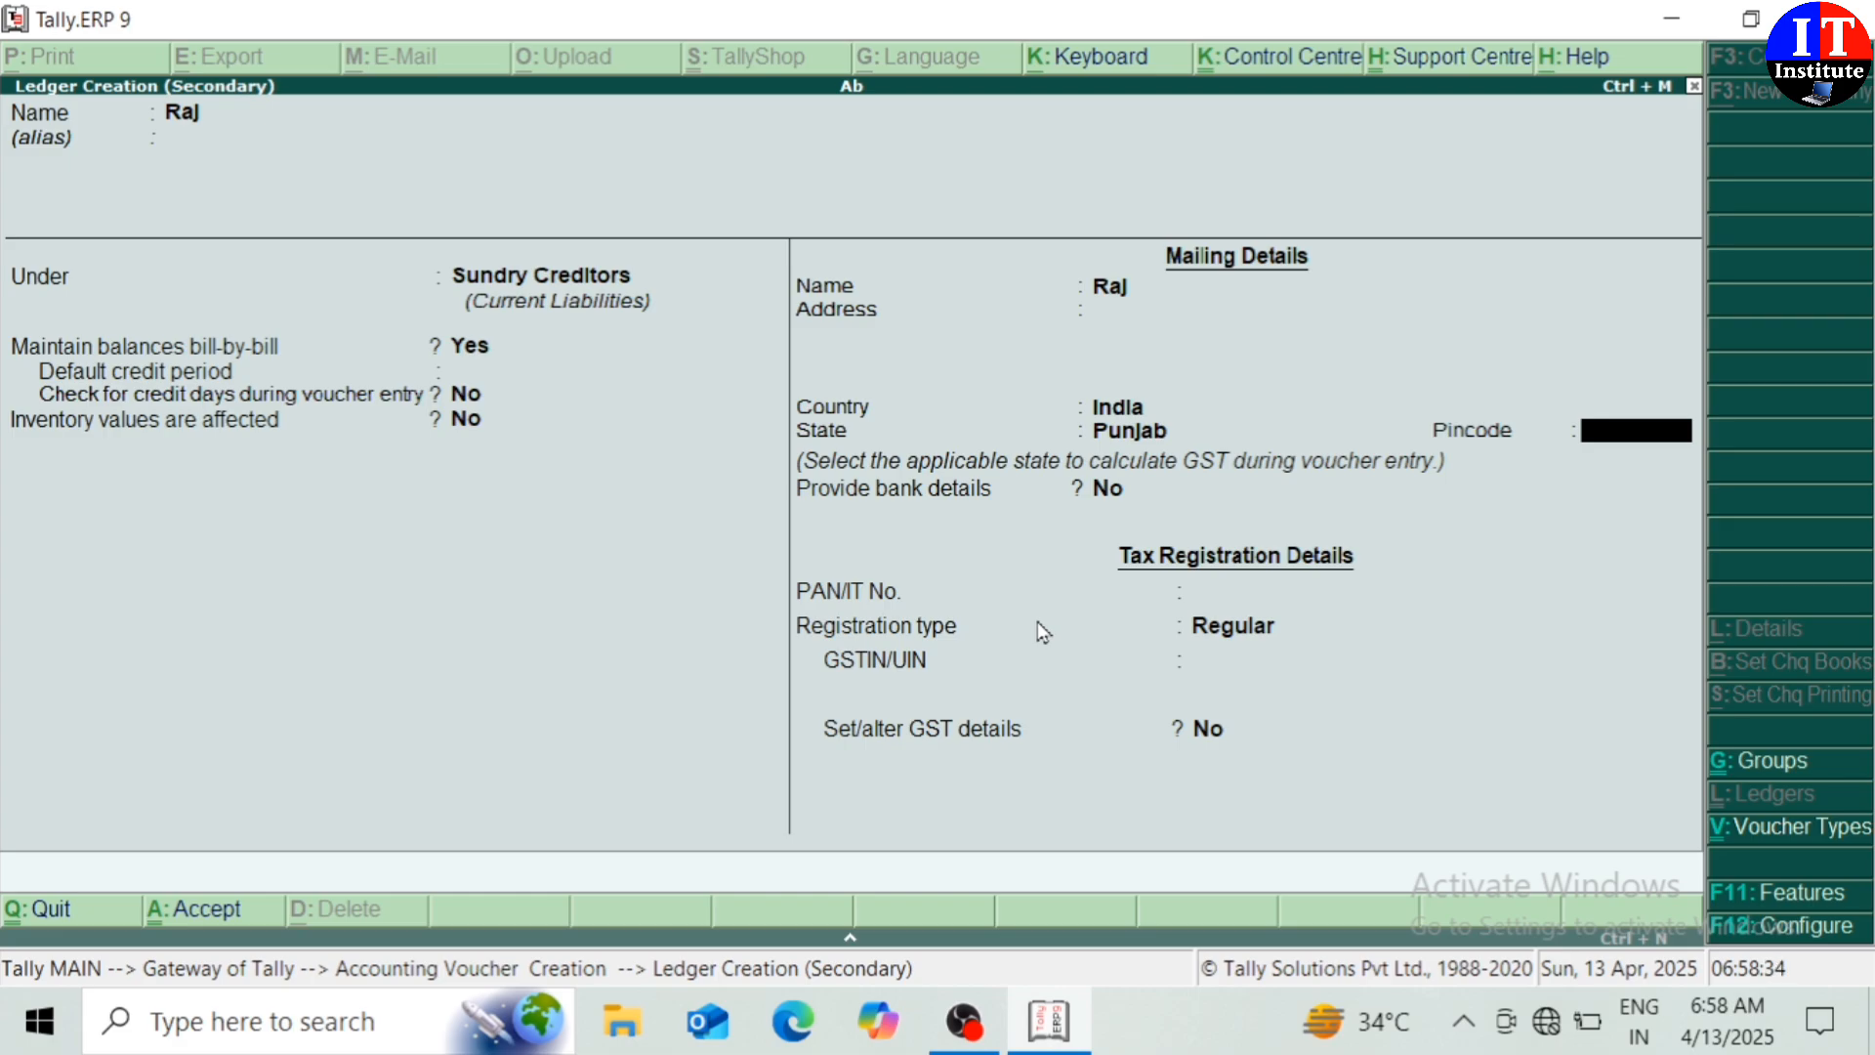
{"action": "key", "text": "Return"}
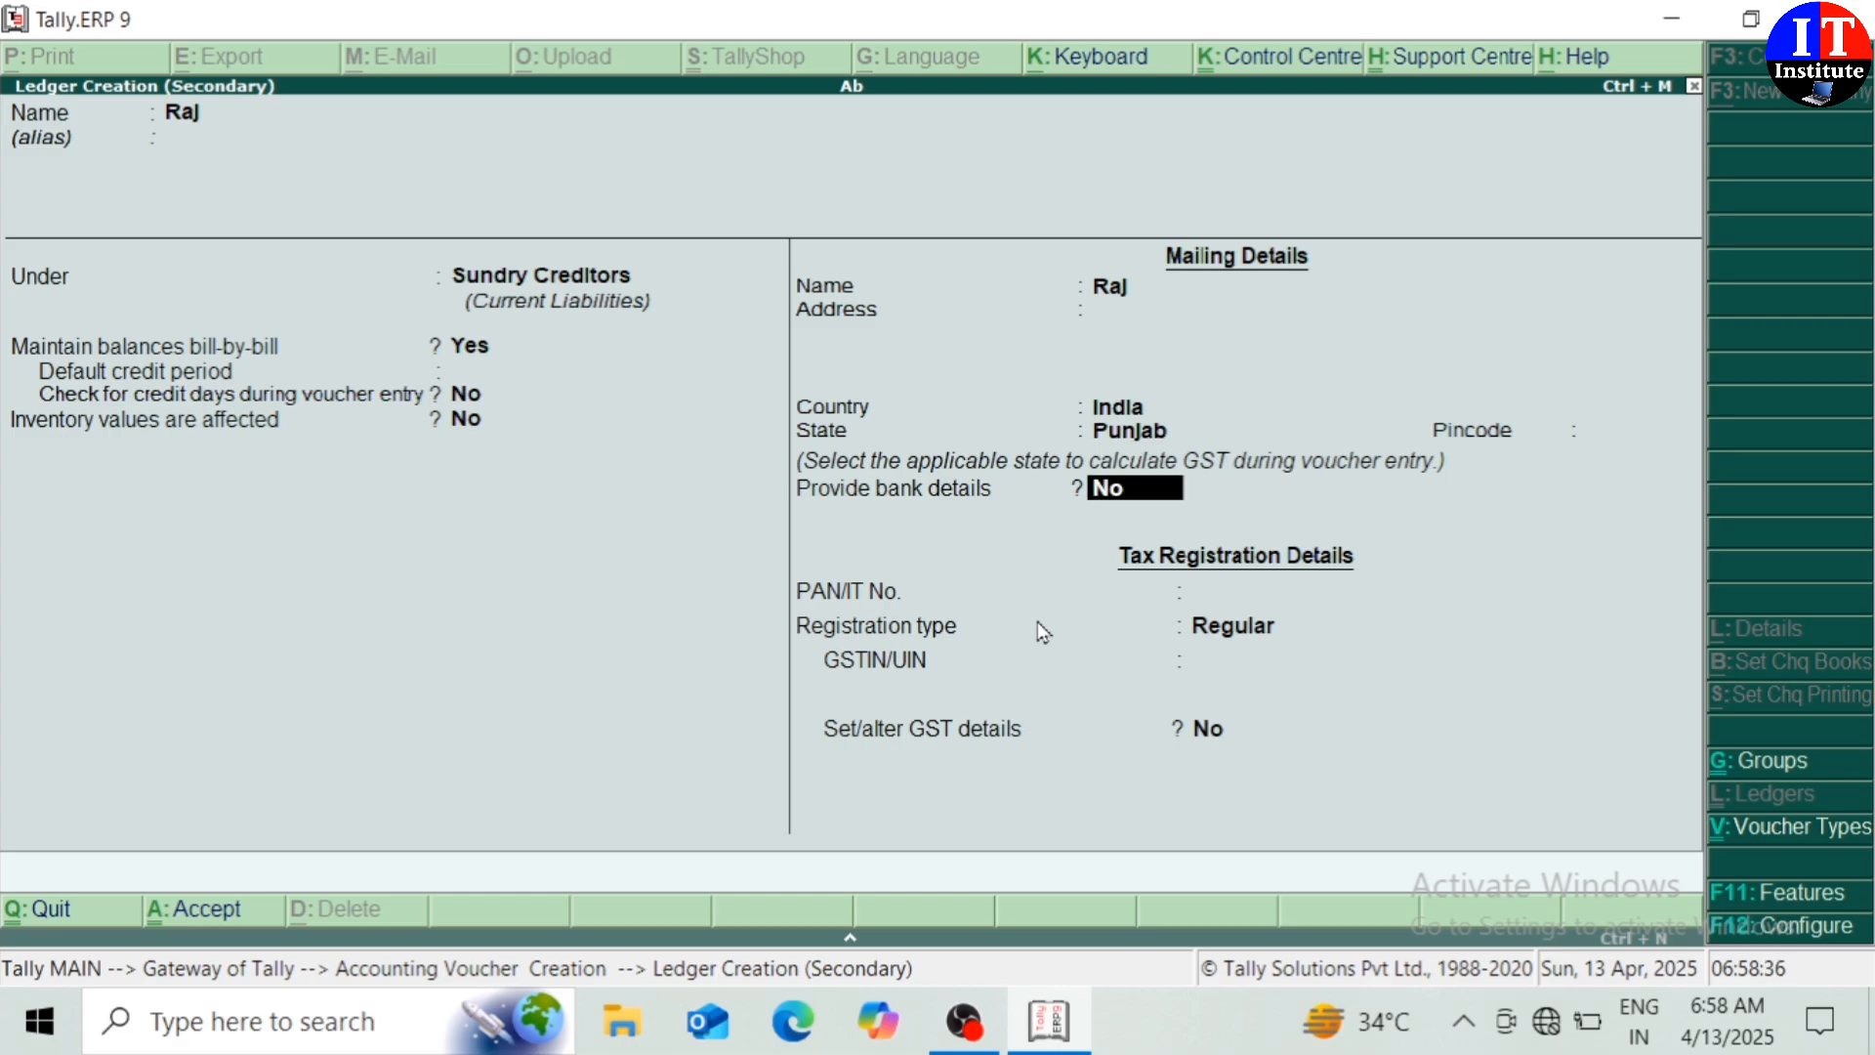
{"action": "key", "text": "Return"}
{"action": "key", "text": "Return"}
{"action": "key", "text": "Return"}
{"action": "key", "text": "Return"}
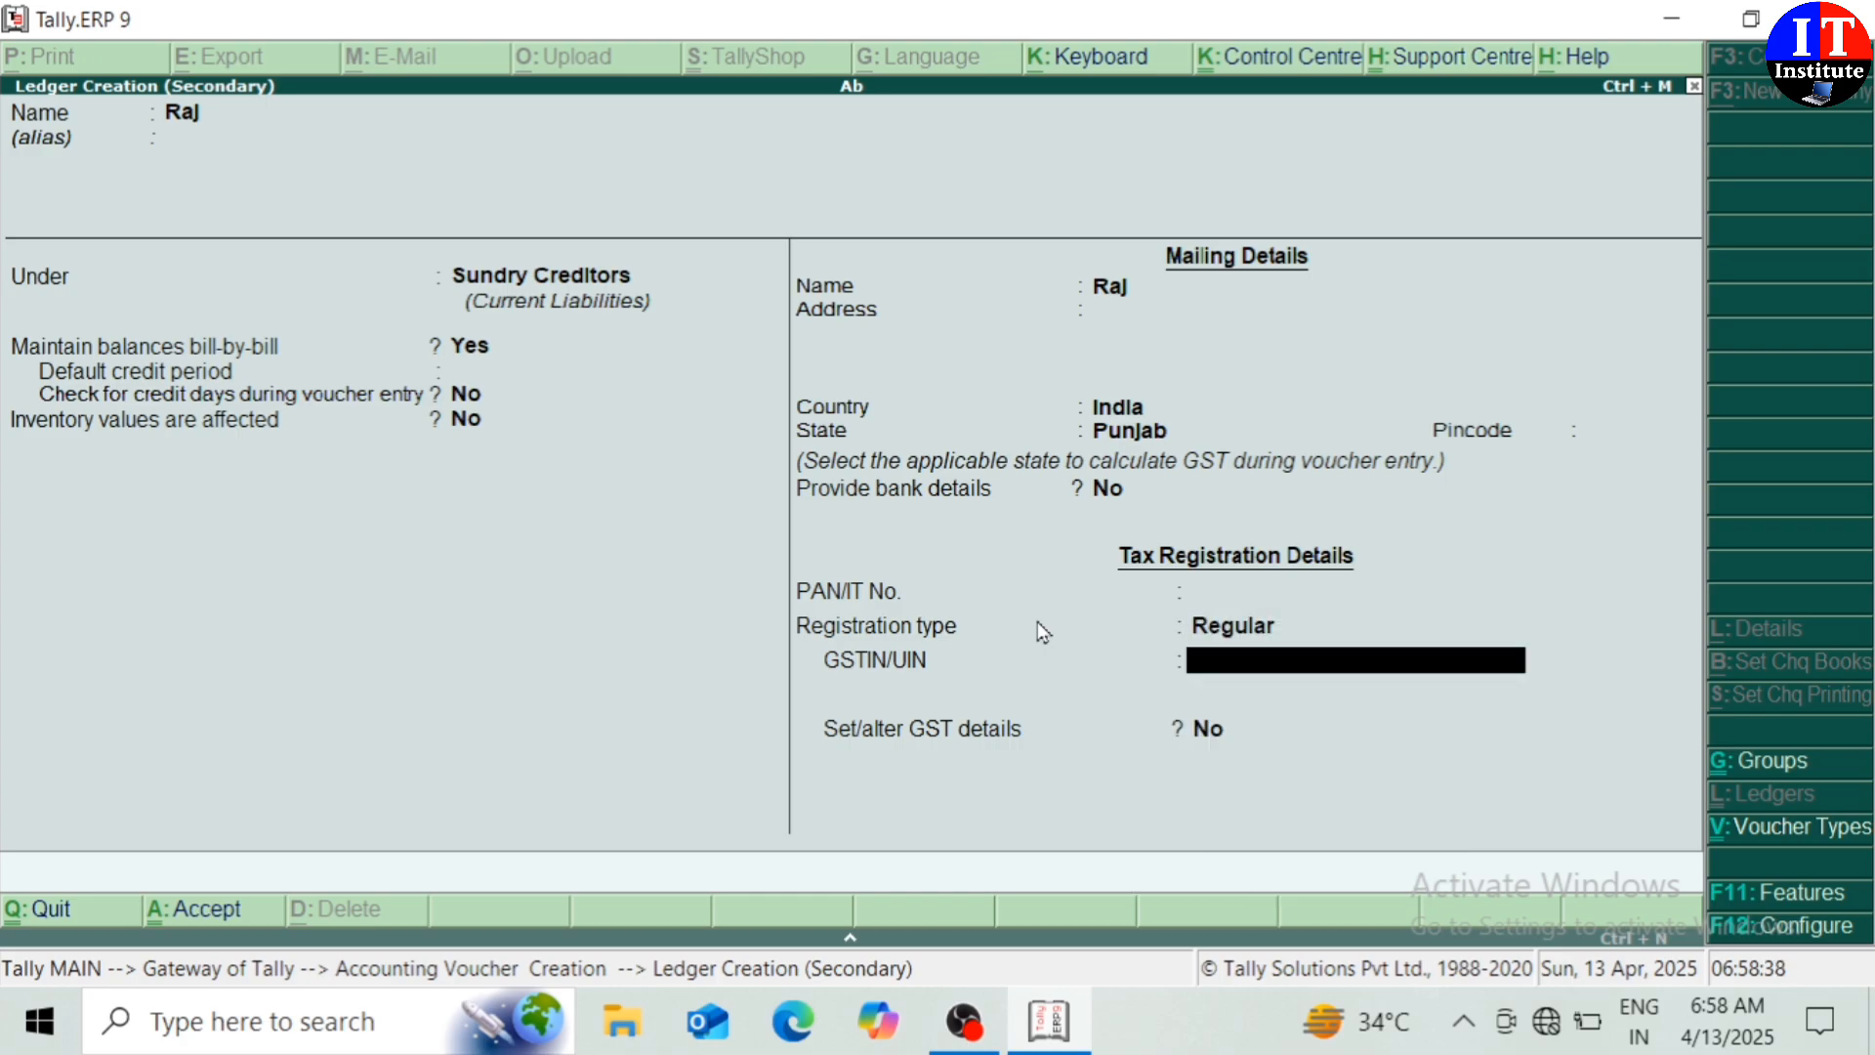
{"action": "key", "text": "Return"}
{"action": "key", "text": "Return"}
{"action": "key", "text": "y"}
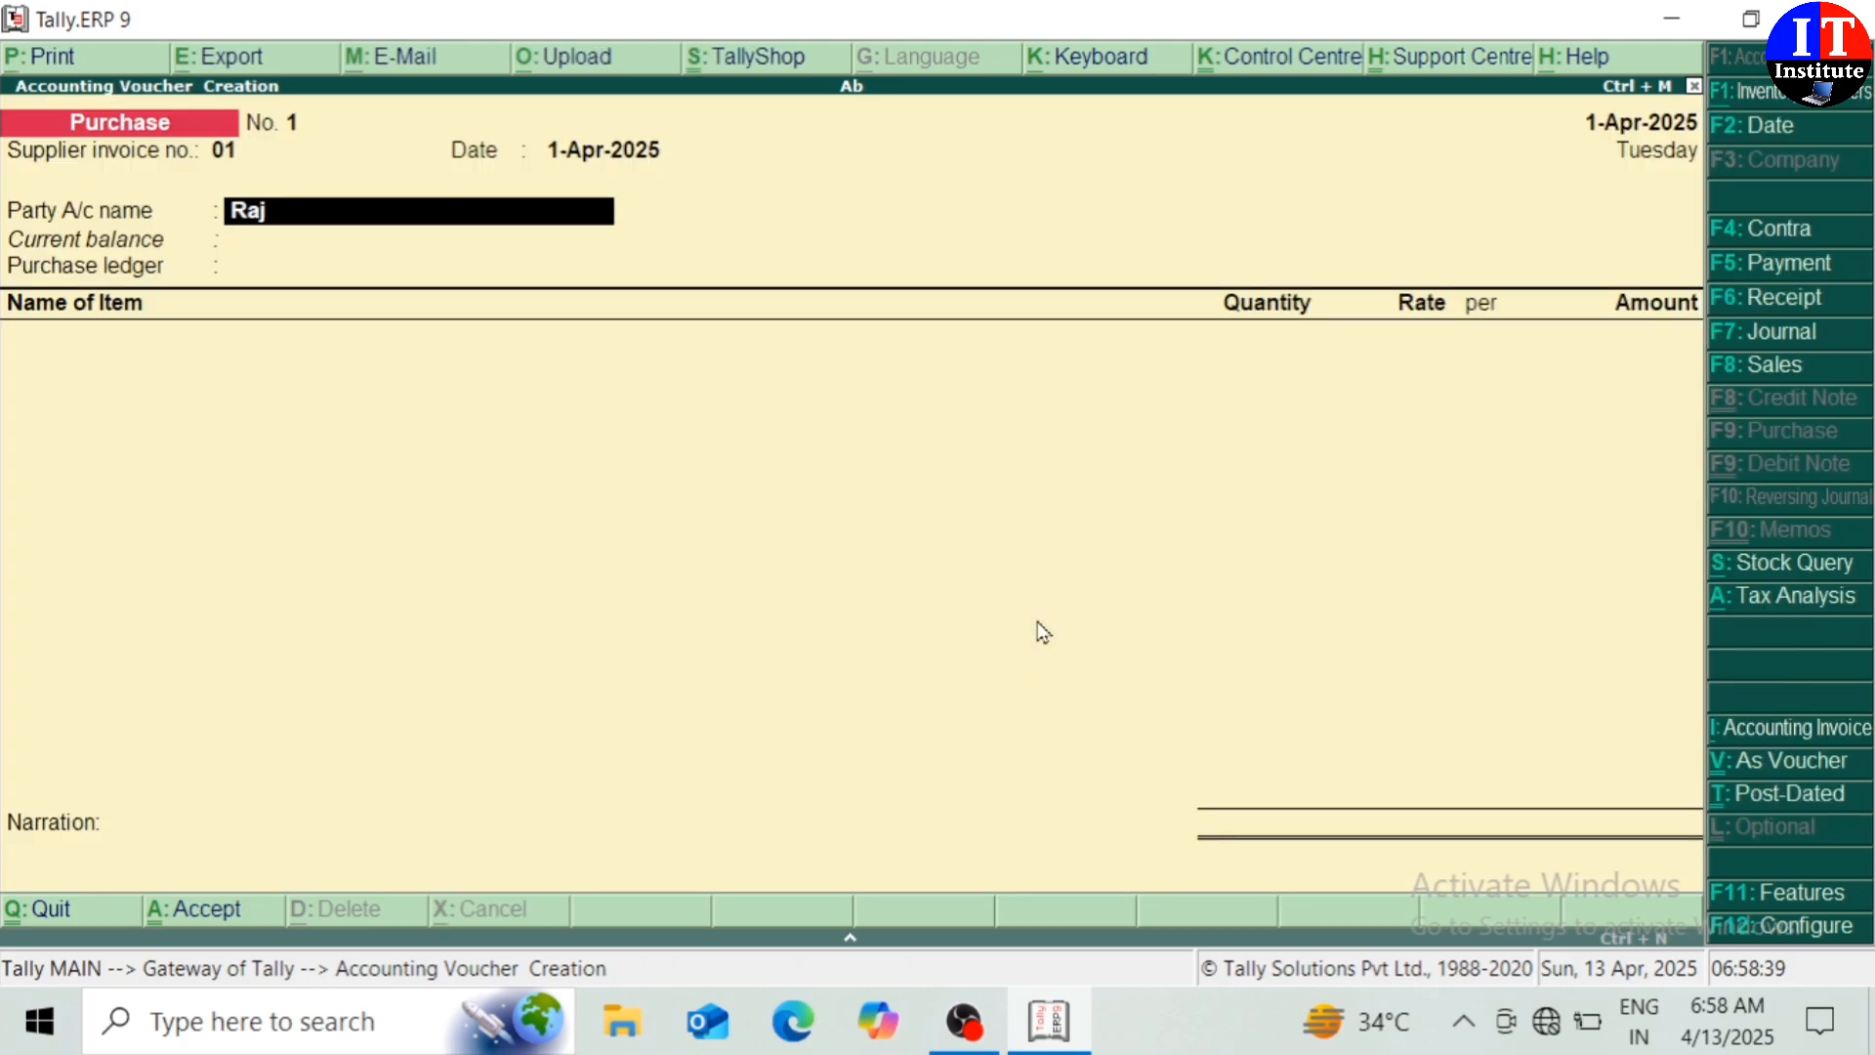
{"action": "key", "text": "Return"}
{"action": "key", "text": "Return"}
{"action": "key", "text": "Return"}
{"action": "key", "text": "Return"}
{"action": "key", "text": "Return"}
{"action": "key", "text": "Return"}
{"action": "key", "text": "Return"}
{"action": "key", "text": "Return"}
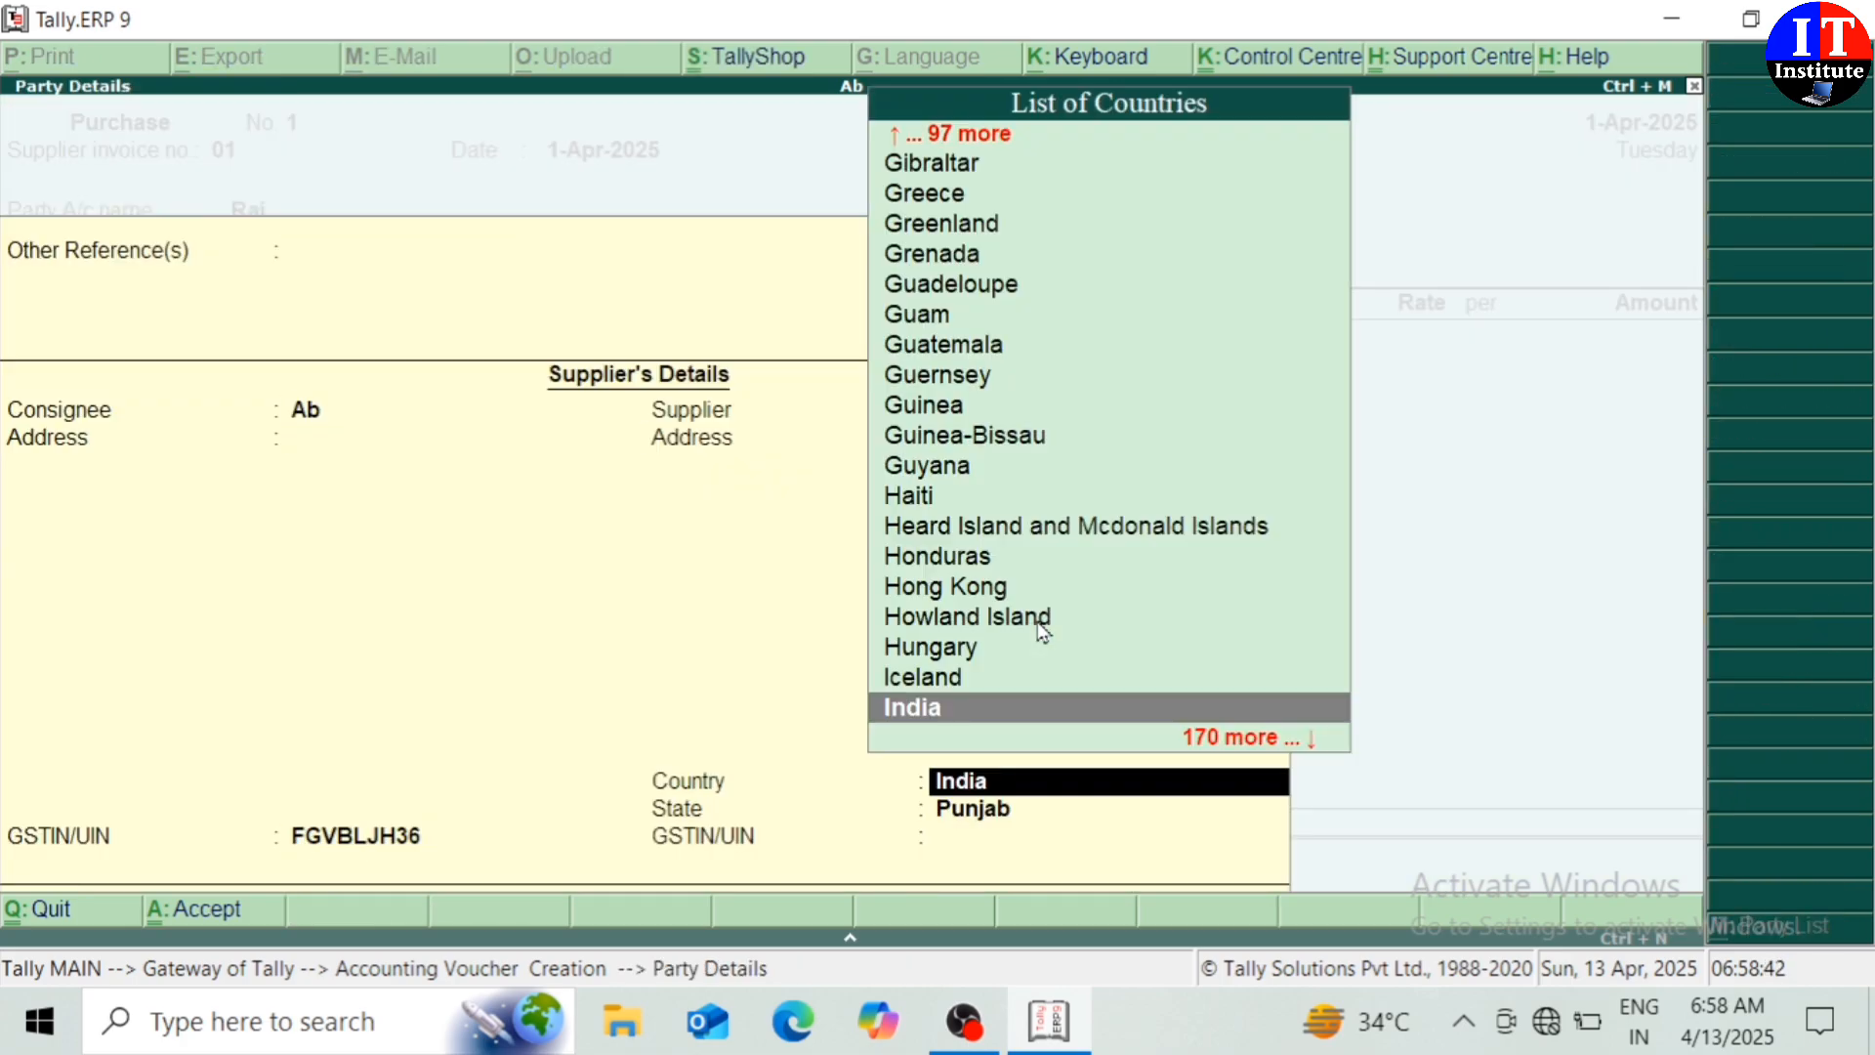
{"action": "key", "text": "Return"}
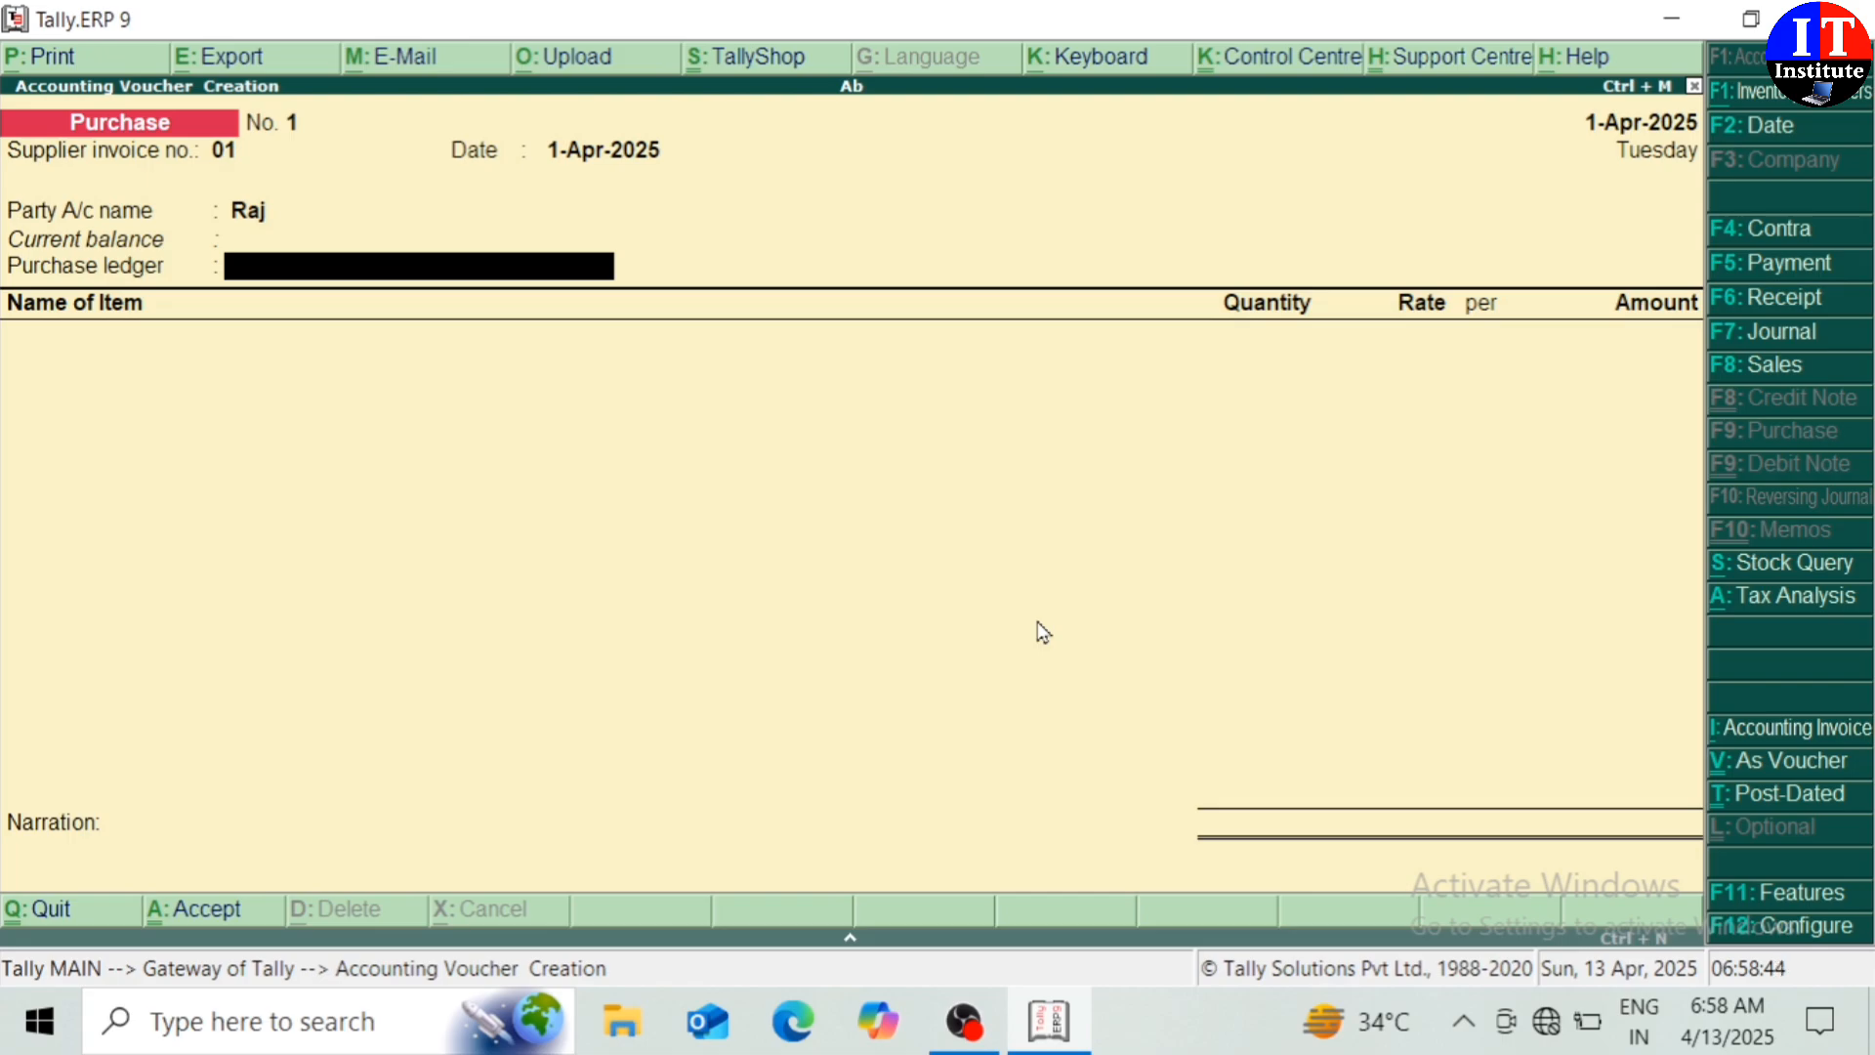
Create a Purchases ledger under Purchase Accounts, type Not Applicable, with GST details set to Yes
{"action": "key", "text": "alt+c"}
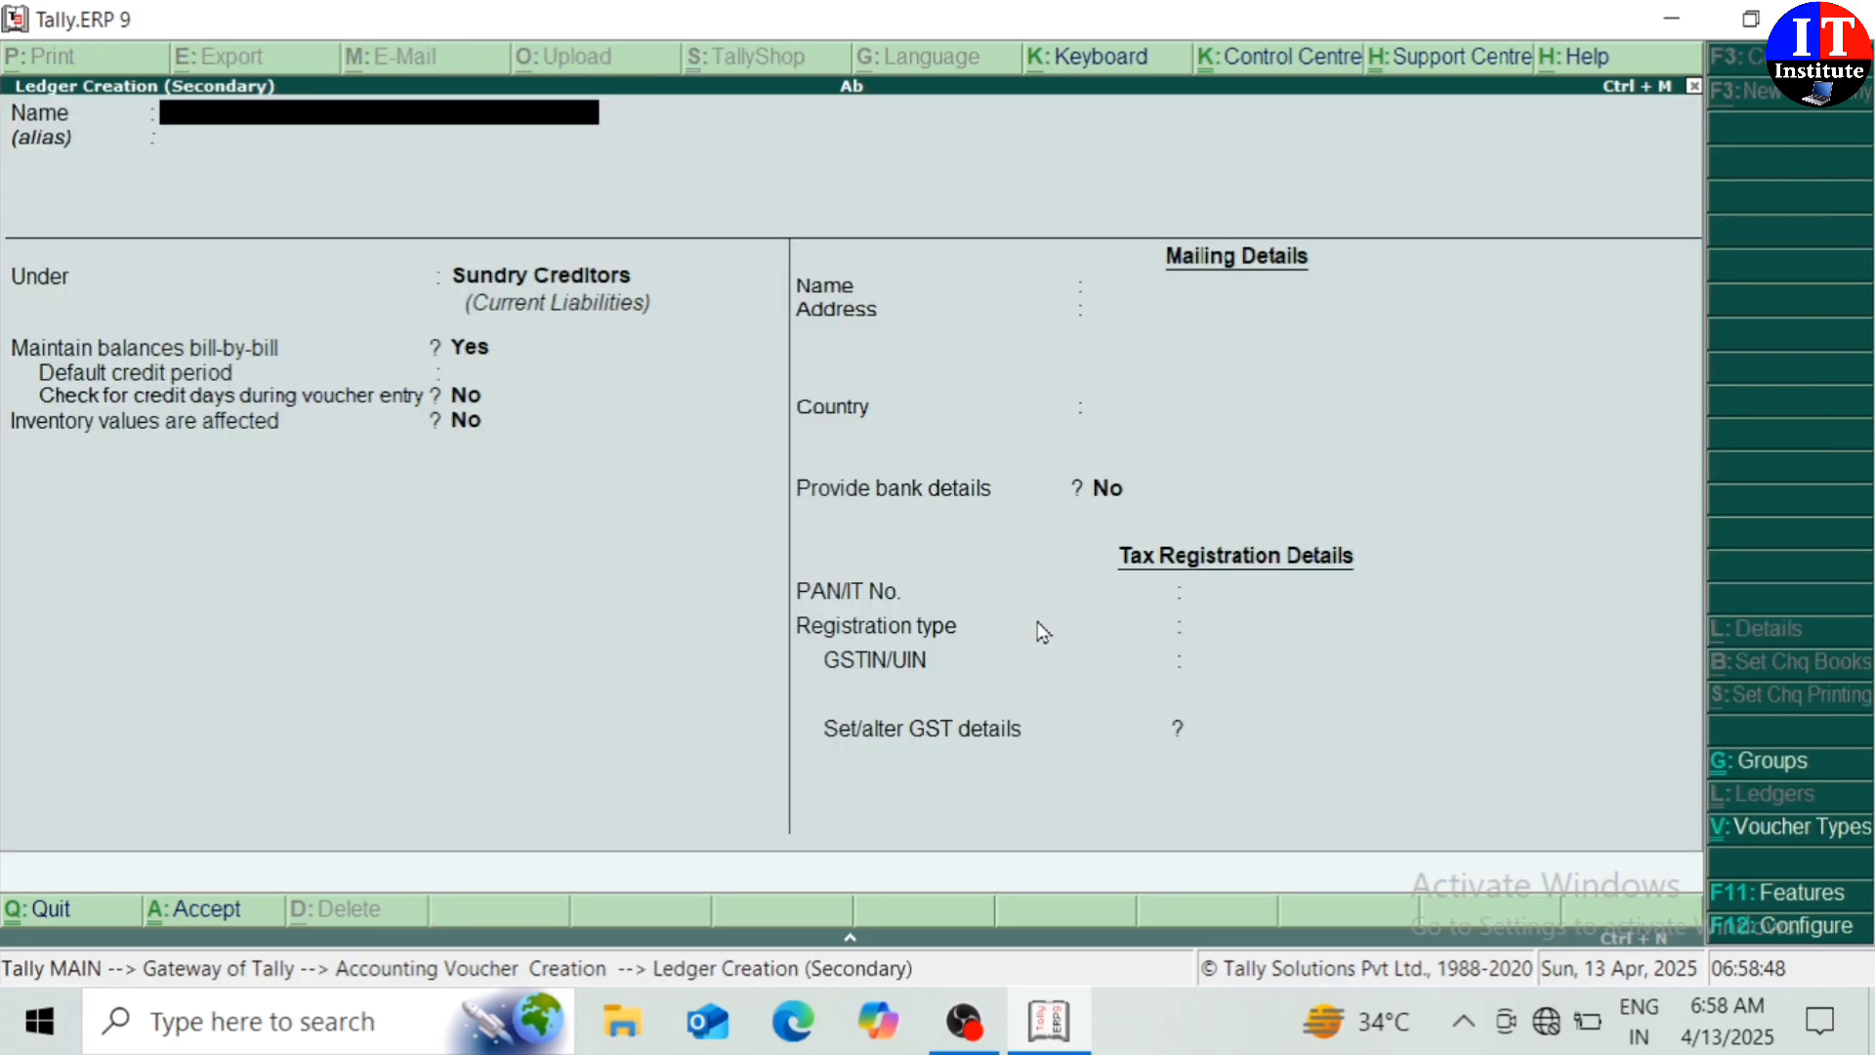
{"action": "type", "text": "Purchases"}
{"action": "key", "text": "Return"}
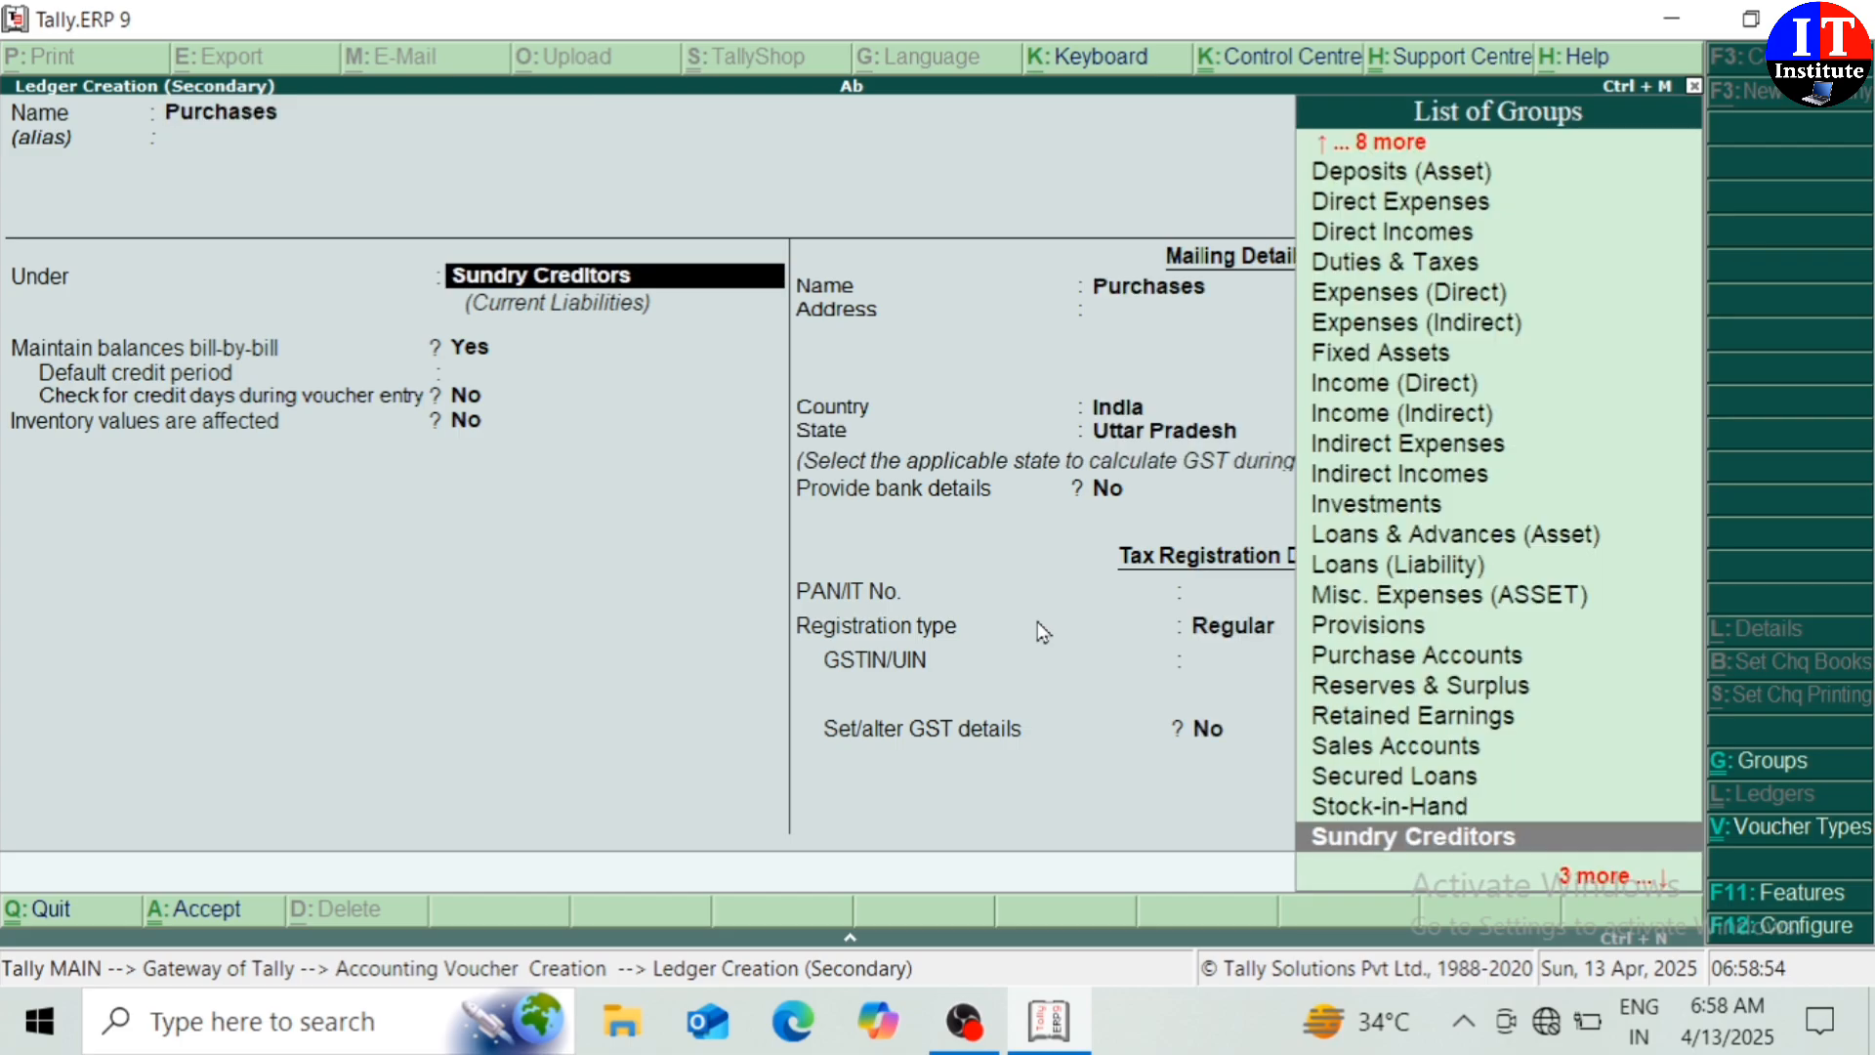
{"action": "type", "text": "Pur"}
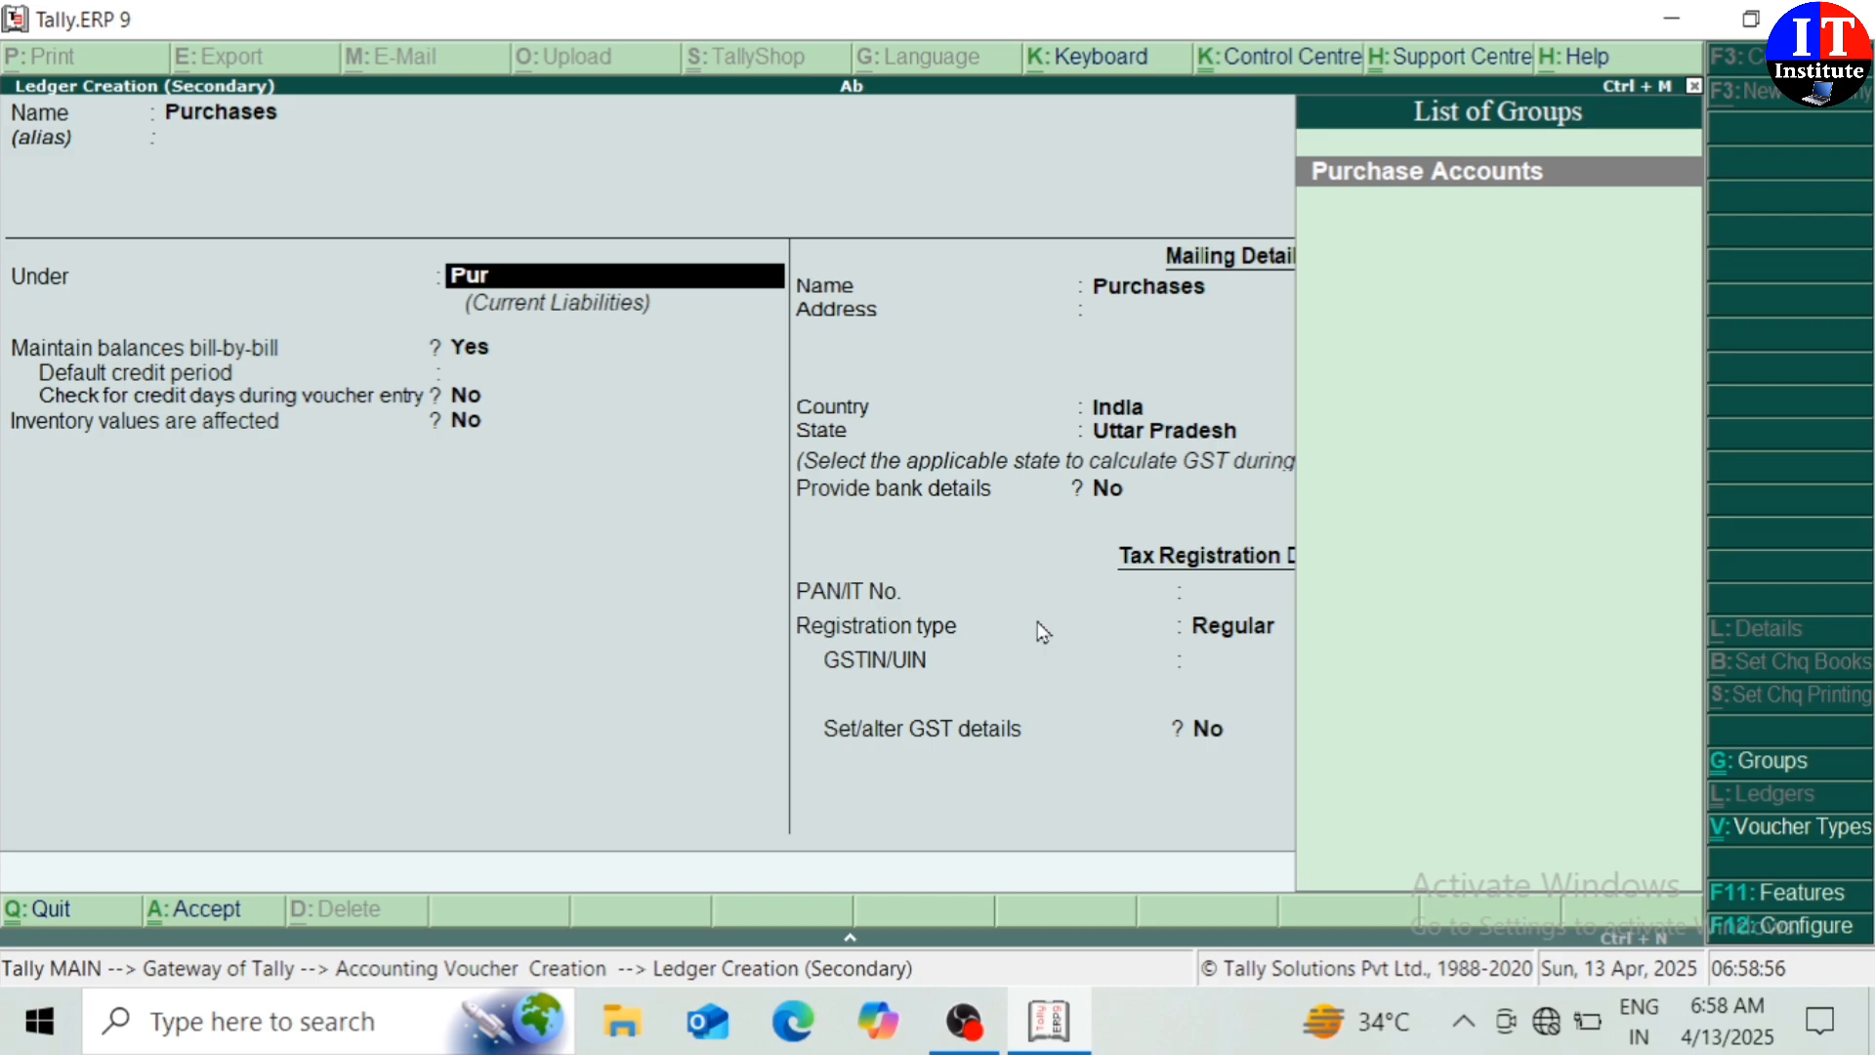
{"action": "key", "text": "Return"}
{"action": "key", "text": "Return"}
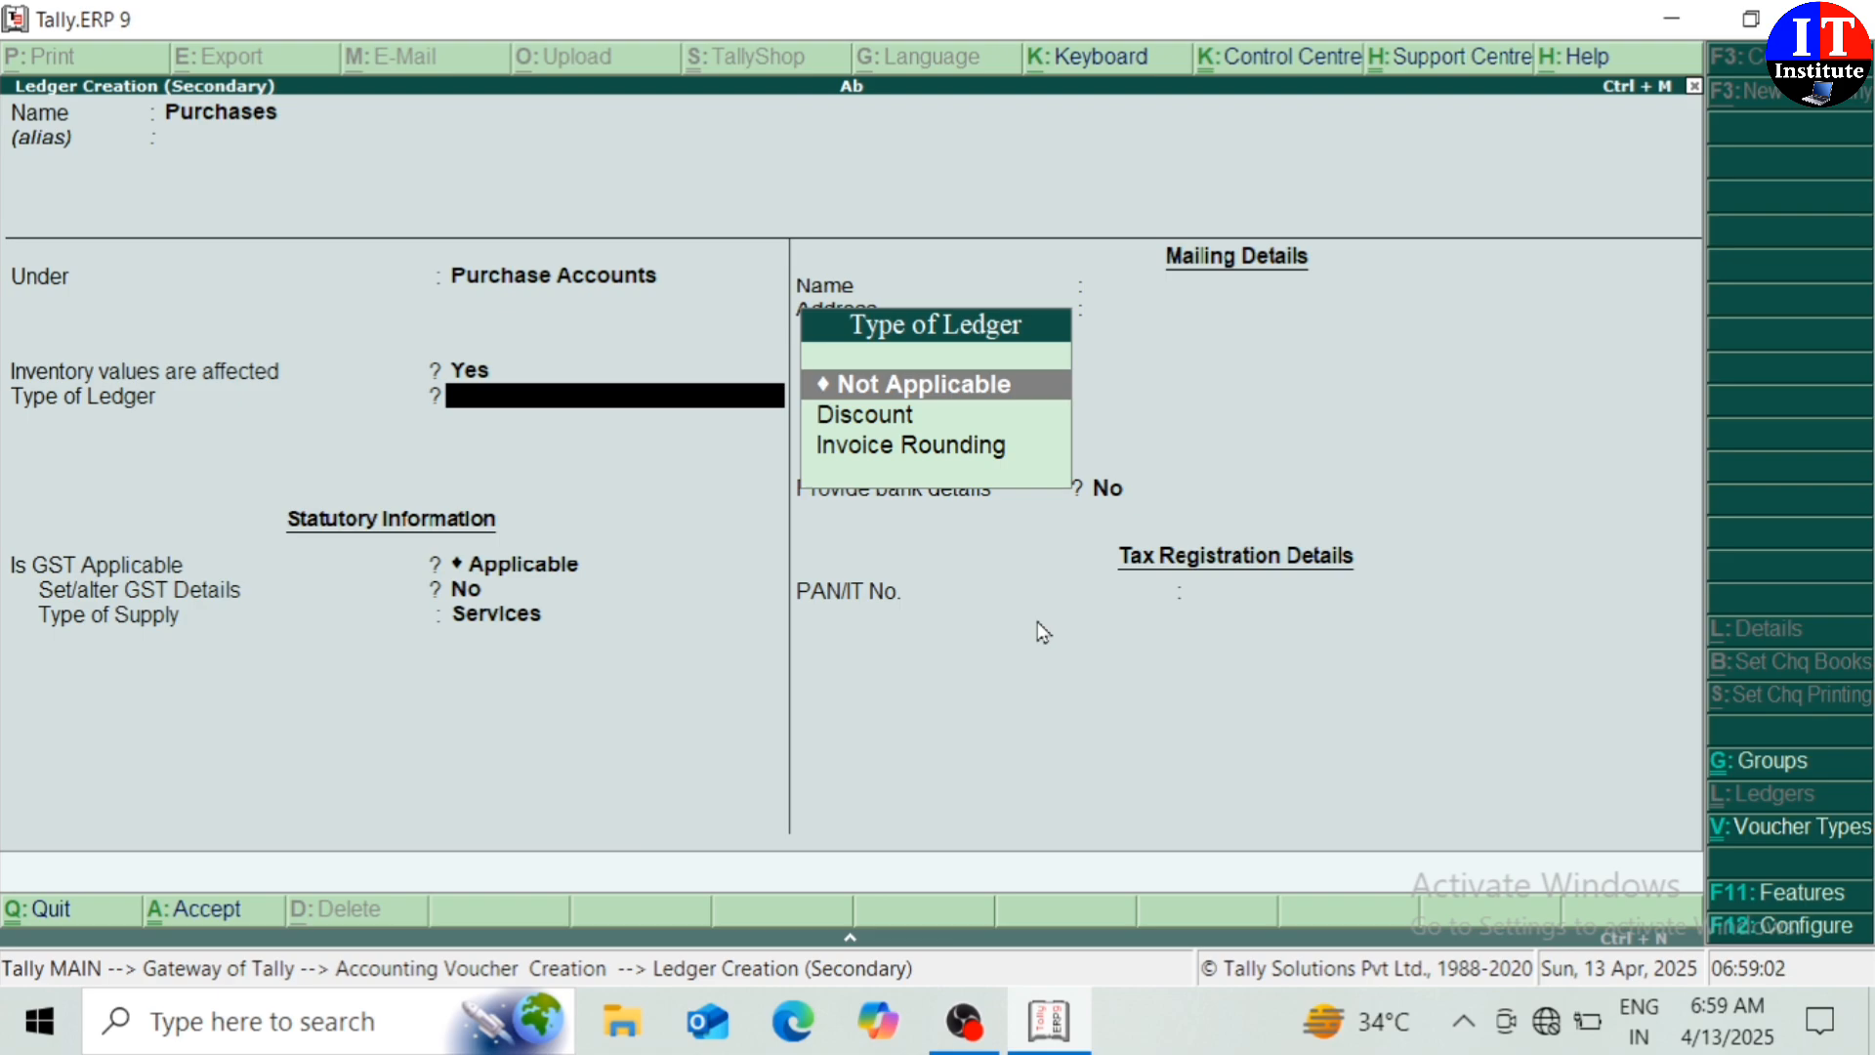
{"action": "key", "text": "Return"}
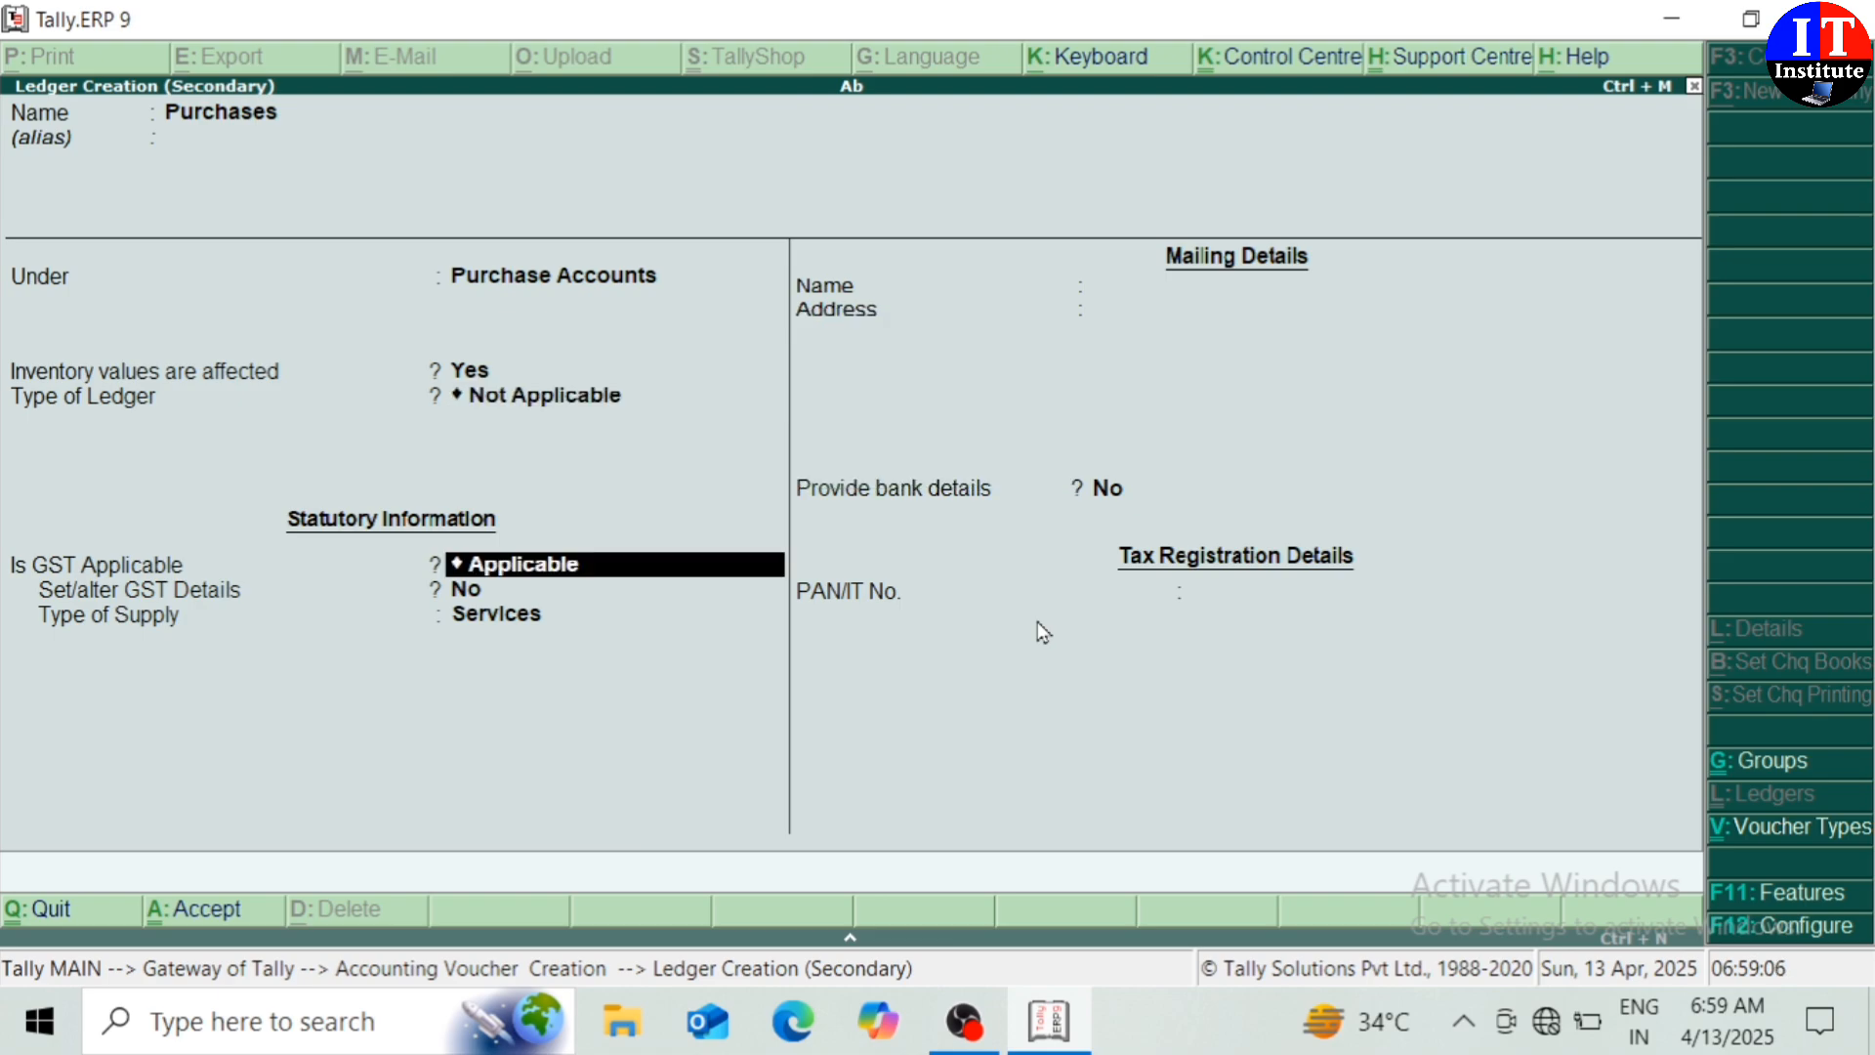
{"action": "key", "text": "Return"}
{"action": "type", "text": "y"}
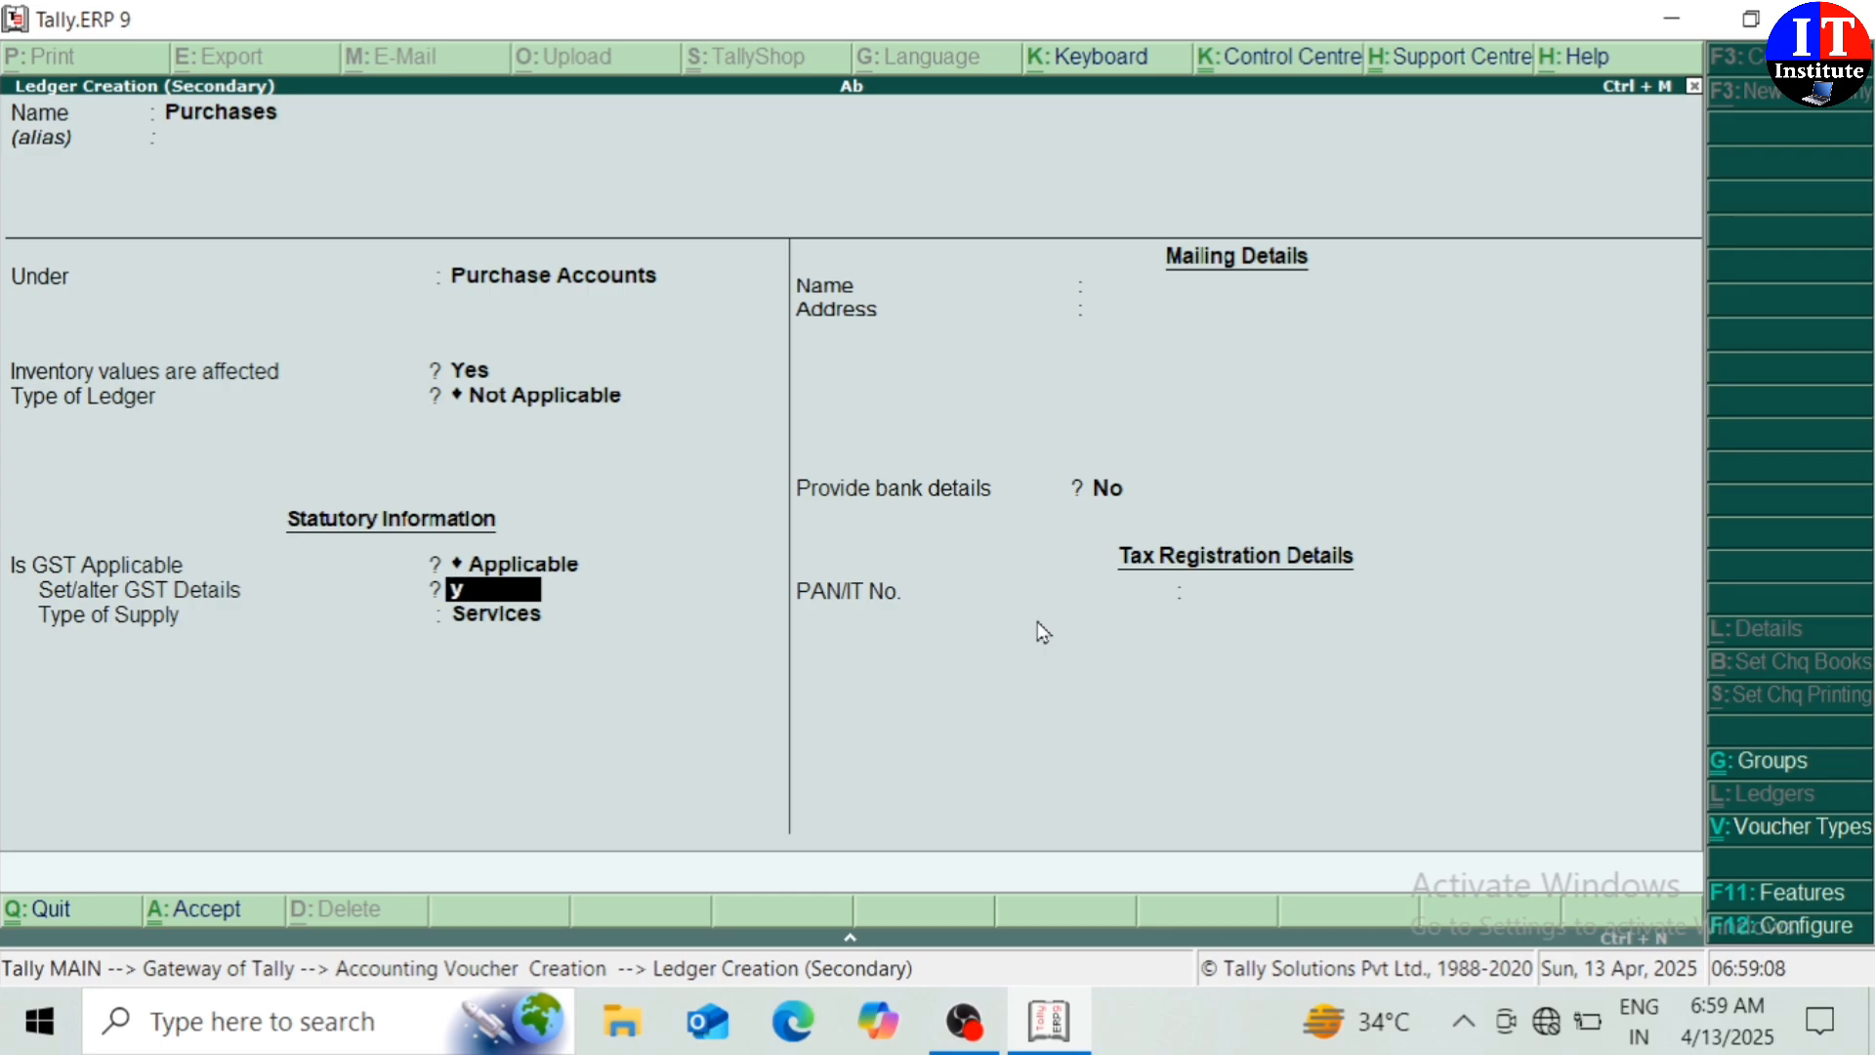
{"action": "key", "text": "Return"}
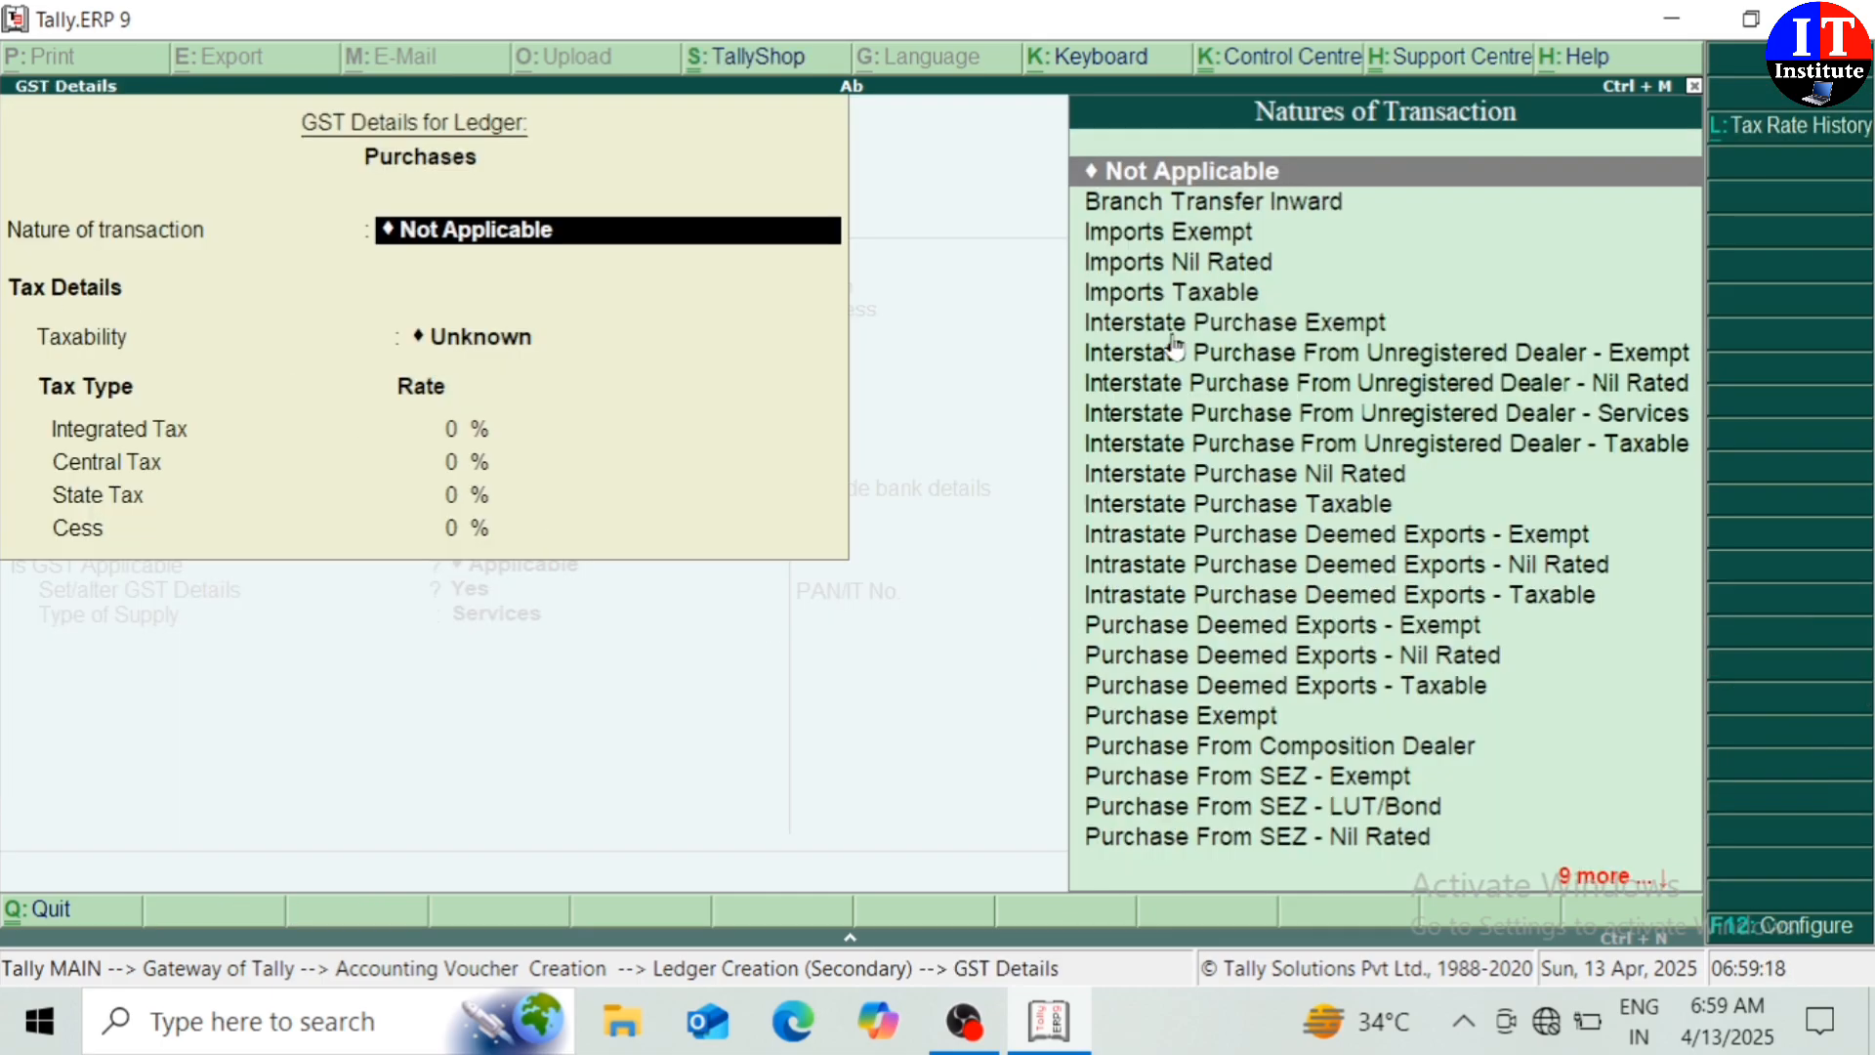
Choose Interstate Purchase Taxable and set Show all GST tax types to No
{"action": "type", "text": "I"}
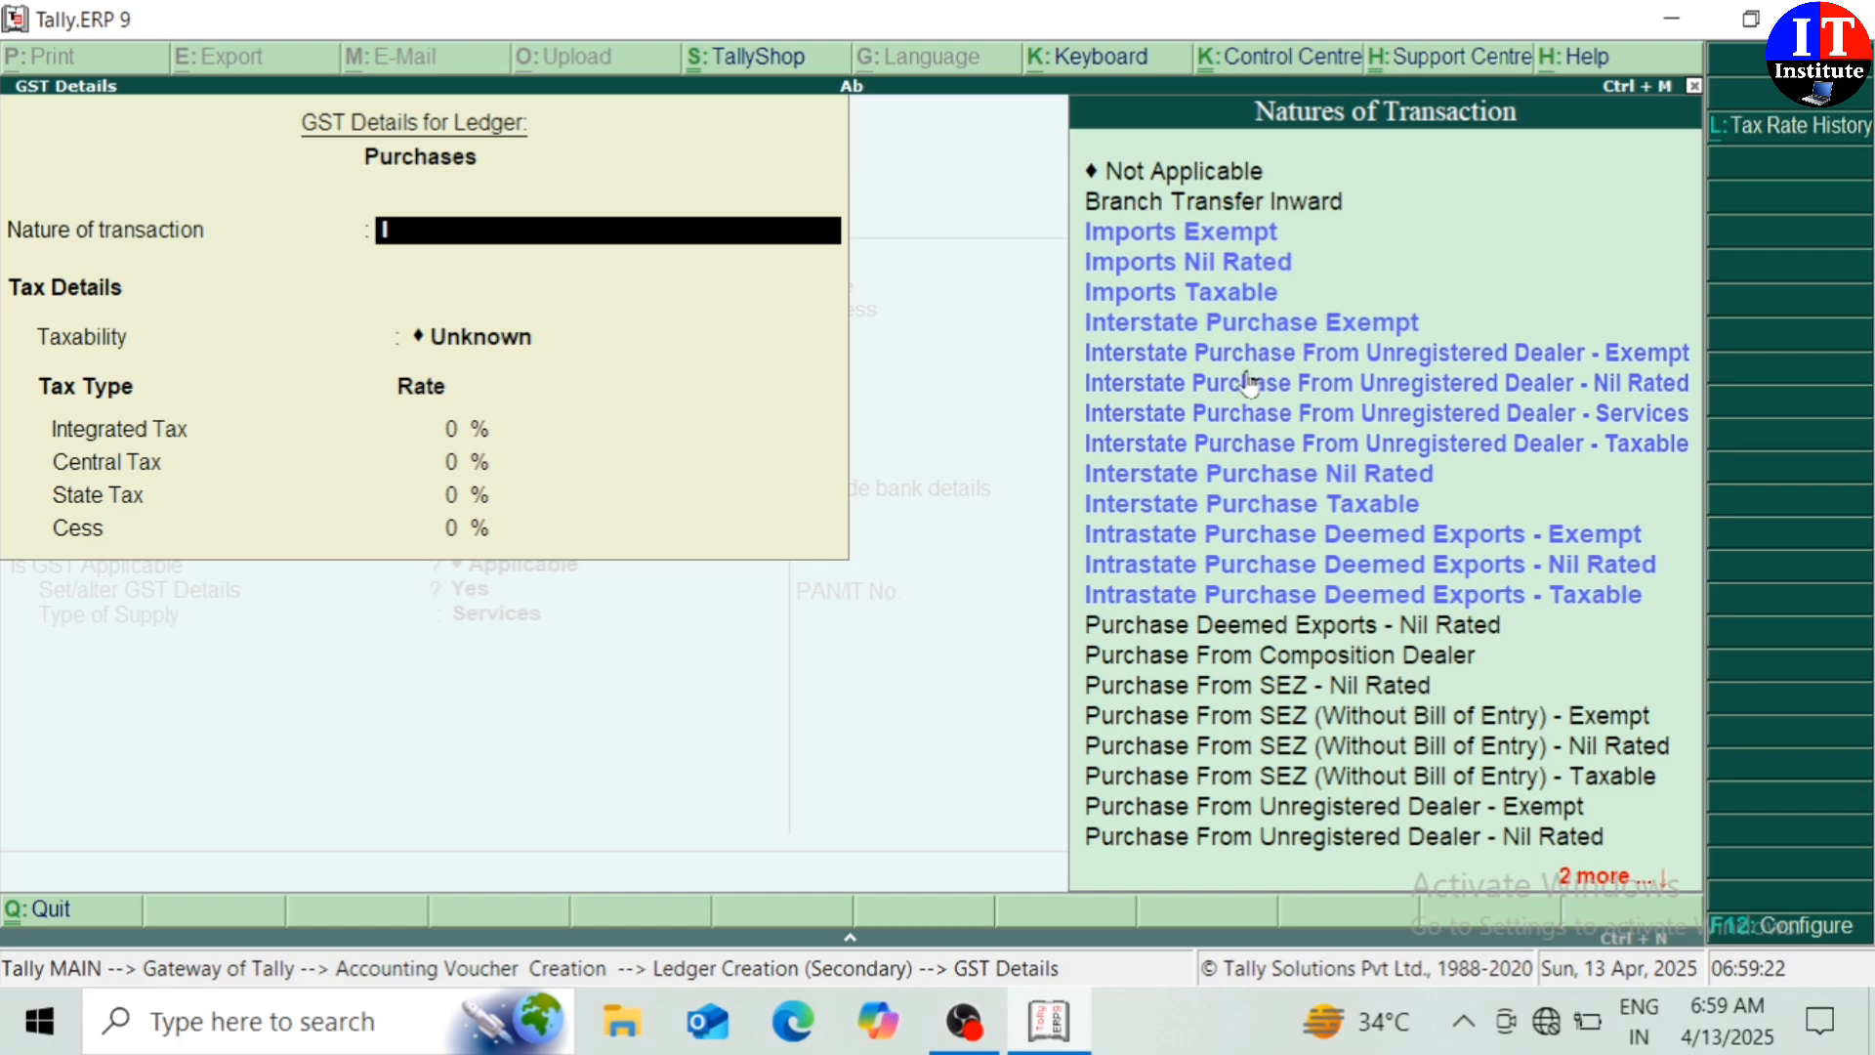
{"action": "left_click", "coordinate": [1139, 515]}
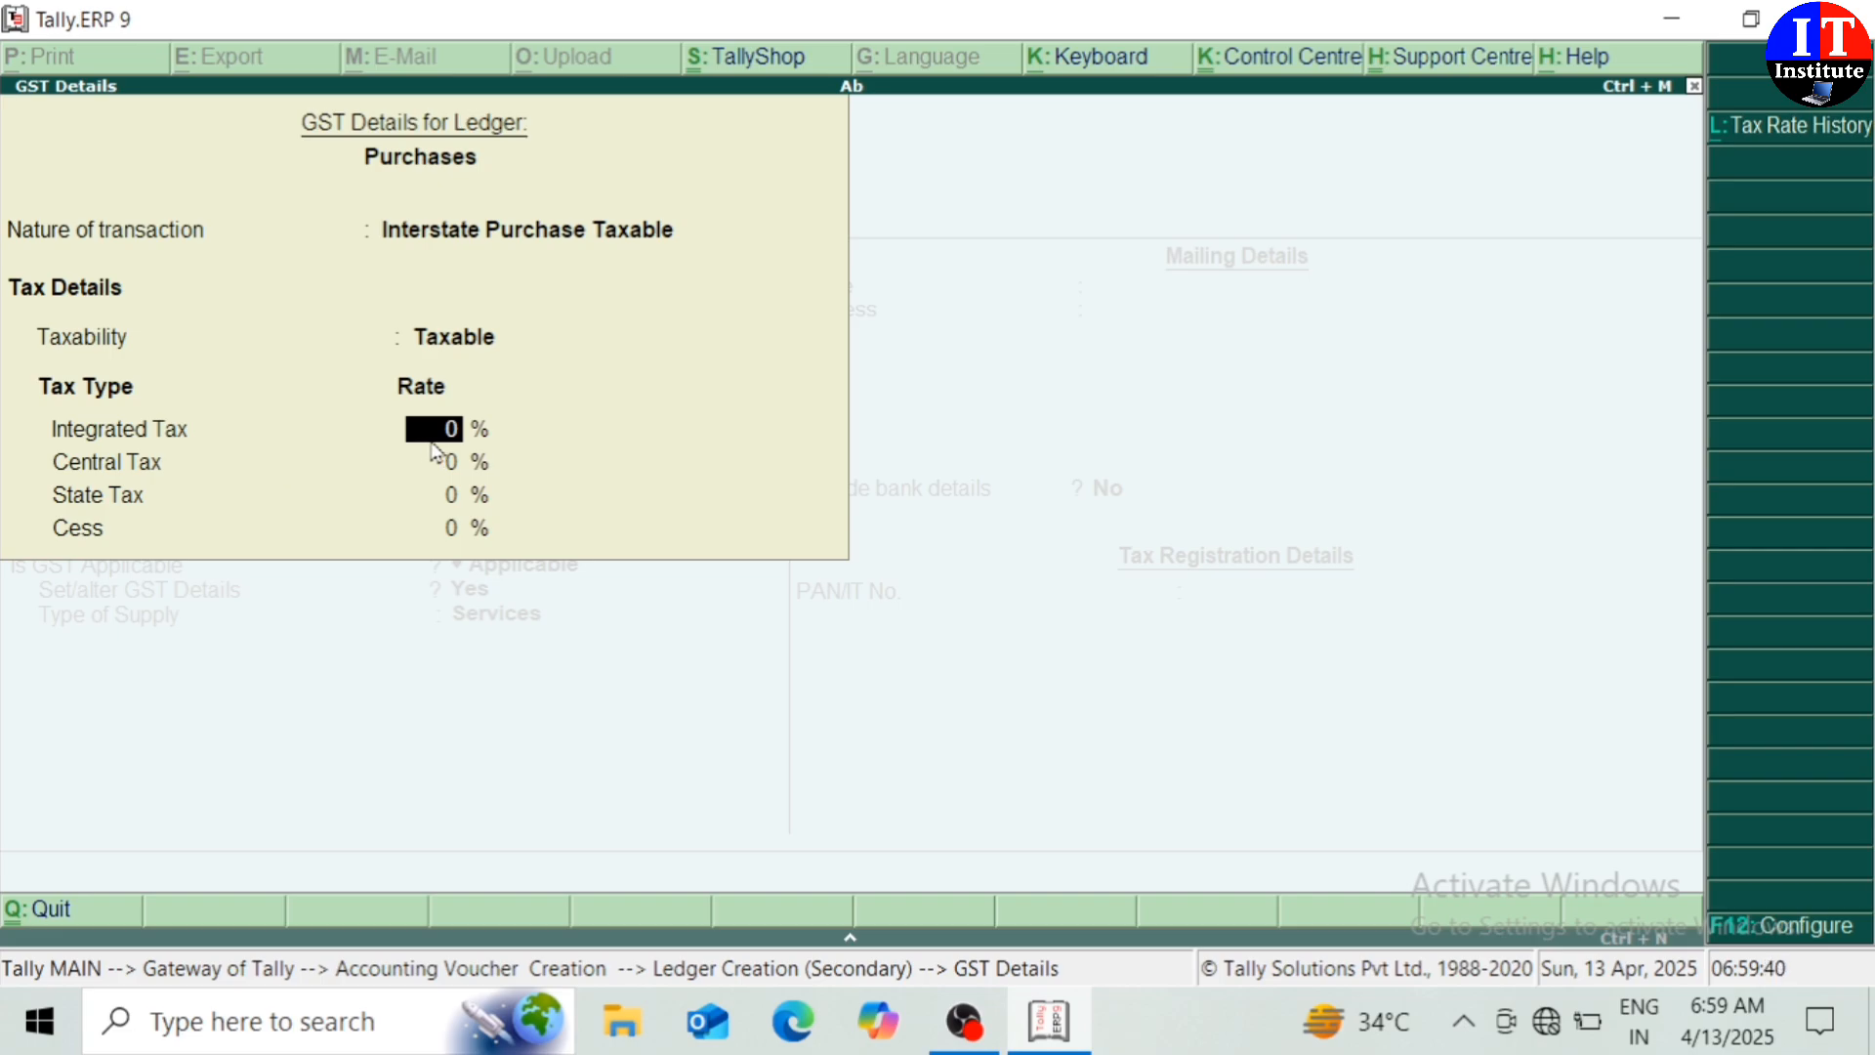
{"action": "left_click", "coordinate": [1779, 918]}
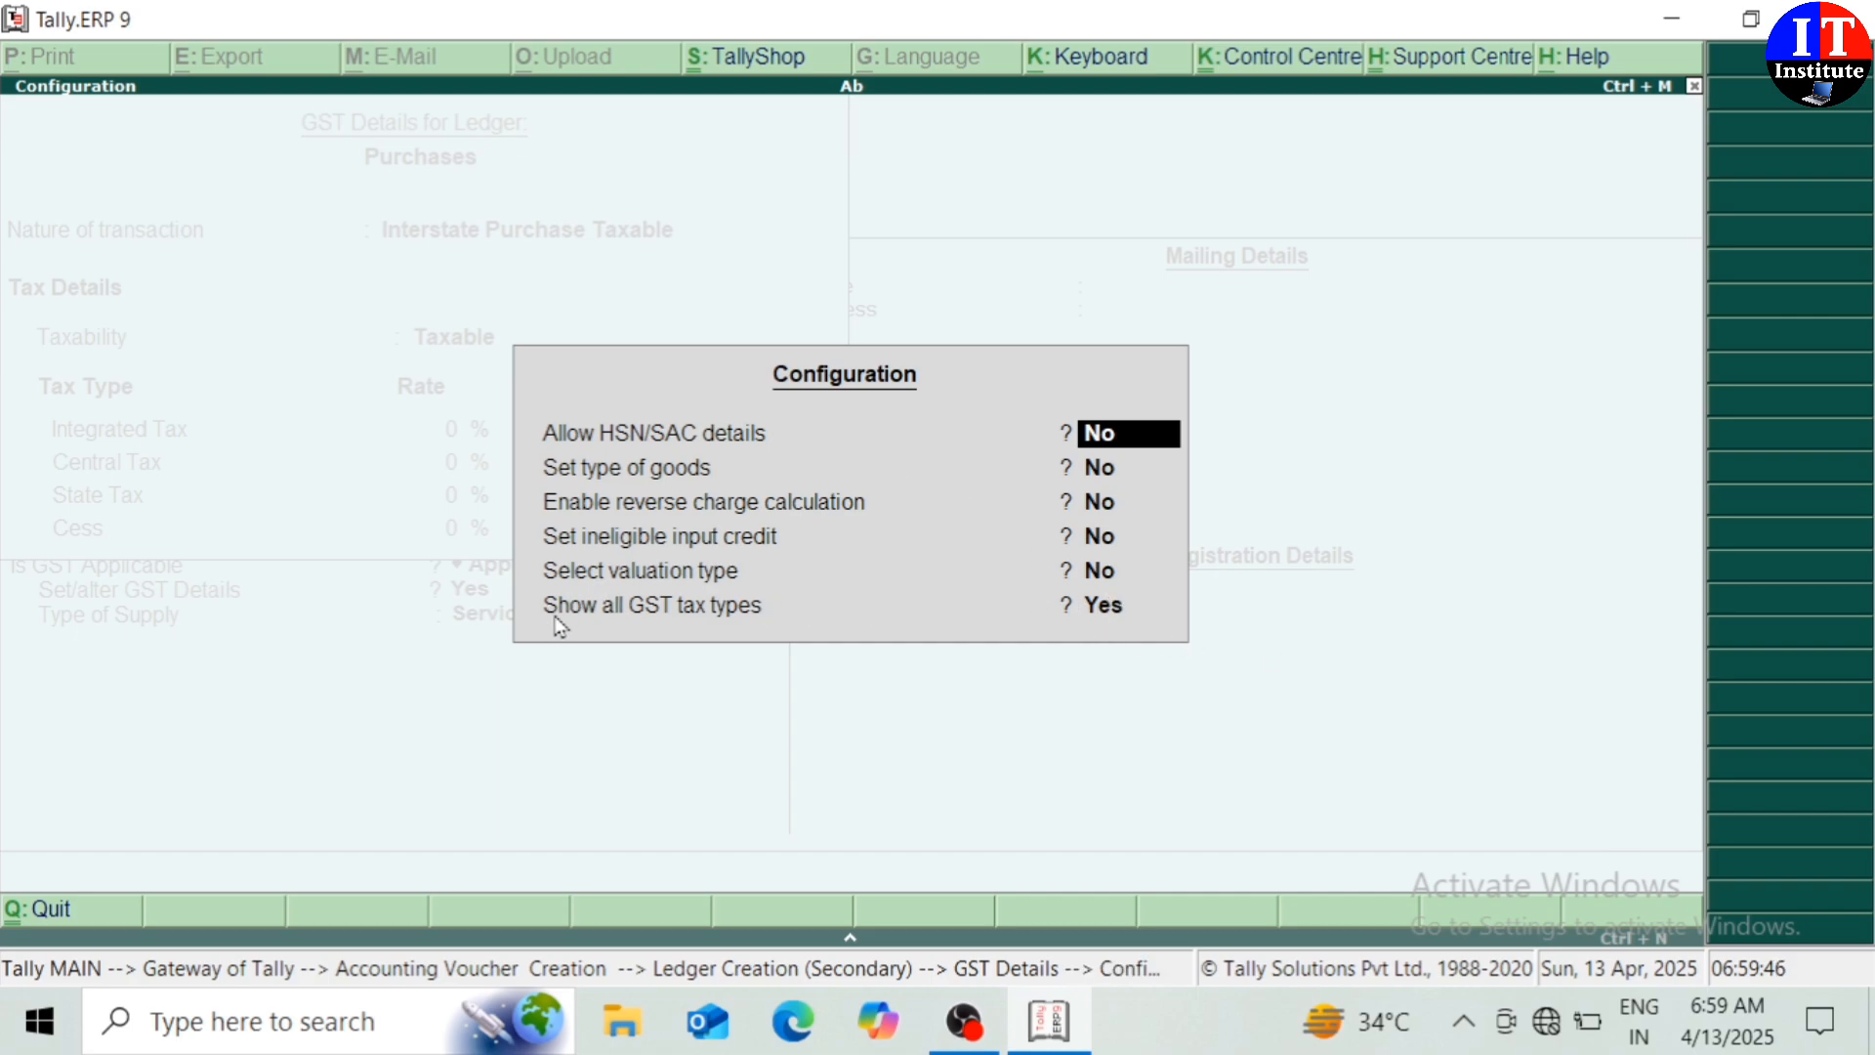
{"action": "left_click", "coordinate": [1114, 617]}
{"action": "key", "text": "Return"}
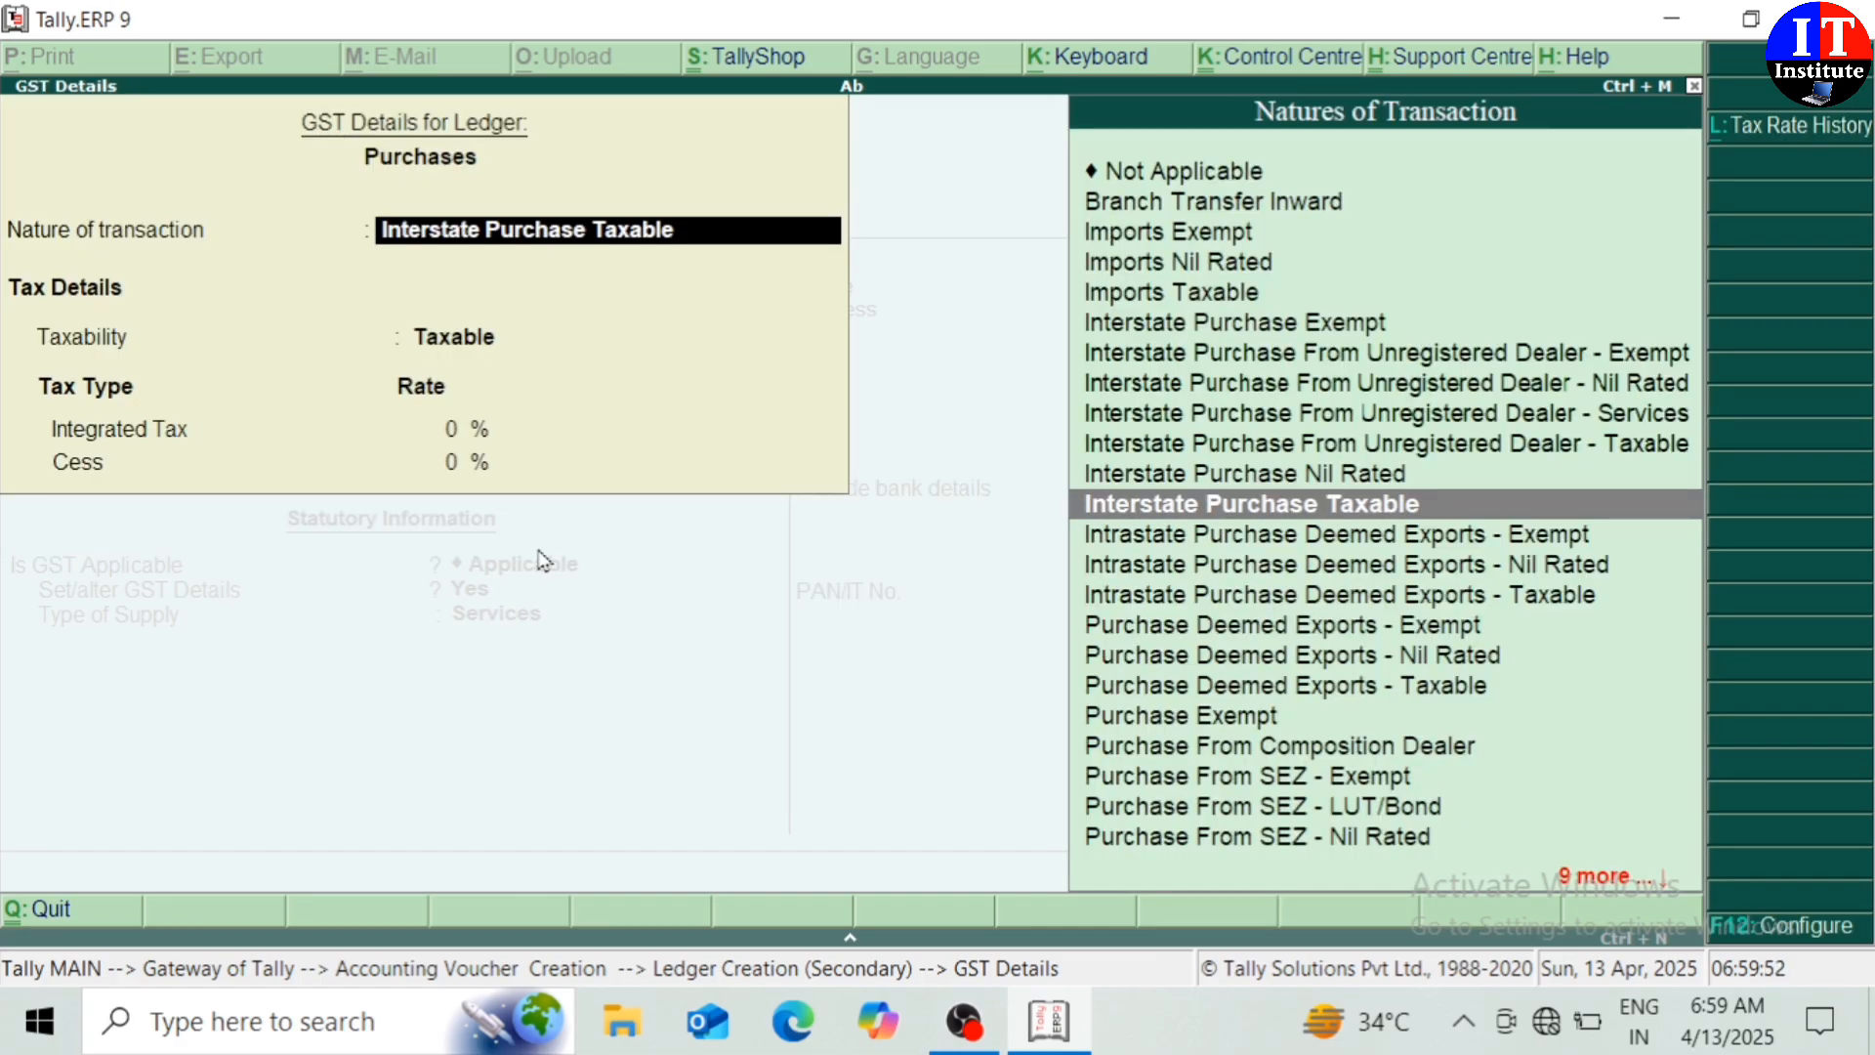
Enter 12% integrated tax and set the supply type to Goods
{"action": "key", "text": "Return"}
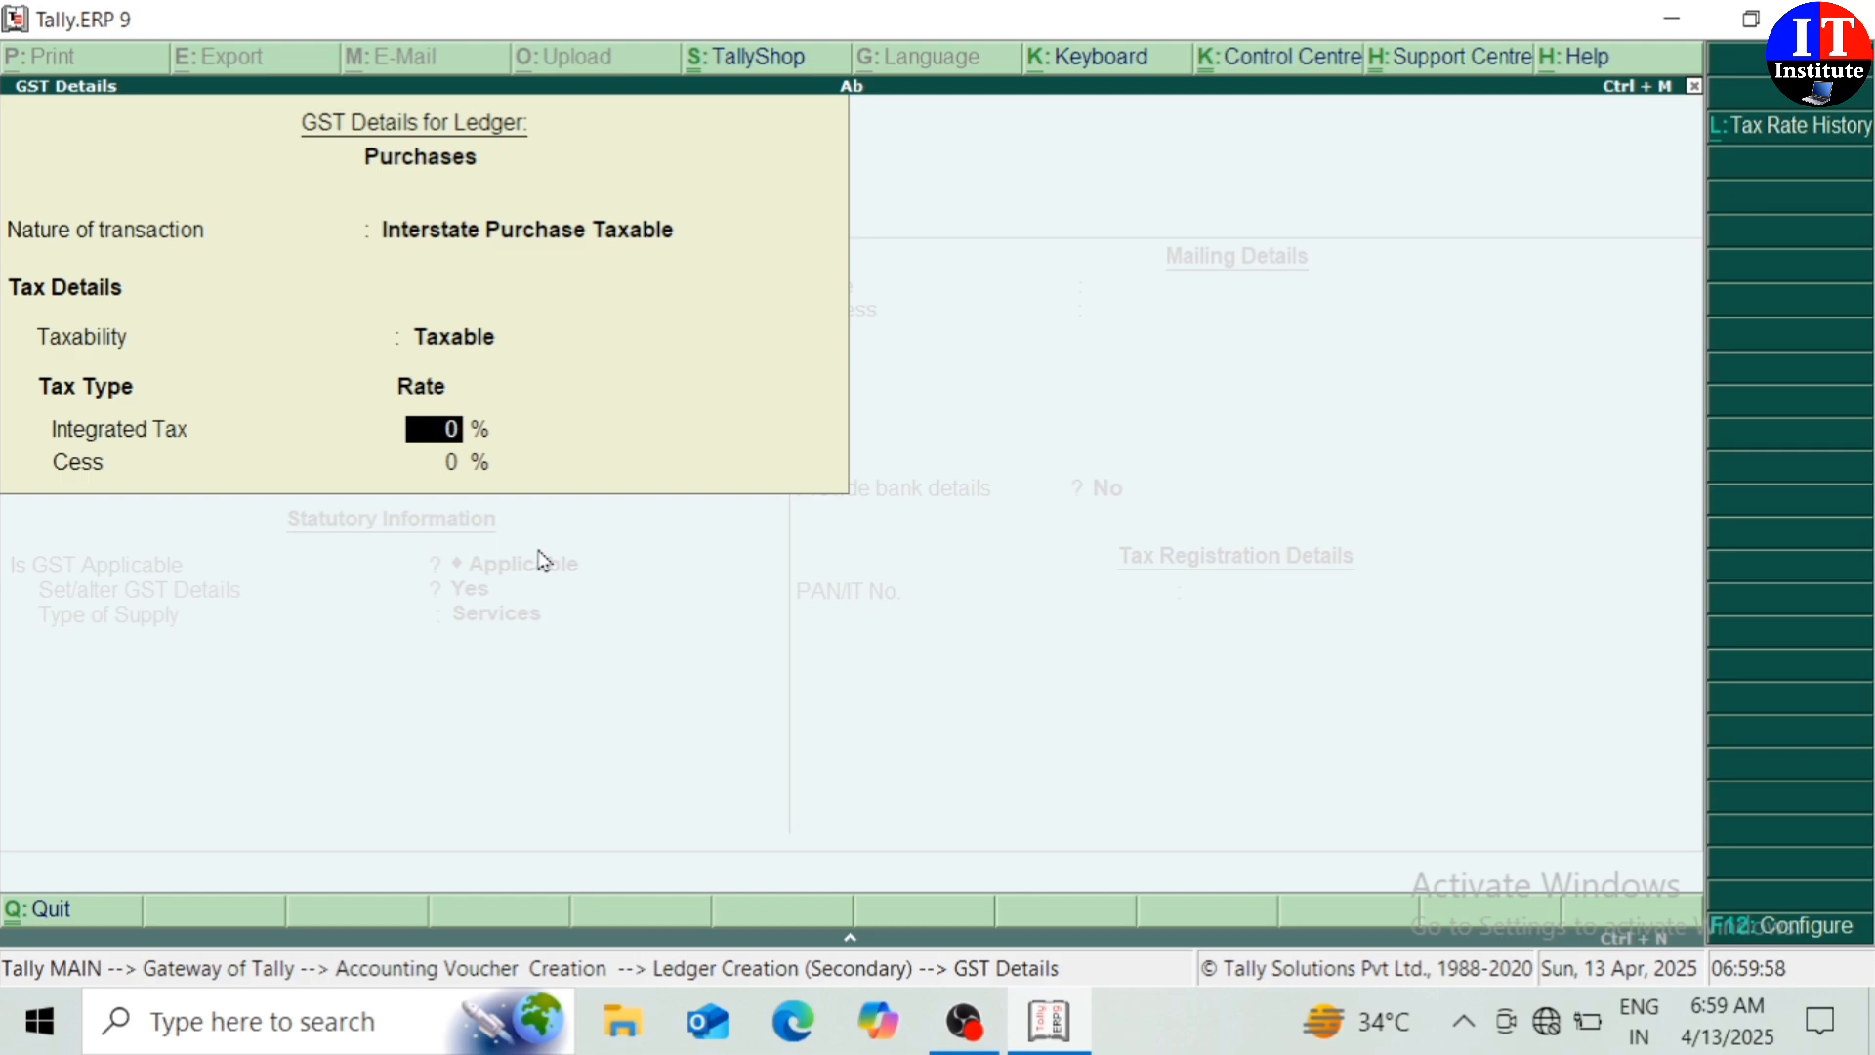
{"action": "type", "text": "12"}
{"action": "key", "text": "Return"}
{"action": "key", "text": "Return"}
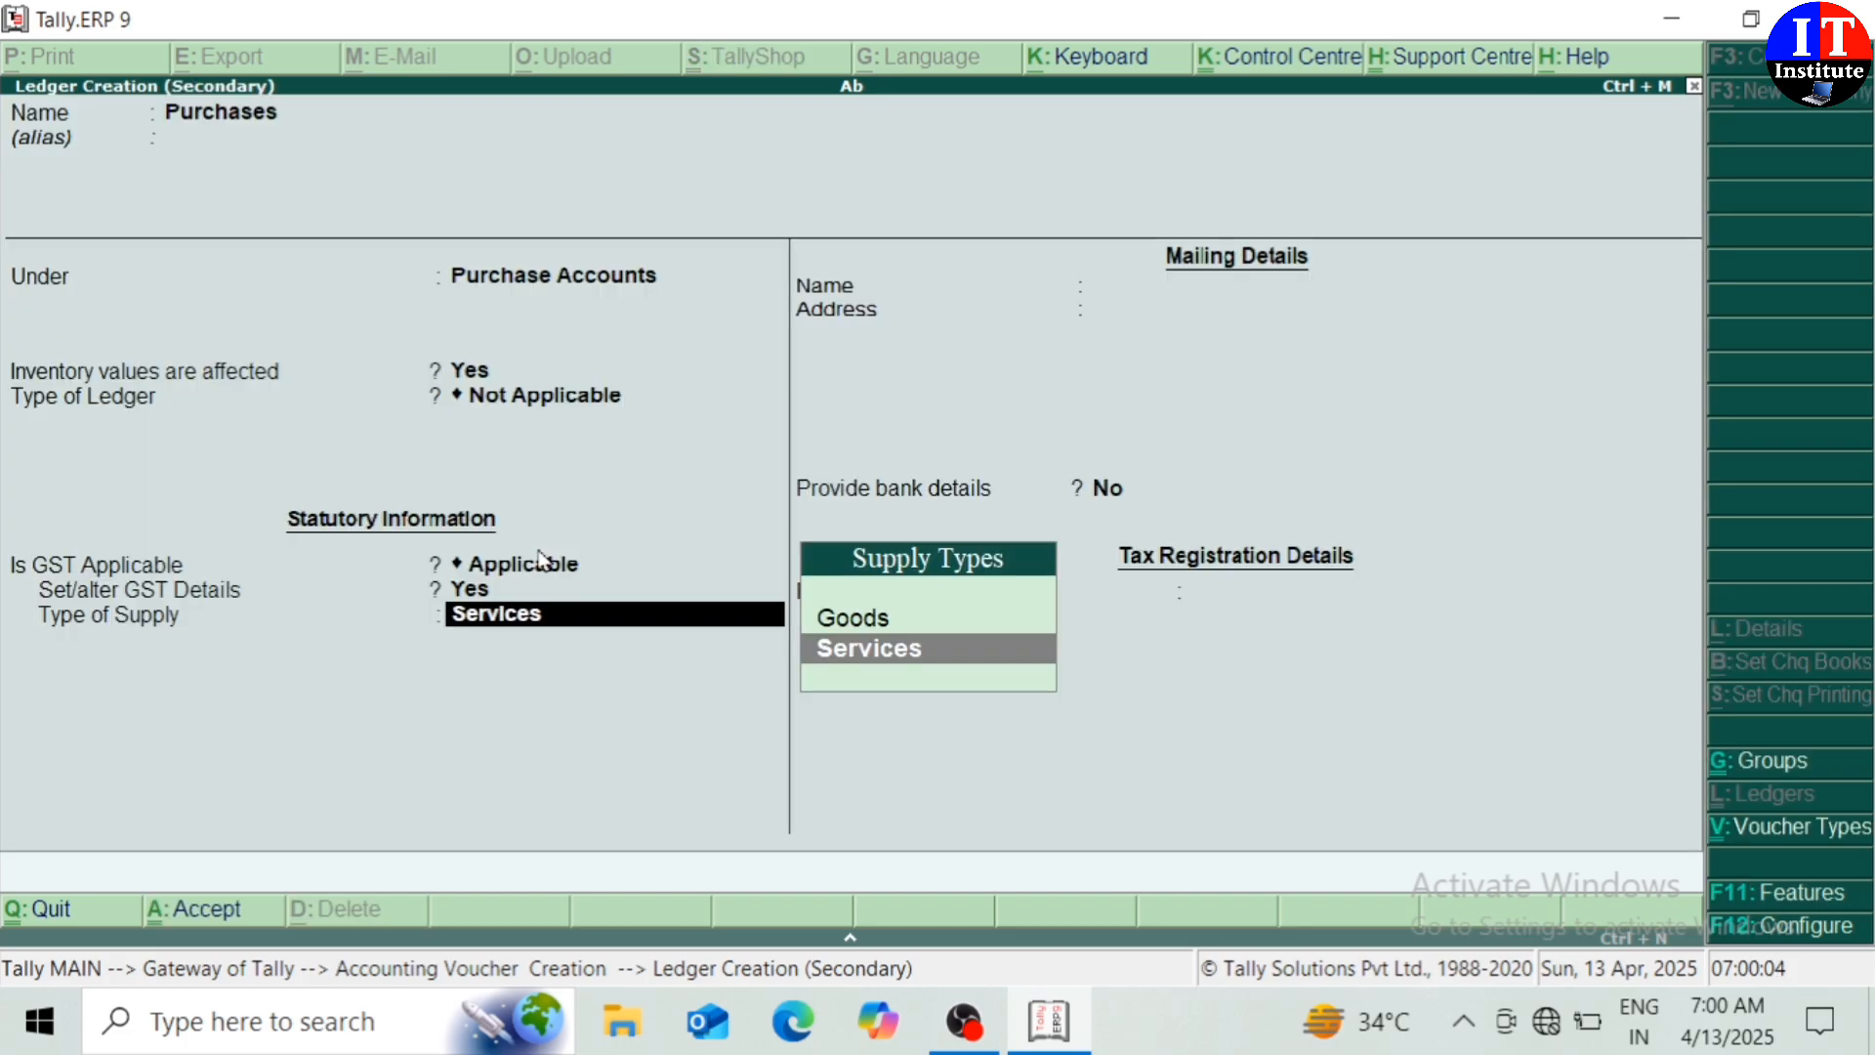
{"action": "key", "text": "Up"}
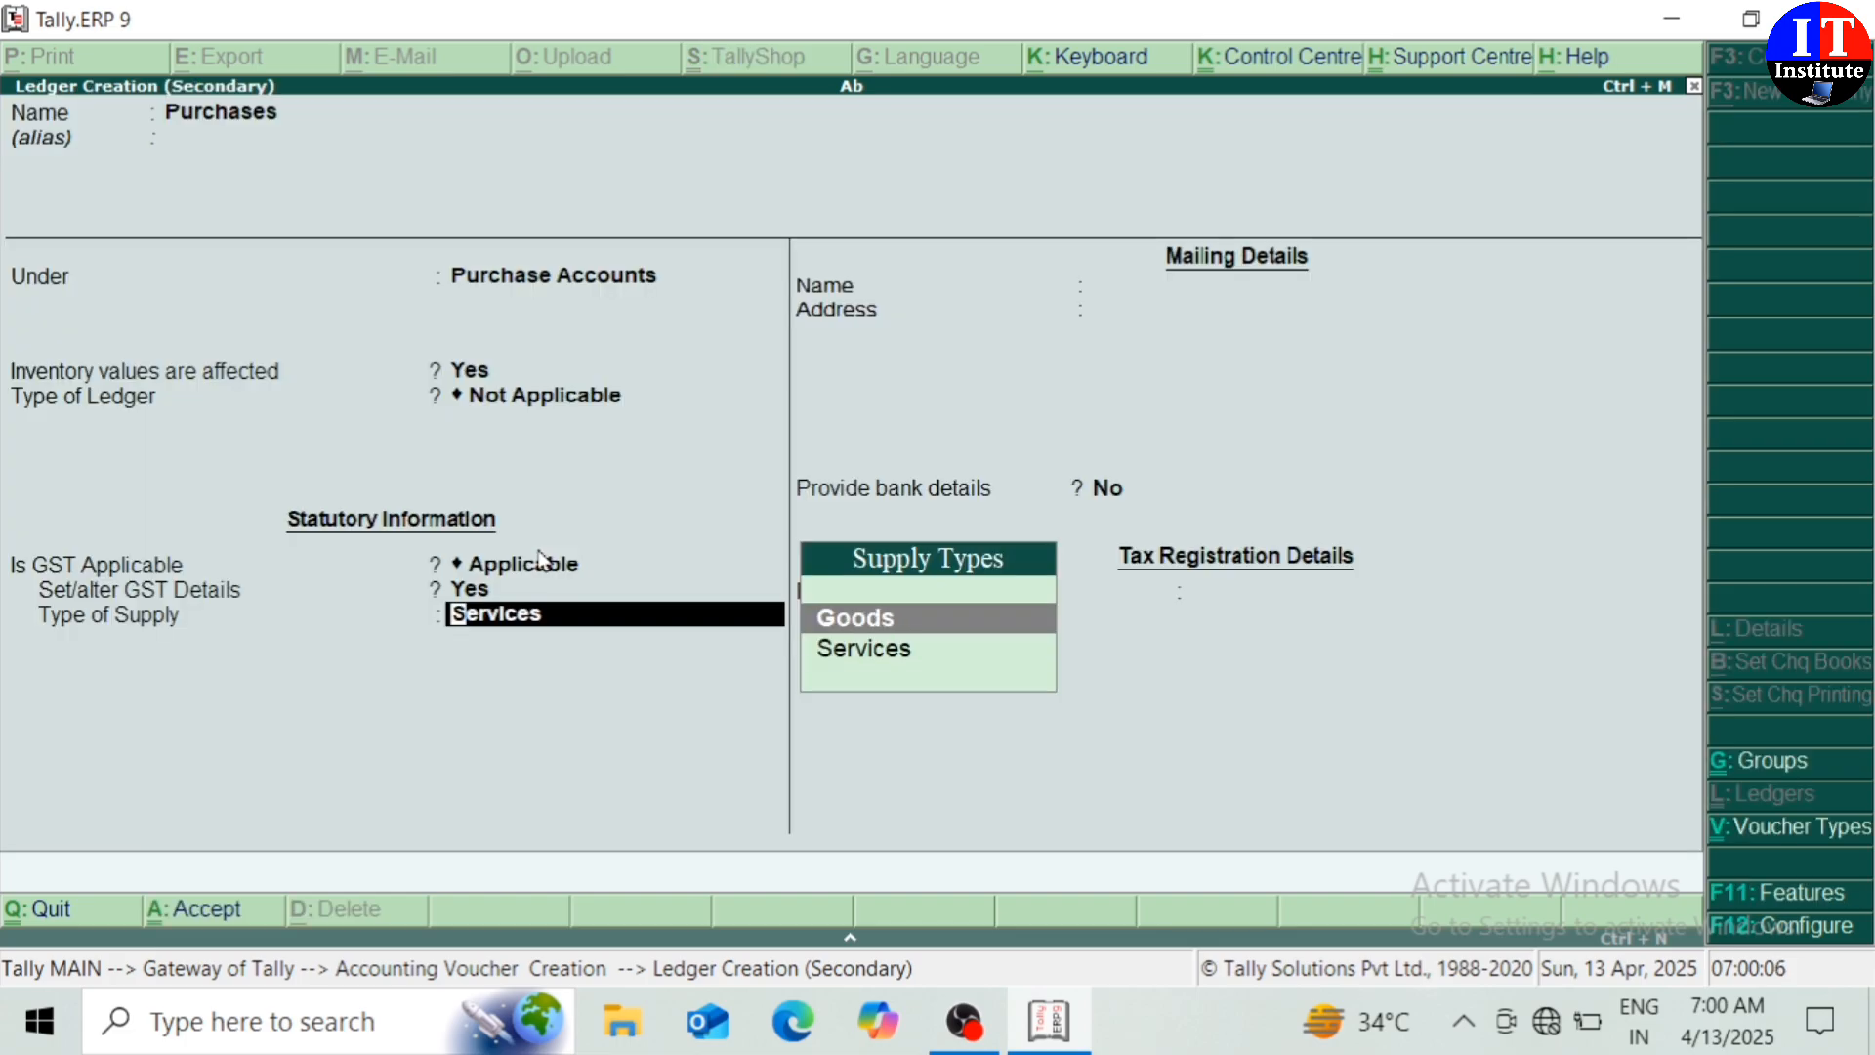
{"action": "key", "text": "Return"}
{"action": "key", "text": "Return"}
{"action": "key", "text": "Return"}
{"action": "key", "text": "Return"}
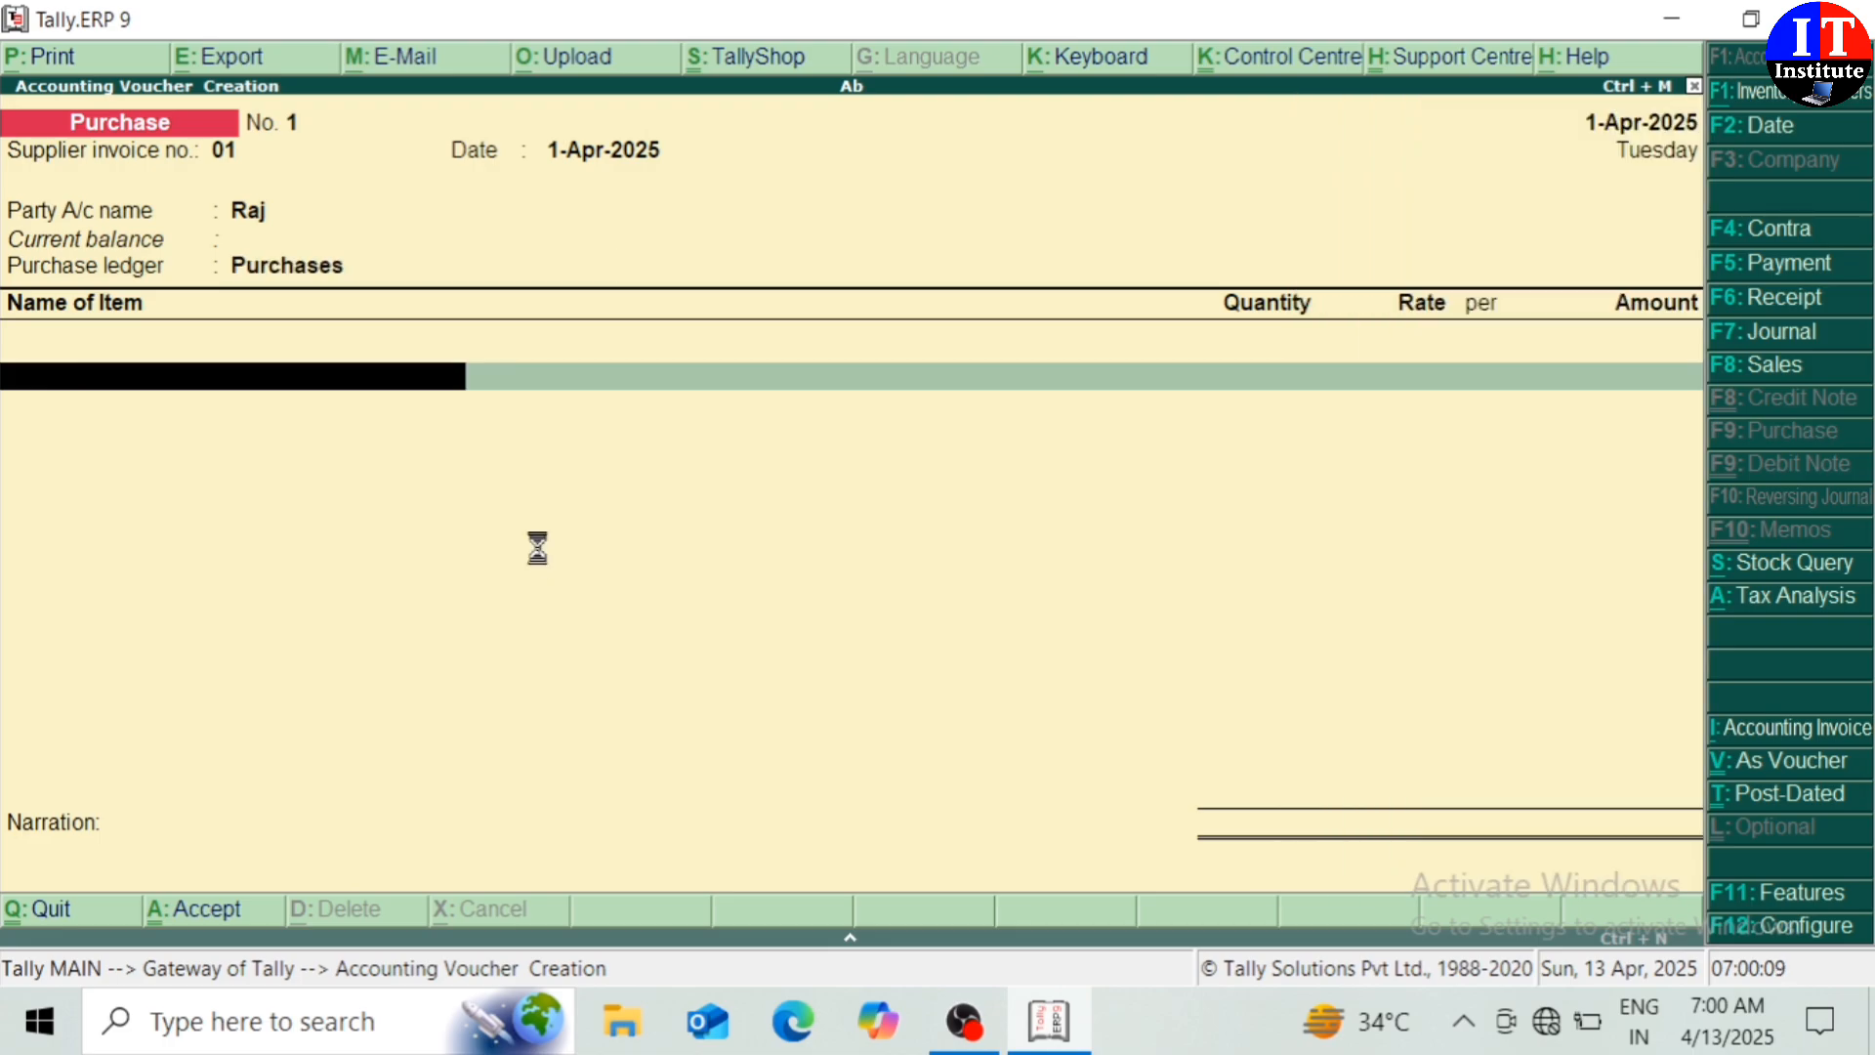
Create a new stock item named Shirt and begin a new unit for it
{"action": "key", "text": "alt+c"}
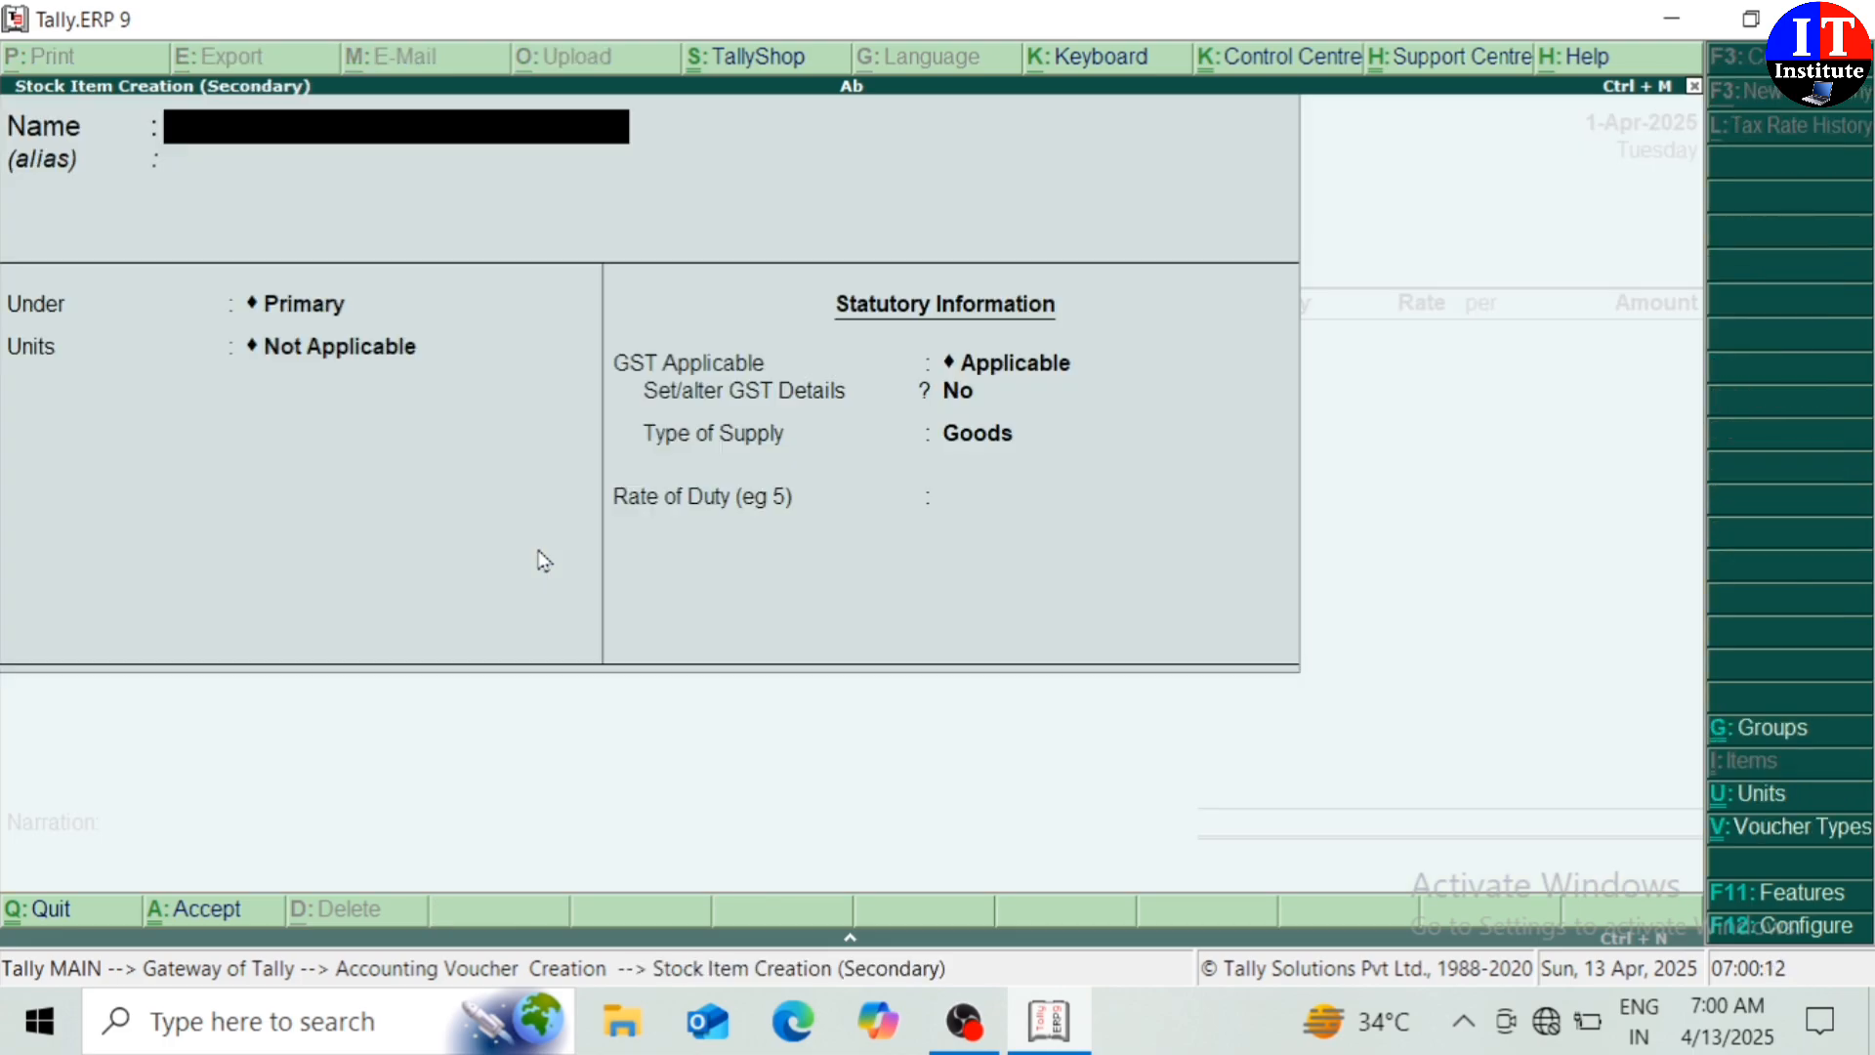
{"action": "type", "text": "Shirt"}
{"action": "key", "text": "Return"}
{"action": "key", "text": "Return"}
{"action": "key", "text": "Return"}
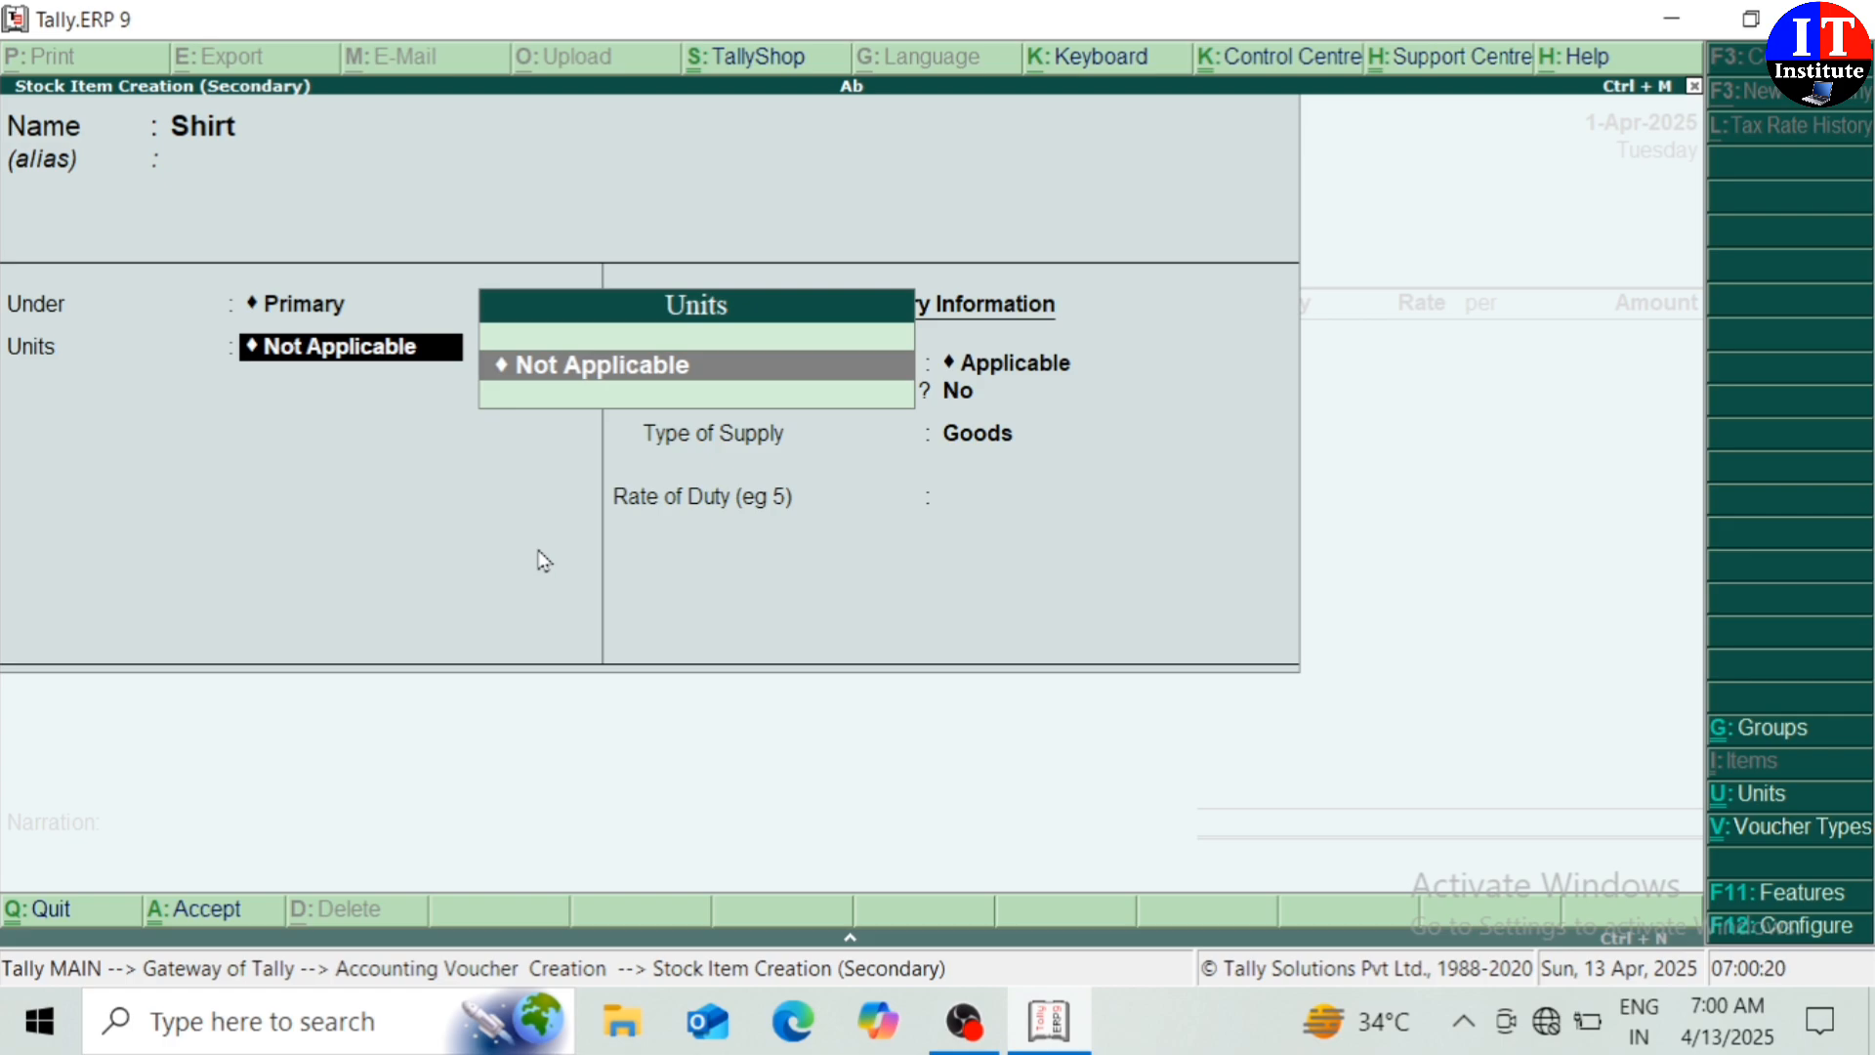
{"action": "key", "text": "alt+c"}
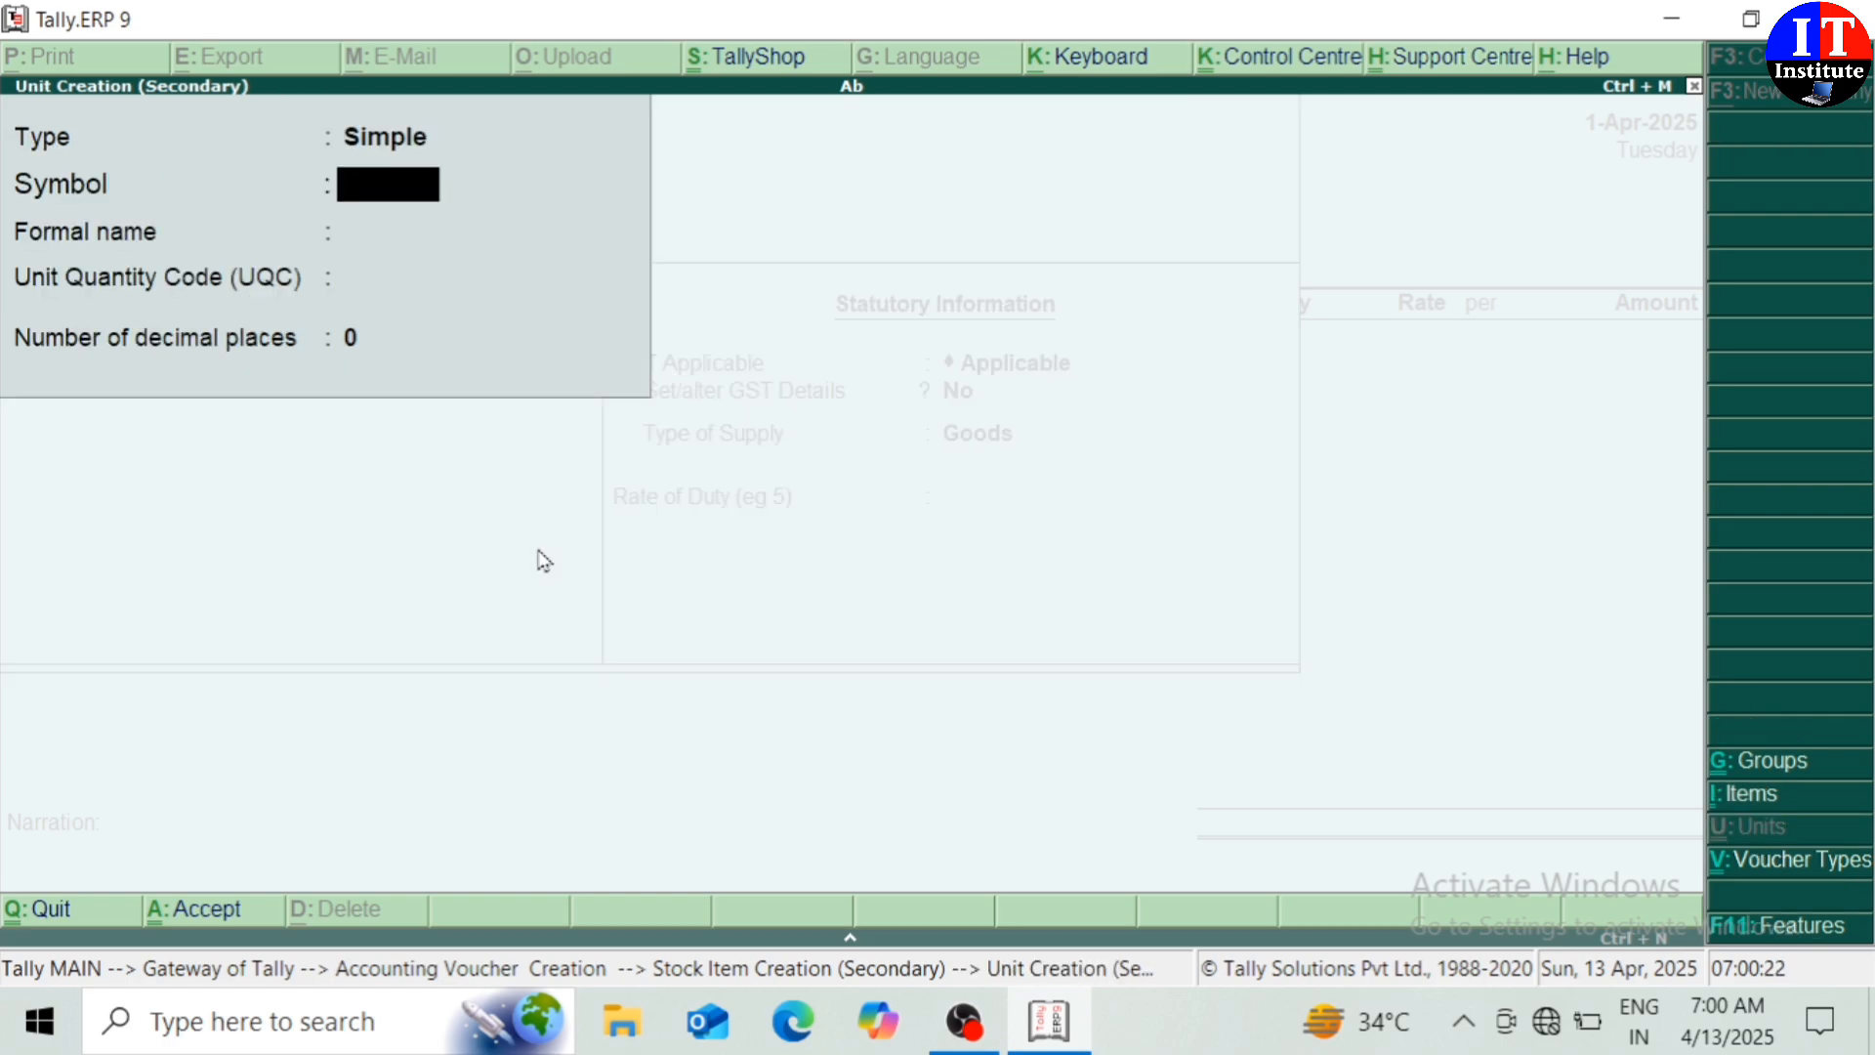
Create unit pcs with formal name Piece, UQC PCS-PIECES and 0 decimal places
{"action": "type", "text": "pcs"}
{"action": "key", "text": "Return"}
{"action": "type", "text": "P"}
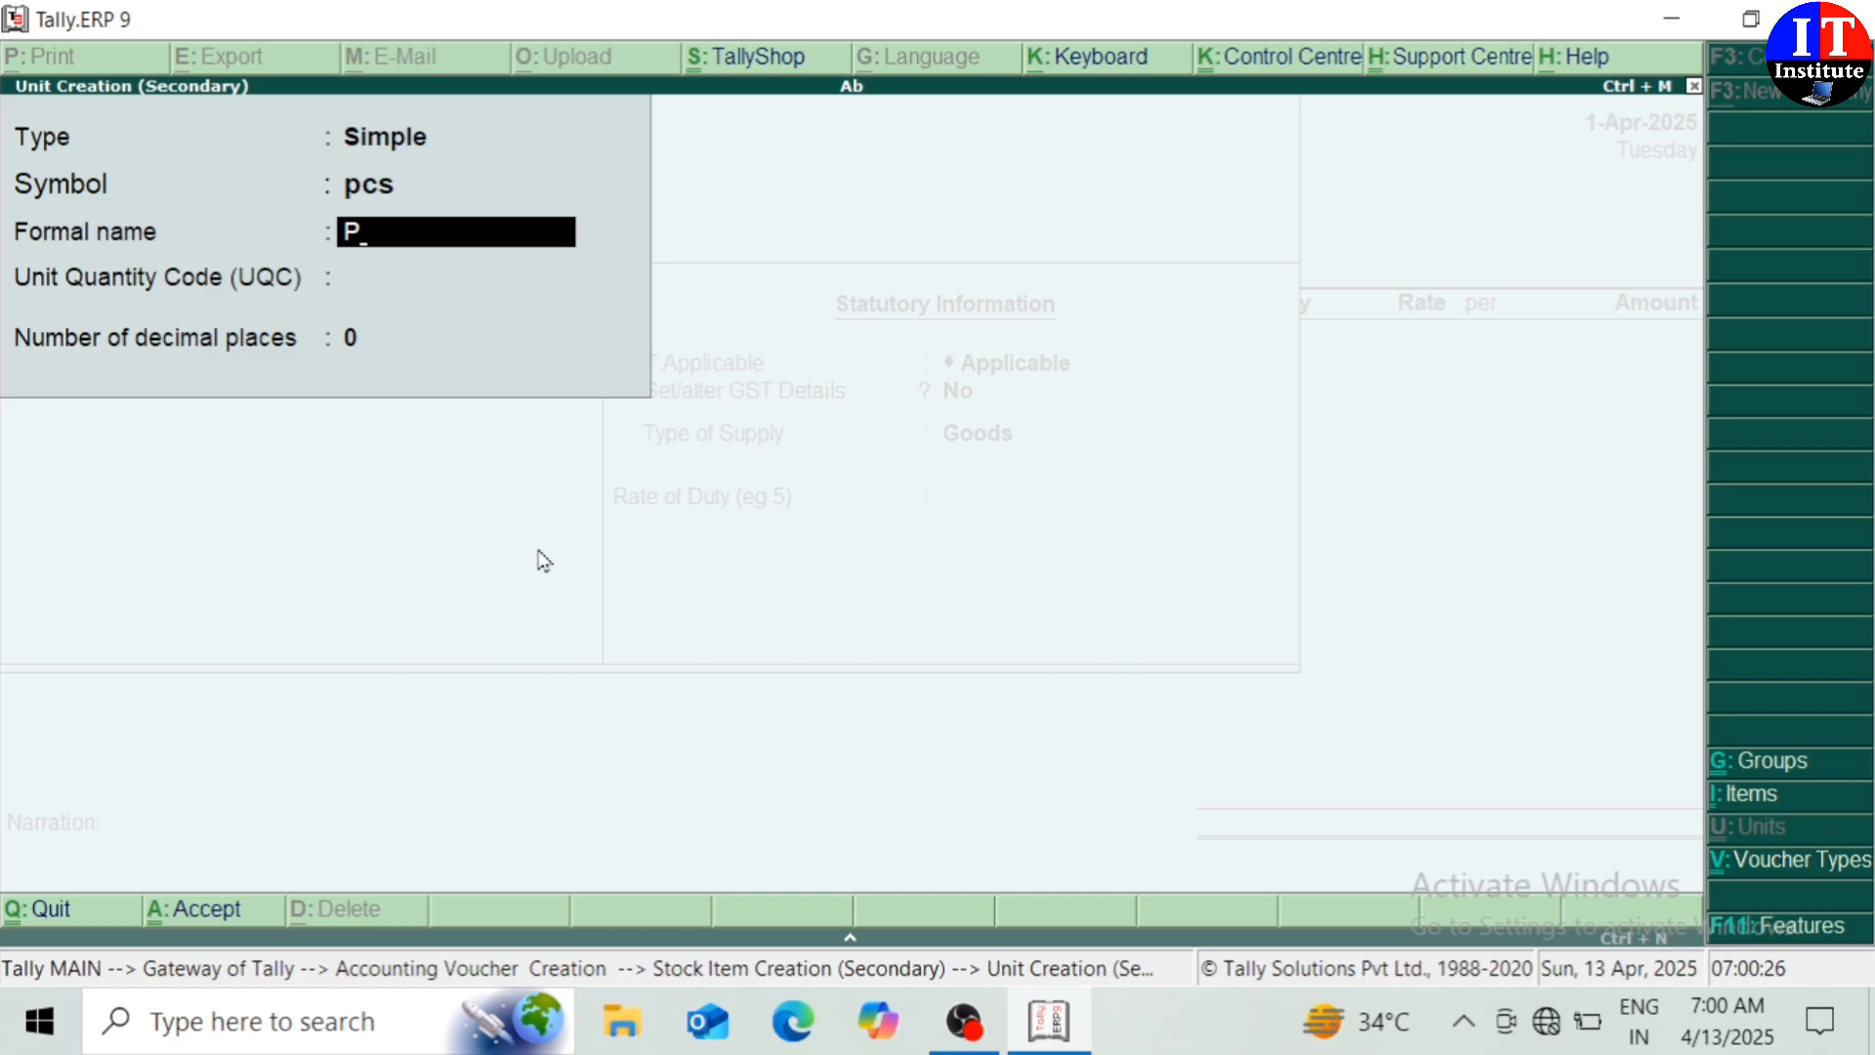
{"action": "type", "text": "iece"}
{"action": "key", "text": "Return"}
{"action": "type", "text": "pc"}
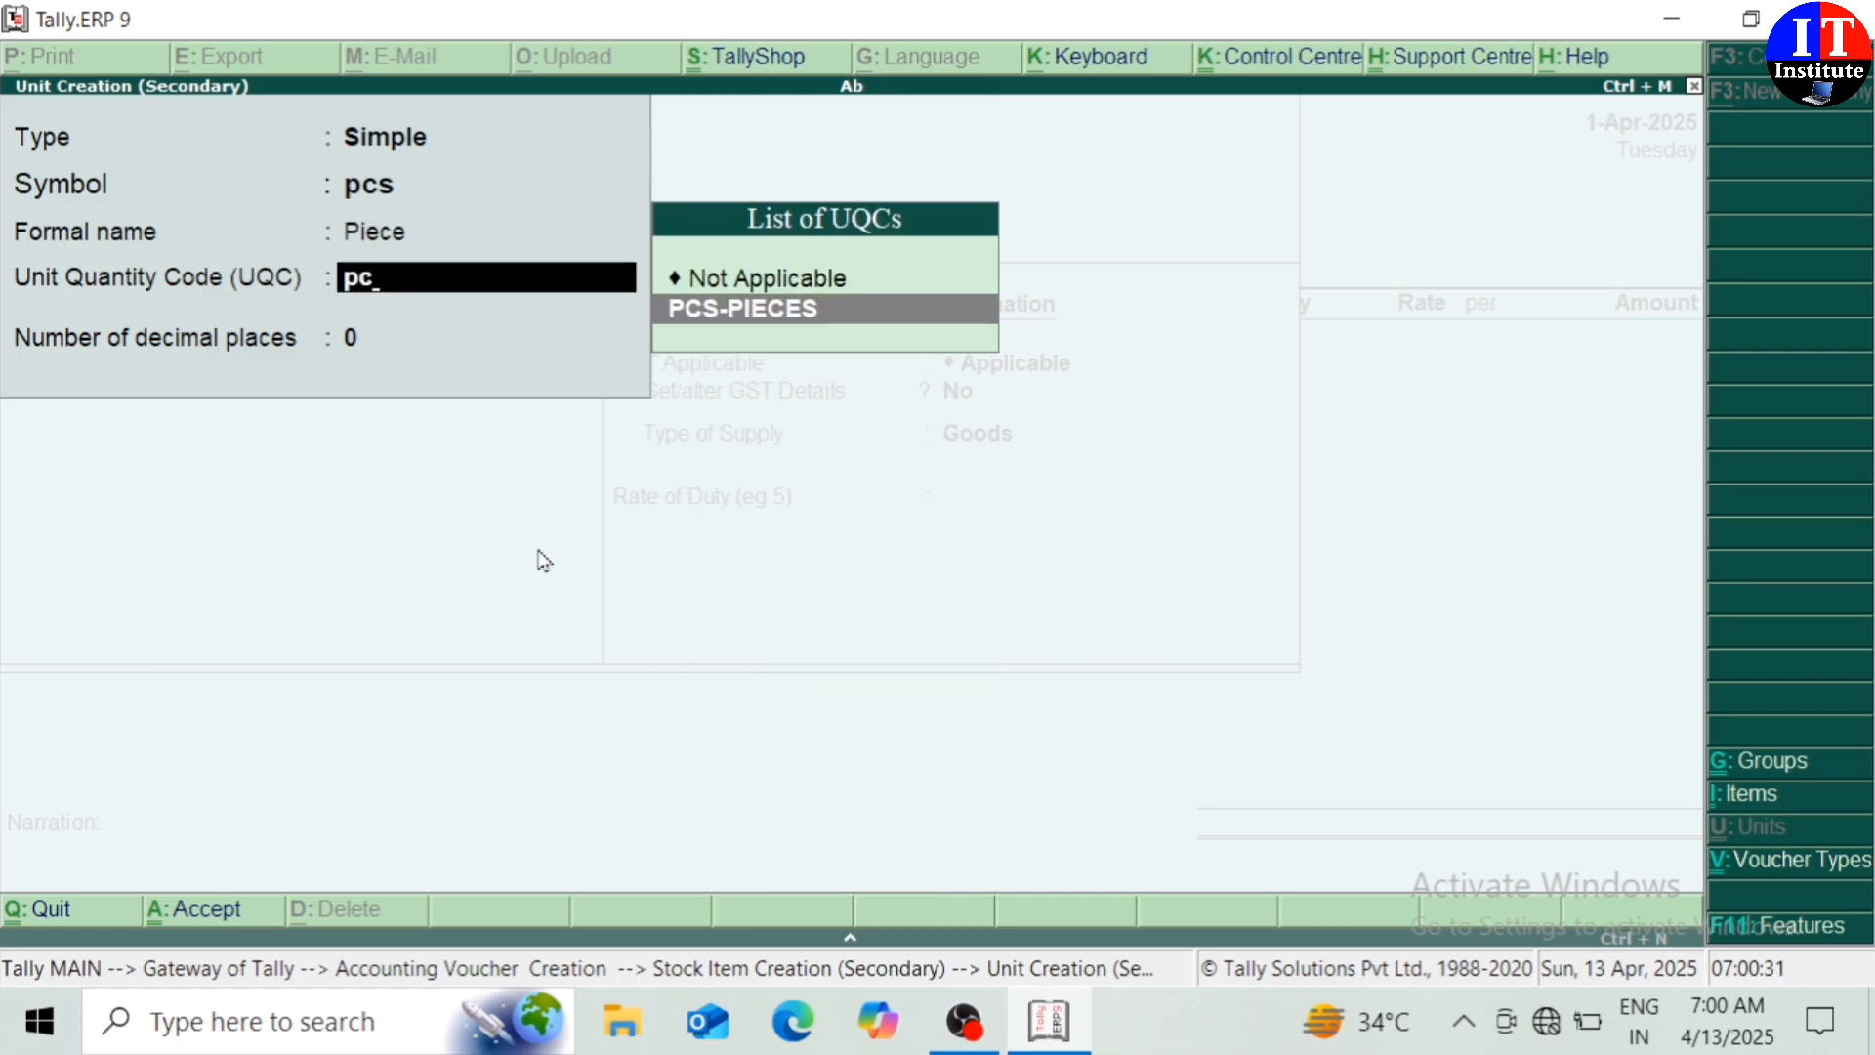
{"action": "key", "text": "Return"}
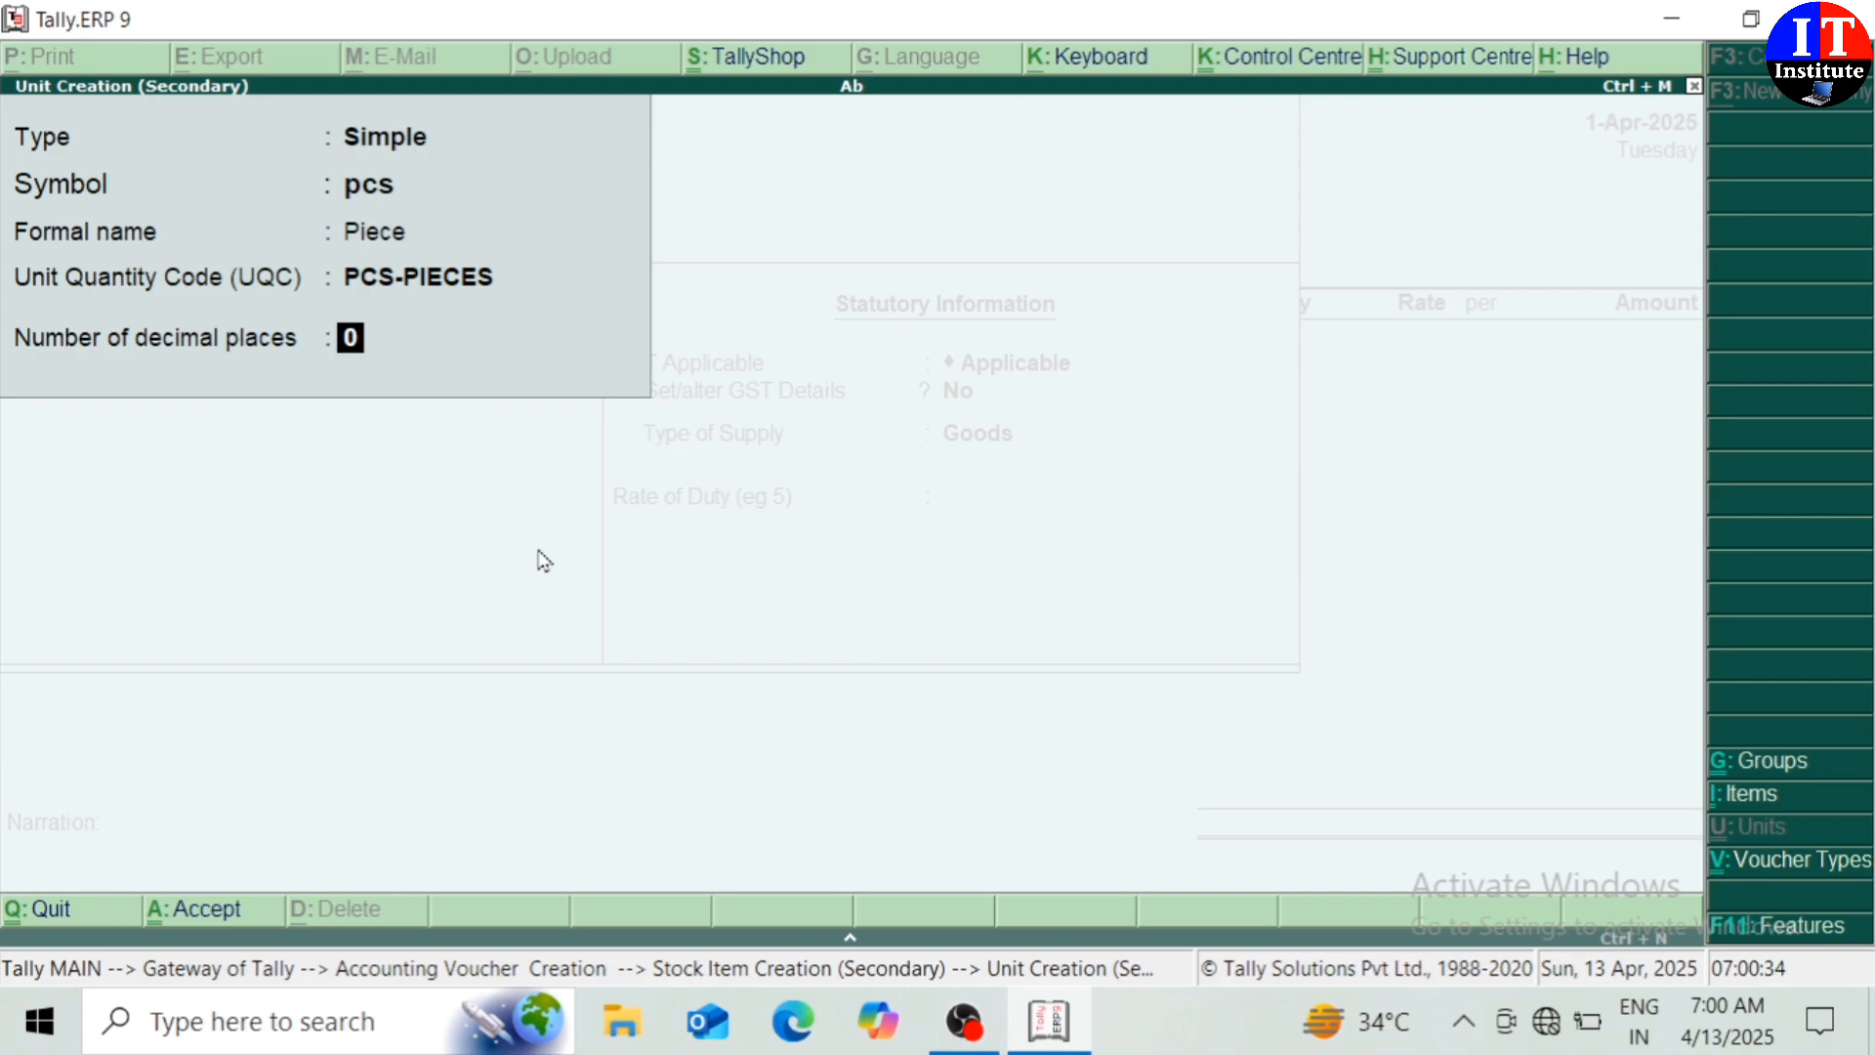
{"action": "key", "text": "Return"}
{"action": "key", "text": "Return"}
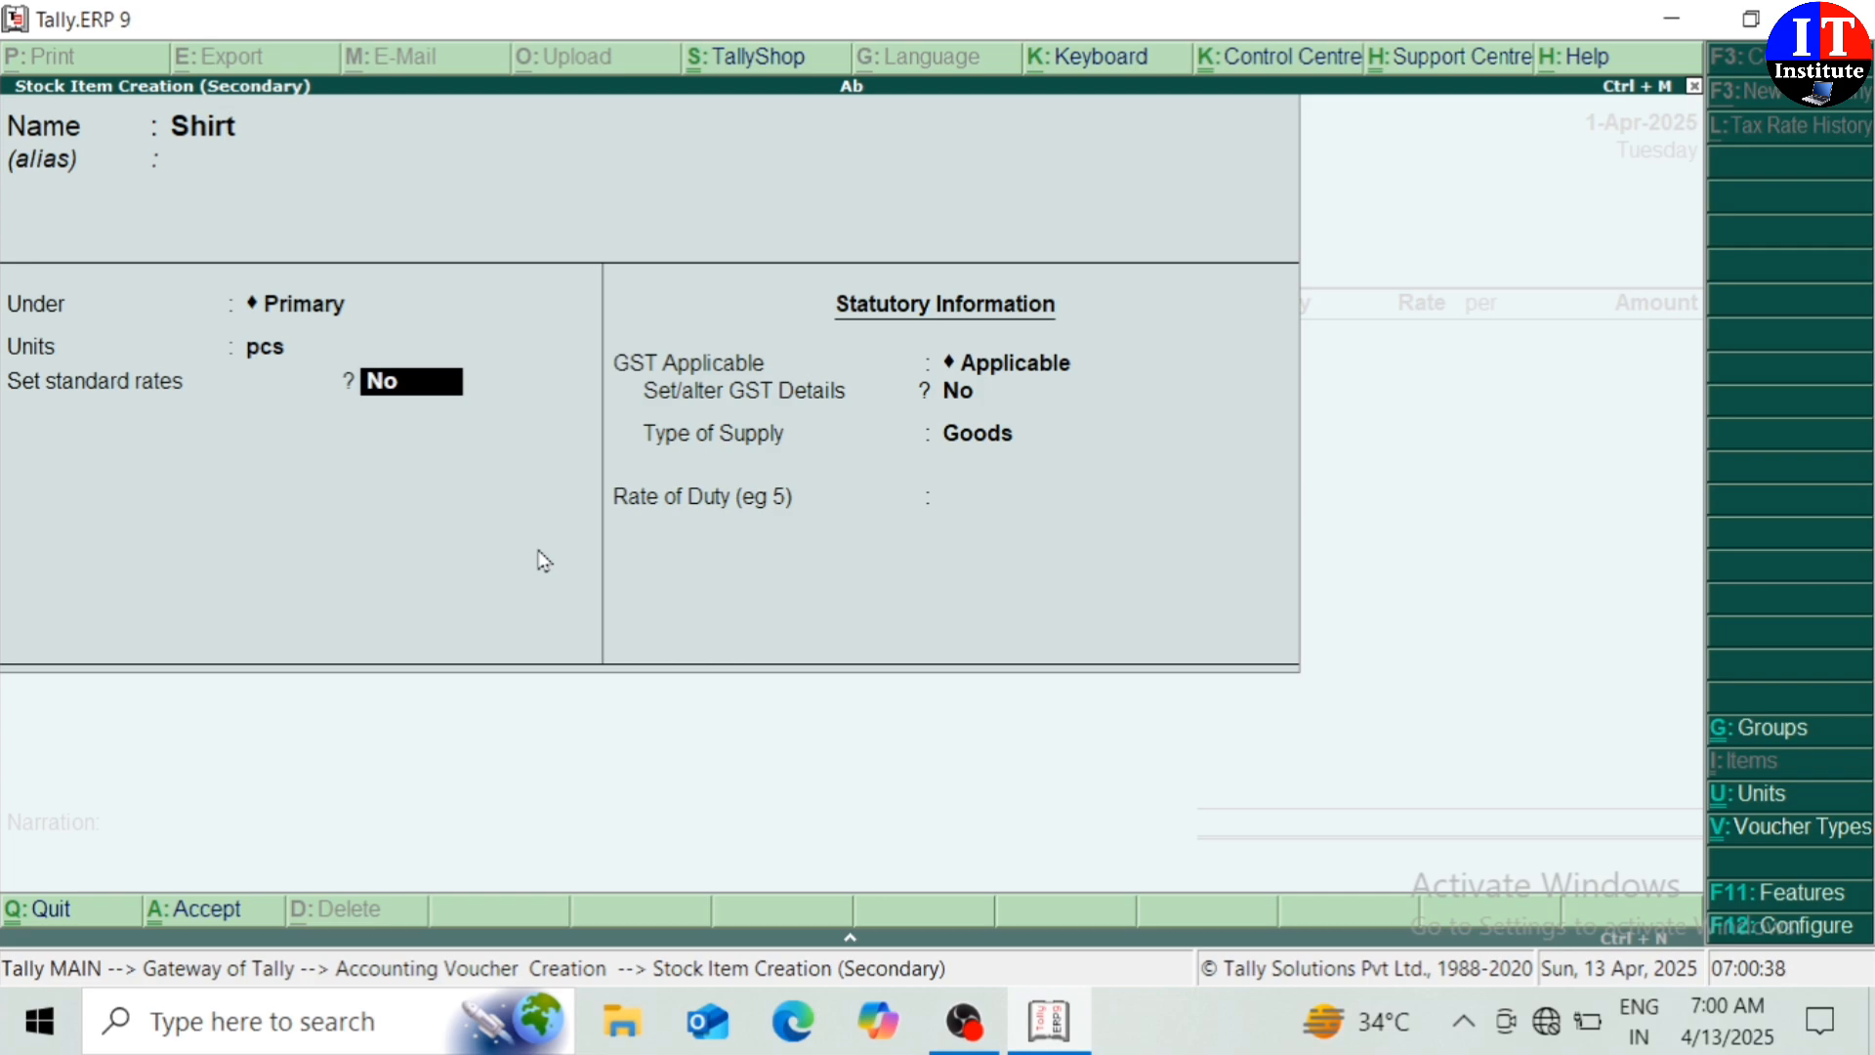
Set Shirt's GST details to Taxable with 12% integrated tax
{"action": "key", "text": "Return"}
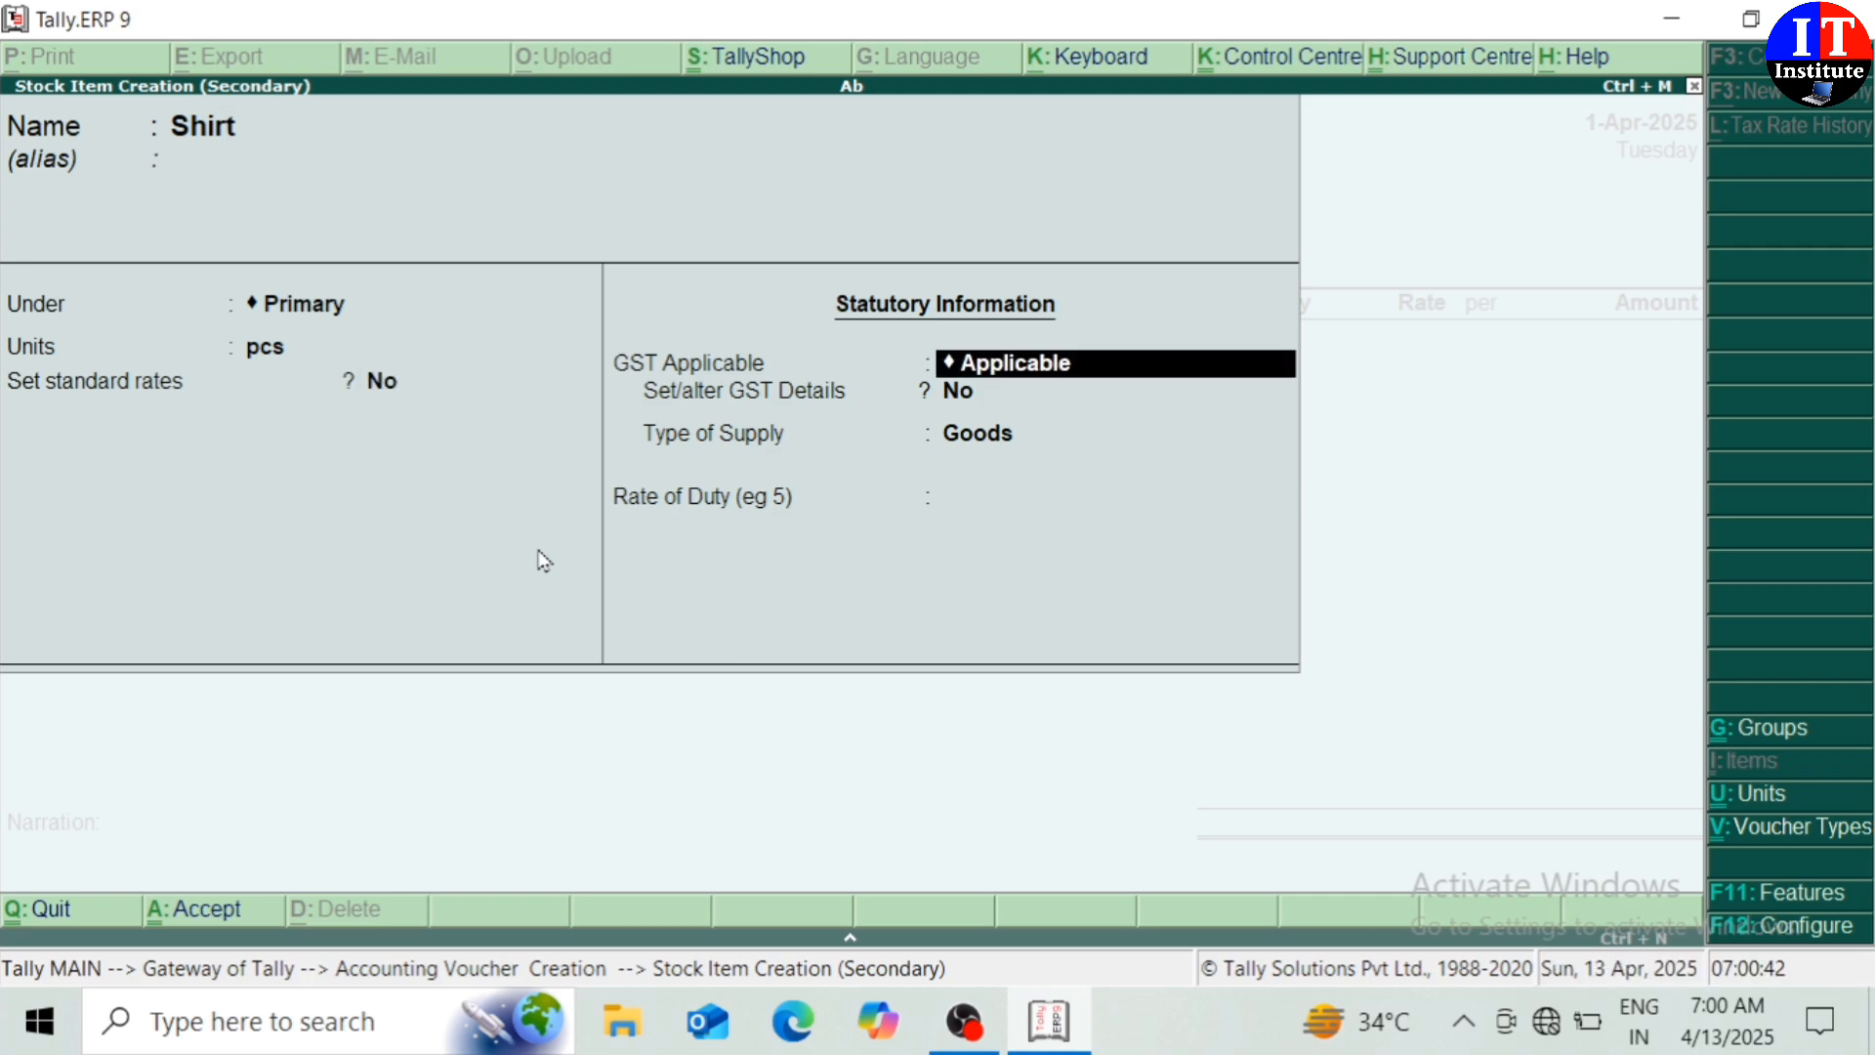
{"action": "key", "text": "Return"}
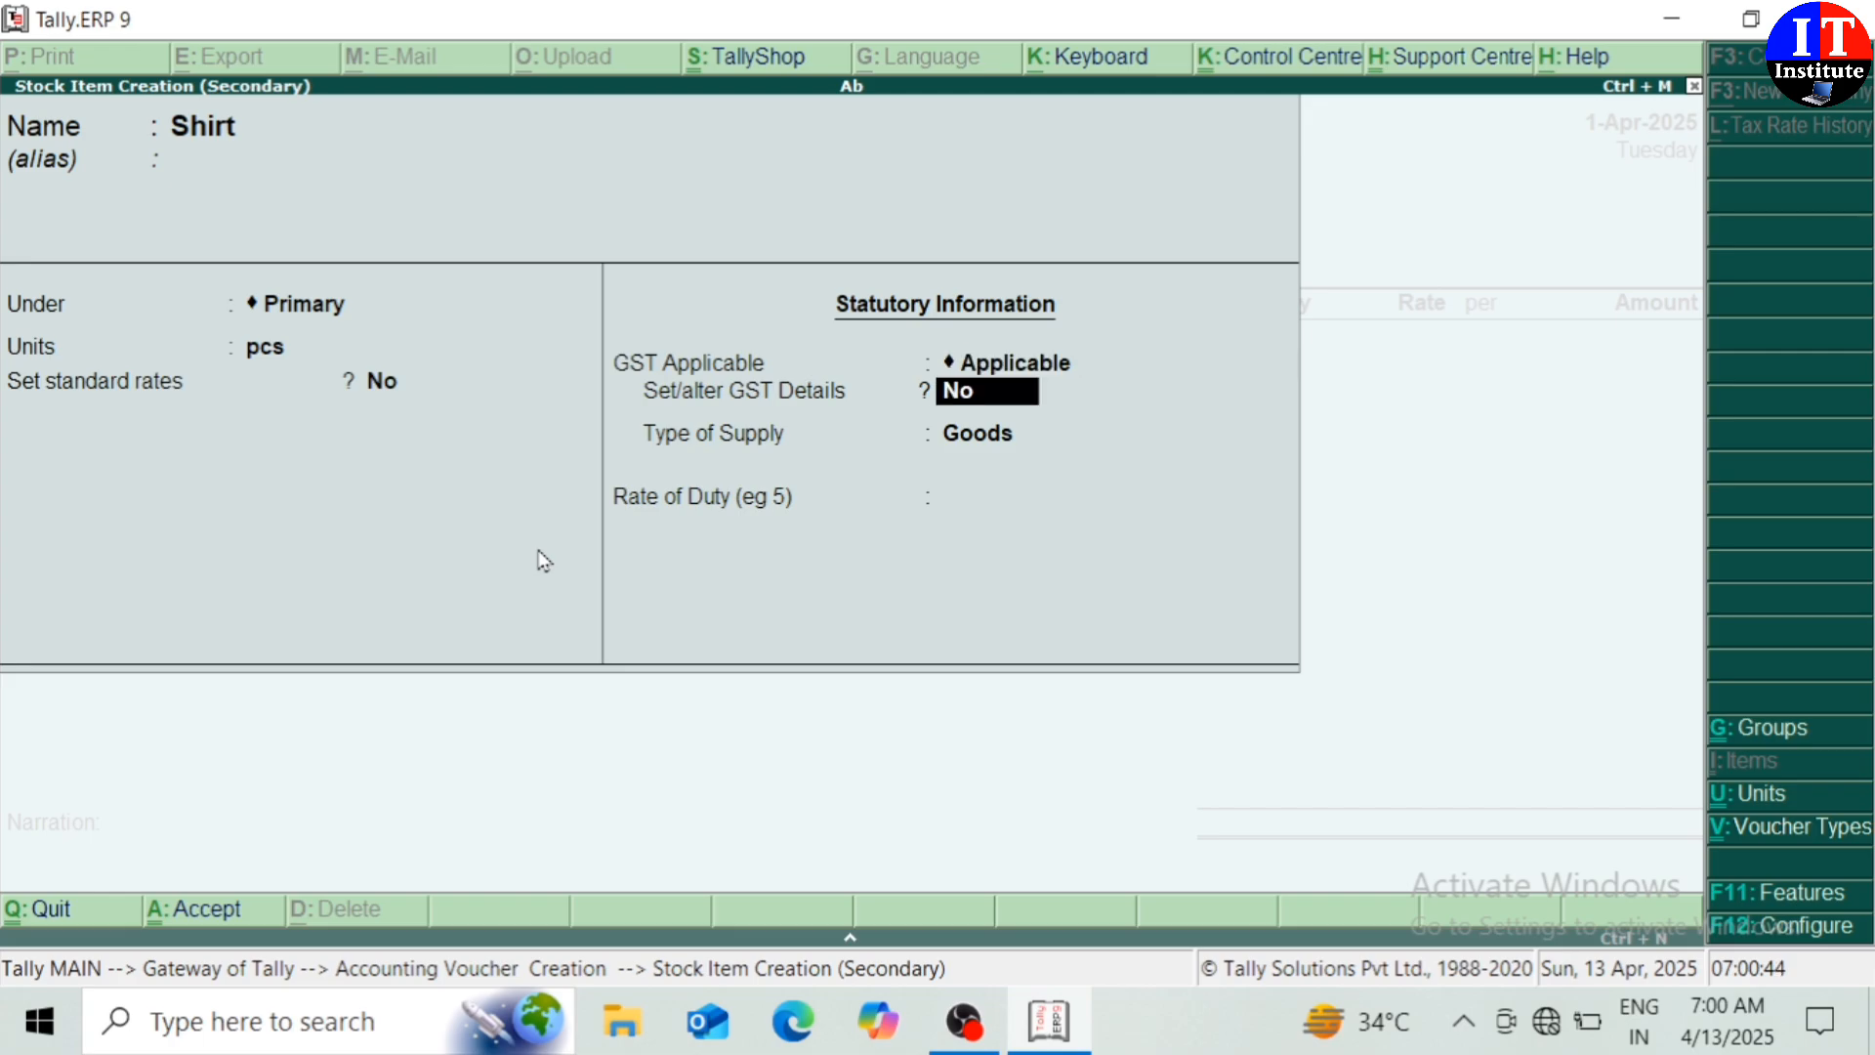
{"action": "type", "text": "y"}
{"action": "key", "text": "Return"}
{"action": "key", "text": "Return"}
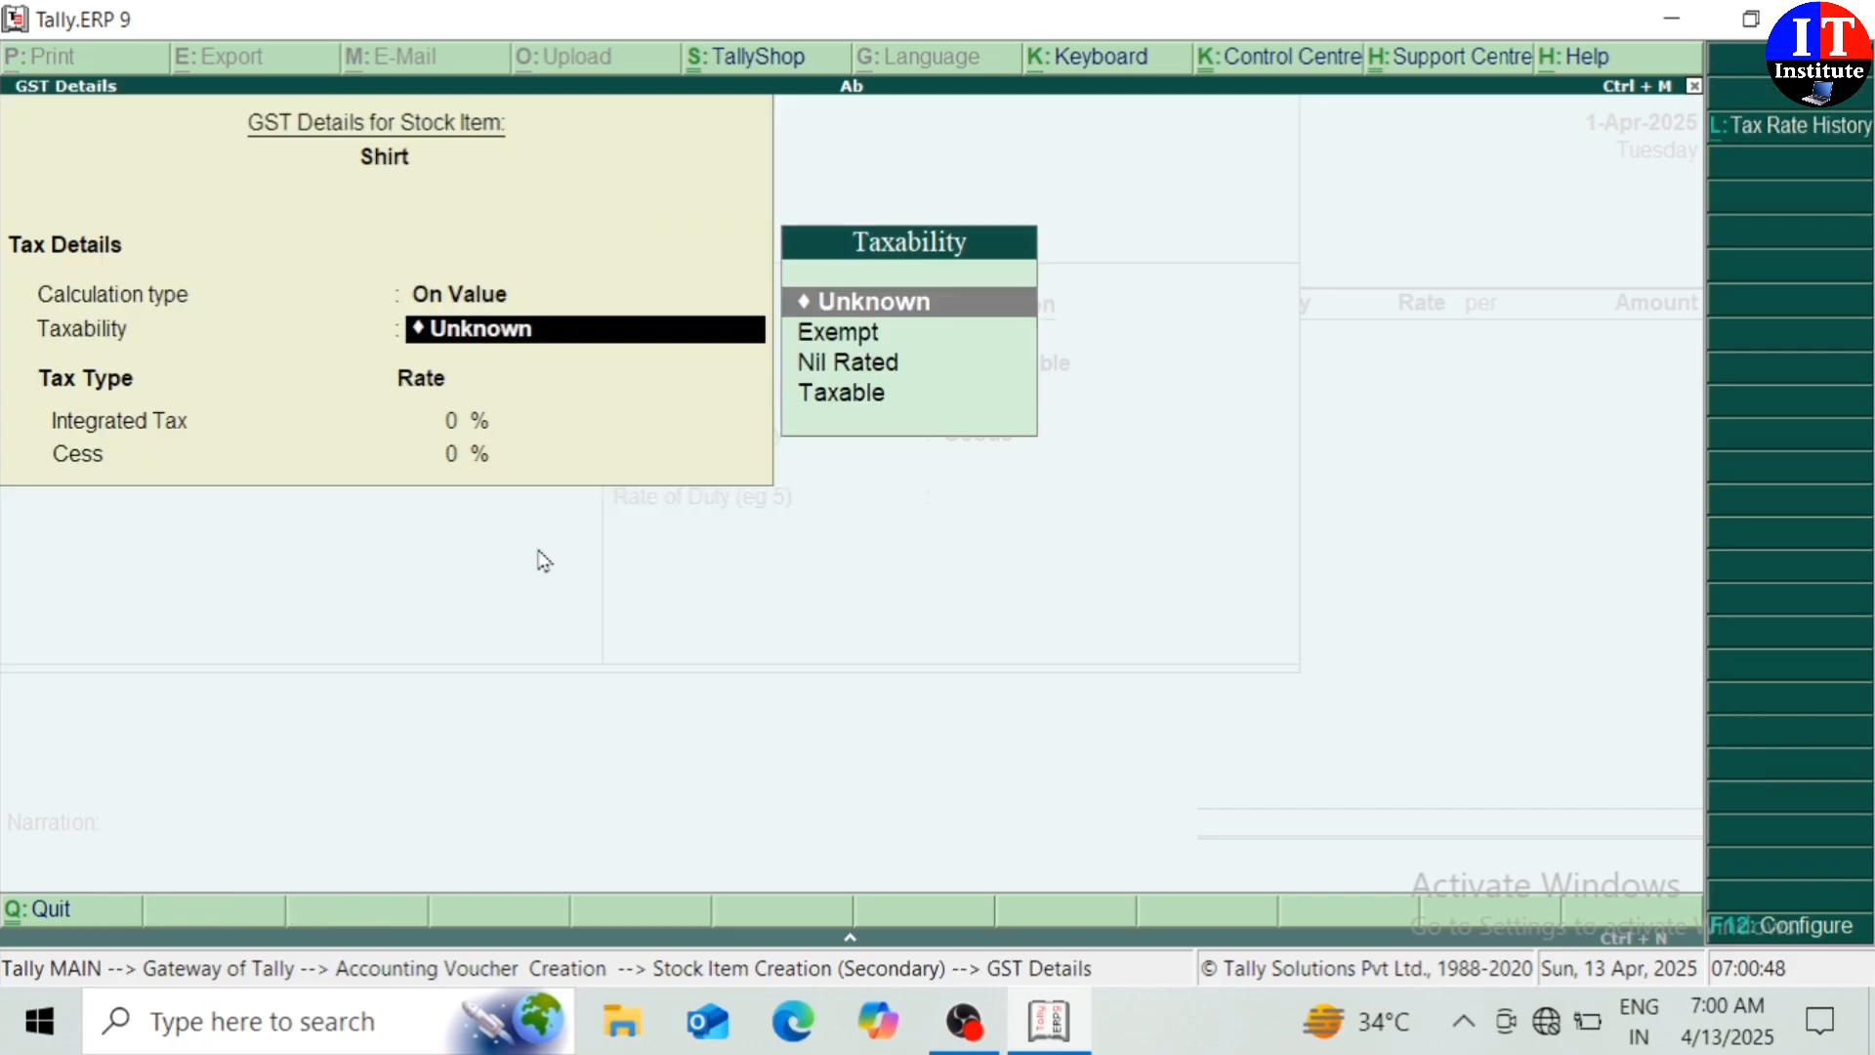
{"action": "key", "text": "Down"}
{"action": "key", "text": "Down"}
{"action": "key", "text": "Down"}
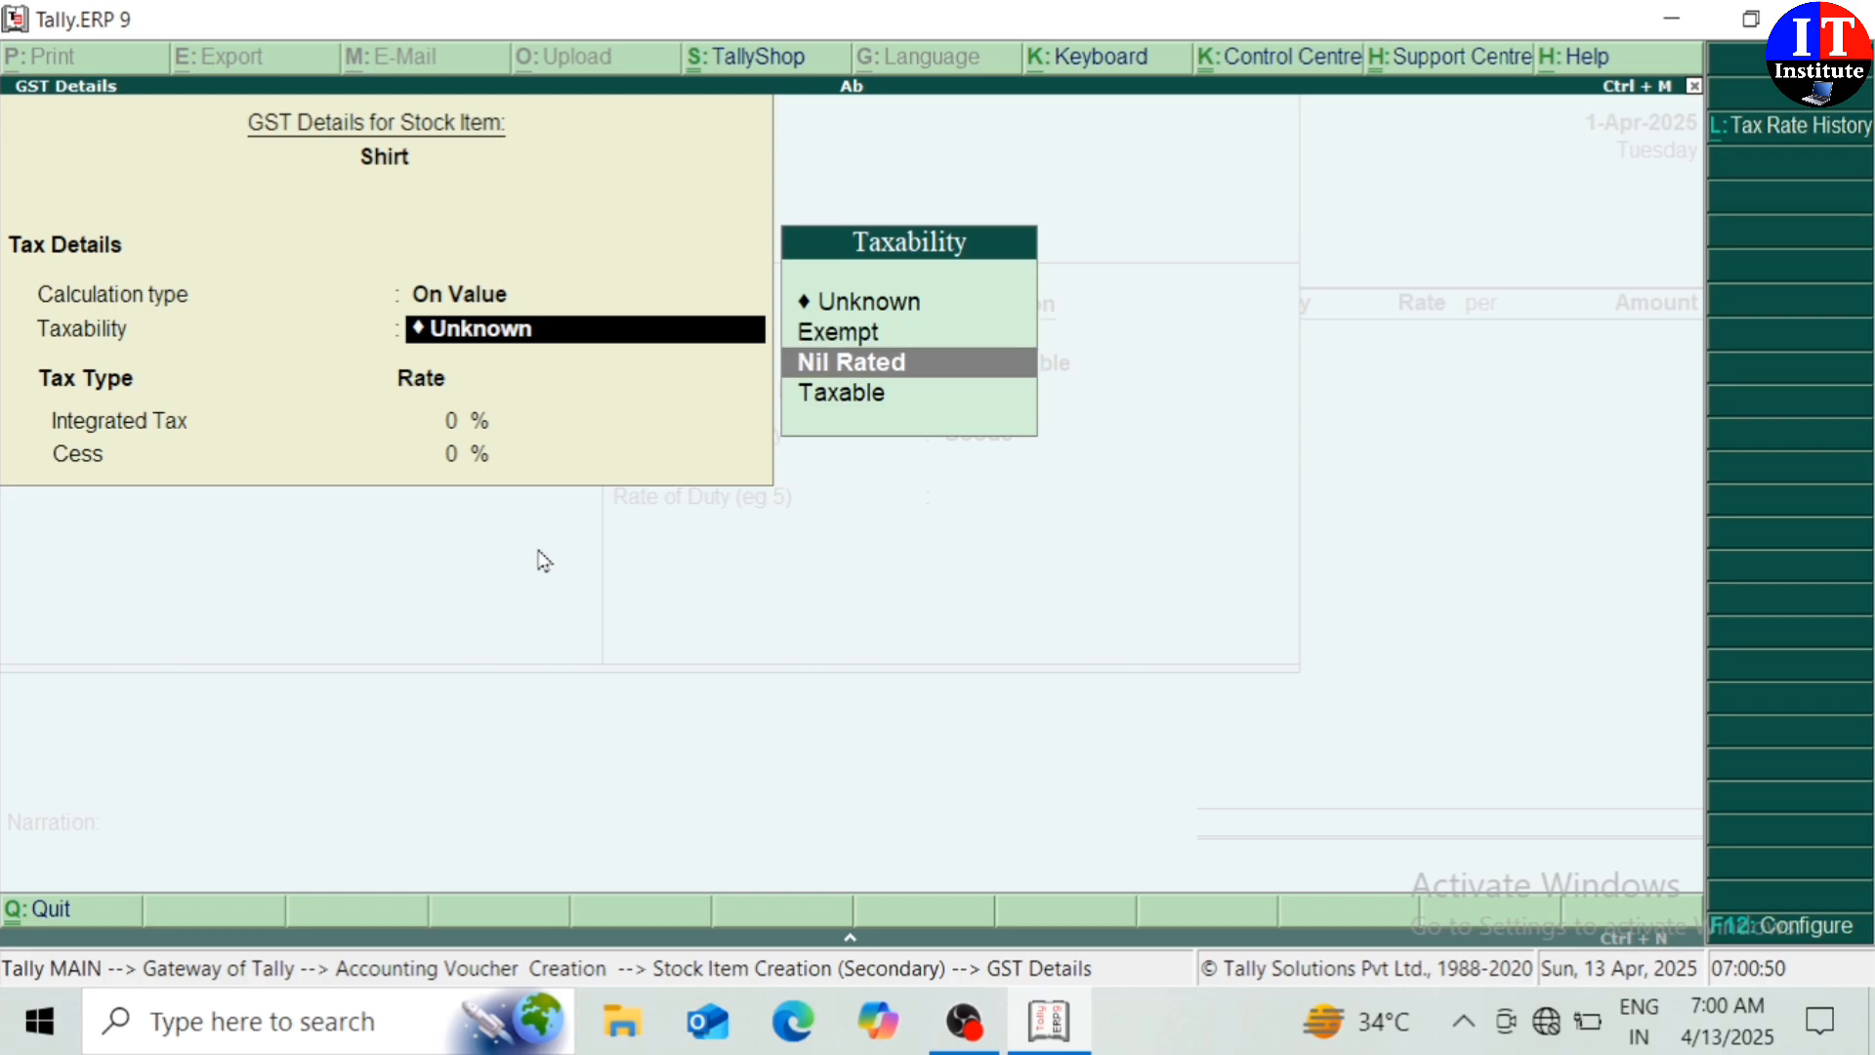
{"action": "key", "text": "Return"}
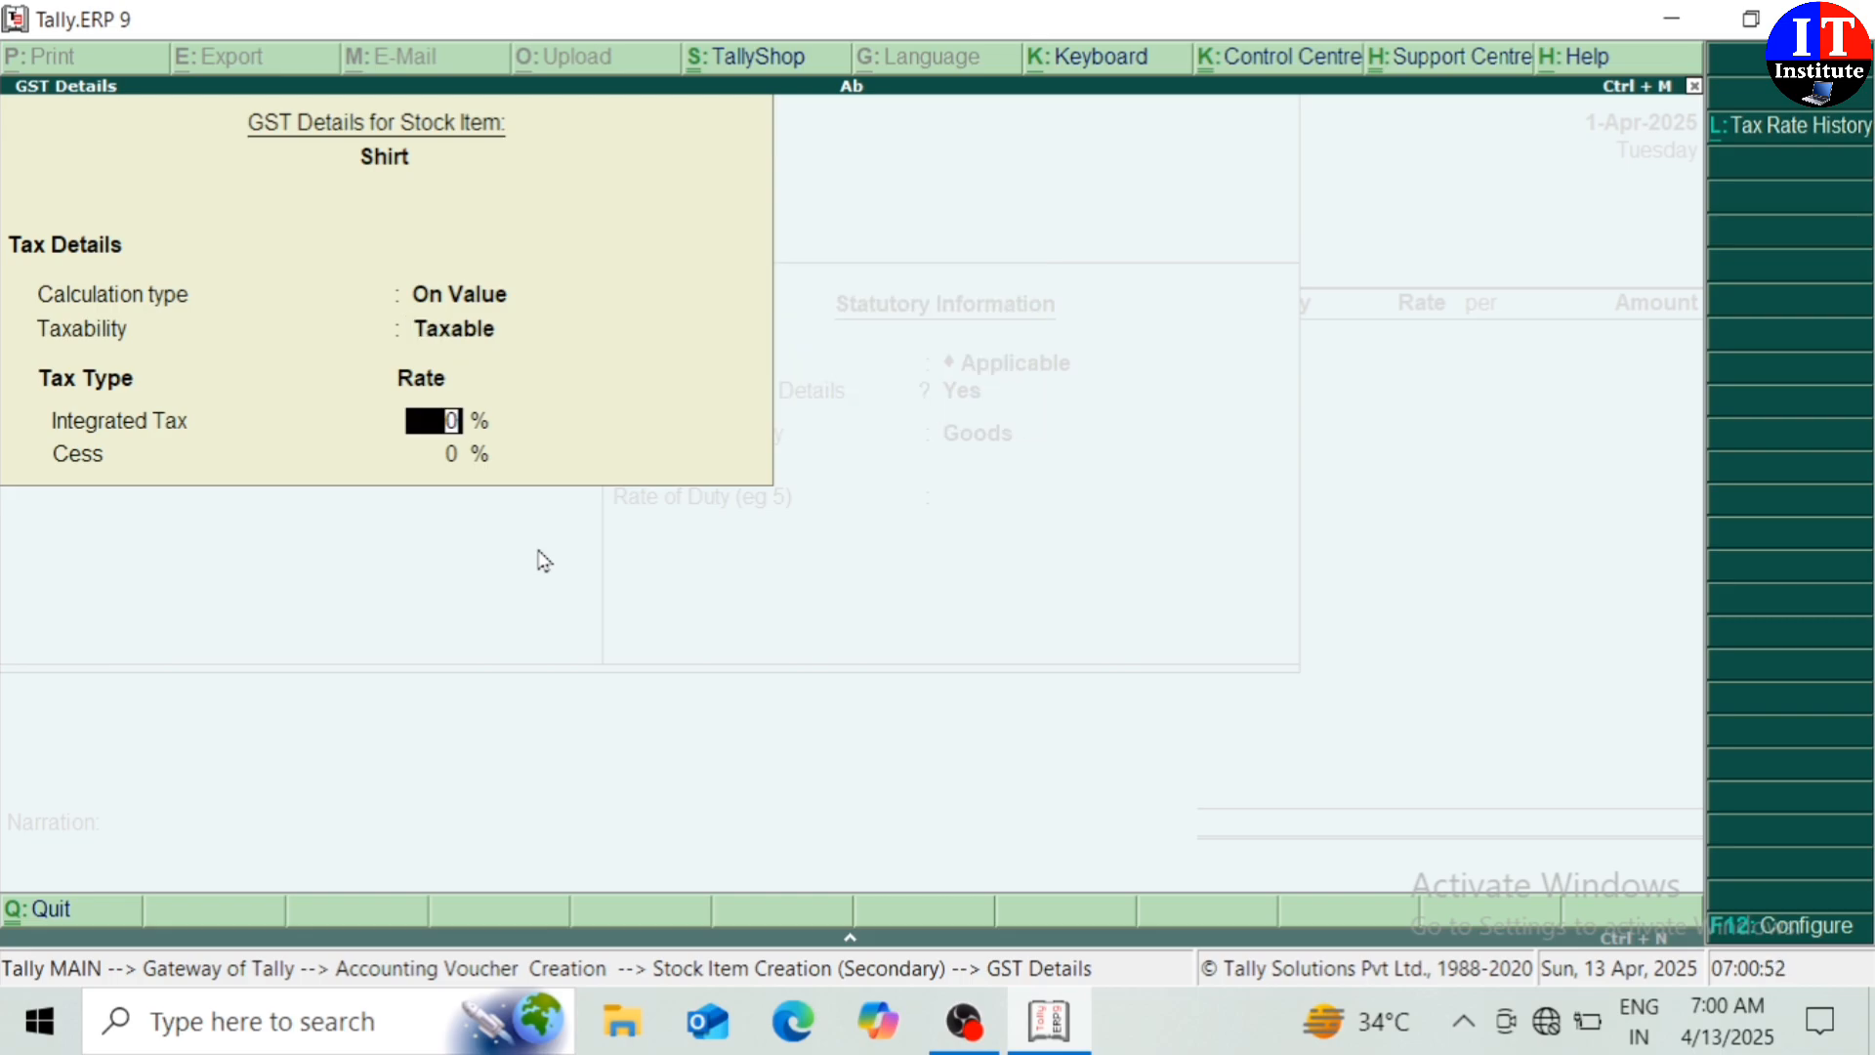
{"action": "type", "text": "12"}
{"action": "key", "text": "Return"}
{"action": "key", "text": "Return"}
{"action": "key", "text": "Return"}
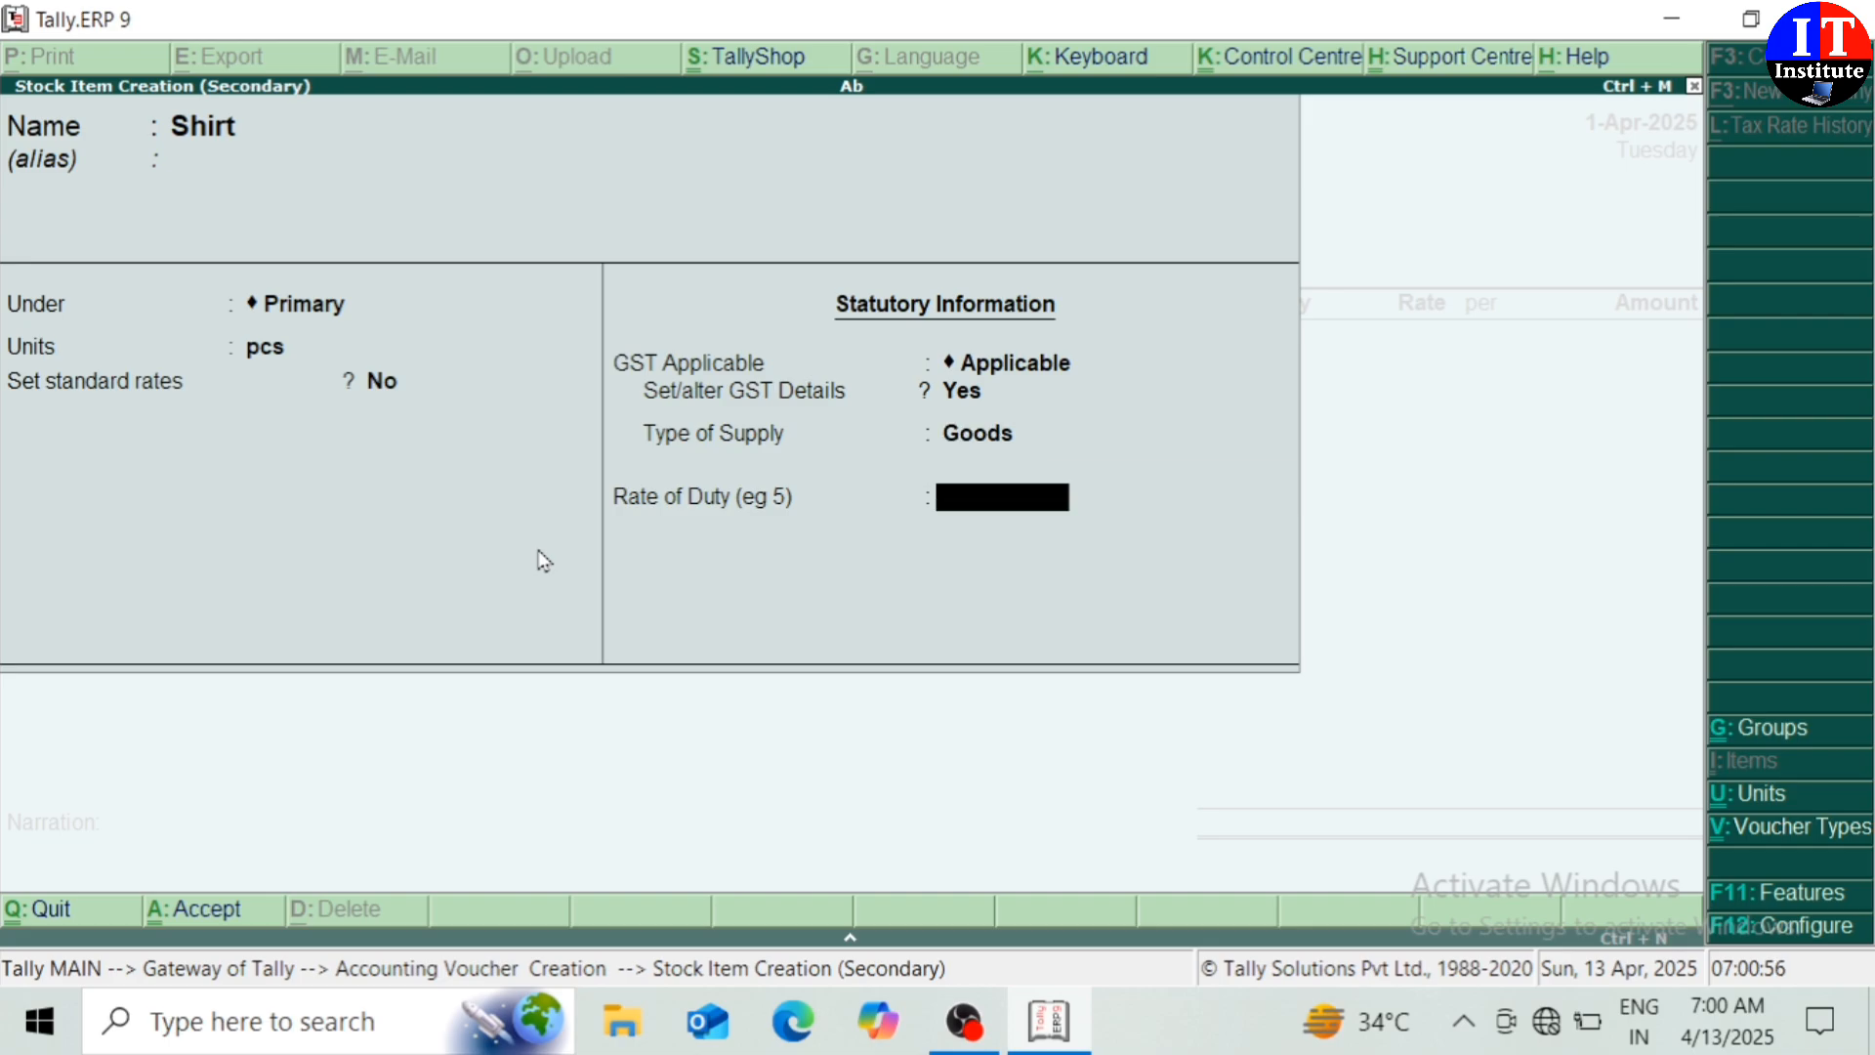
{"action": "key", "text": "Return"}
{"action": "key", "text": "Return"}
{"action": "key", "text": "Return"}
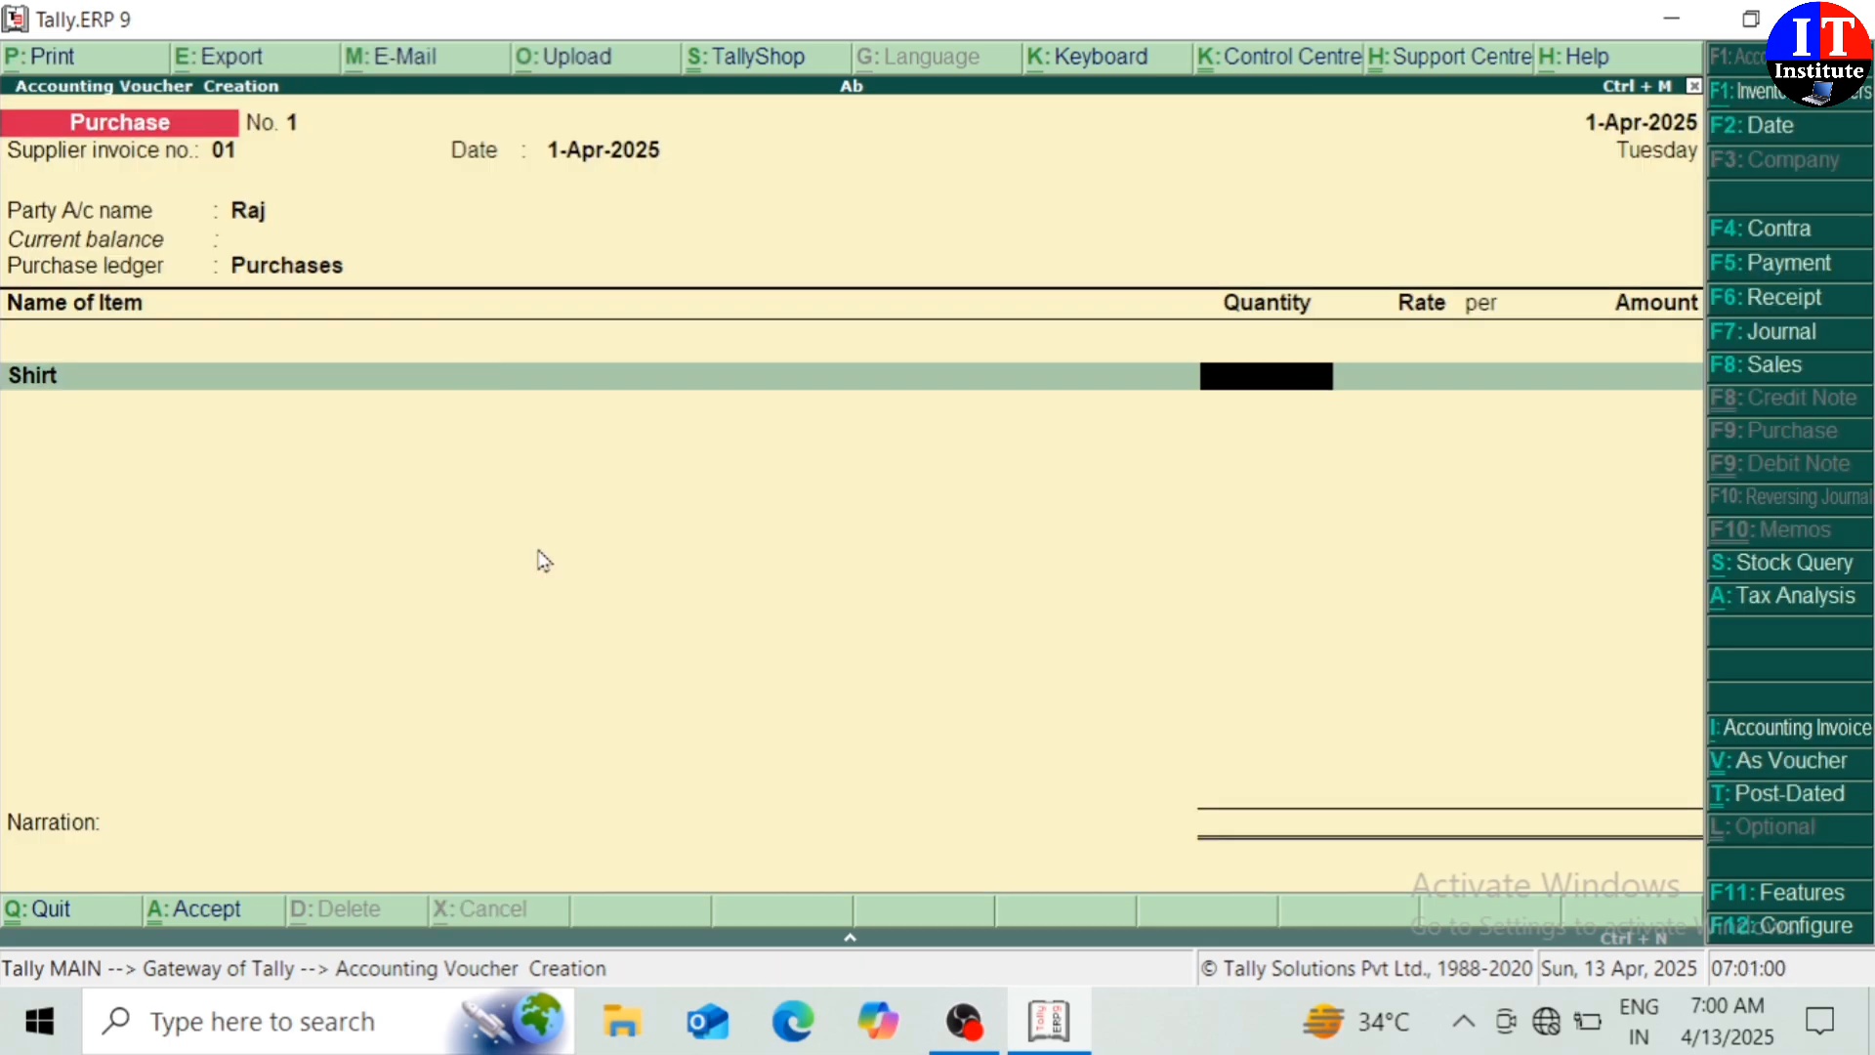
Enter 200 pcs of Shirt at 499.00 each, then start a new ledger
{"action": "type", "text": "200"}
{"action": "key", "text": "Return"}
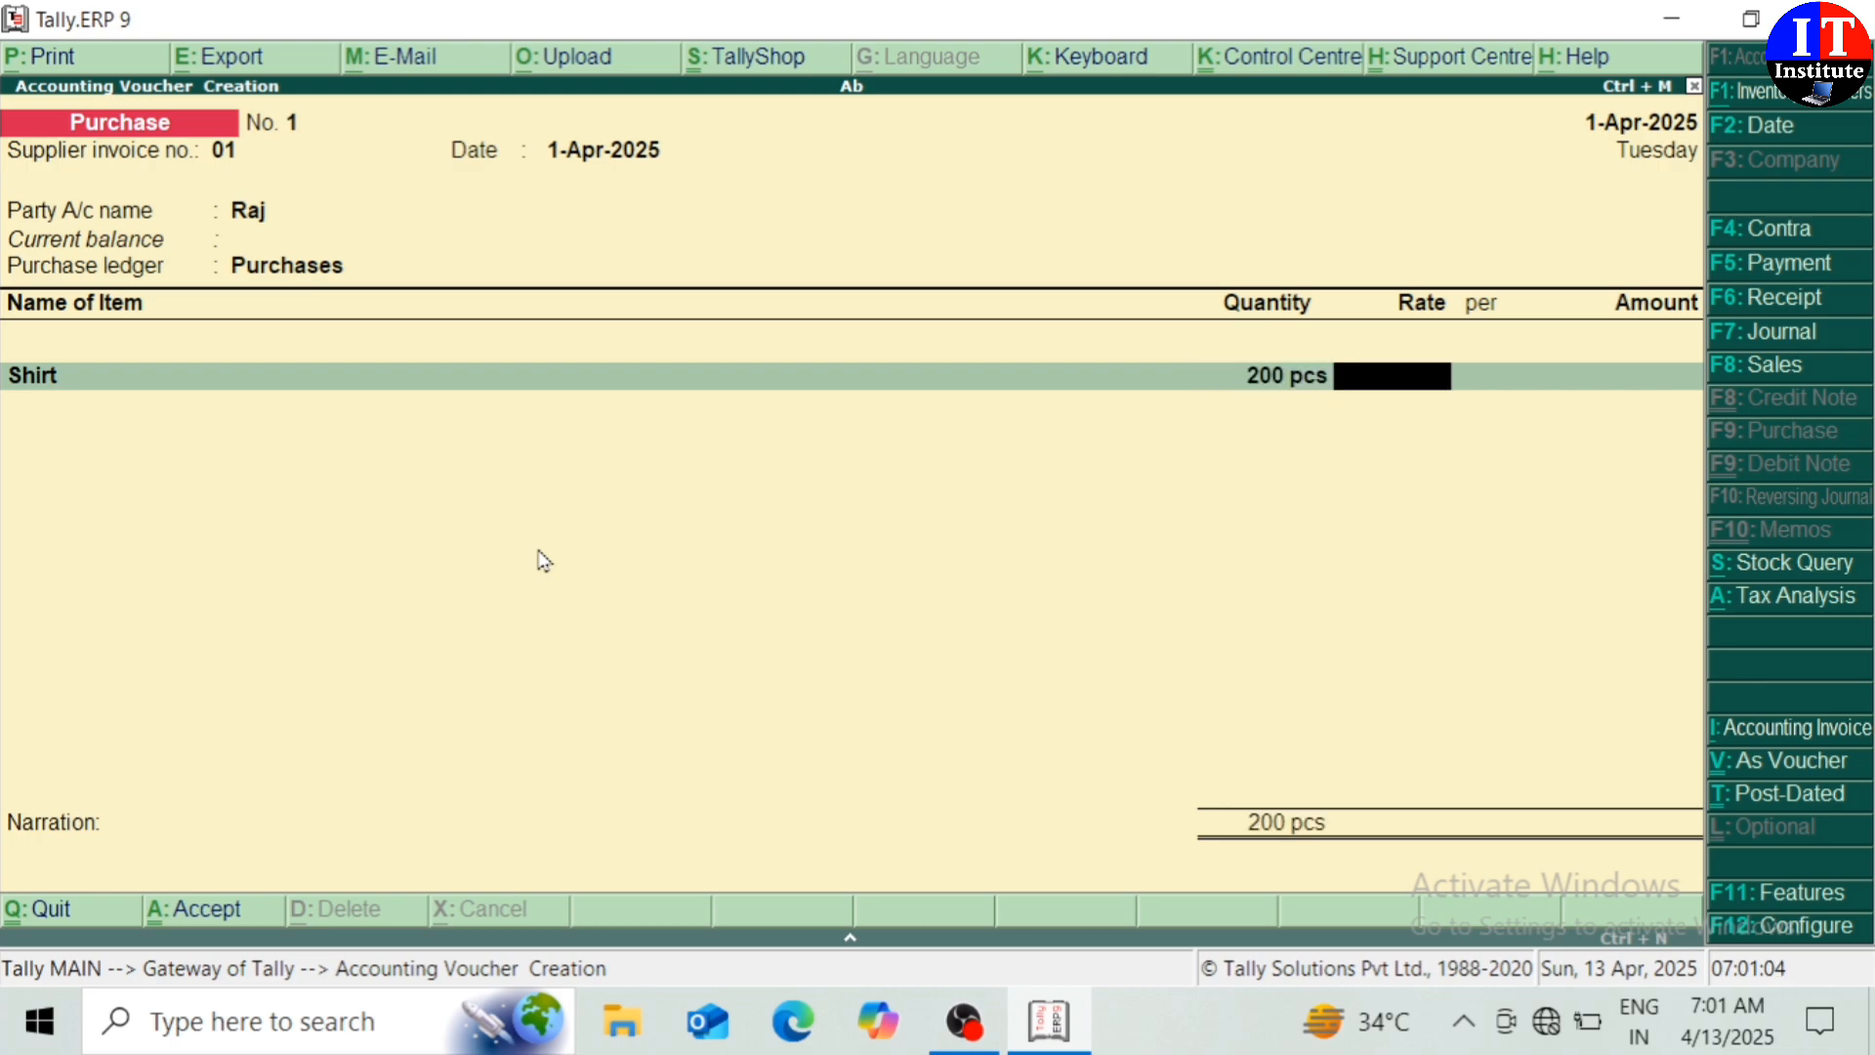
{"action": "type", "text": "499"}
{"action": "key", "text": "Return"}
{"action": "key", "text": "Return"}
{"action": "key", "text": "Return"}
{"action": "key", "text": "Return"}
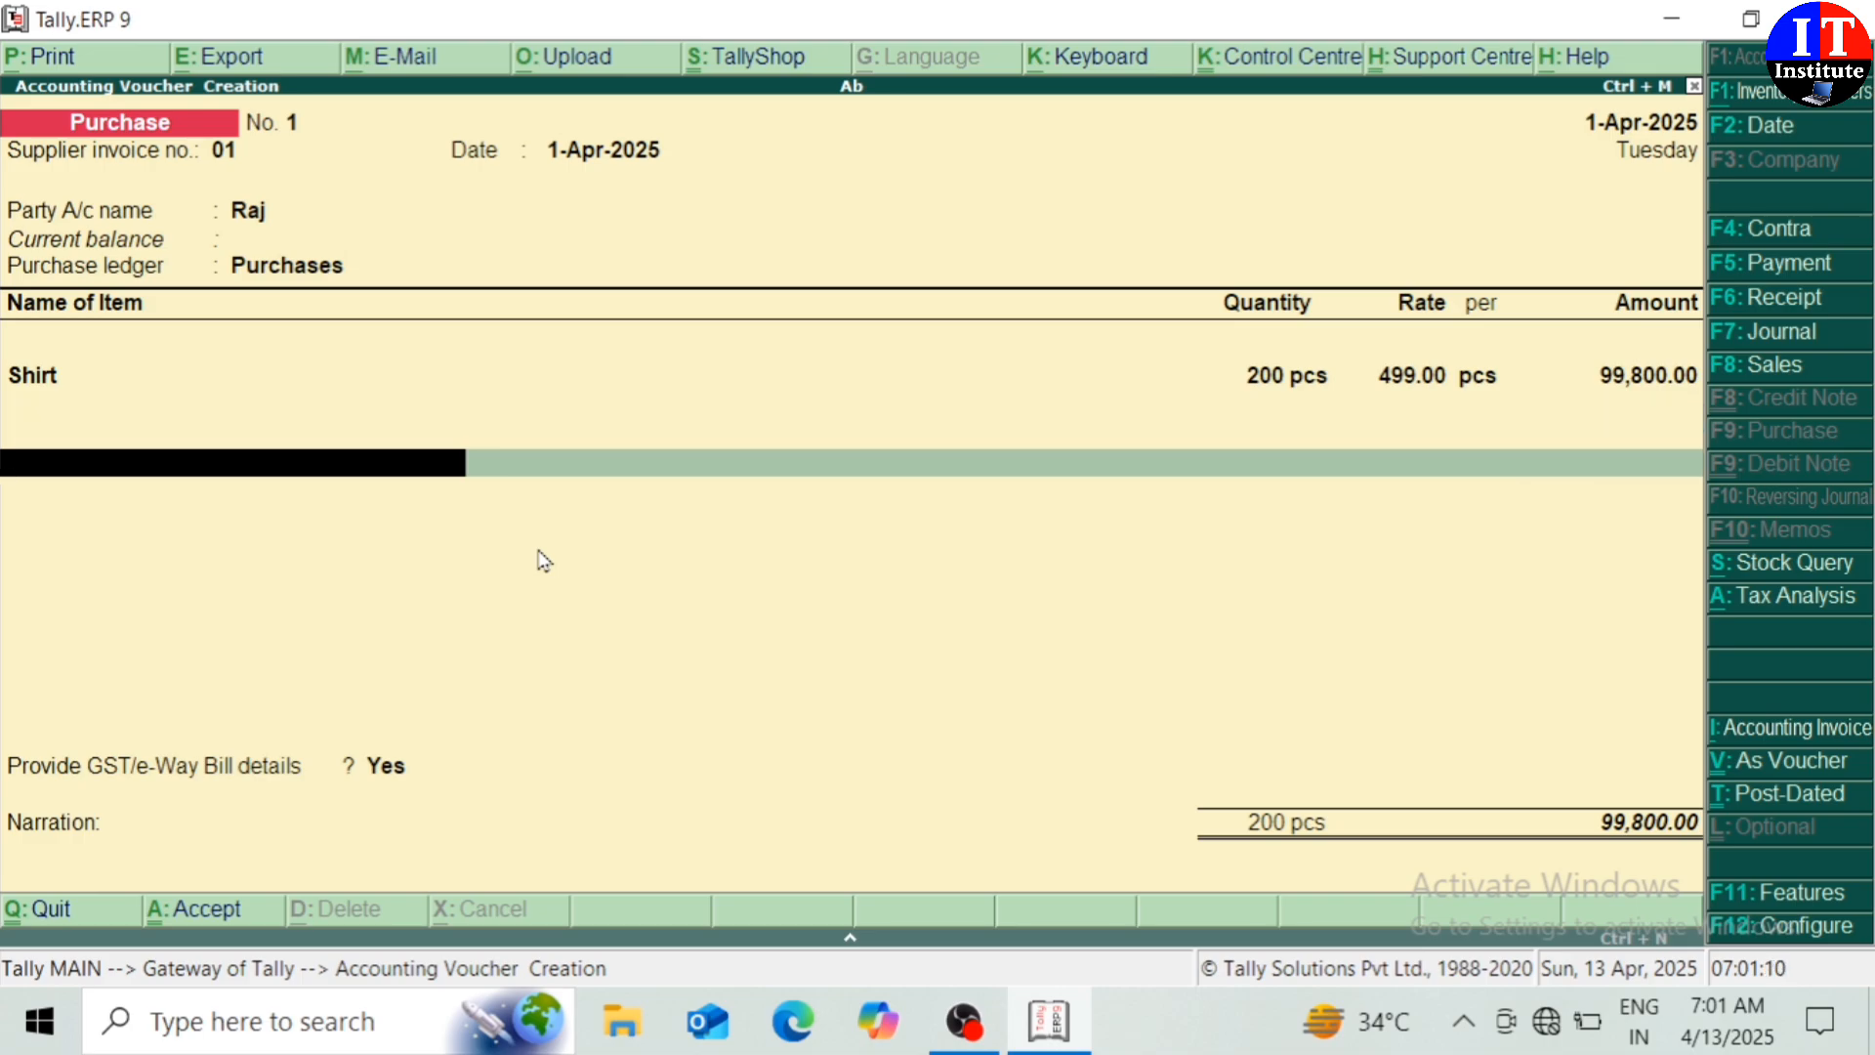
{"action": "key", "text": "alt+c"}
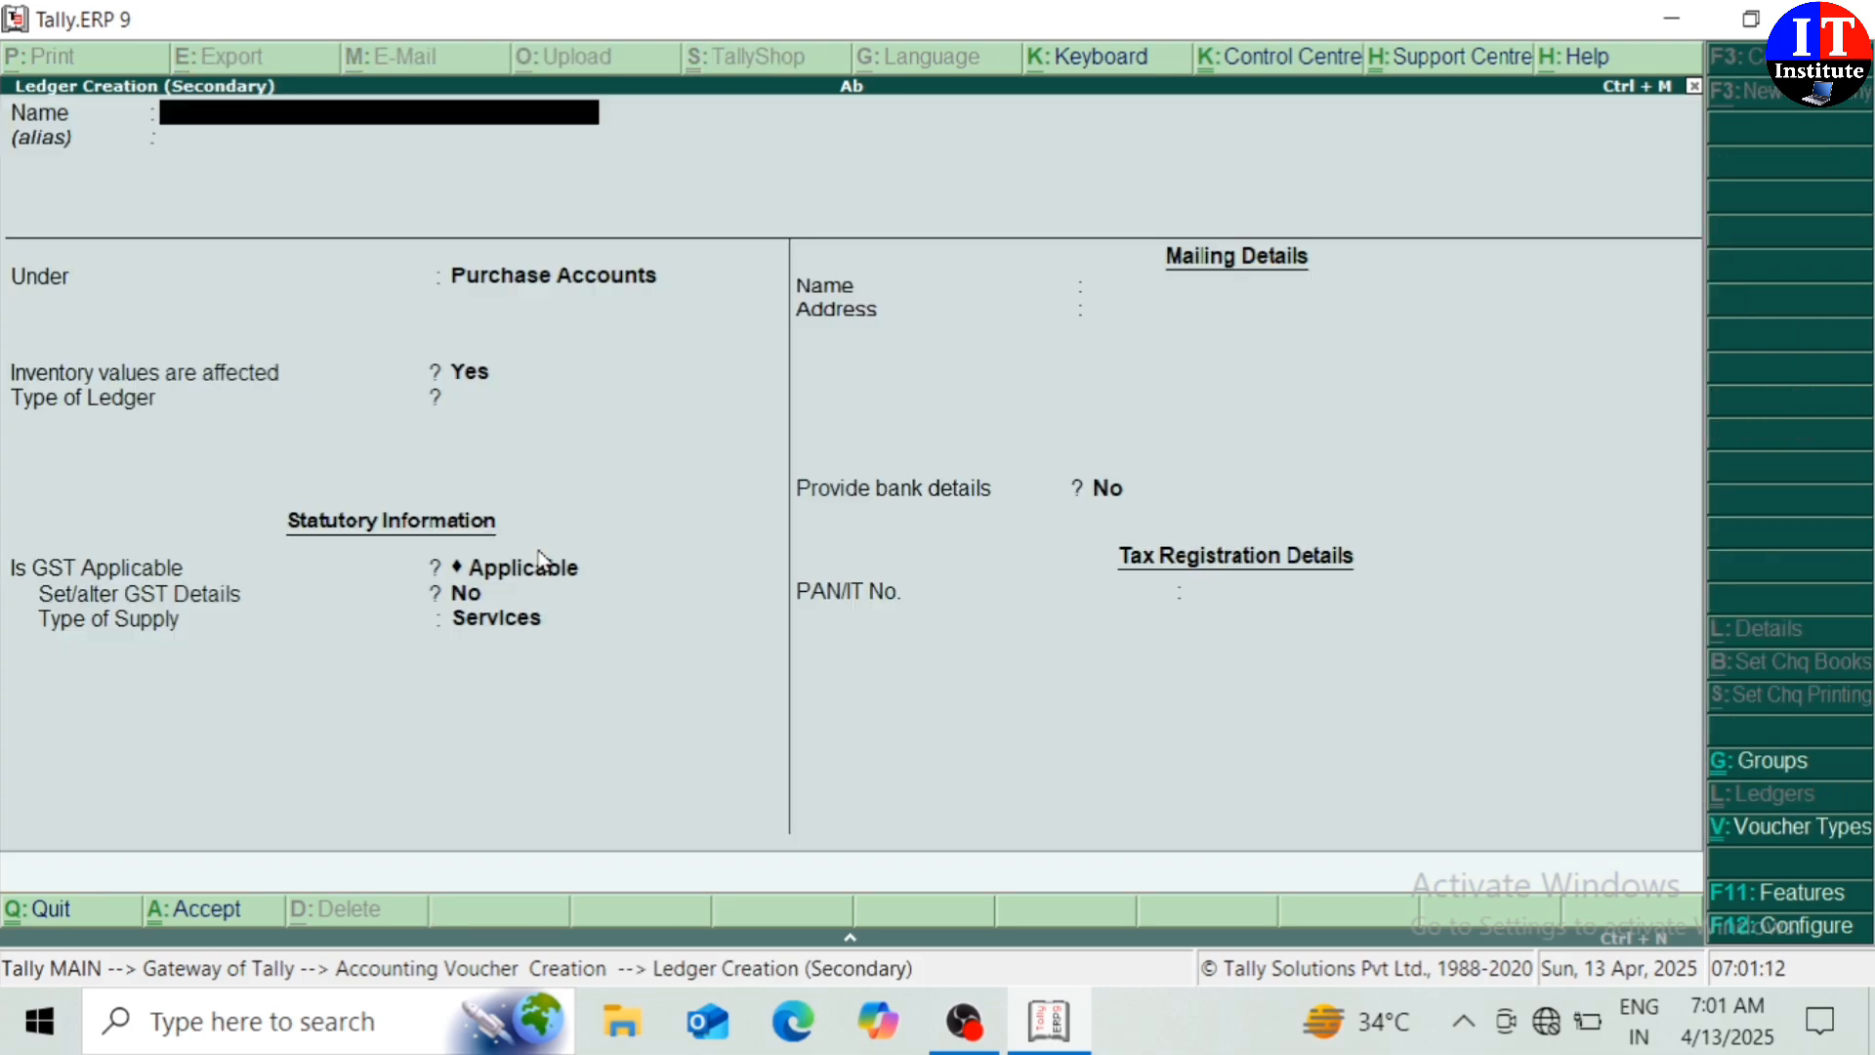
Create an Igst ledger under Duties & Taxes: GST, Integrated Tax, 12%, Normal Rounding
{"action": "type", "text": "Igst"}
{"action": "key", "text": "Return"}
{"action": "key", "text": "Return"}
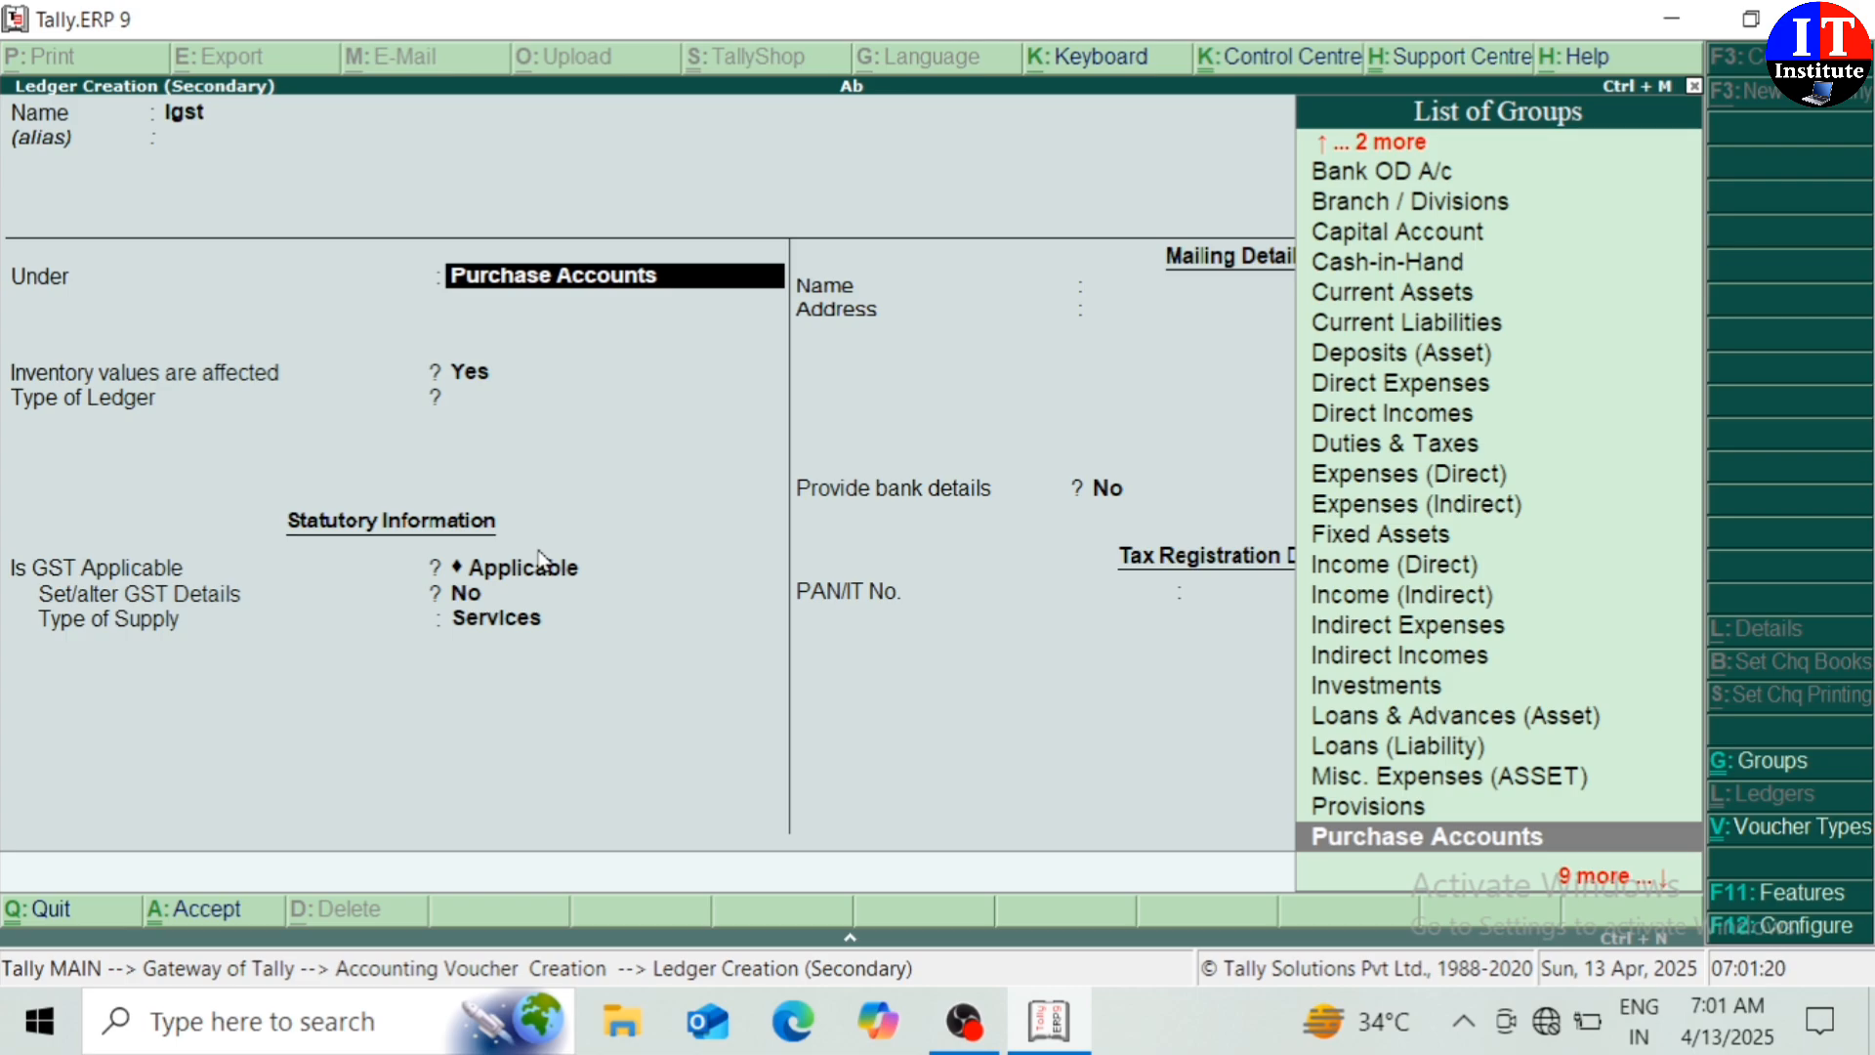
{"action": "type", "text": "Du"}
{"action": "key", "text": "Return"}
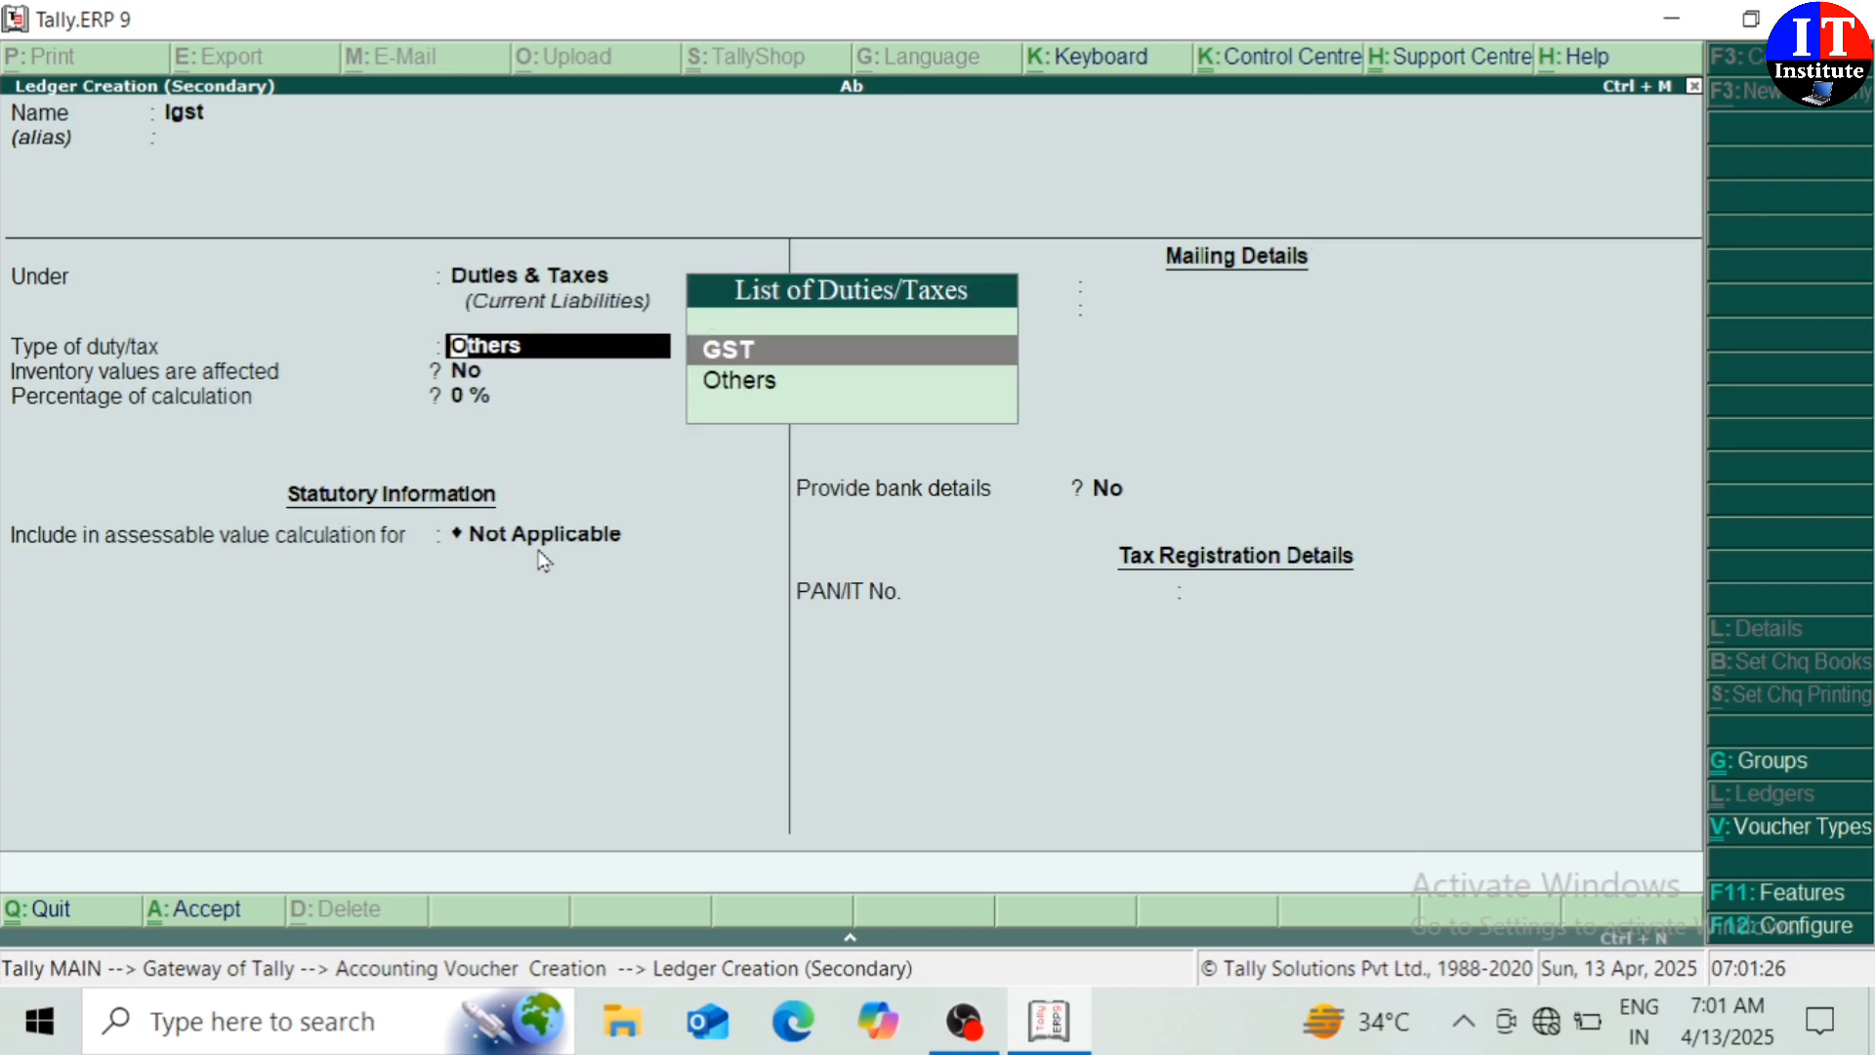
{"action": "key", "text": "Return"}
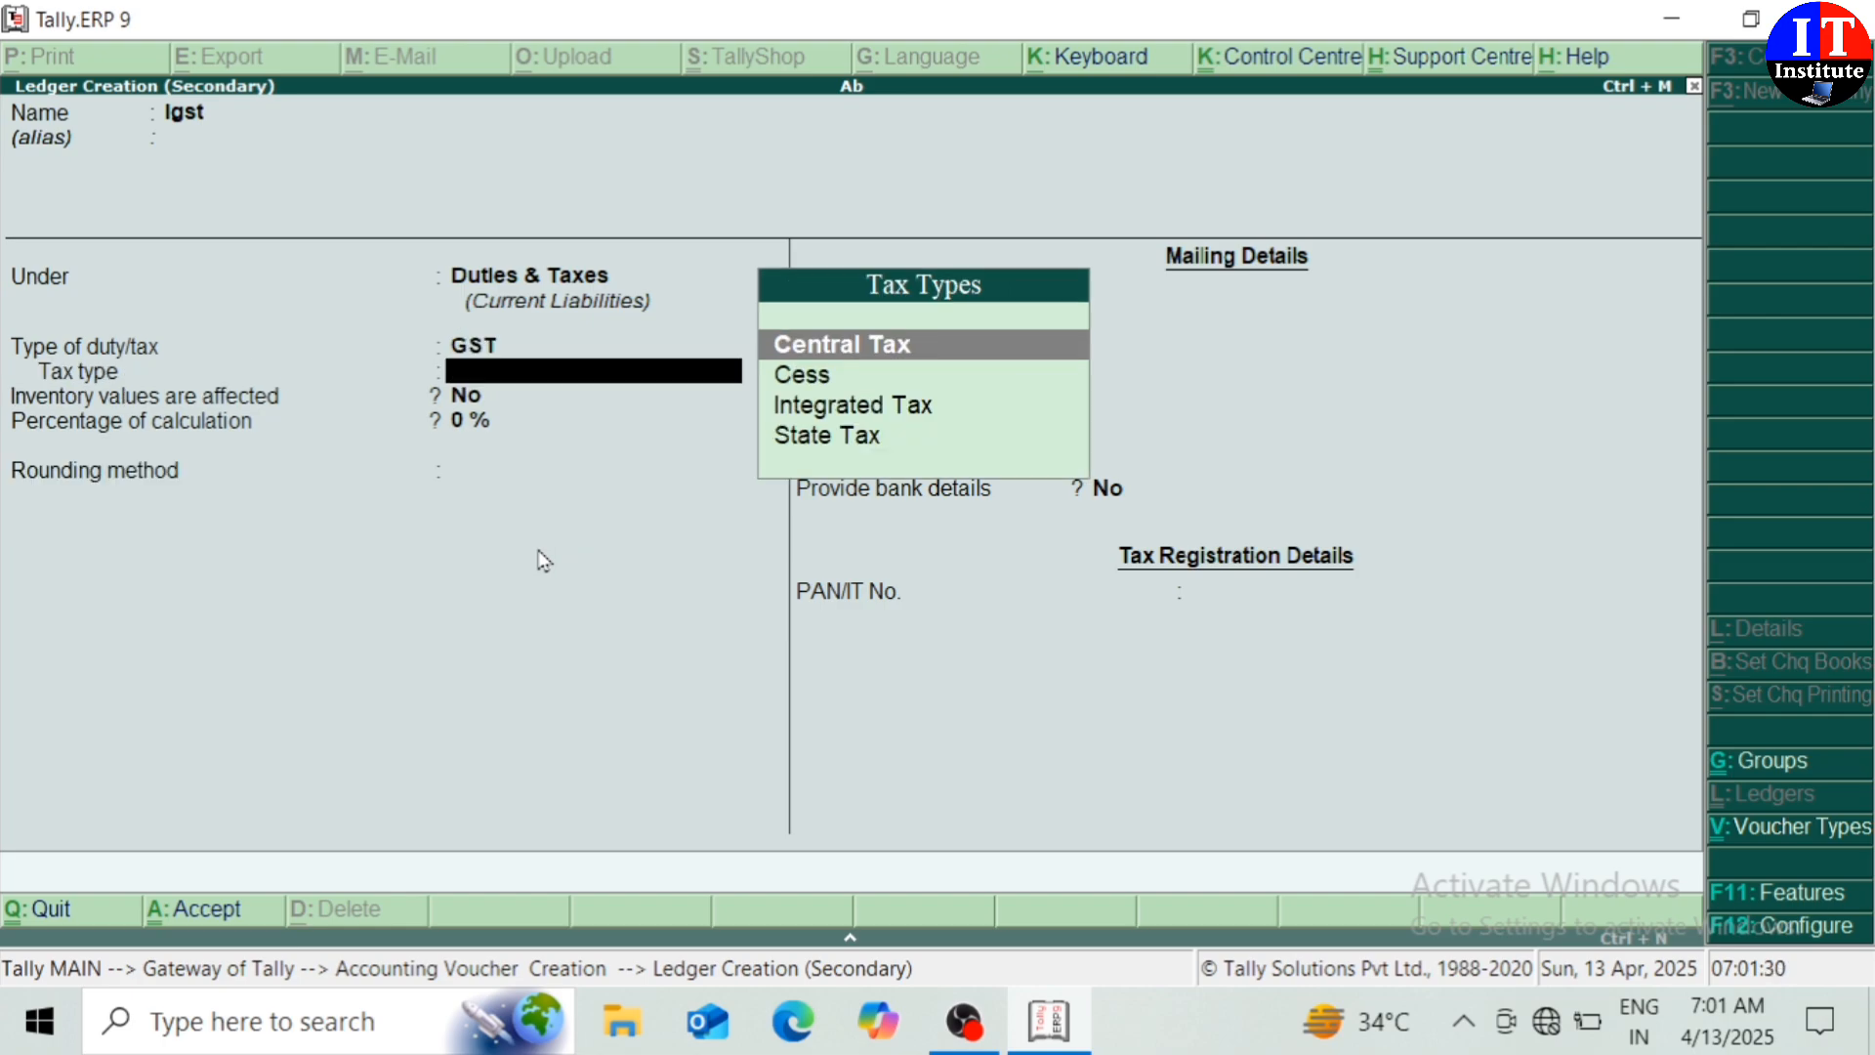
{"action": "key", "text": "Down"}
{"action": "key", "text": "Down"}
{"action": "key", "text": "Return"}
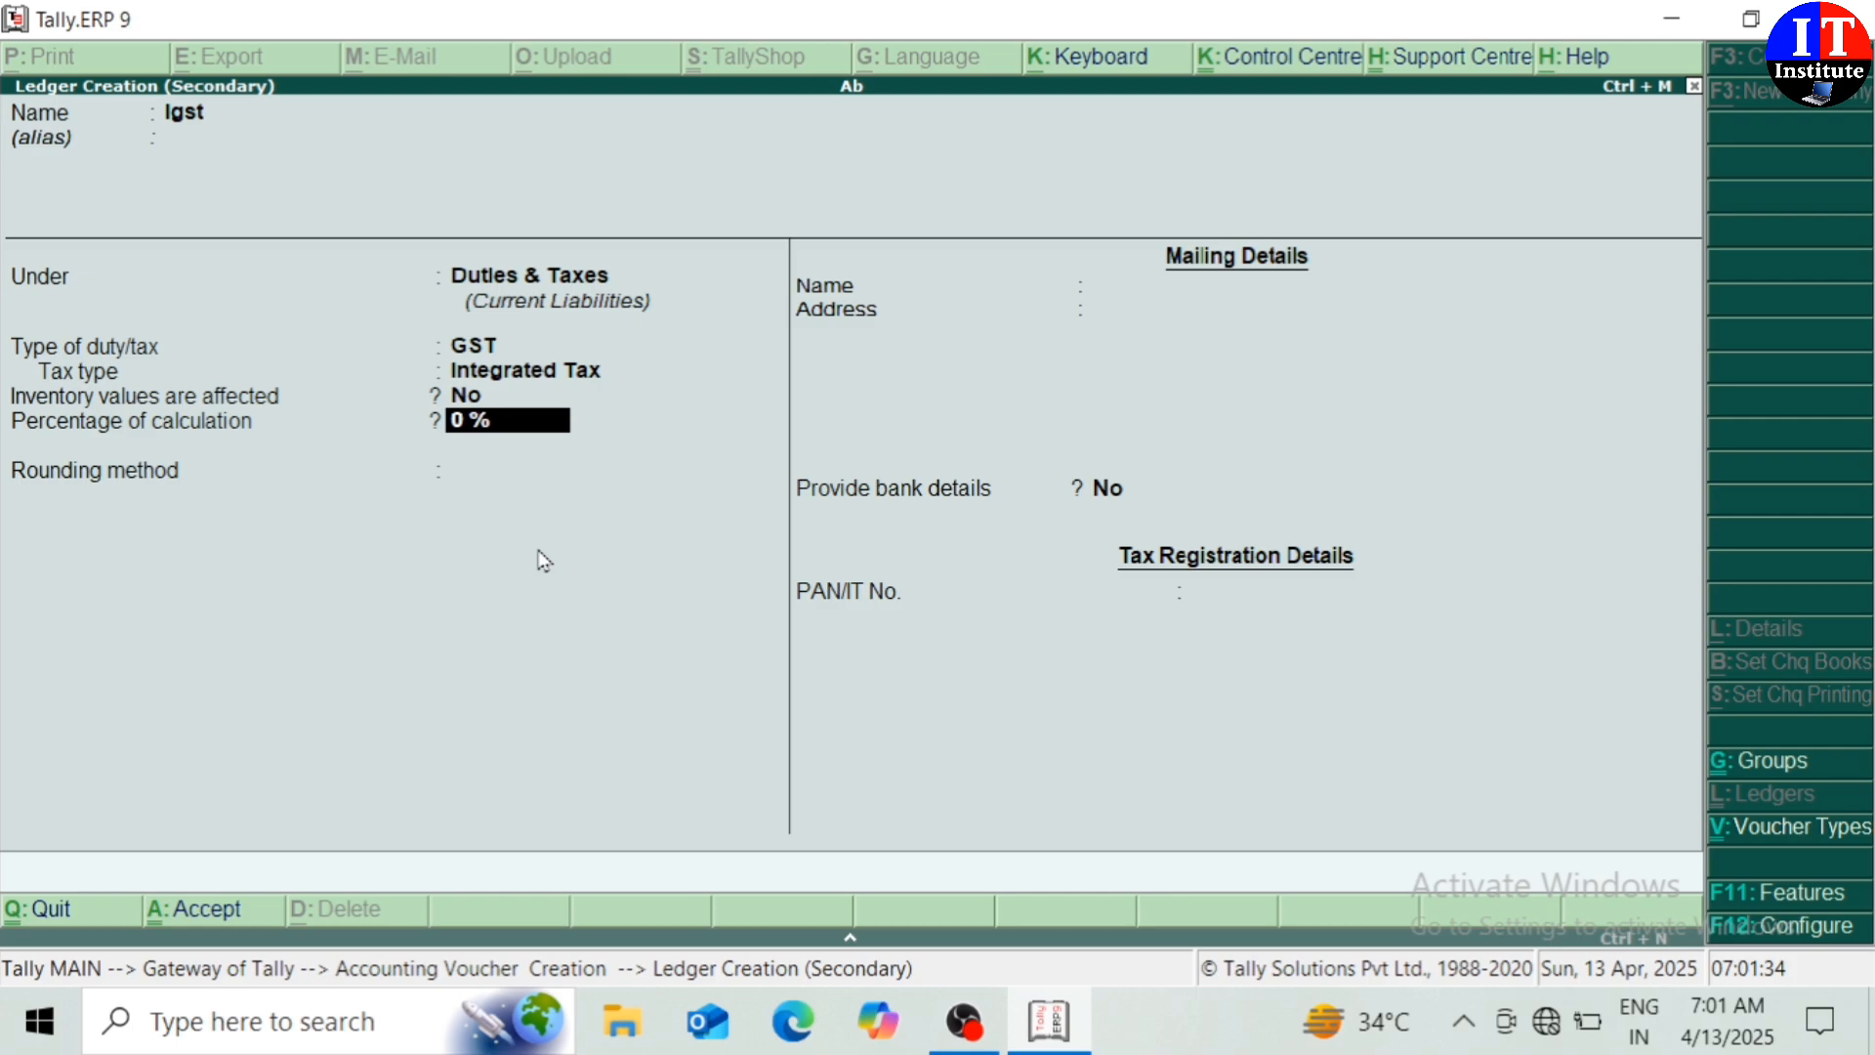
{"action": "type", "text": "12"}
{"action": "key", "text": "Return"}
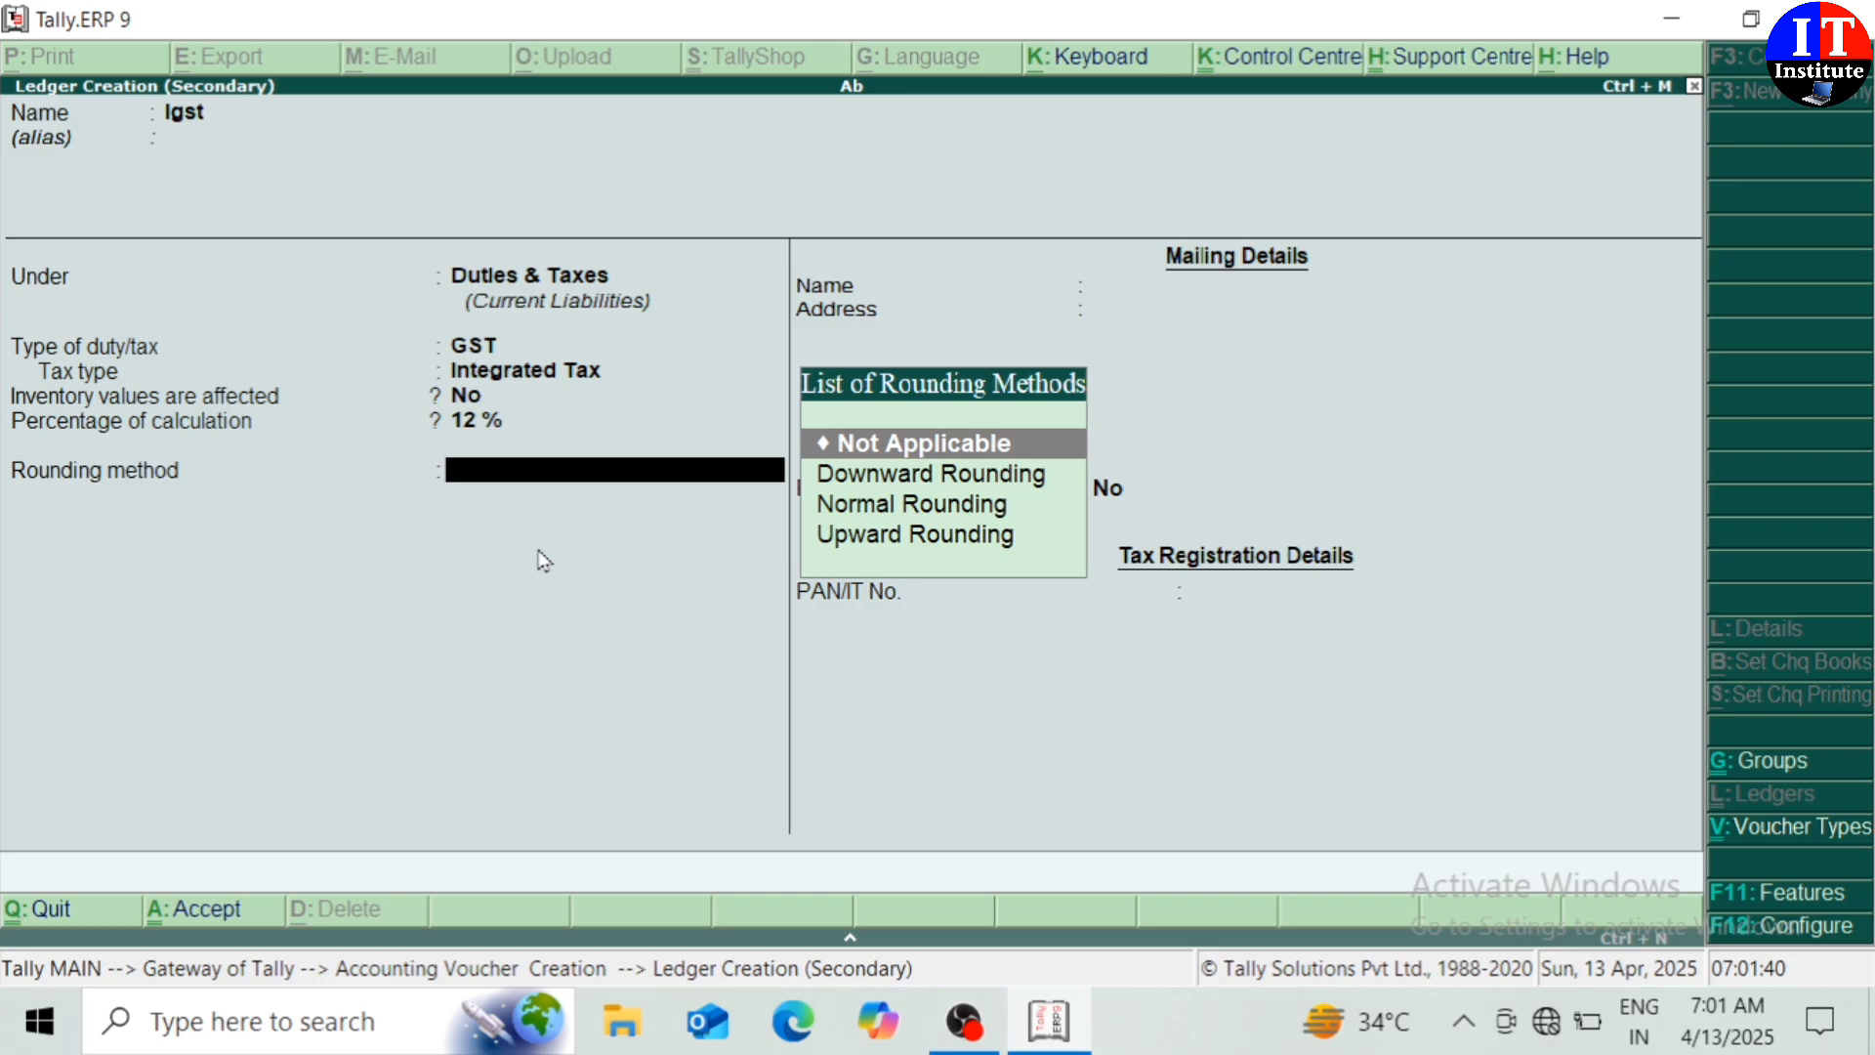
{"action": "key", "text": "Down"}
{"action": "key", "text": "Down"}
{"action": "key", "text": "Return"}
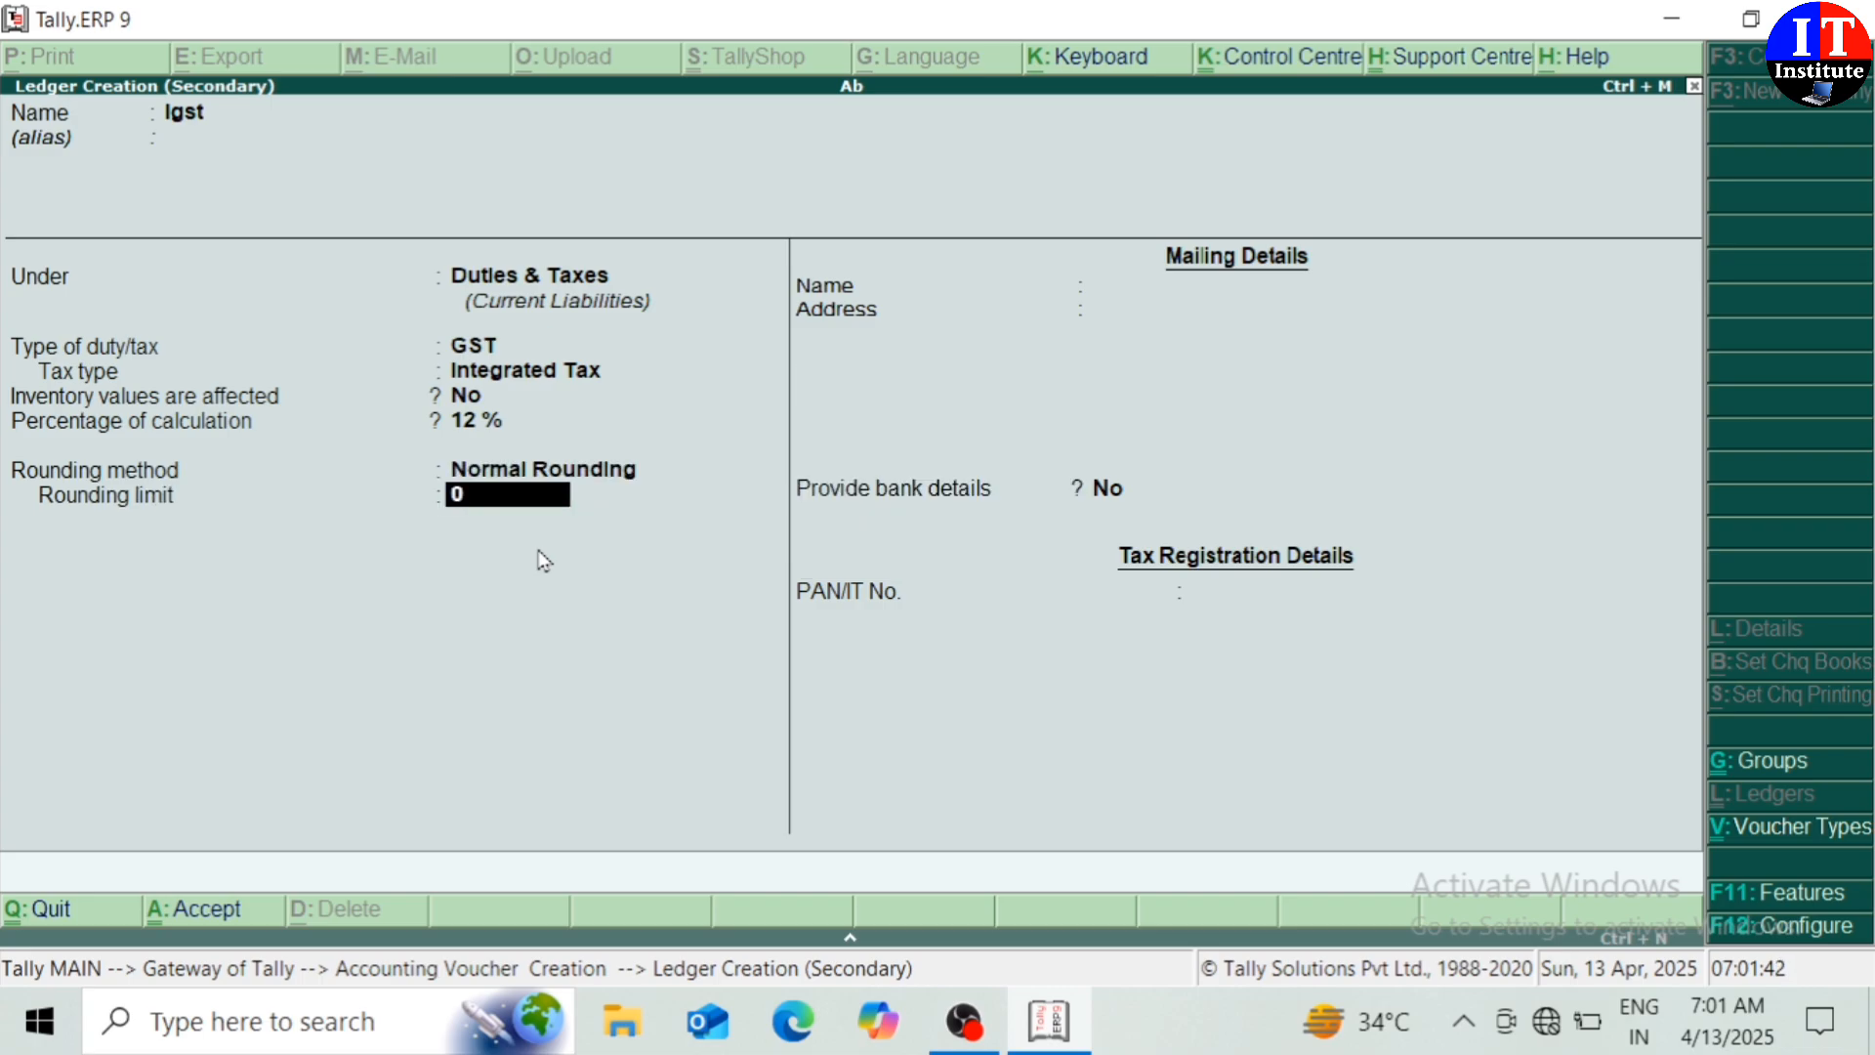
{"action": "key", "text": "Return"}
{"action": "key", "text": "Return"}
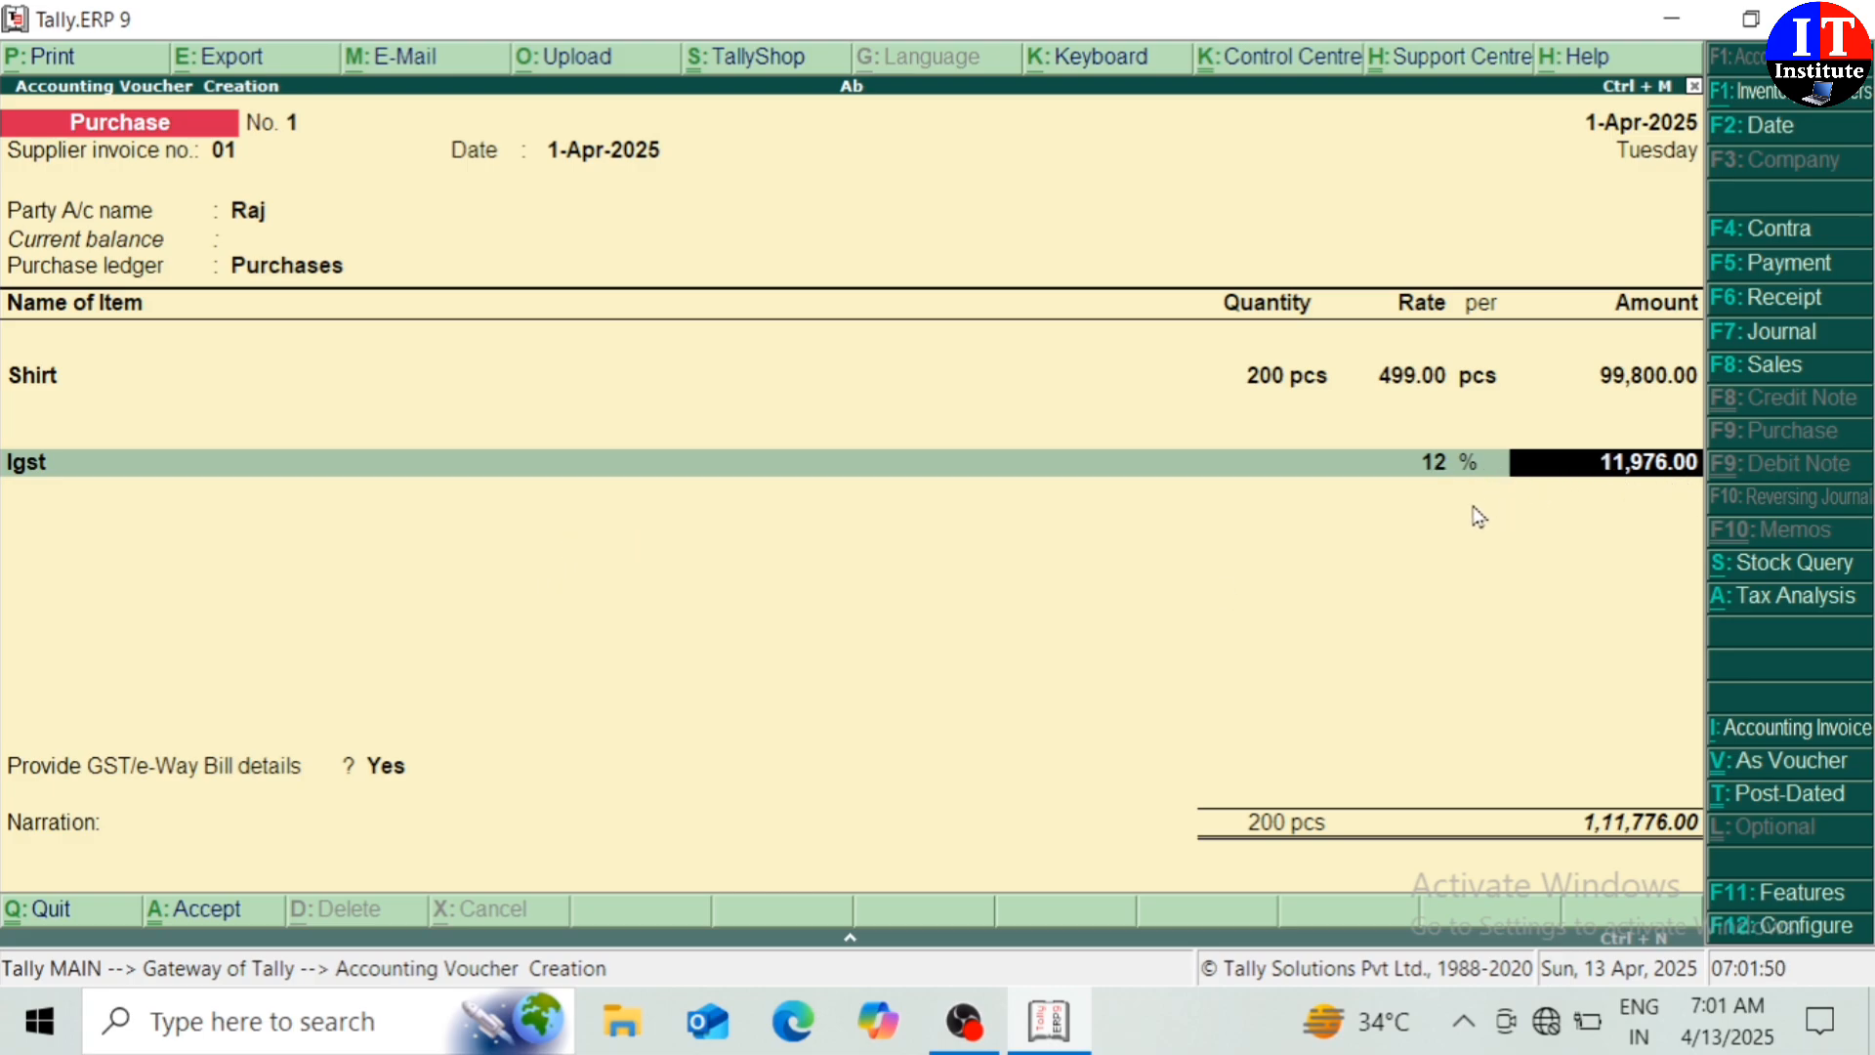
Skip GST/e-Way Bill details, add a new bill reference named after the supplier, and save the purchase
{"action": "key", "text": "Return"}
{"action": "key", "text": "Return"}
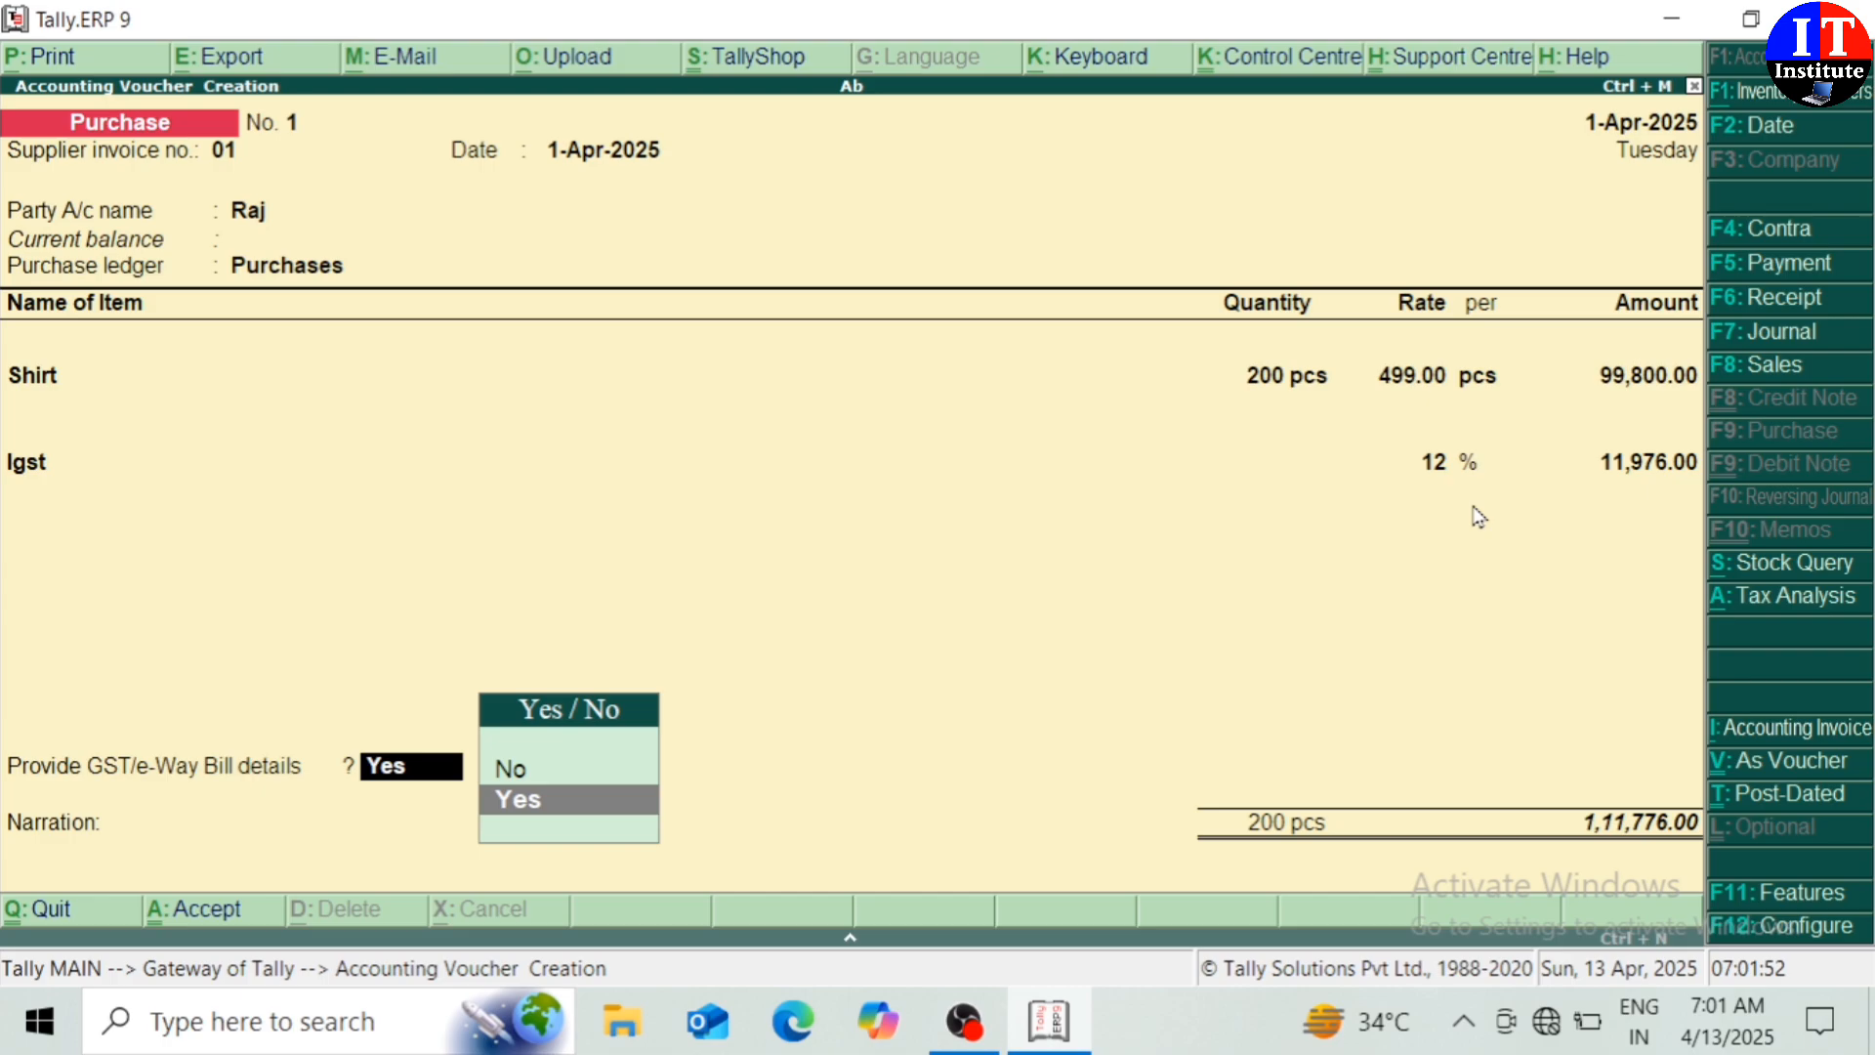
{"action": "key", "text": "Up"}
{"action": "key", "text": "Return"}
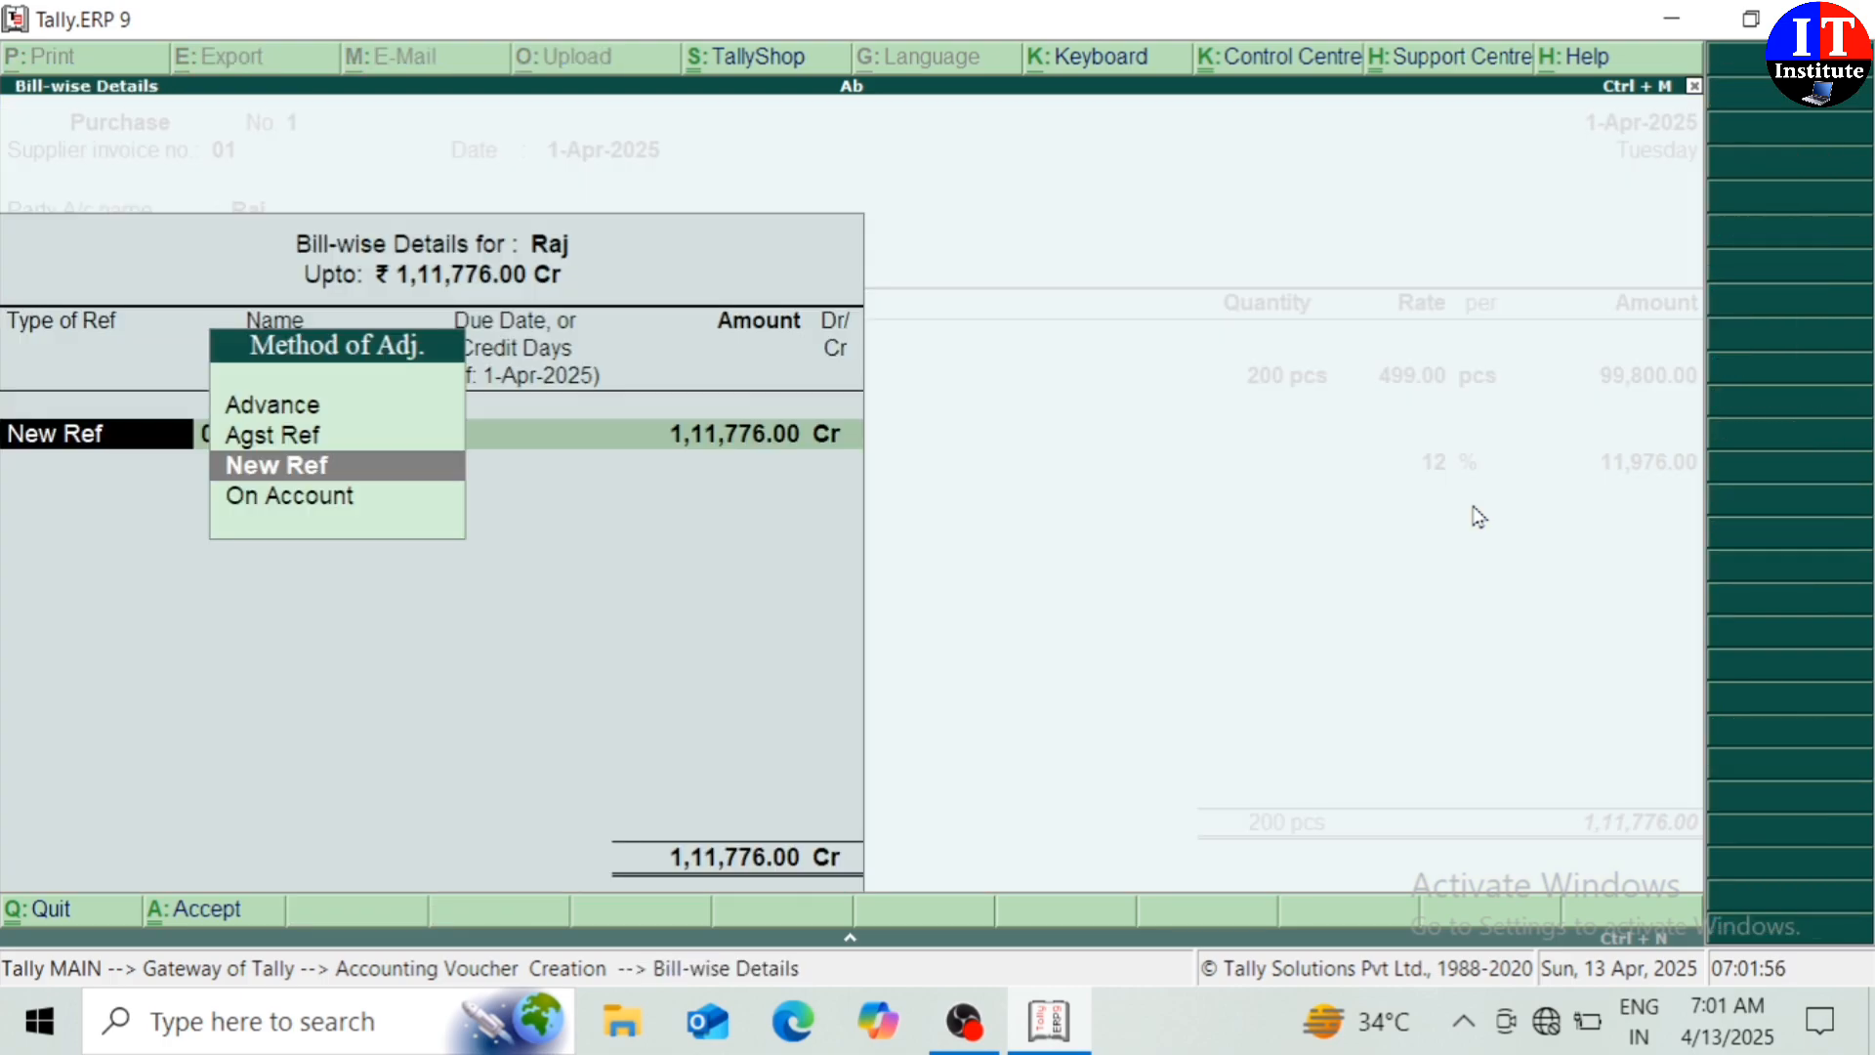
{"action": "key", "text": "Return"}
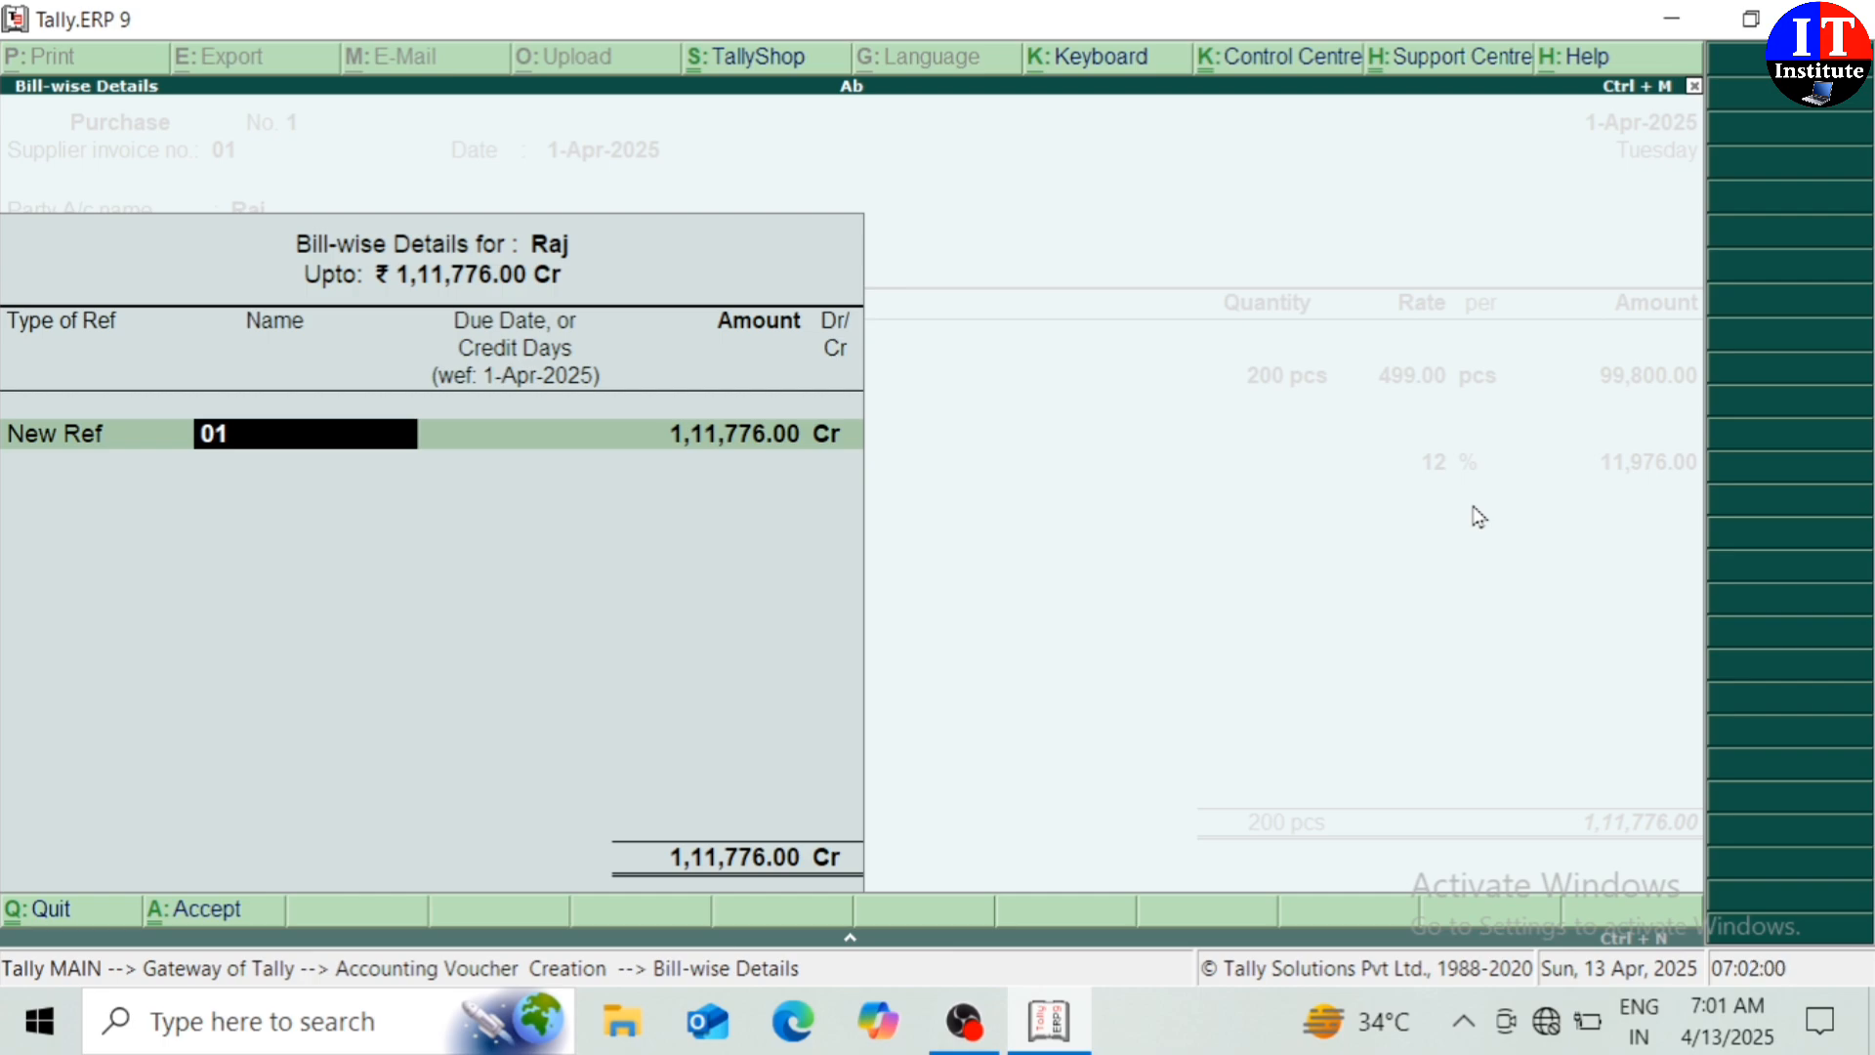
{"action": "type", "text": "Raj"}
{"action": "key", "text": "Return"}
{"action": "key", "text": "Return"}
{"action": "key", "text": "Return"}
{"action": "key", "text": "Return"}
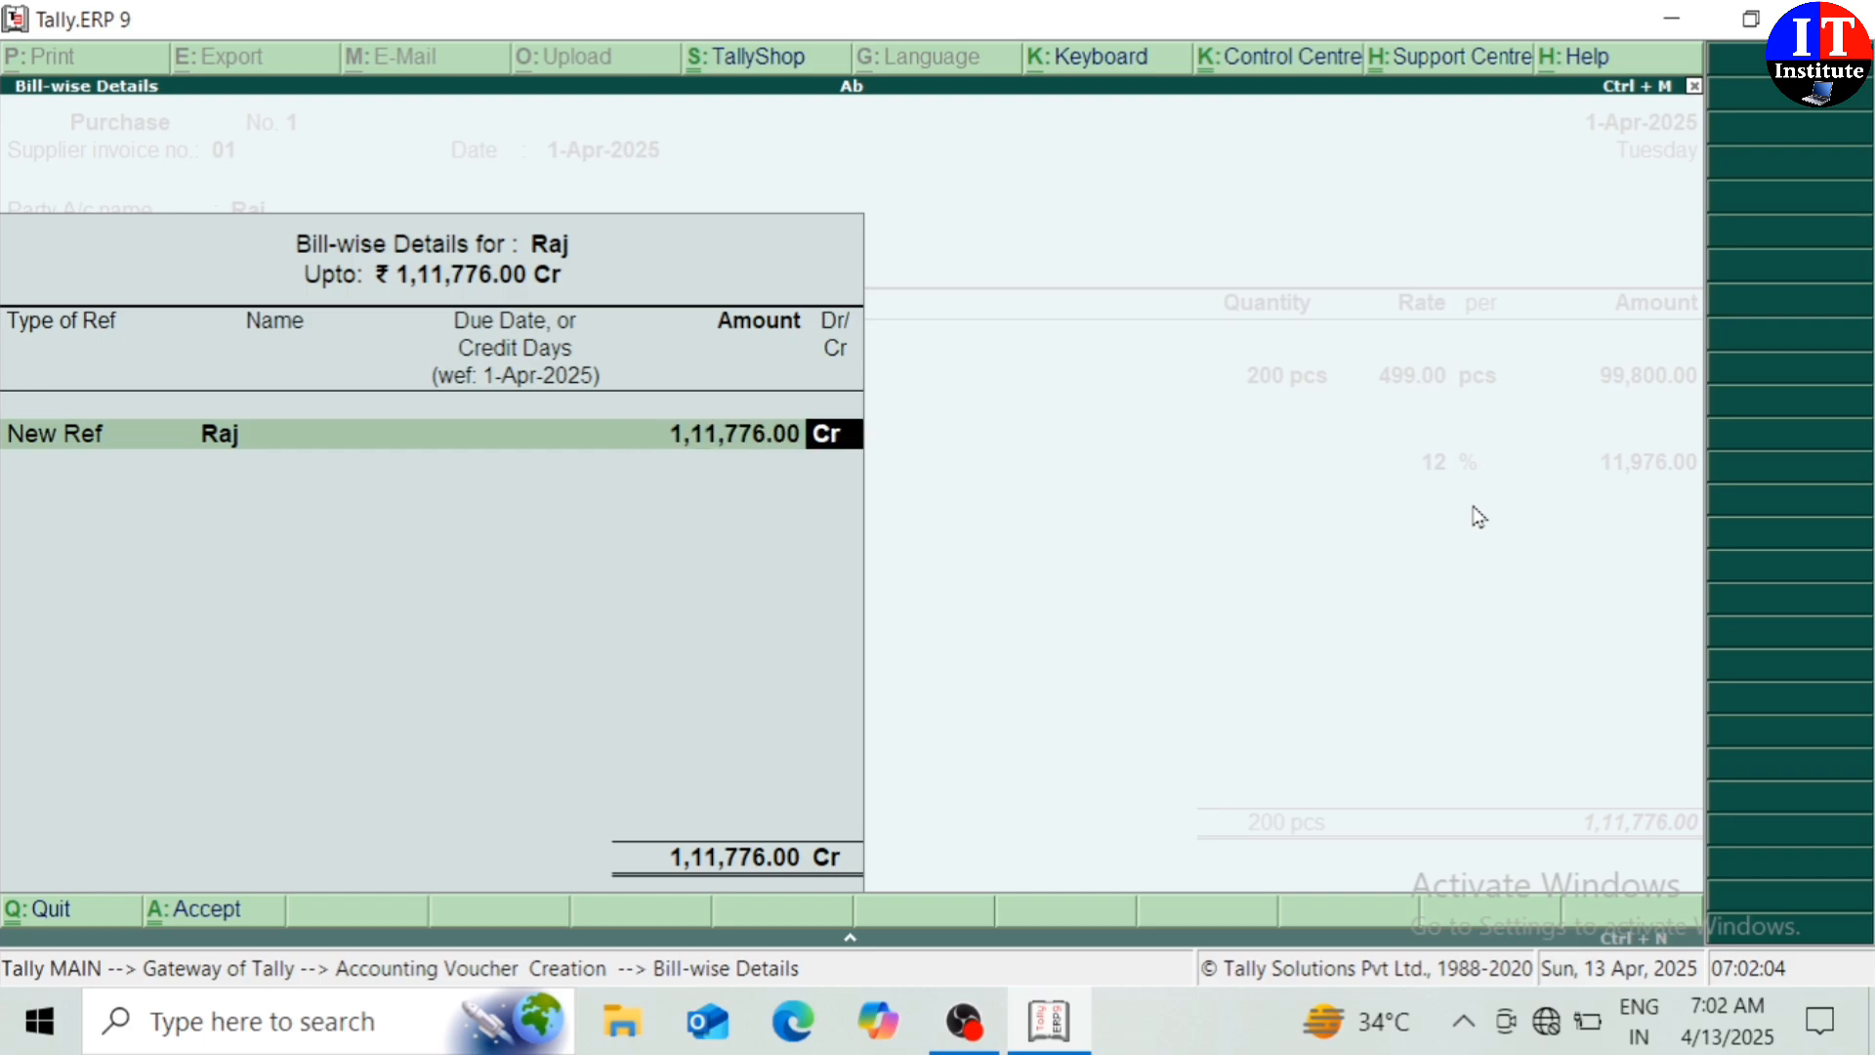
{"action": "key", "text": "Return"}
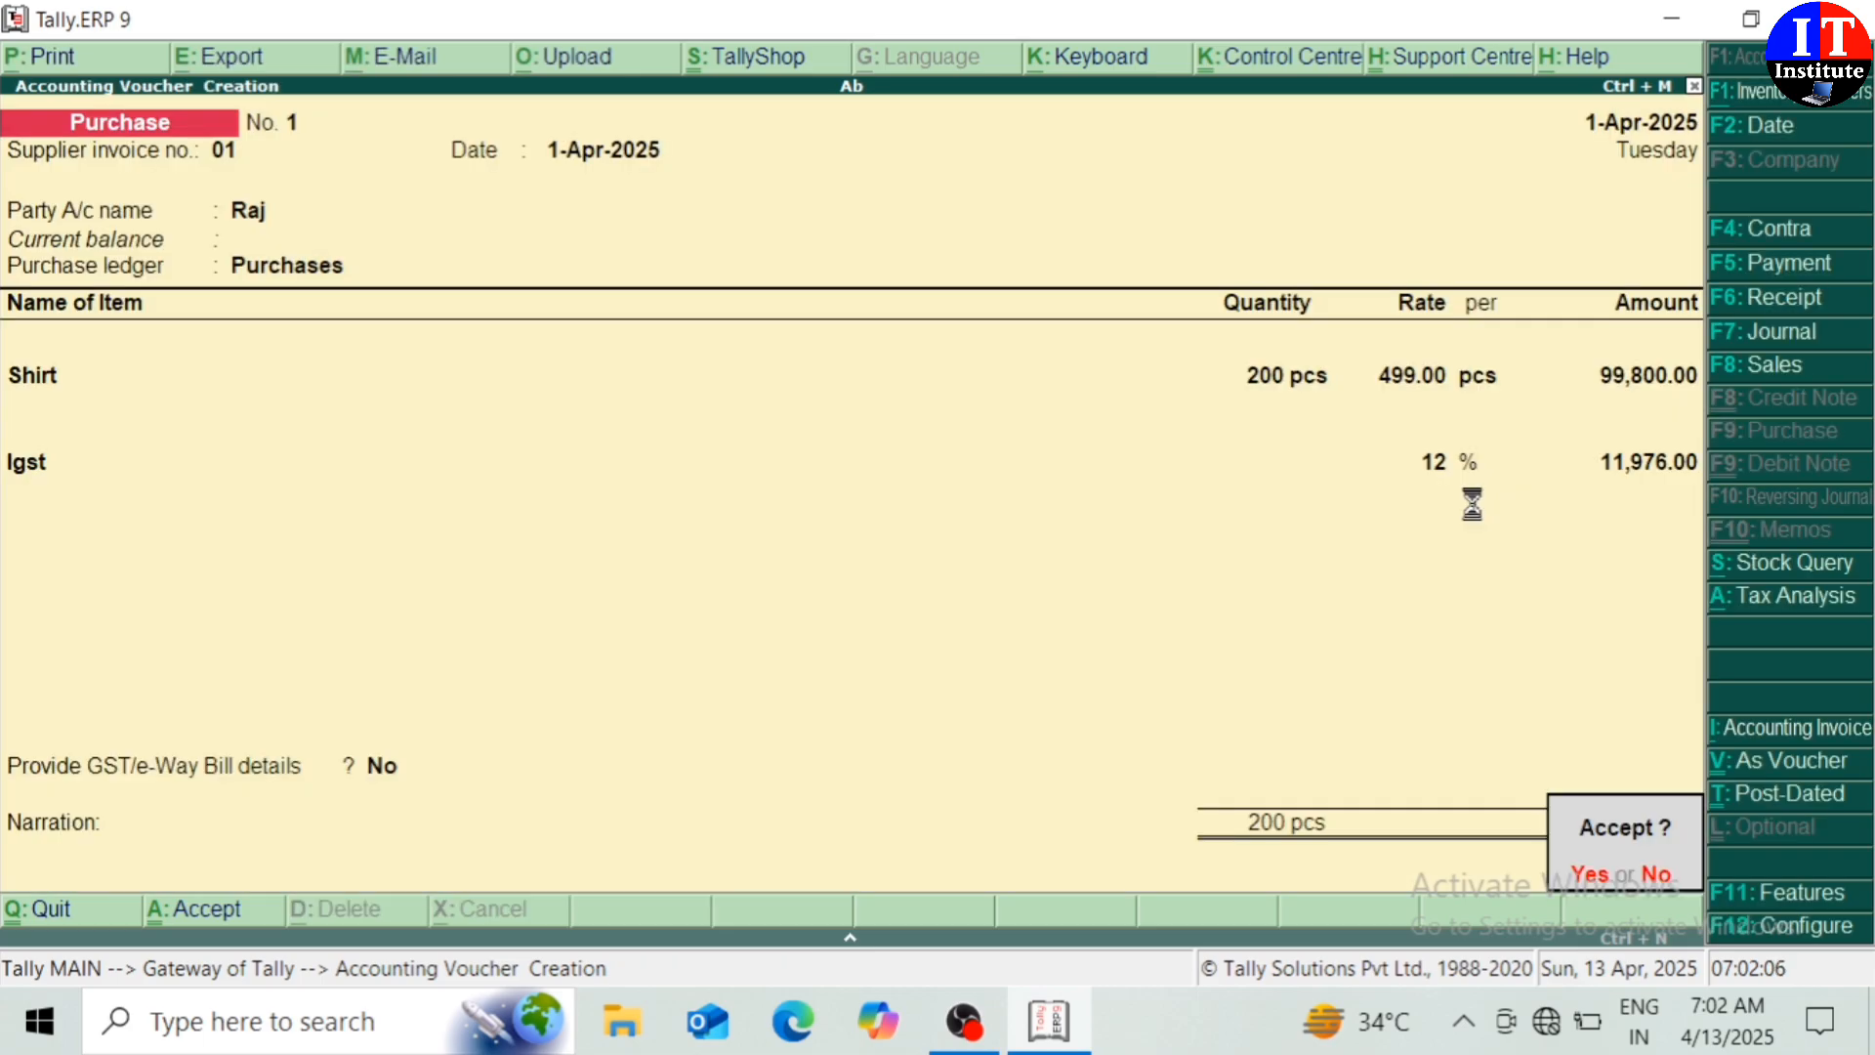
{"action": "key", "text": "Return"}
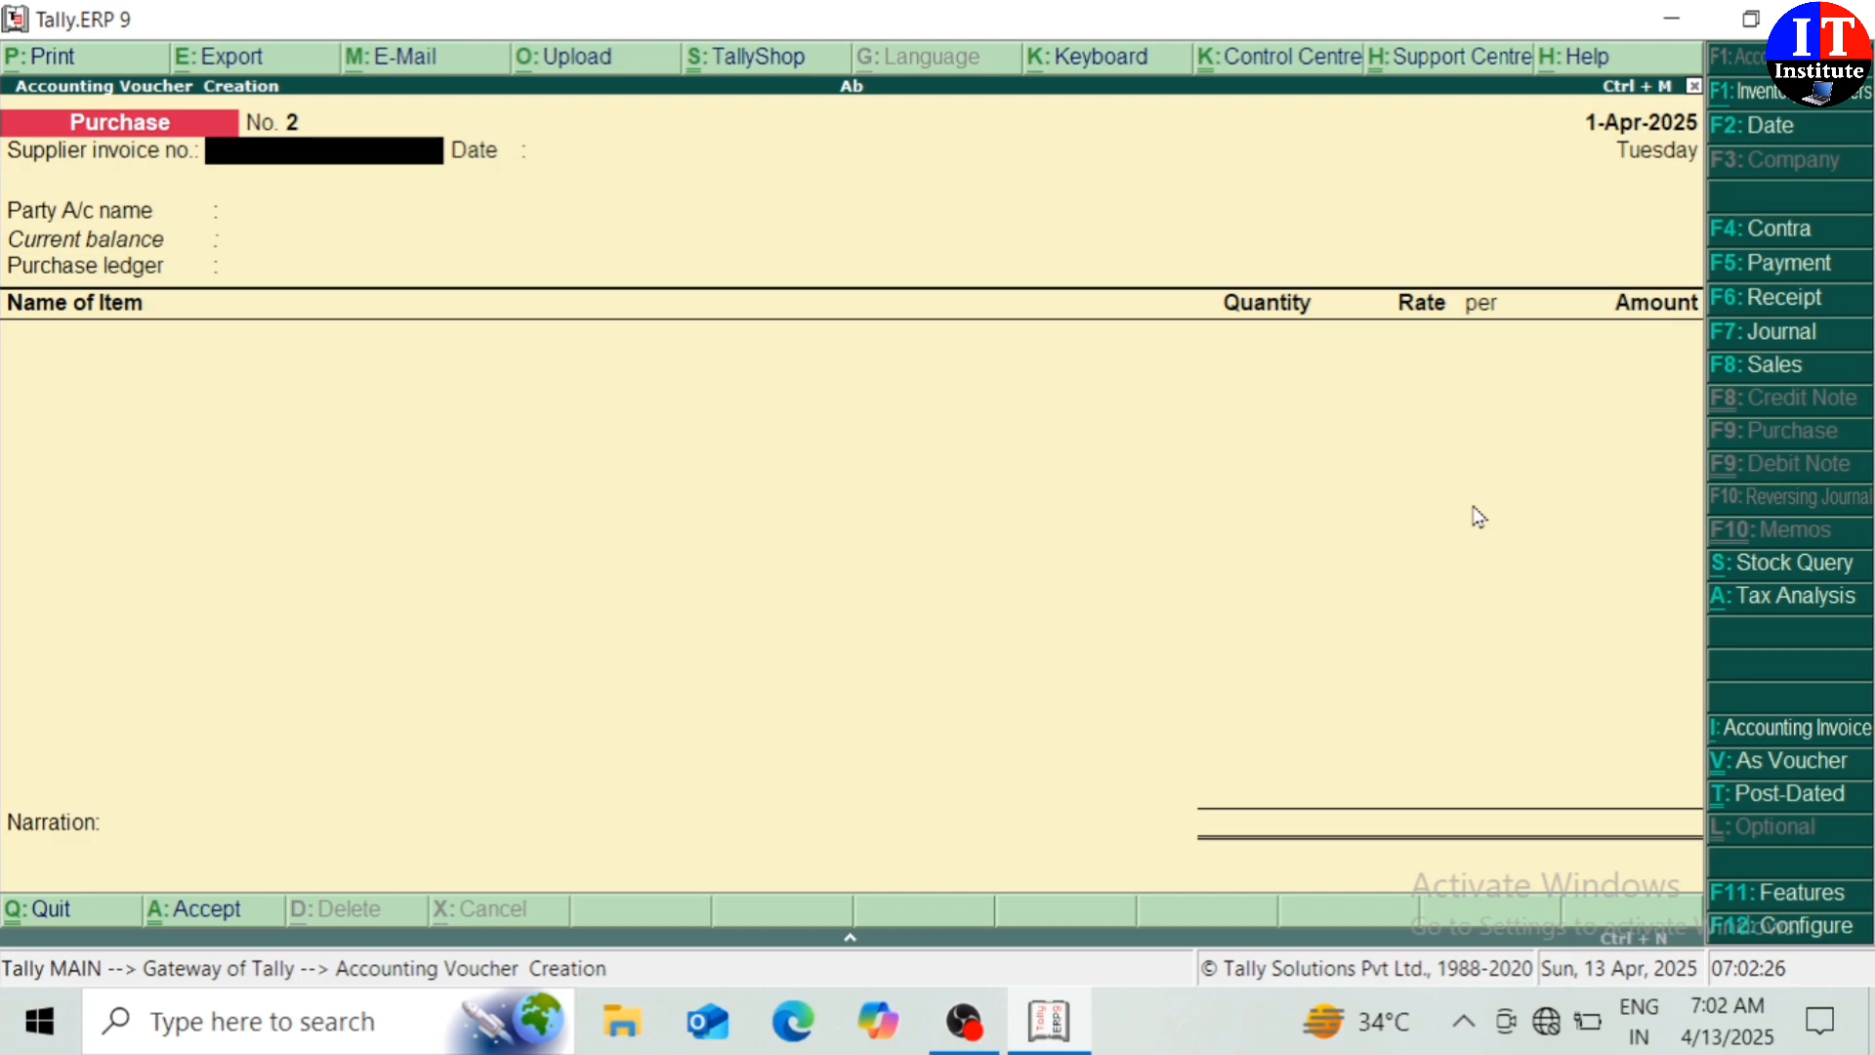
Start a Payment voucher debiting the supplier's ledger 1,11,776.00
{"action": "left_click", "coordinate": [1764, 273]}
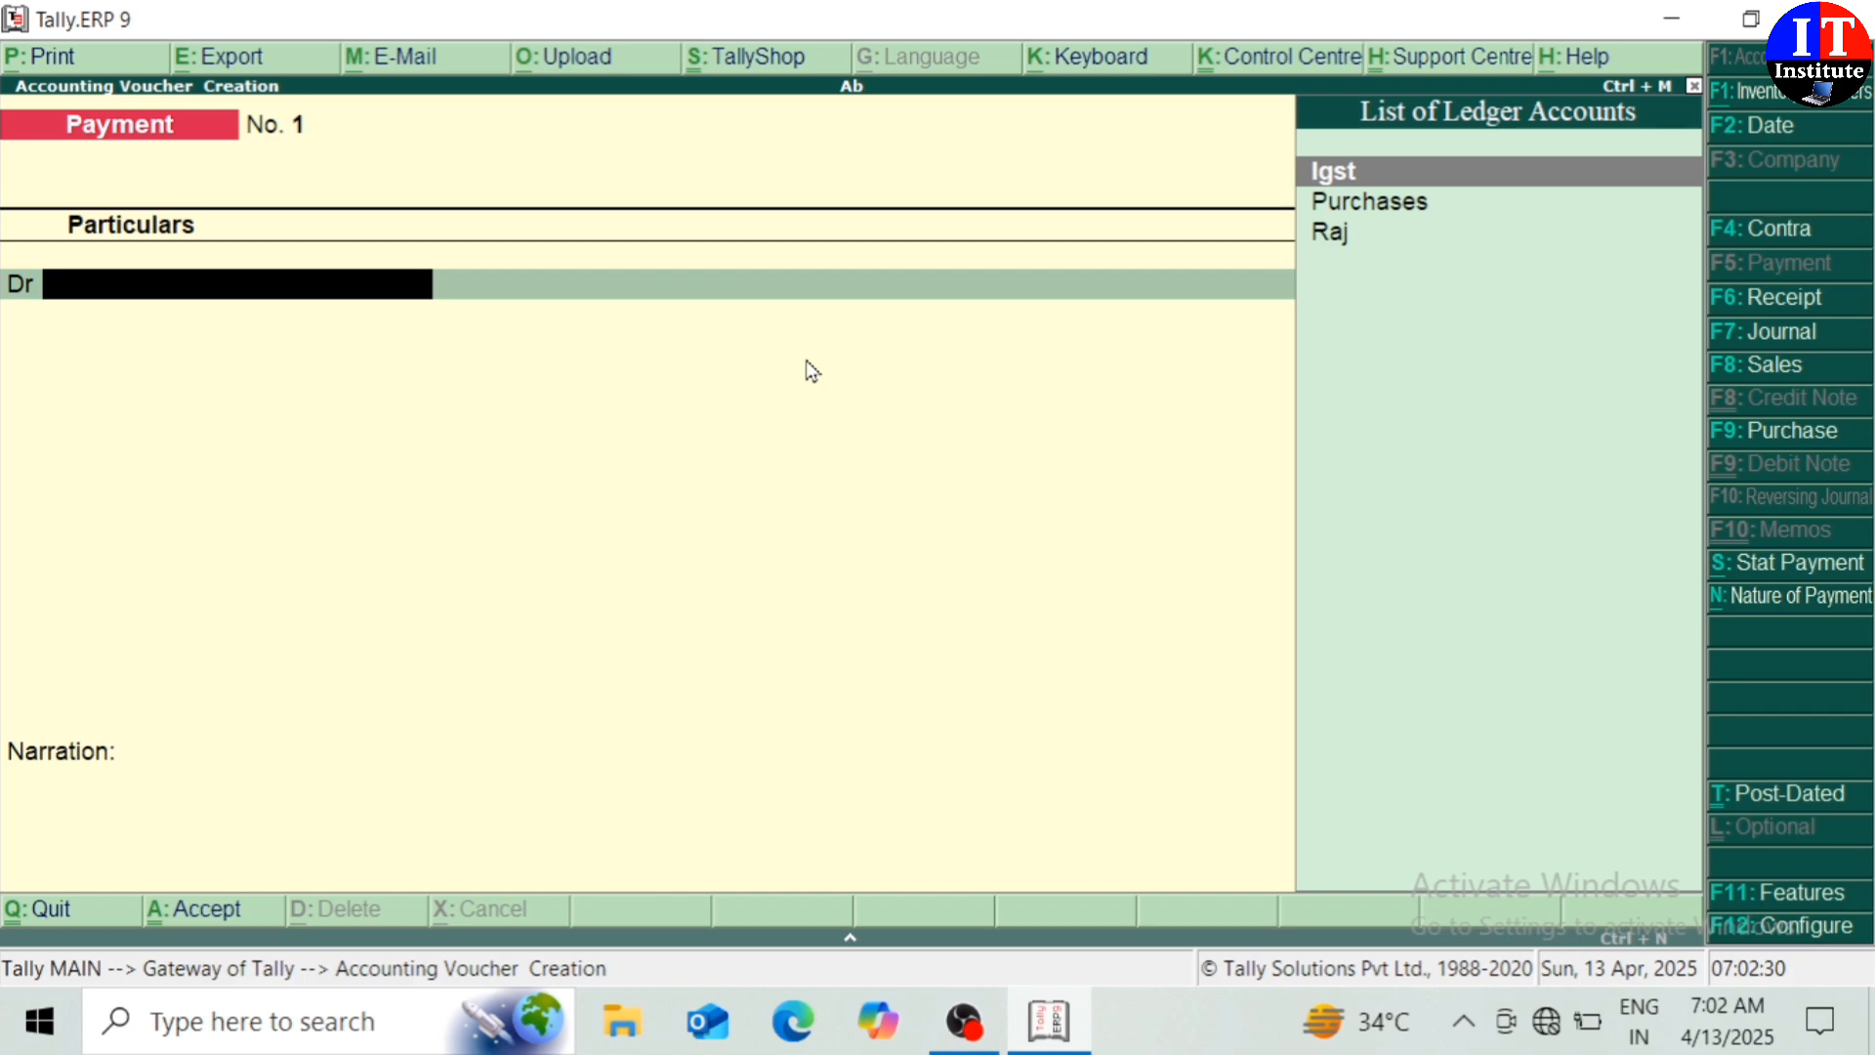
{"action": "key", "text": "Down"}
{"action": "key", "text": "Down"}
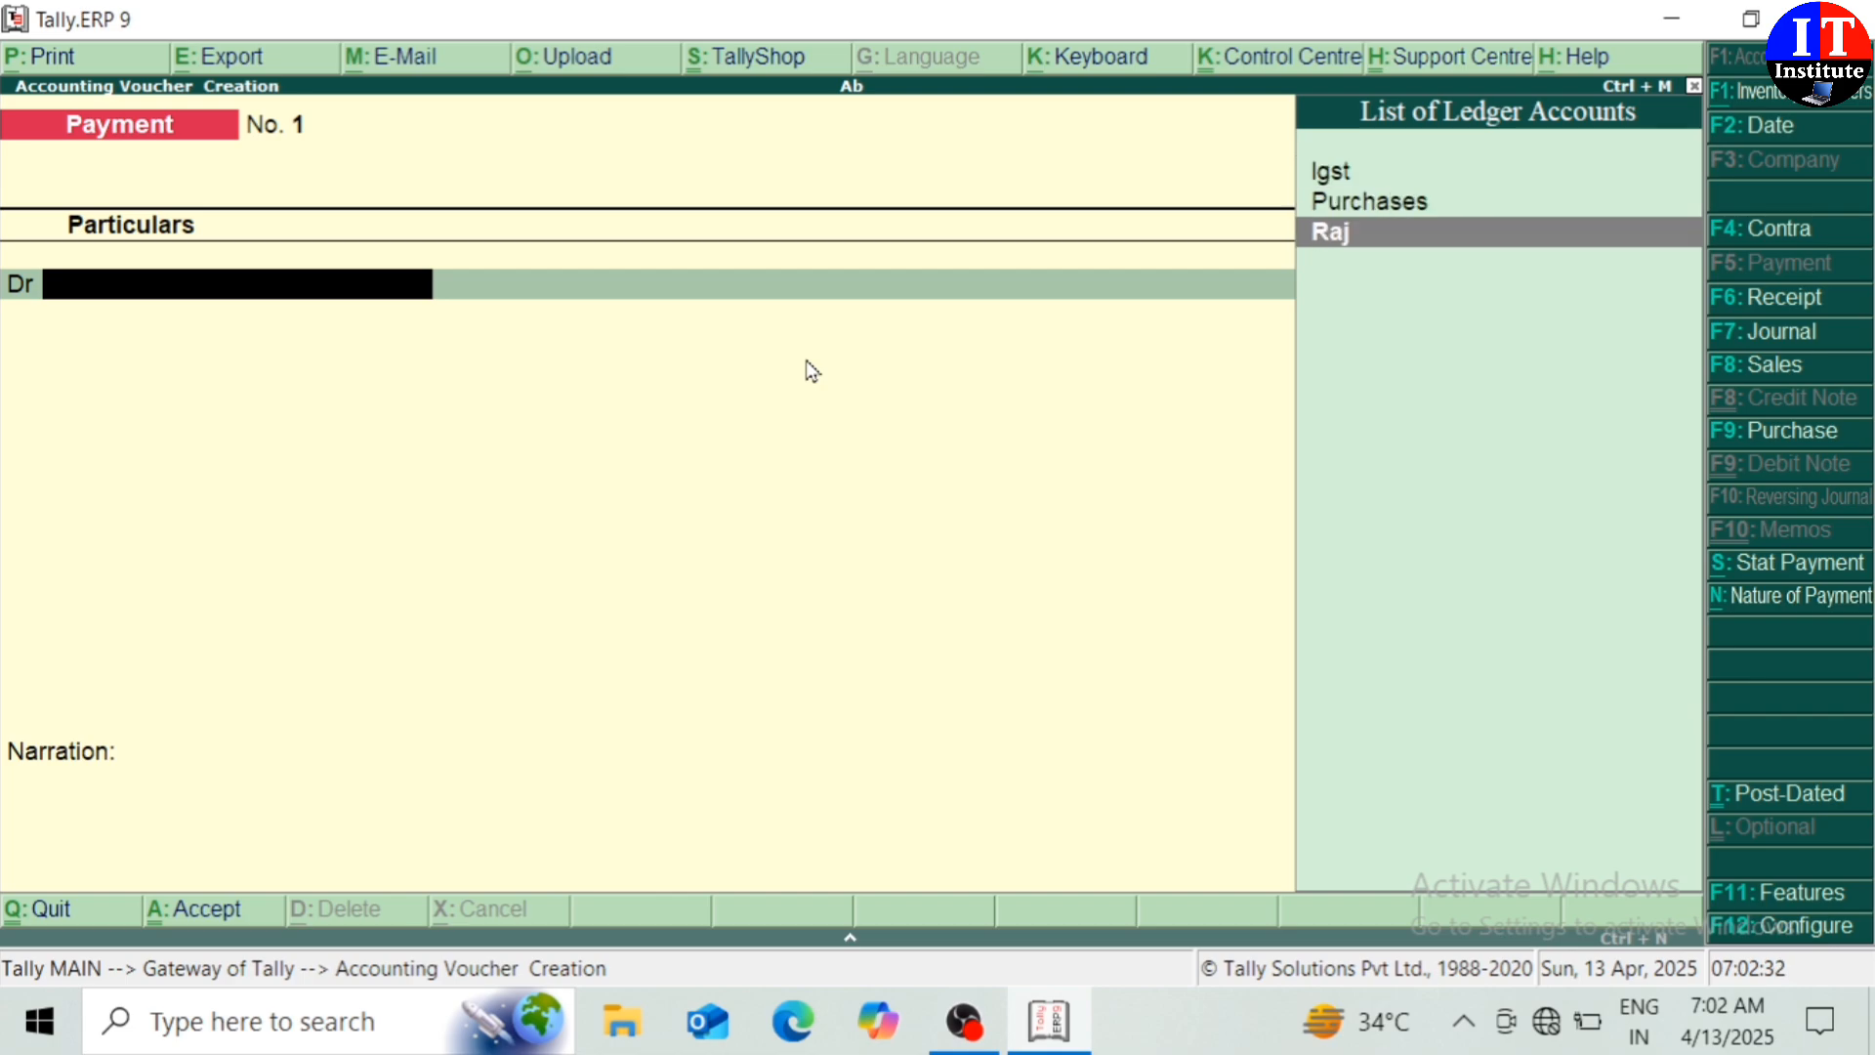
{"action": "key", "text": "Return"}
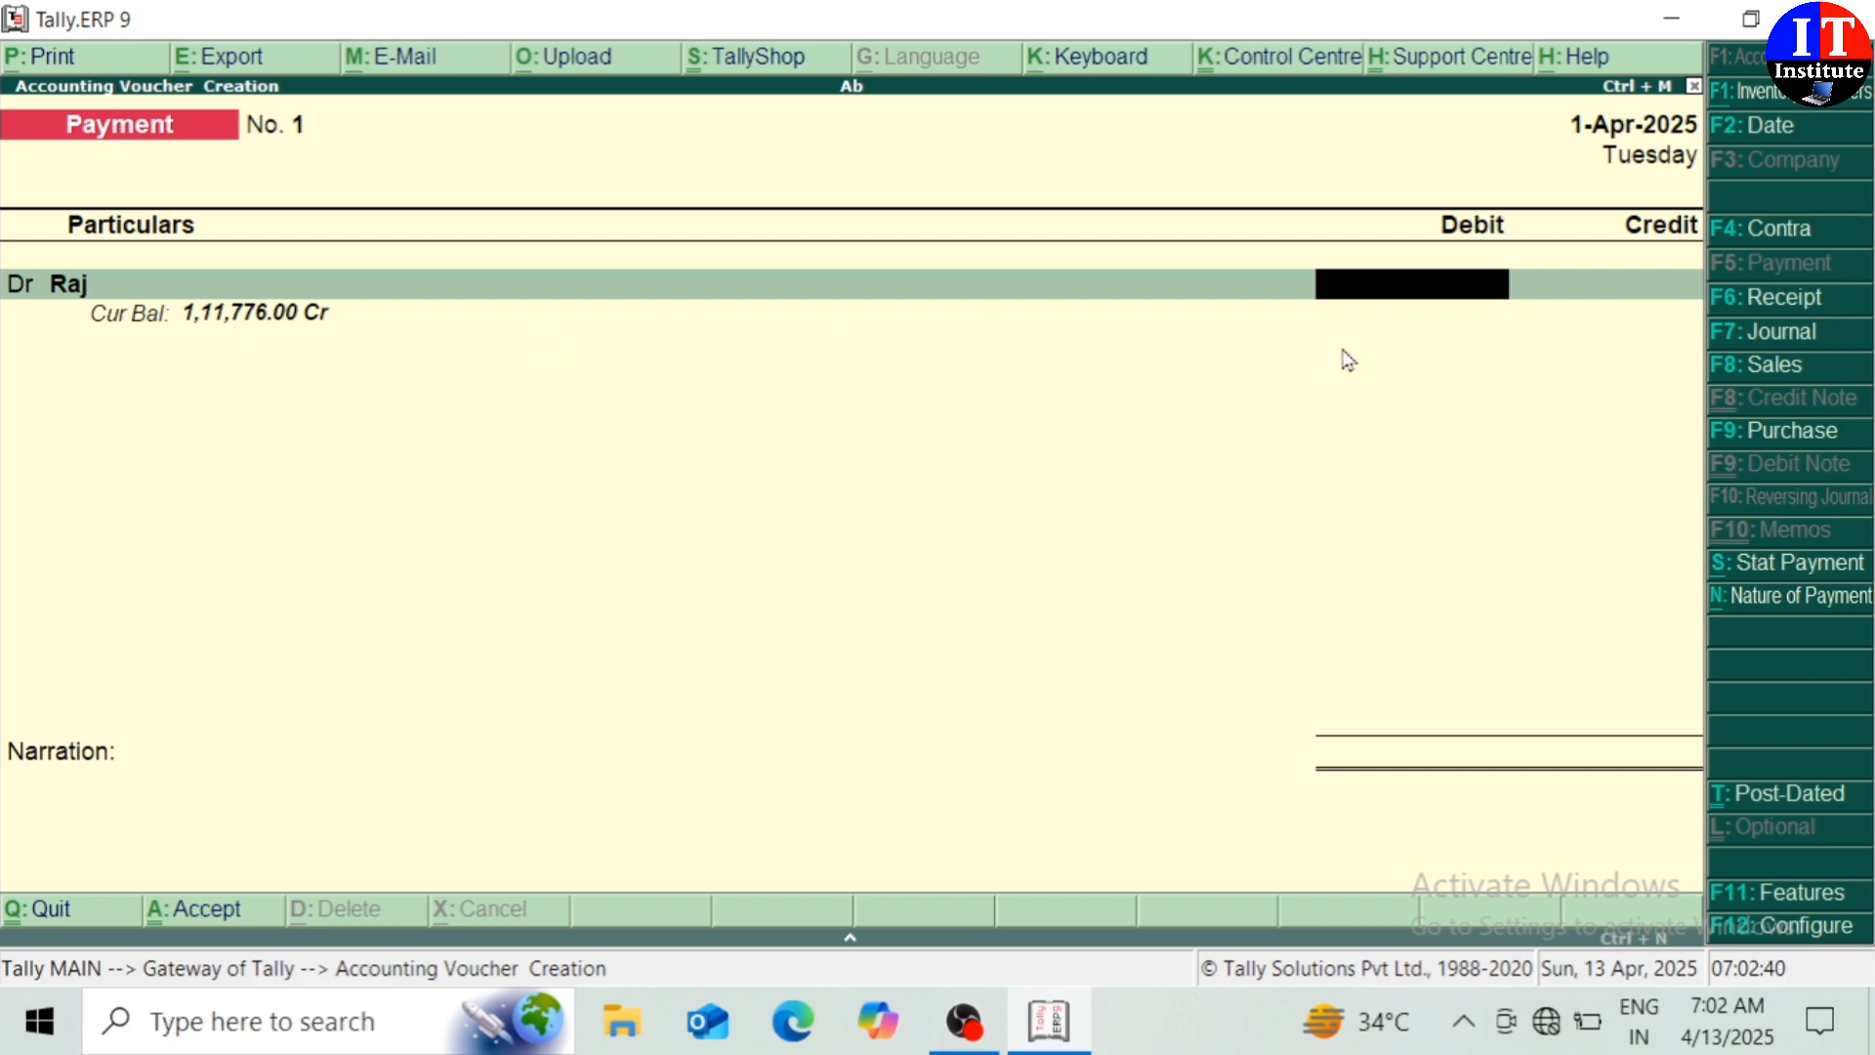
{"action": "type", "text": "1"}
{"action": "type", "text": "11776"}
{"action": "key", "text": "Return"}
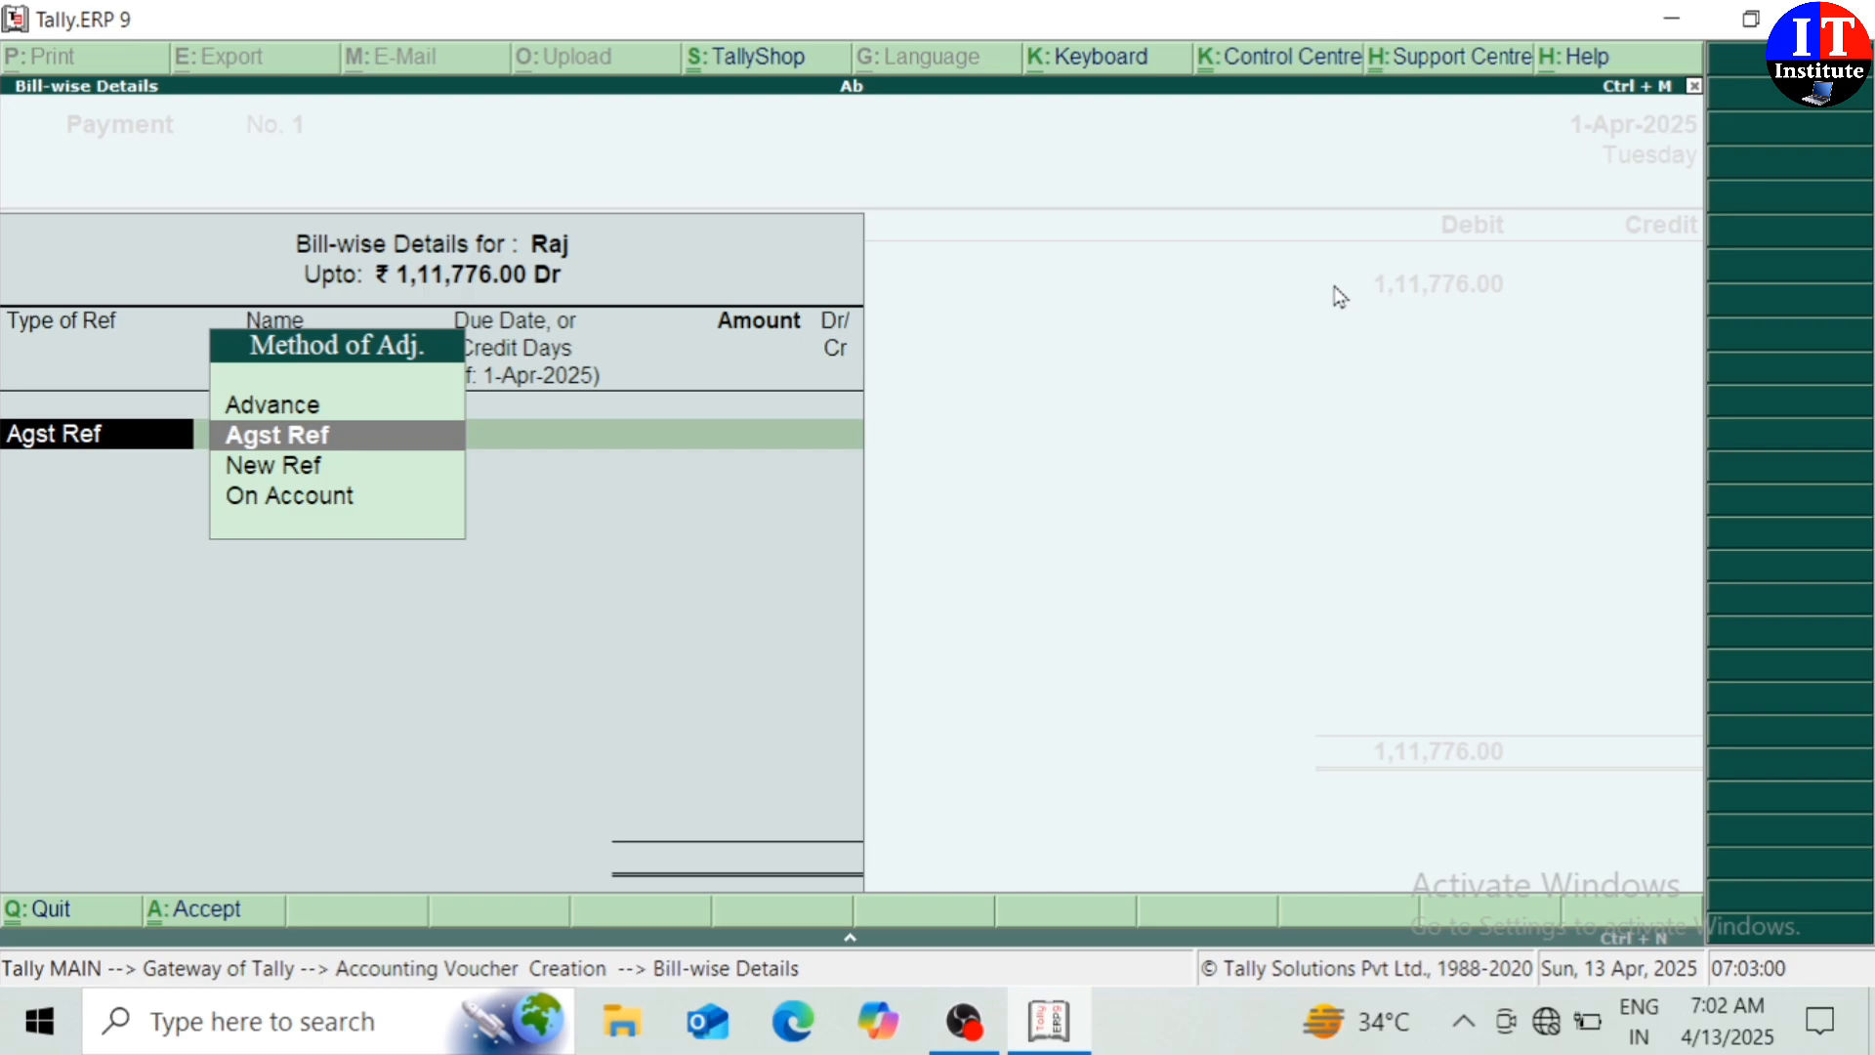
Settle the payment against the supplier's pending purchase bill and credit Cash
{"action": "key", "text": "Return"}
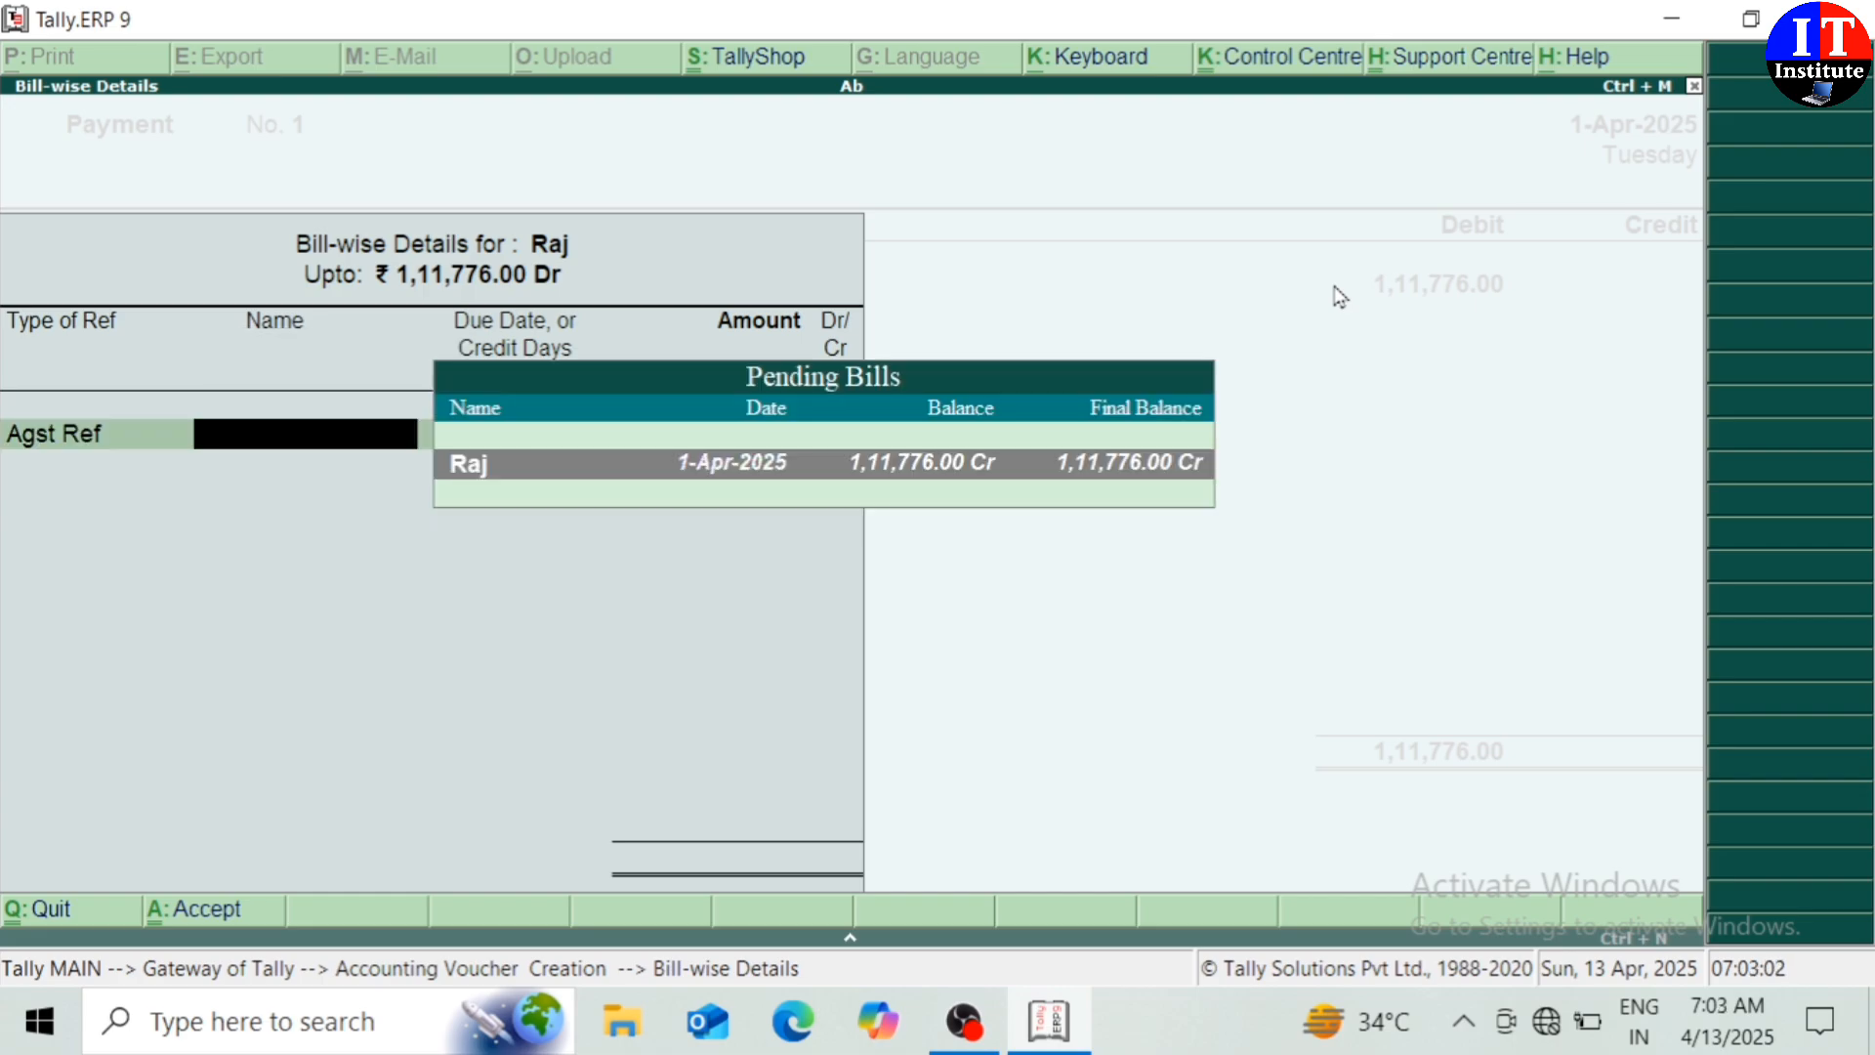
{"action": "key", "text": "Return"}
{"action": "key", "text": "Return"}
{"action": "key", "text": "Return"}
{"action": "key", "text": "Return"}
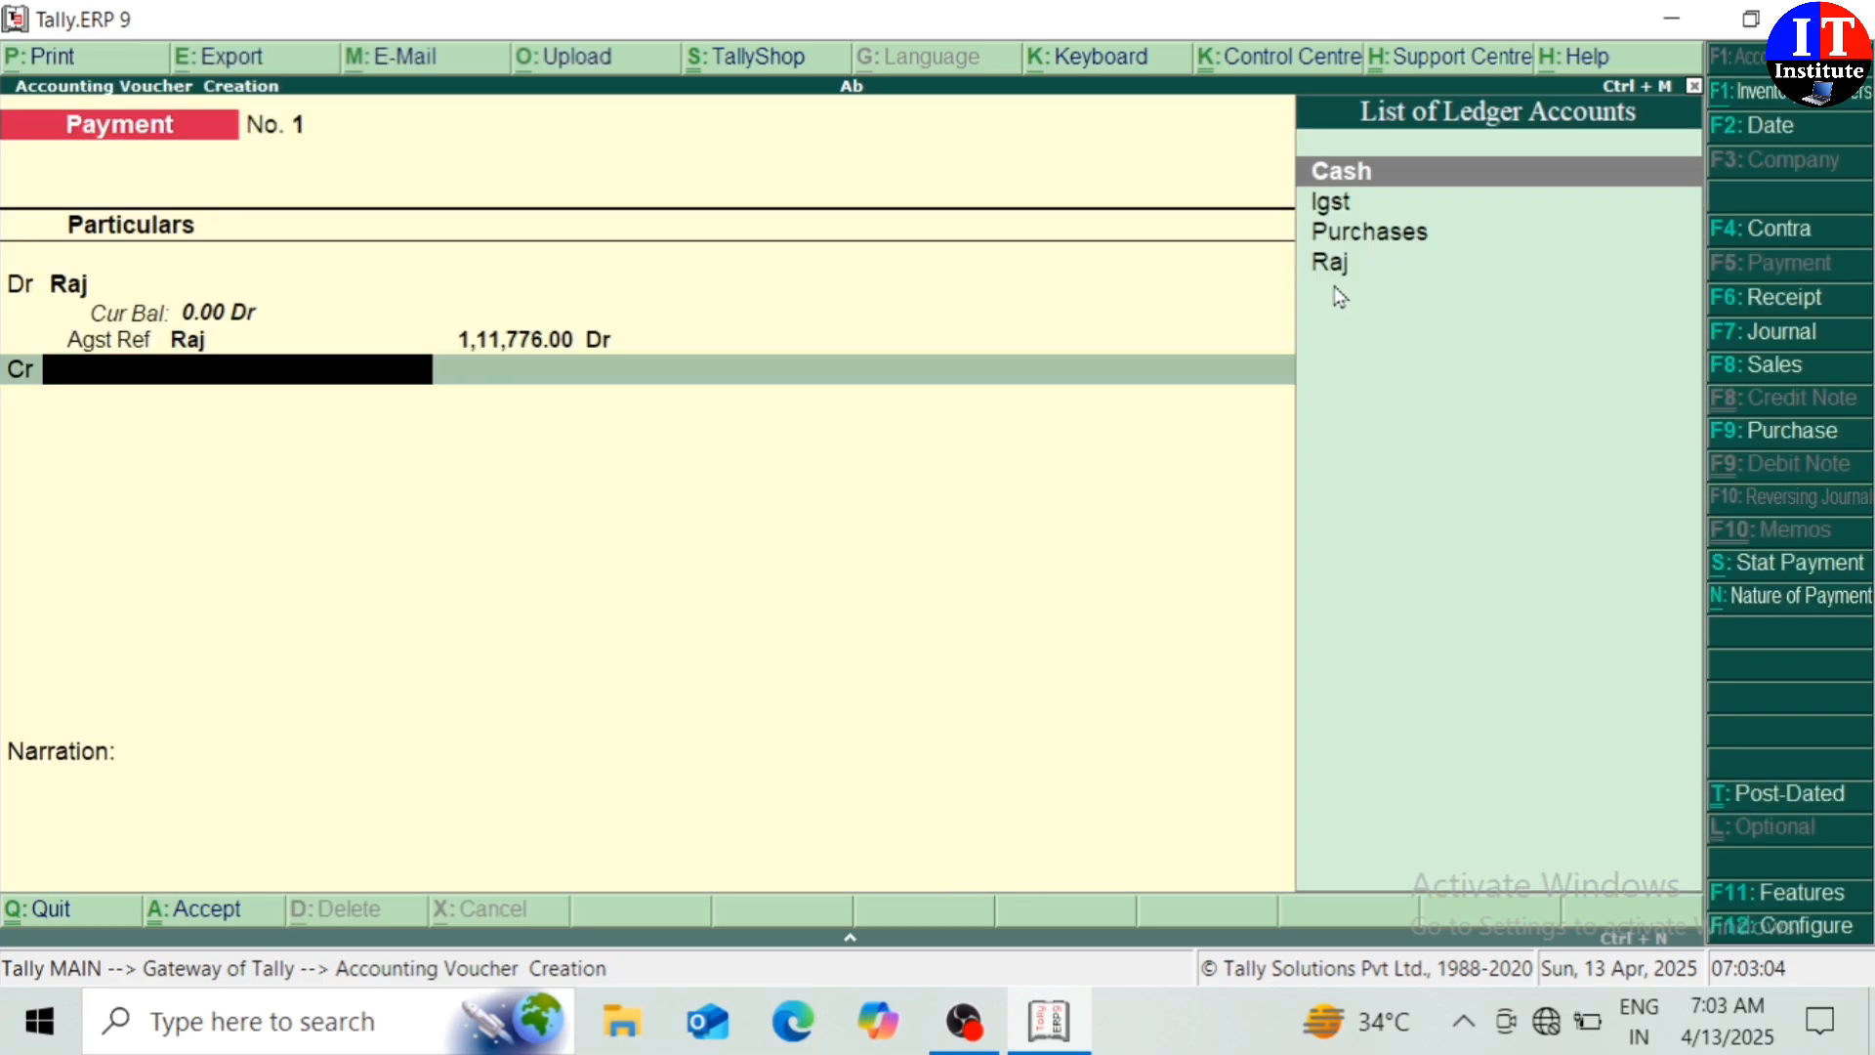
{"action": "key", "text": "Return"}
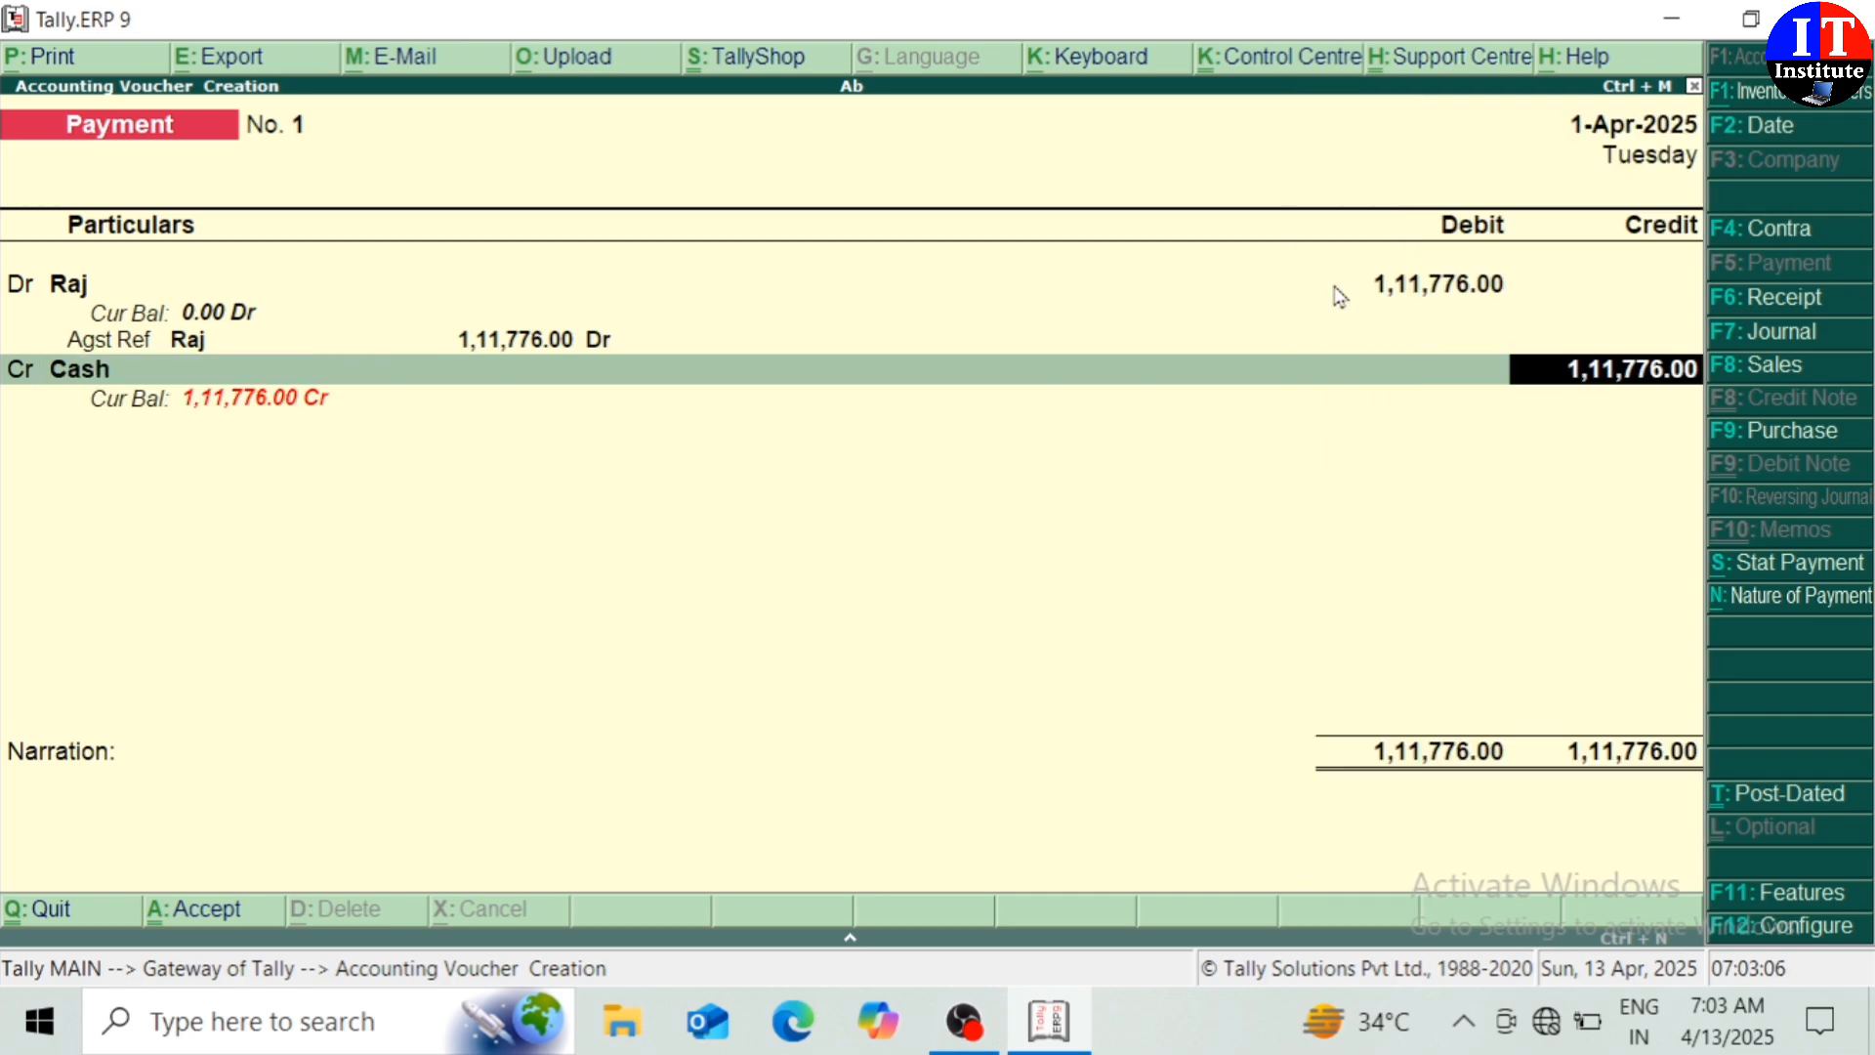
{"action": "key", "text": "Return"}
{"action": "key", "text": "Return"}
{"action": "key", "text": "Return"}
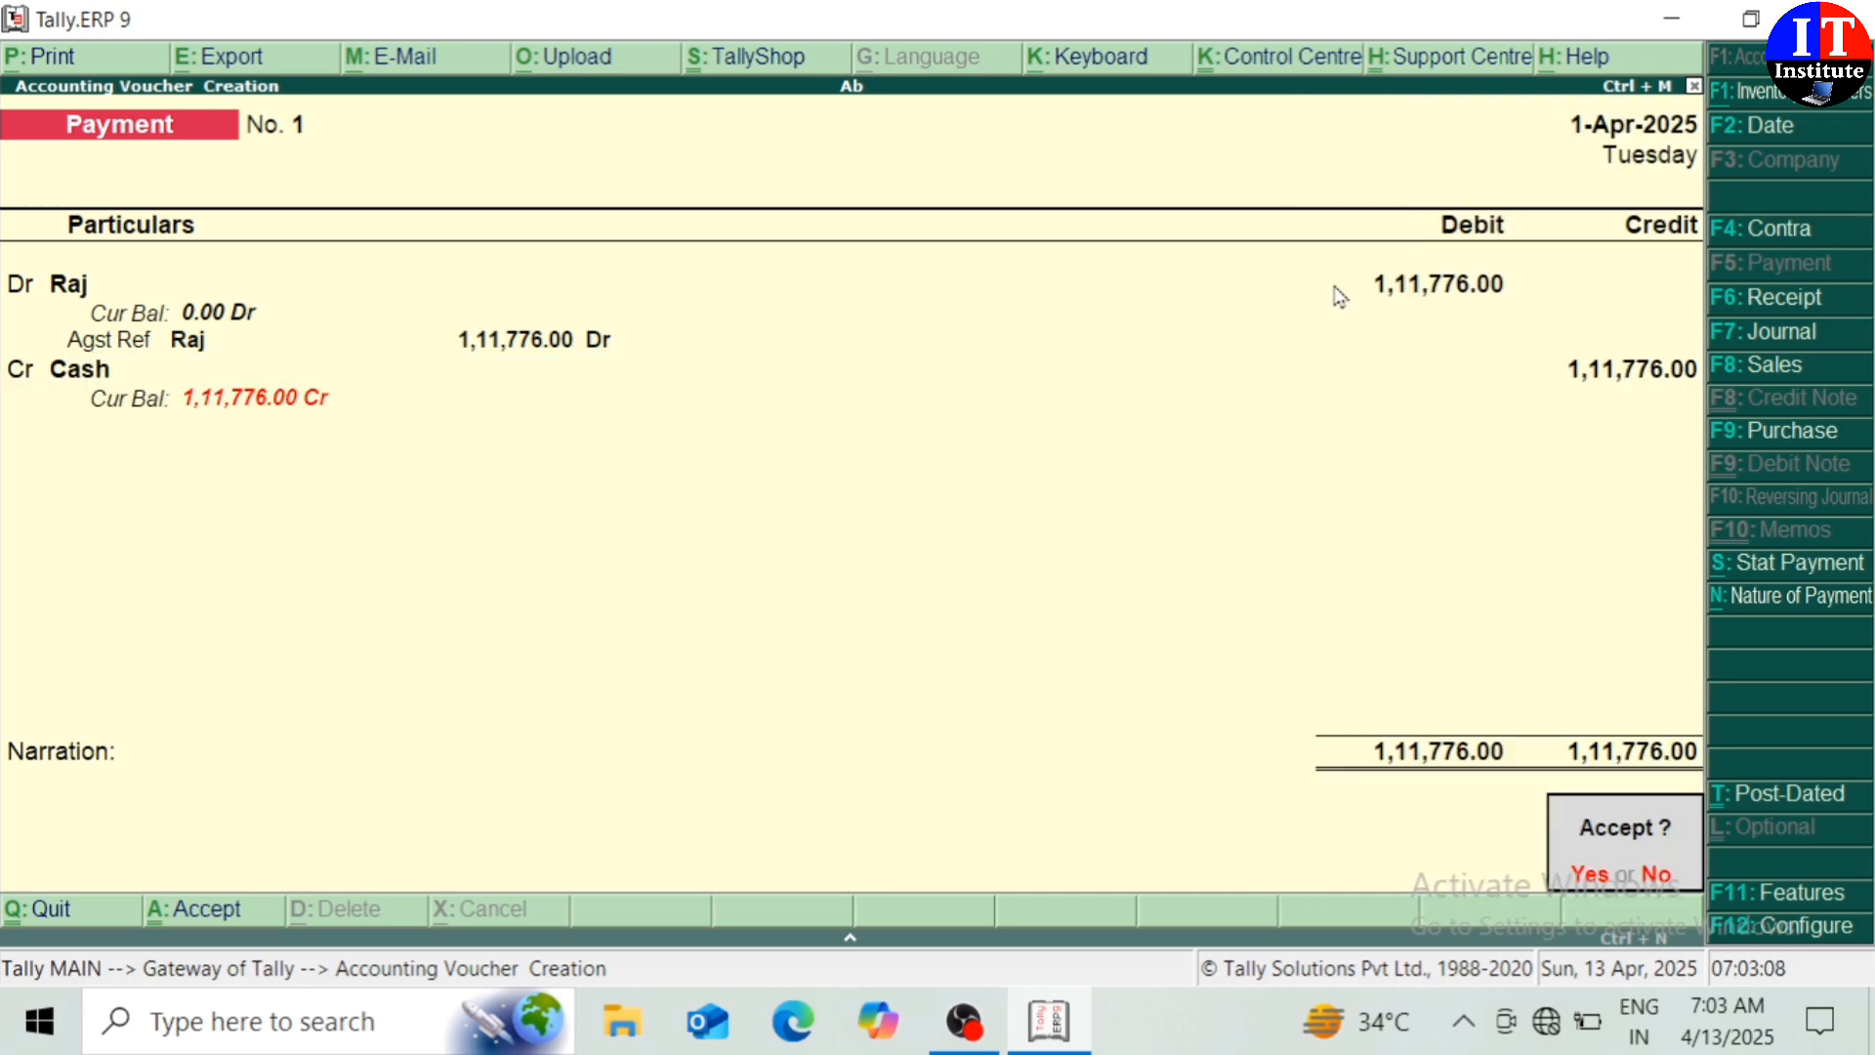
{"action": "key", "text": "Return"}
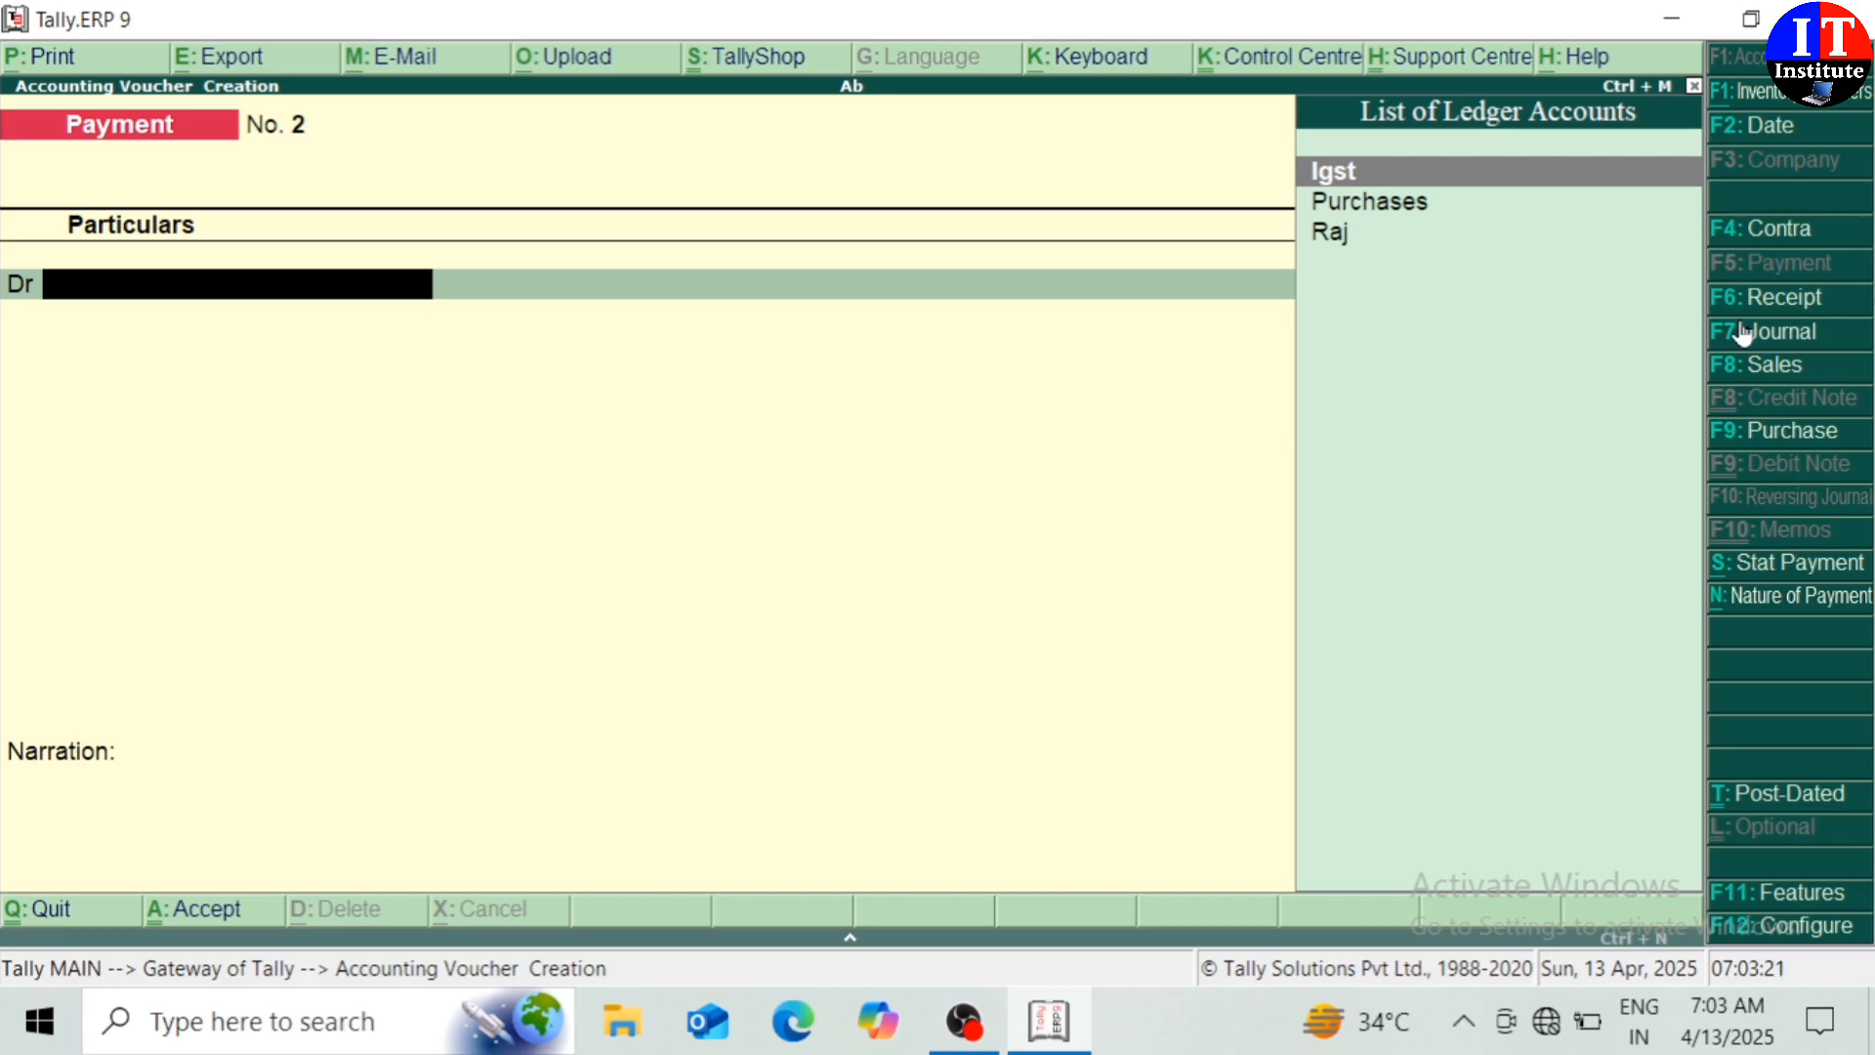
Start a Sales voucher with reference 01 and create the customer ledger under Sundry Debtors
{"action": "left_click", "coordinate": [1774, 369]}
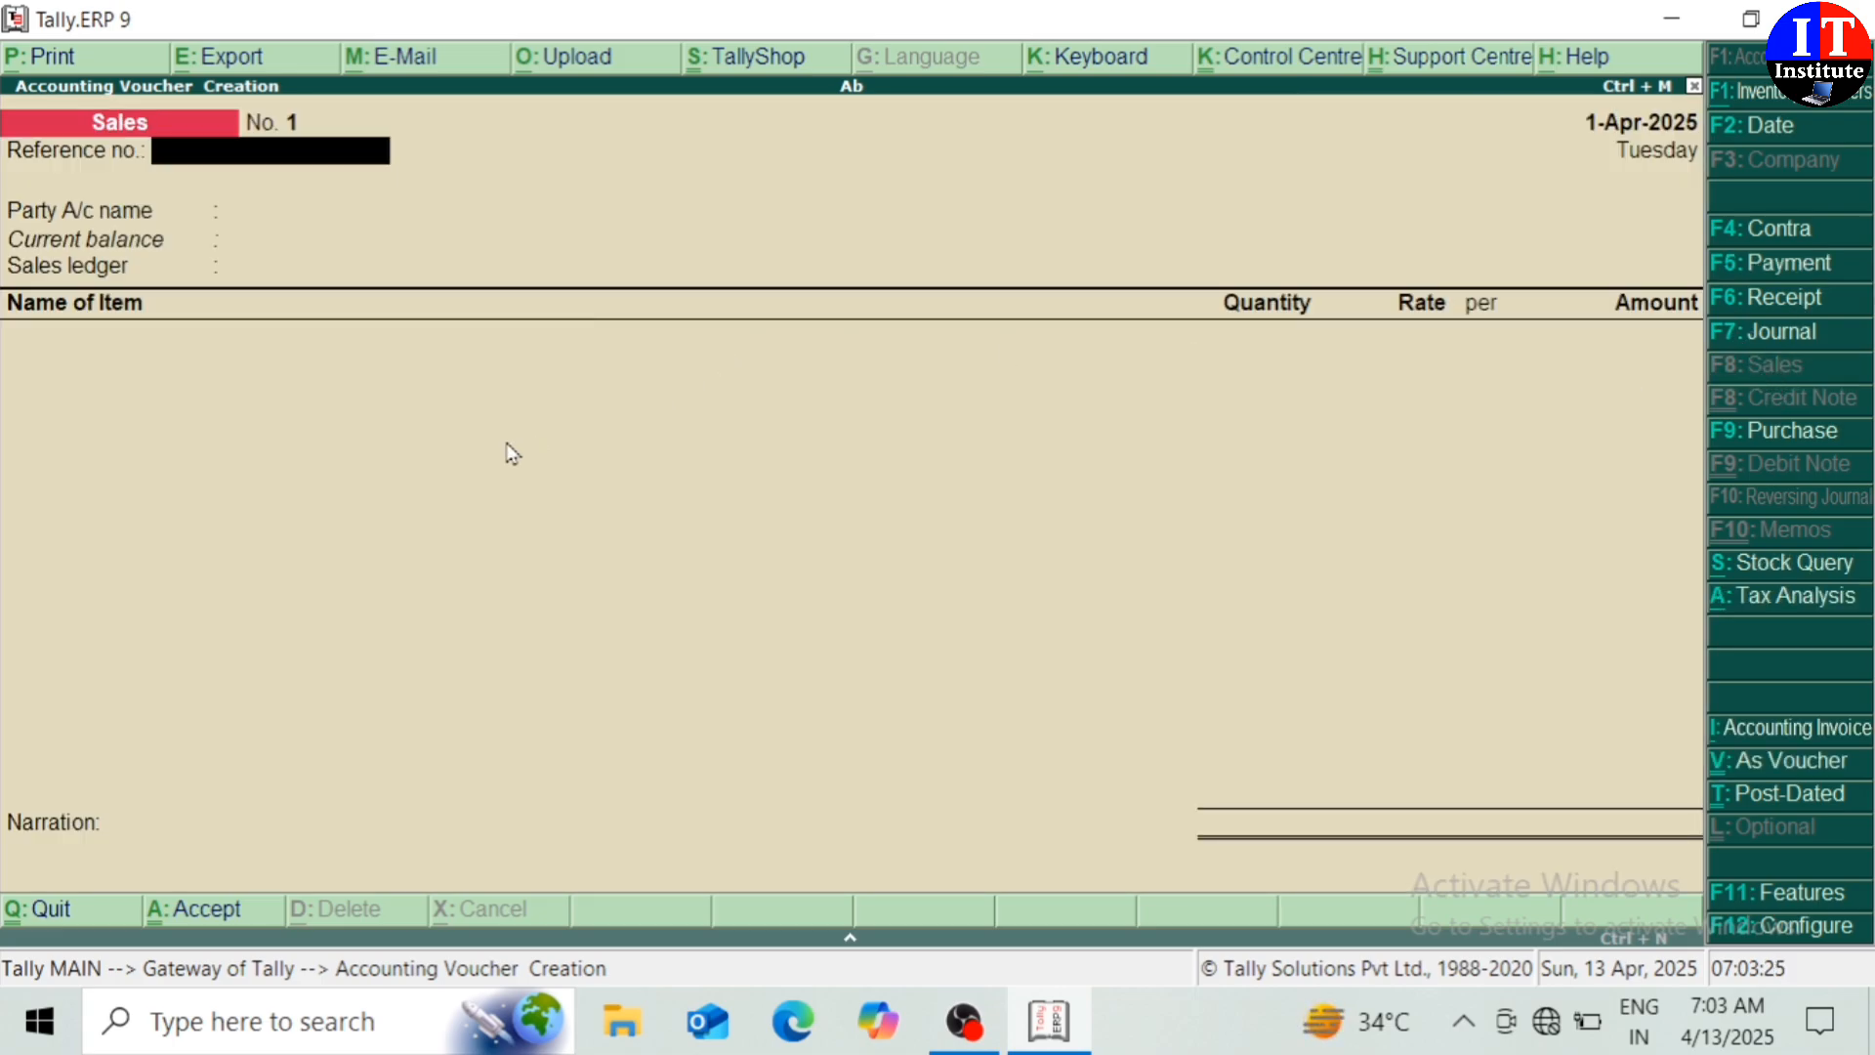
{"action": "type", "text": "01"}
{"action": "key", "text": "Return"}
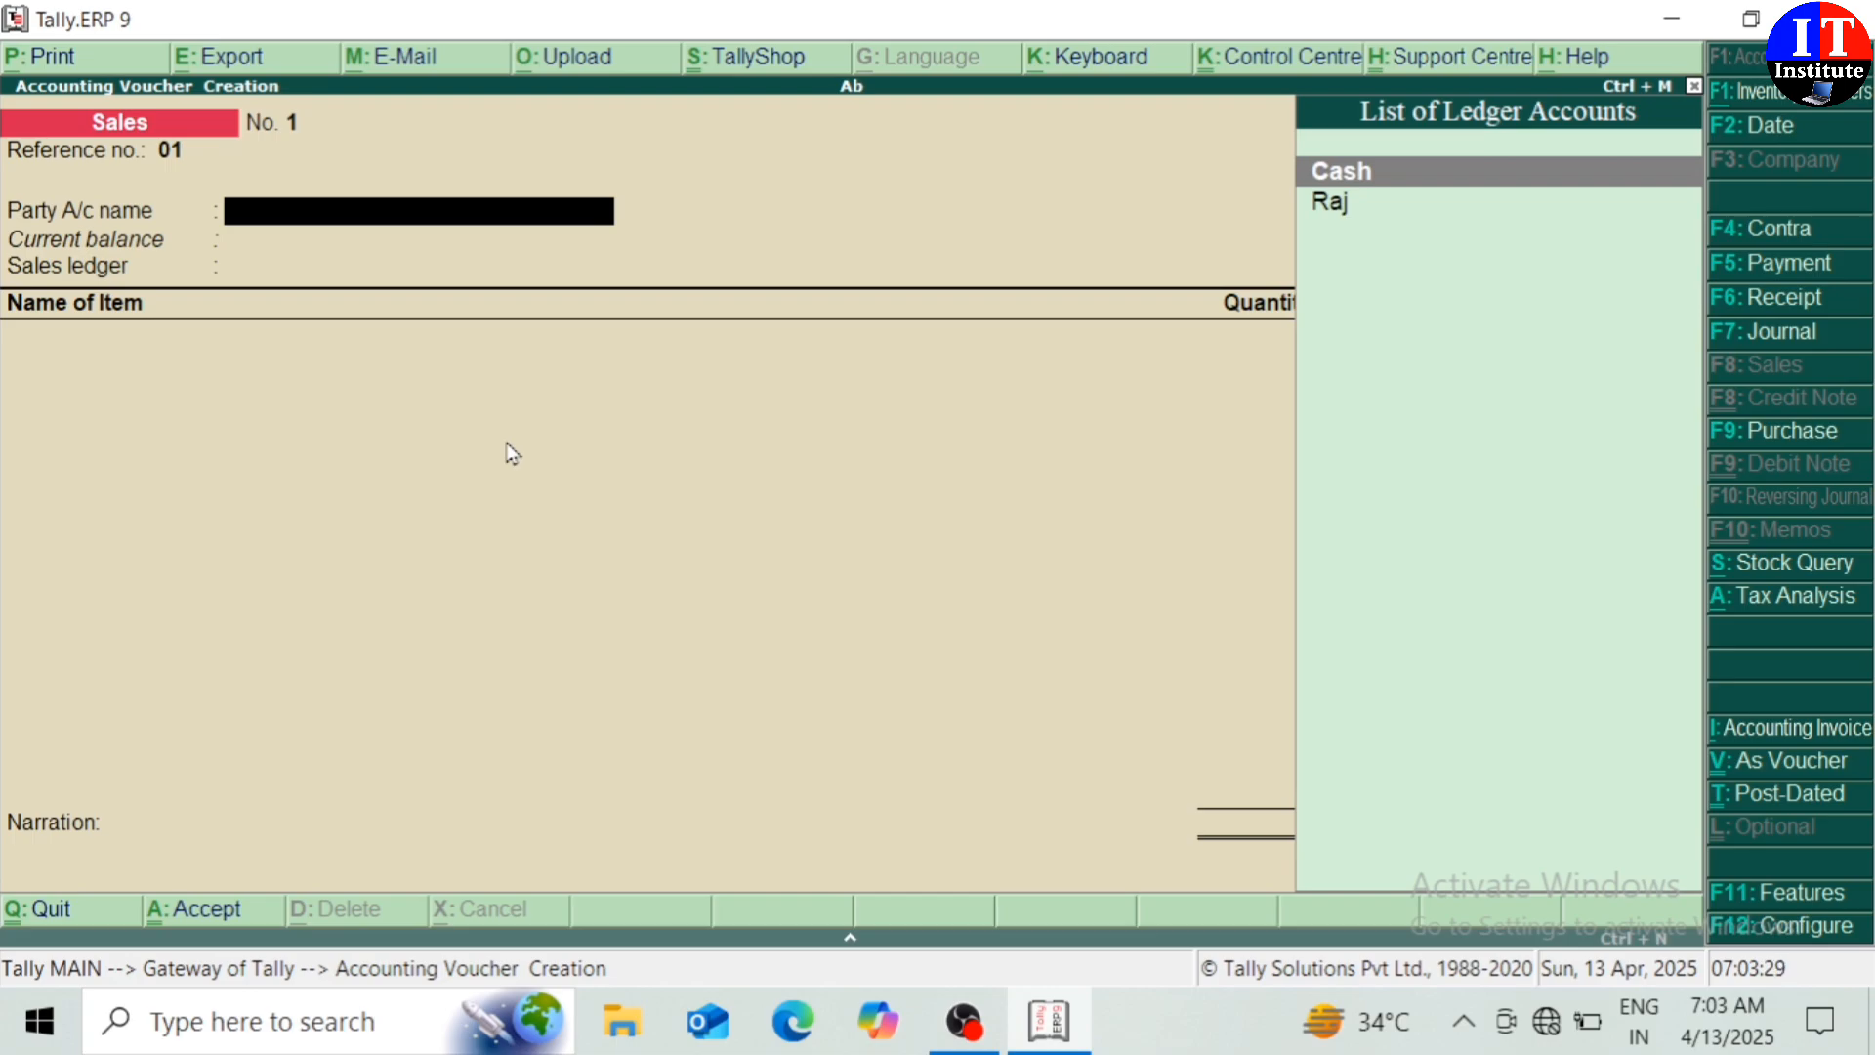
{"action": "key", "text": "alt+c"}
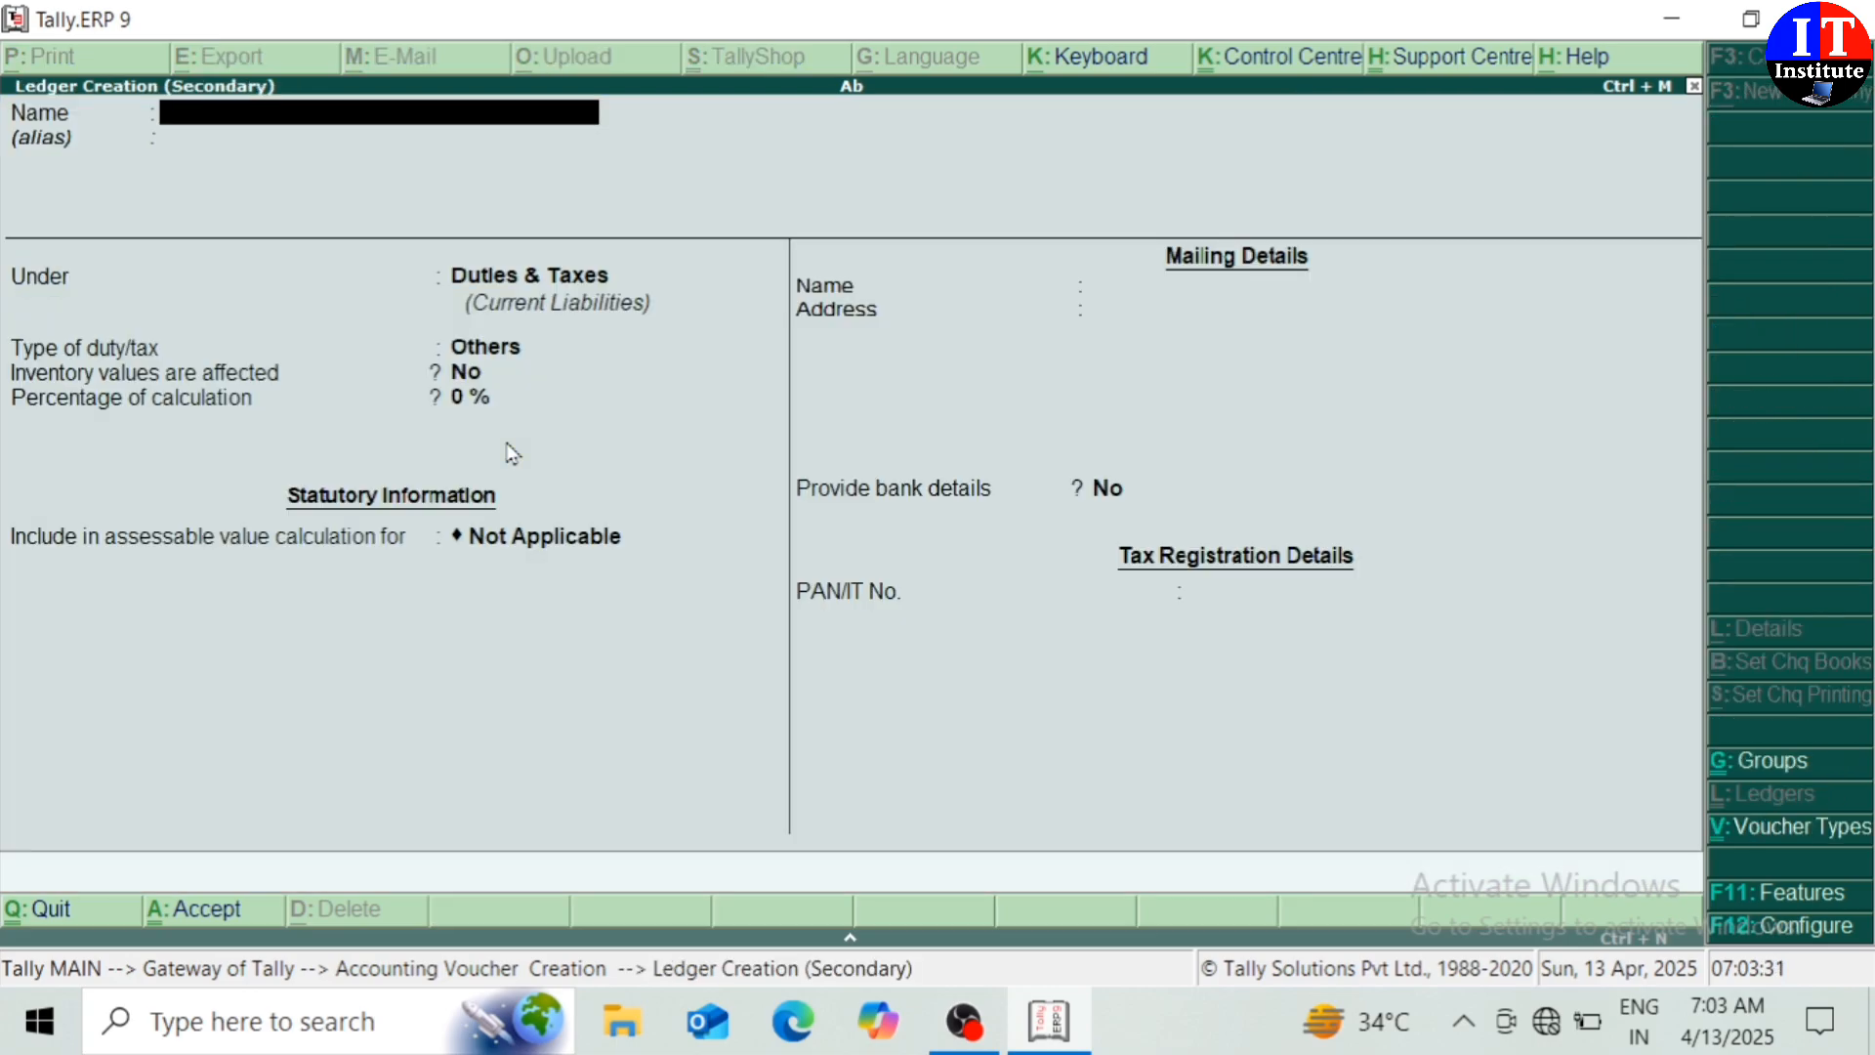
{"action": "type", "text": "Raju"}
{"action": "key", "text": "Return"}
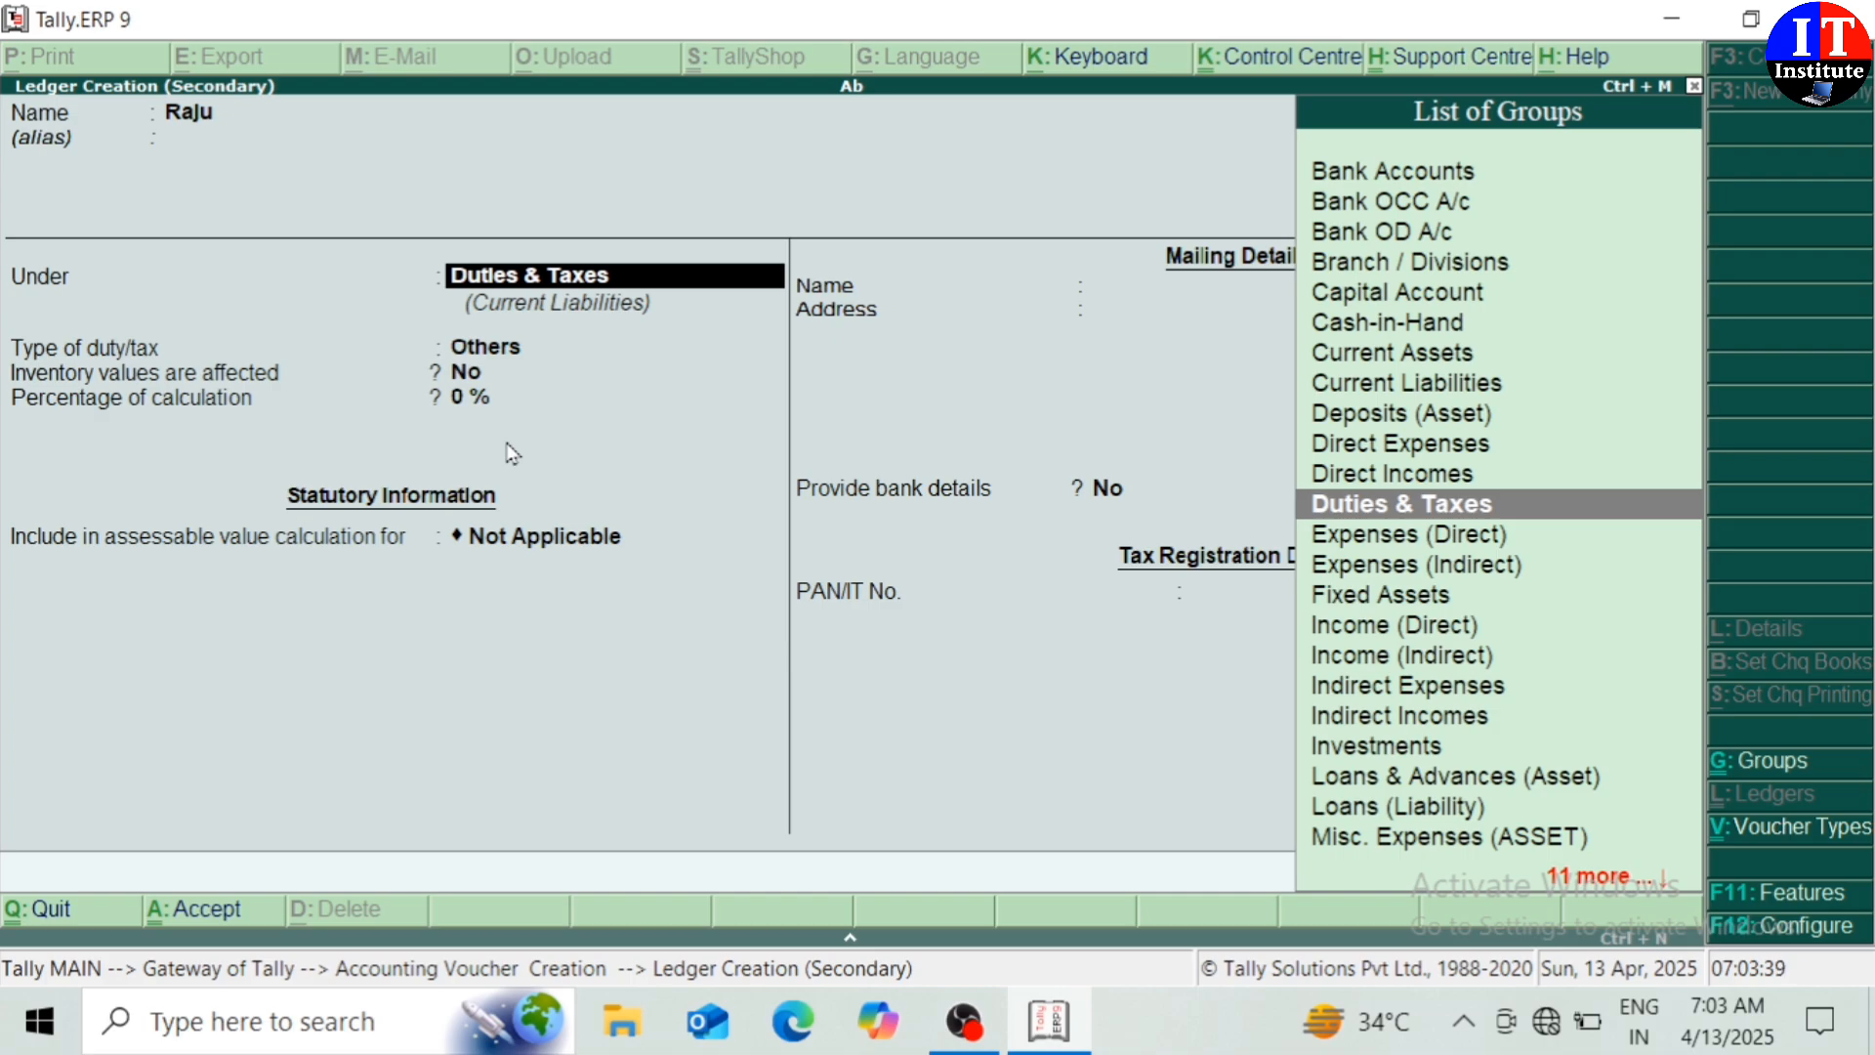
{"action": "type", "text": "Su"}
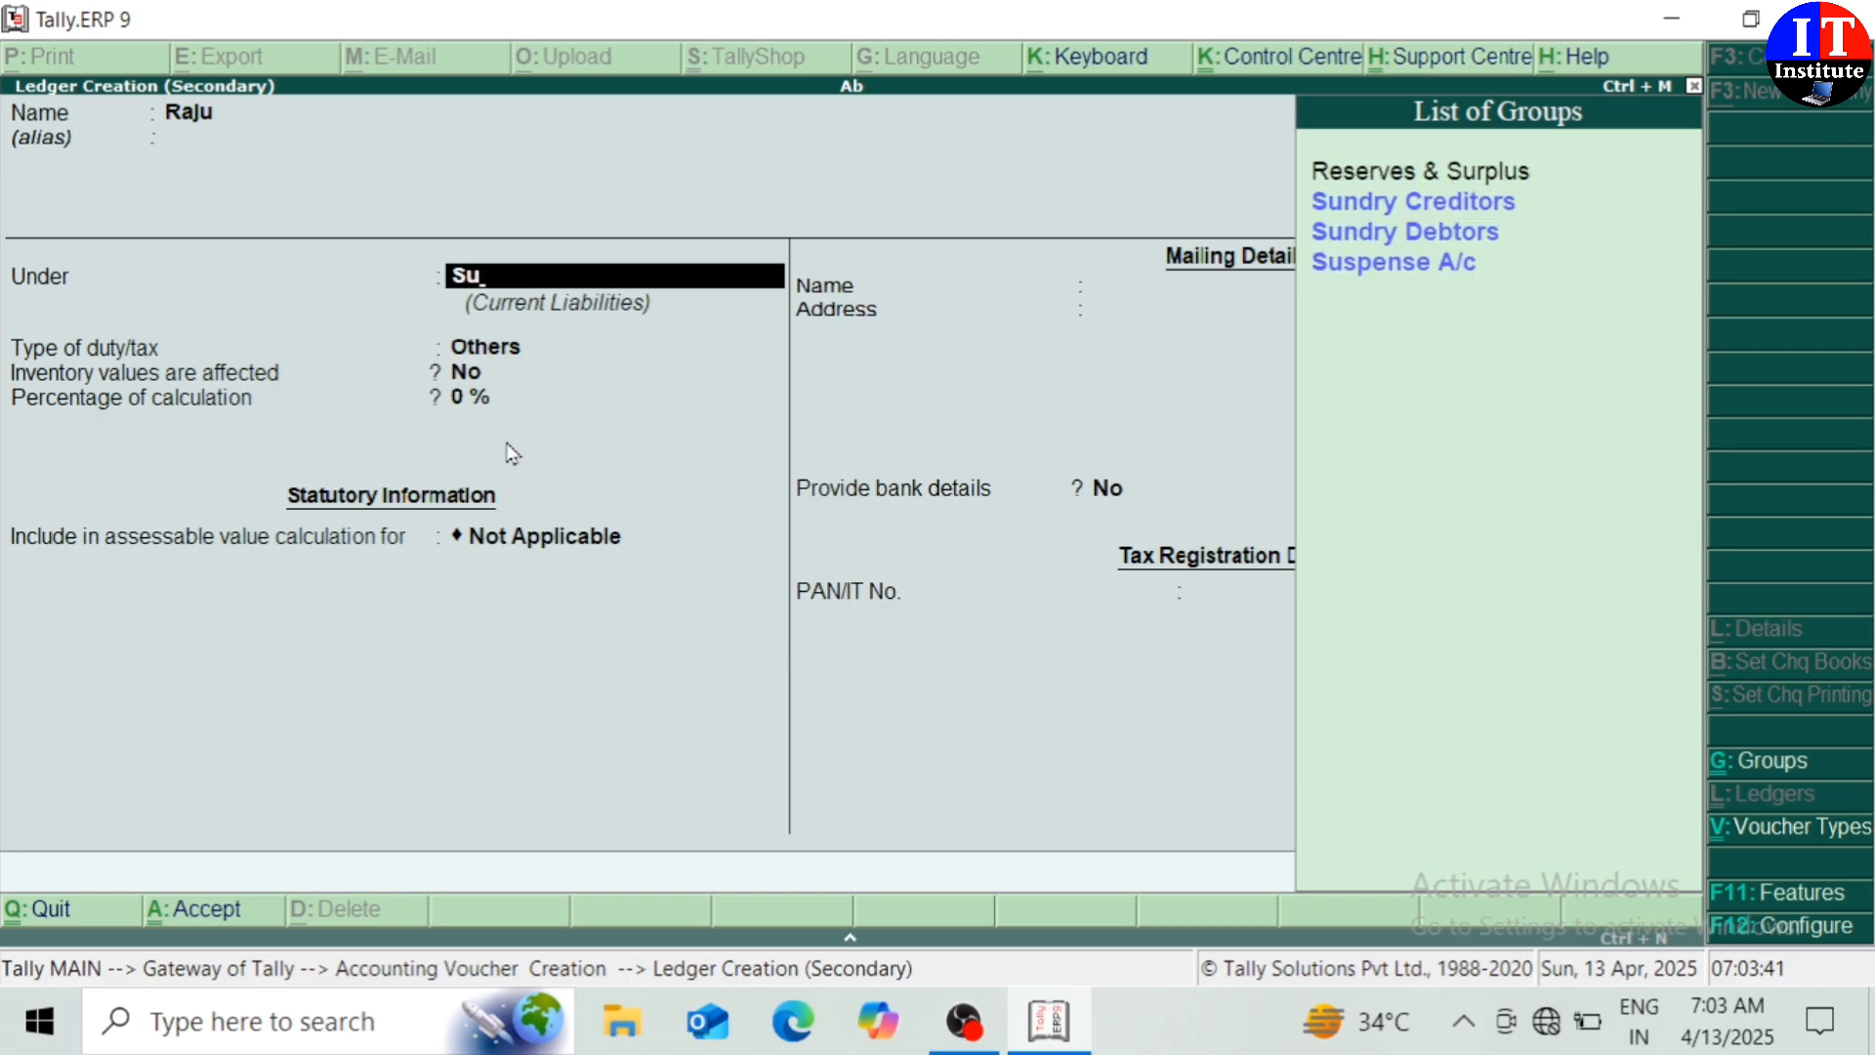
{"action": "key", "text": "Down"}
{"action": "key", "text": "Down"}
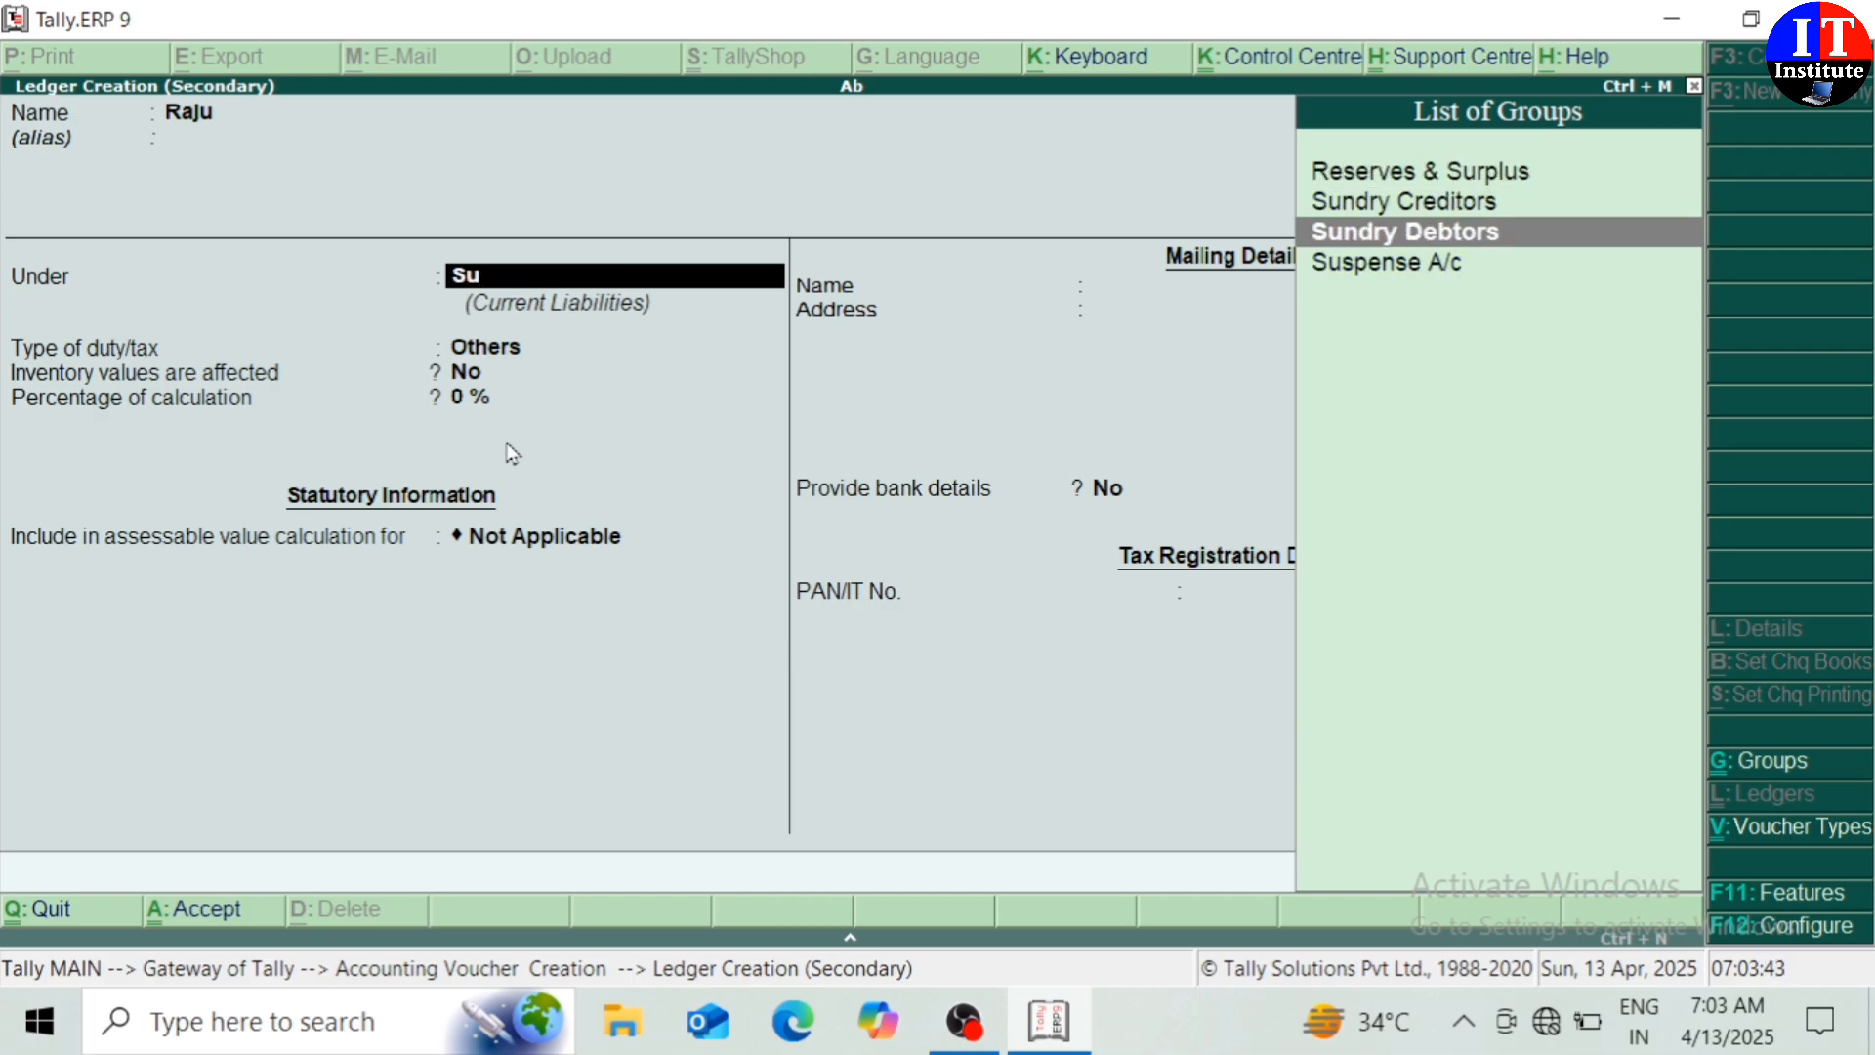
{"action": "key", "text": "Return"}
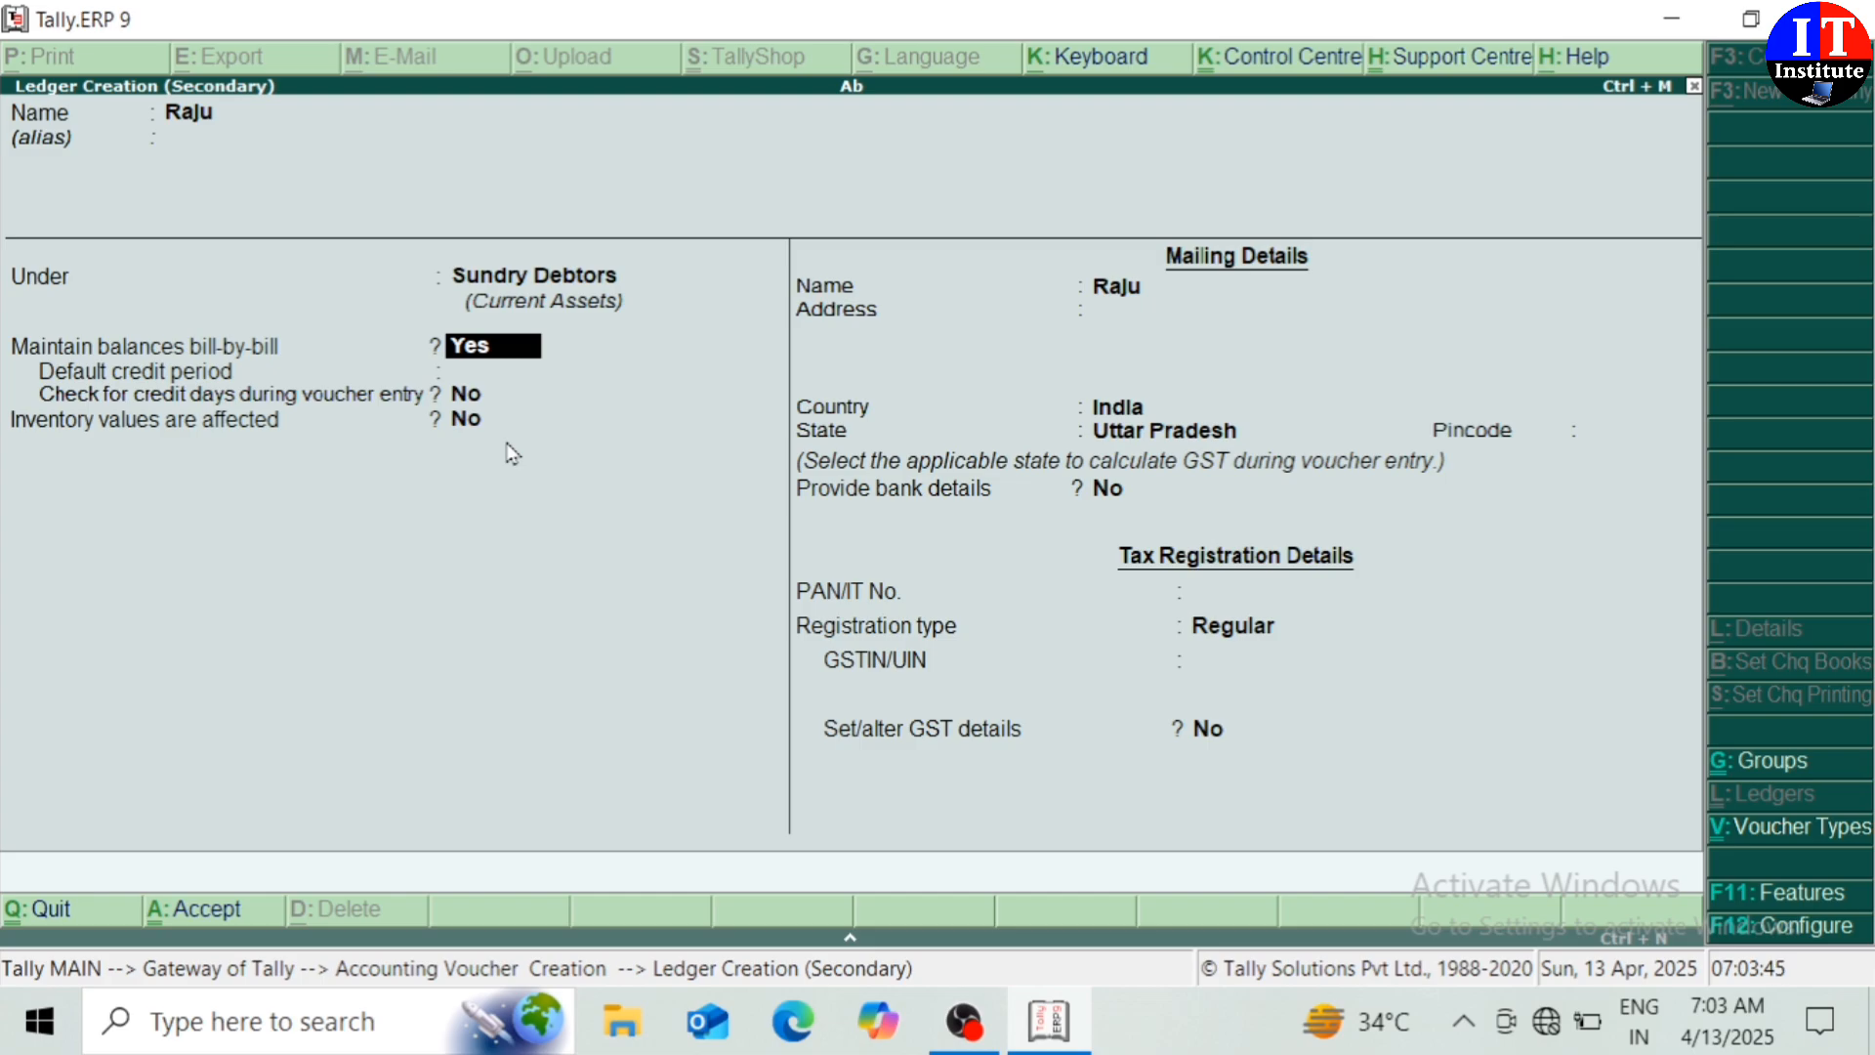
Set the customer's state to Rajasthan with Regular registration, save the ledger, and pass party details
{"action": "key", "text": "Return"}
{"action": "key", "text": "Return"}
{"action": "key", "text": "Return"}
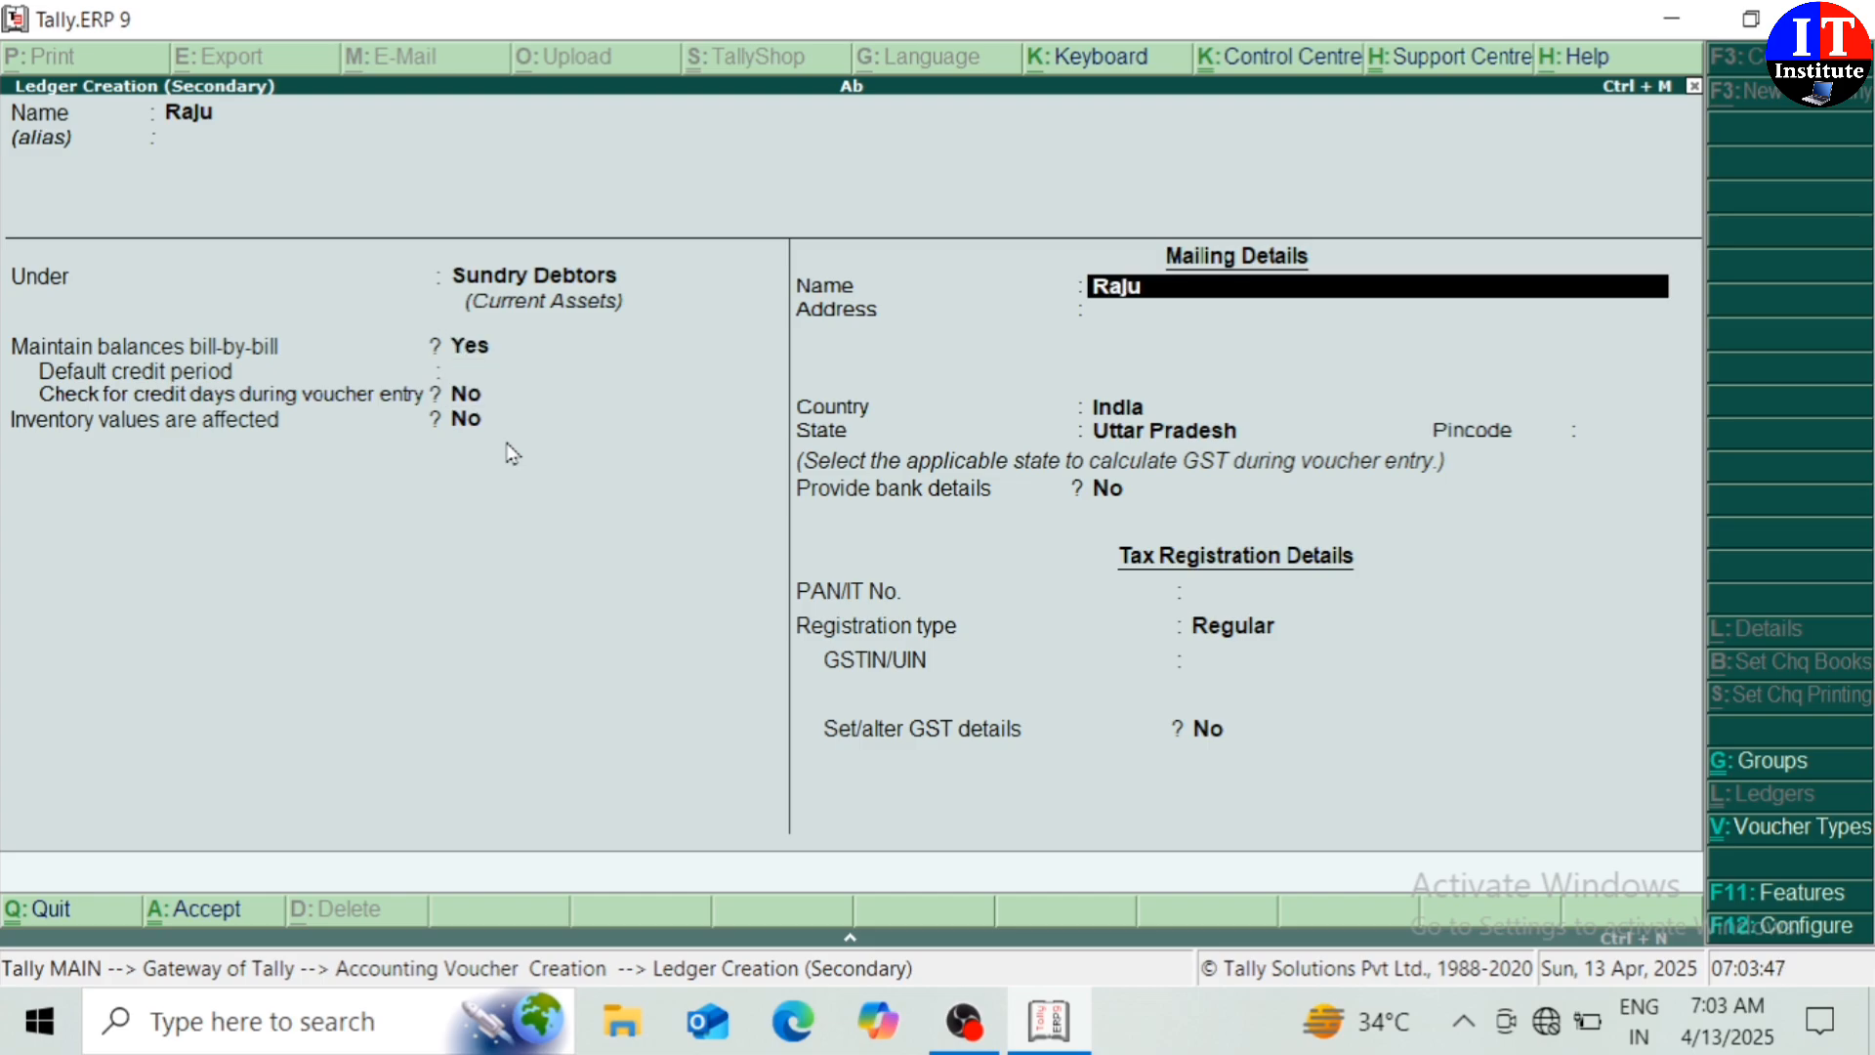
{"action": "key", "text": "Return"}
{"action": "key", "text": "Return"}
{"action": "key", "text": "Return"}
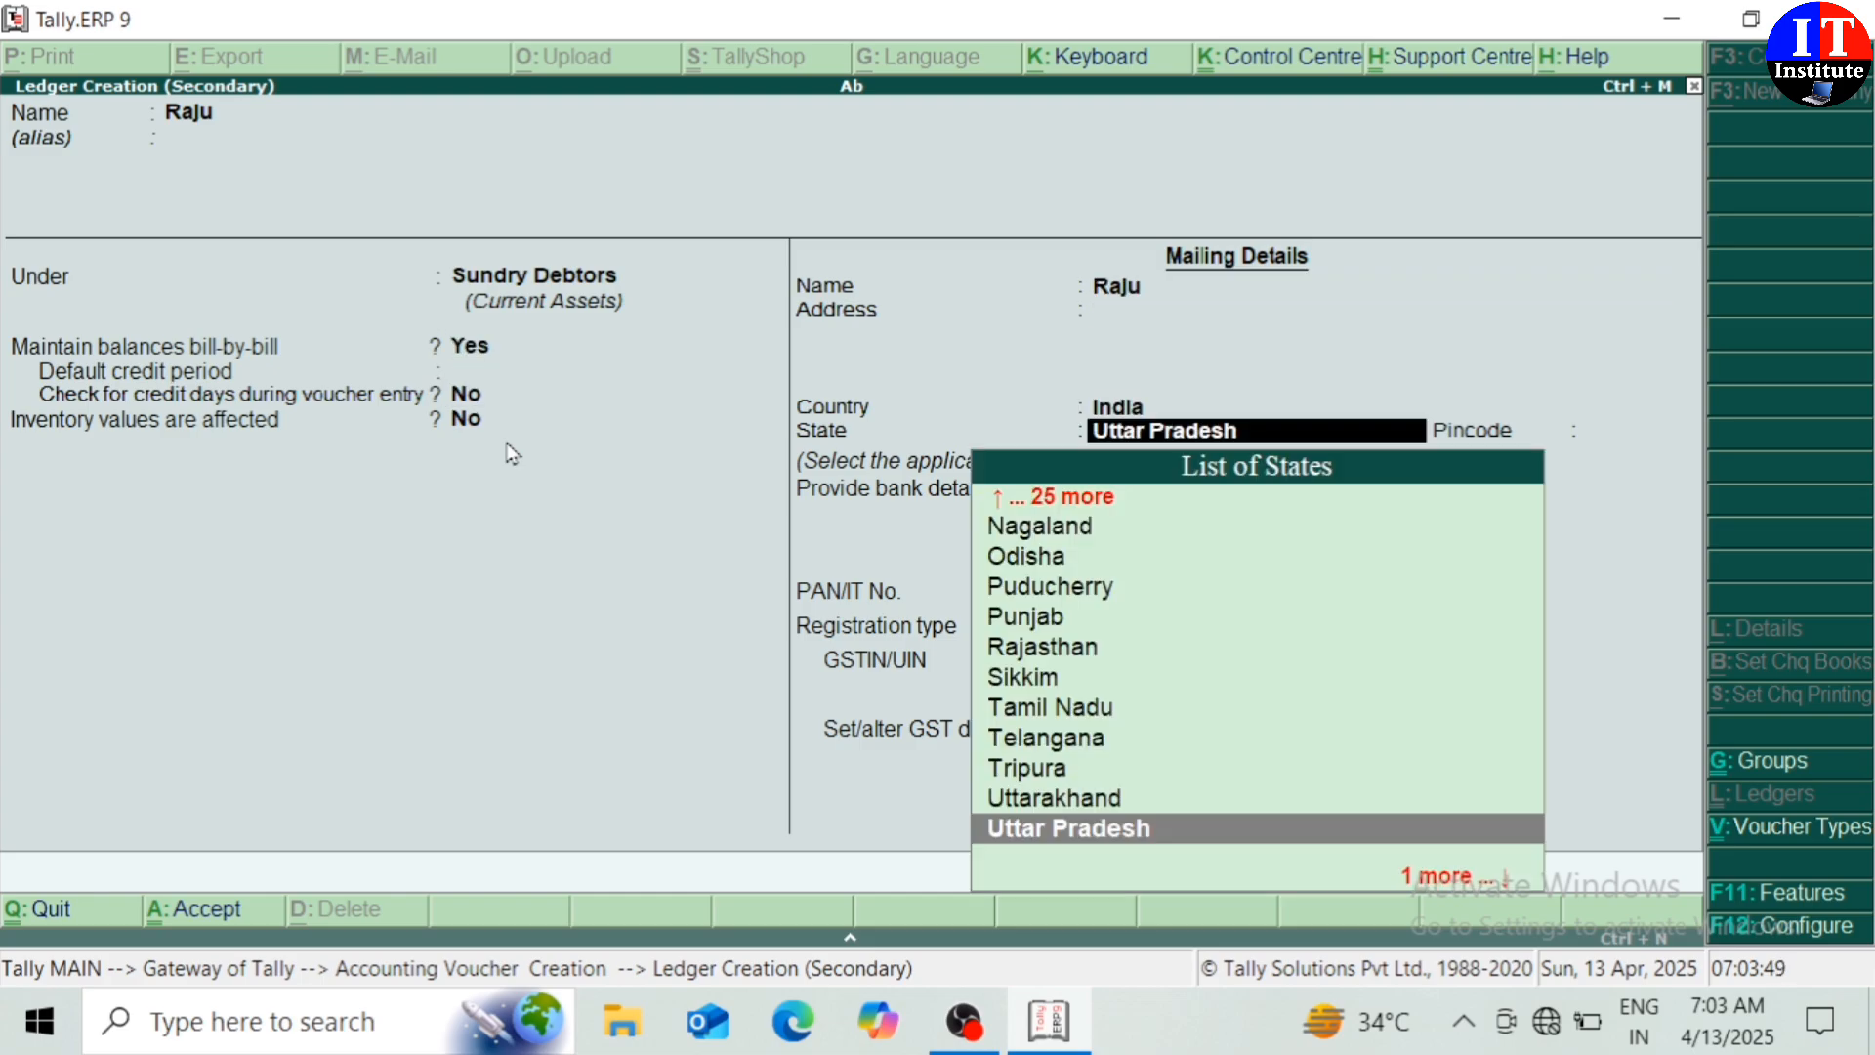
{"action": "key", "text": "Down"}
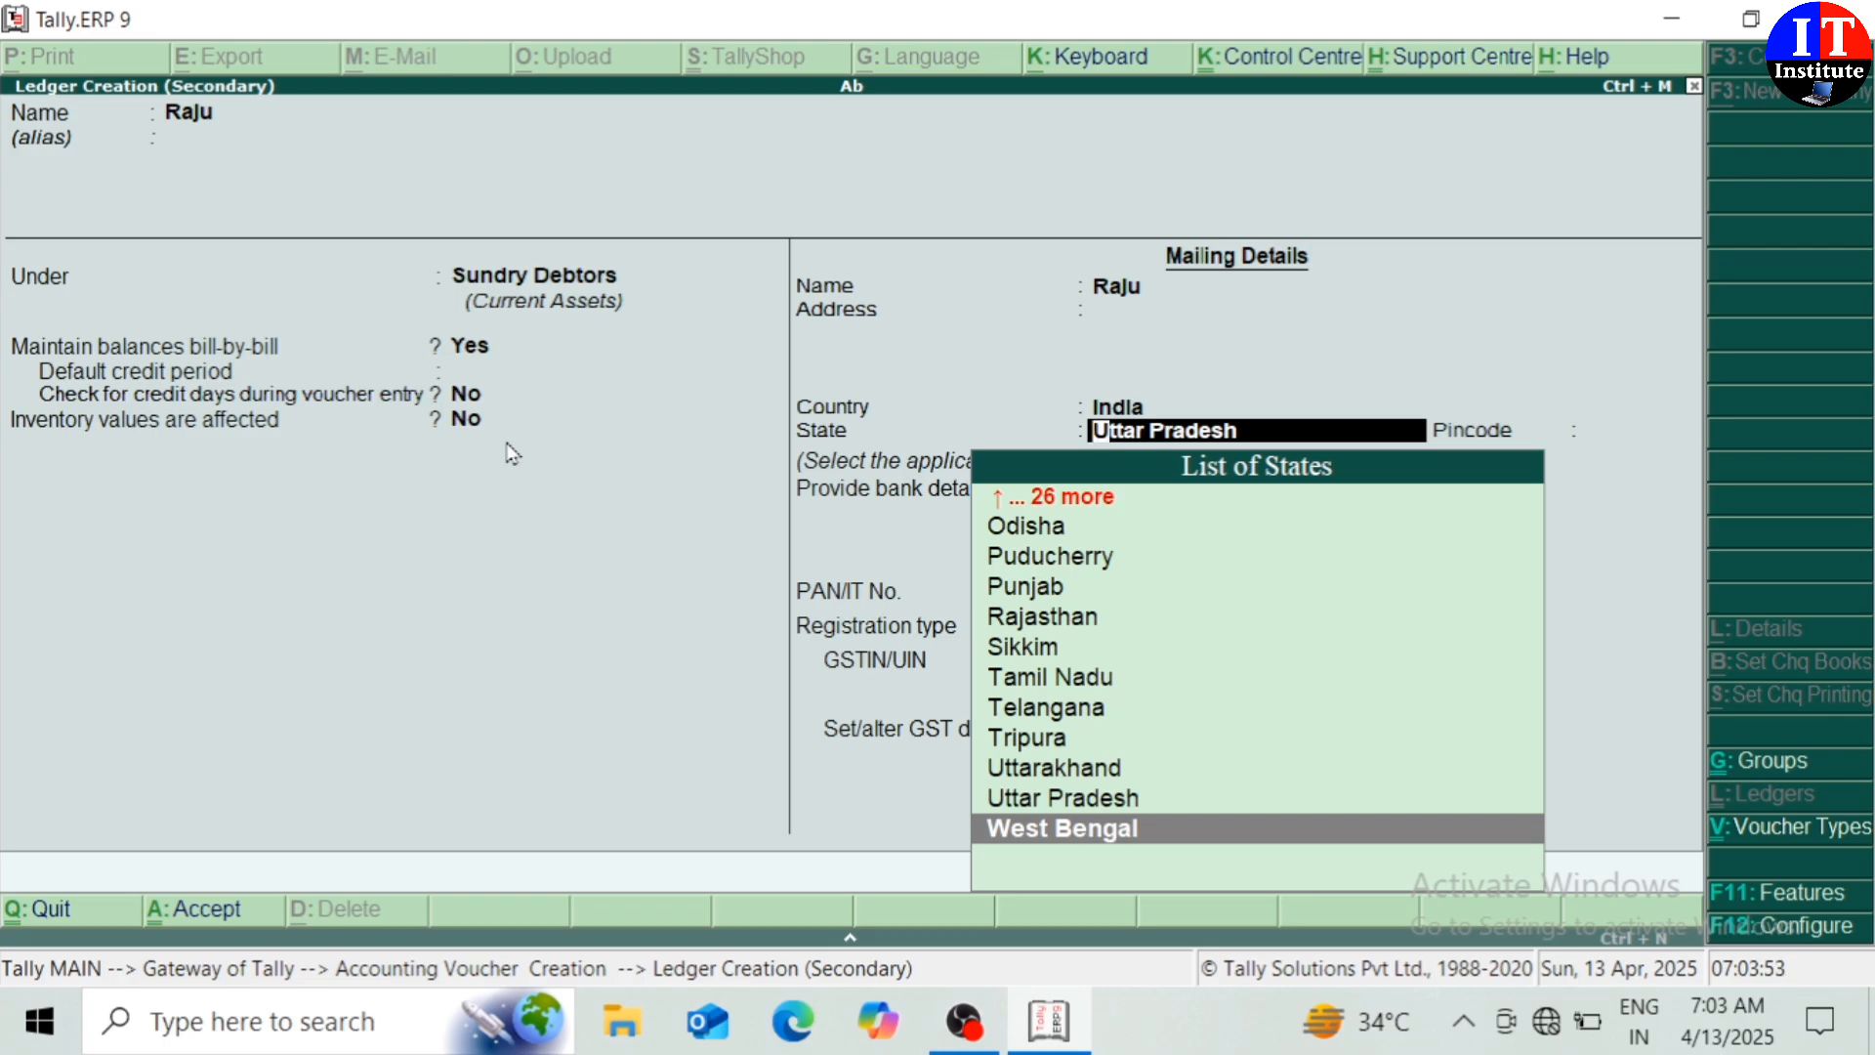
{"action": "left_click", "coordinate": [1053, 618]}
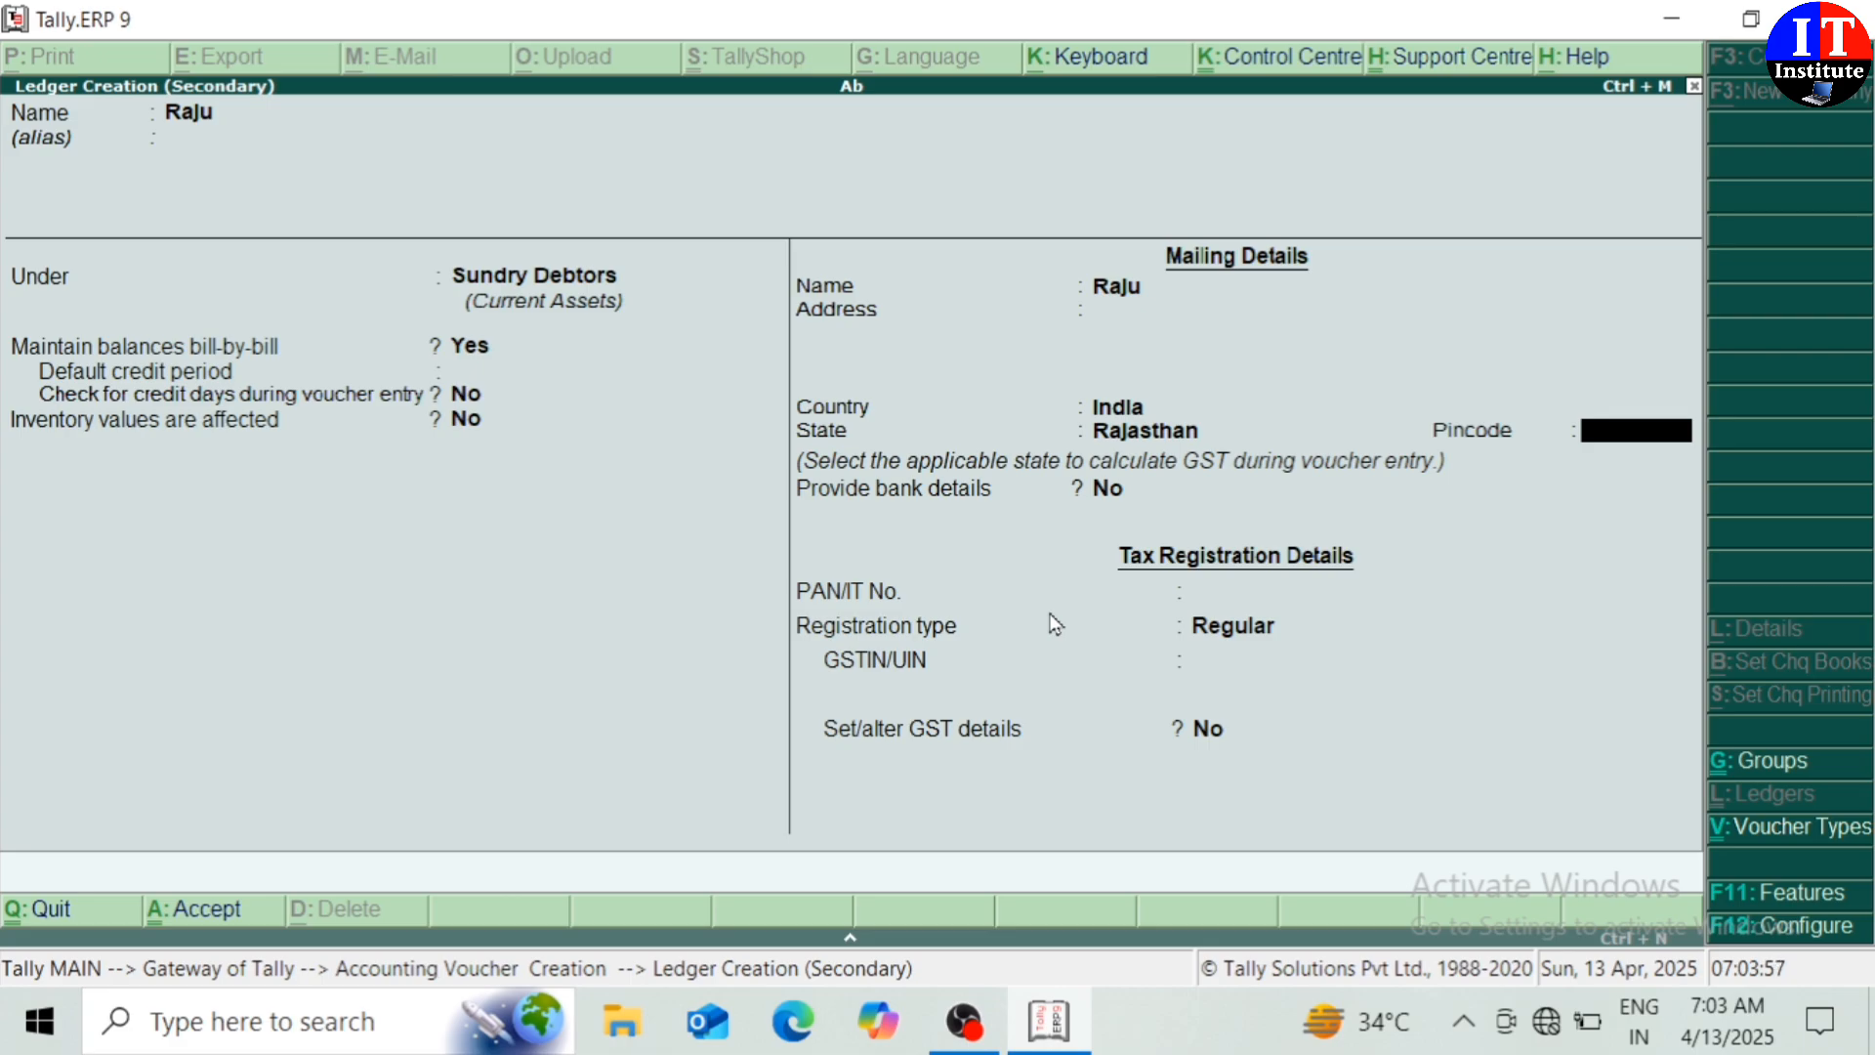
{"action": "key", "text": "Return"}
{"action": "key", "text": "Return"}
{"action": "key", "text": "Return"}
{"action": "key", "text": "Return"}
{"action": "key", "text": "Return"}
{"action": "key", "text": "Return"}
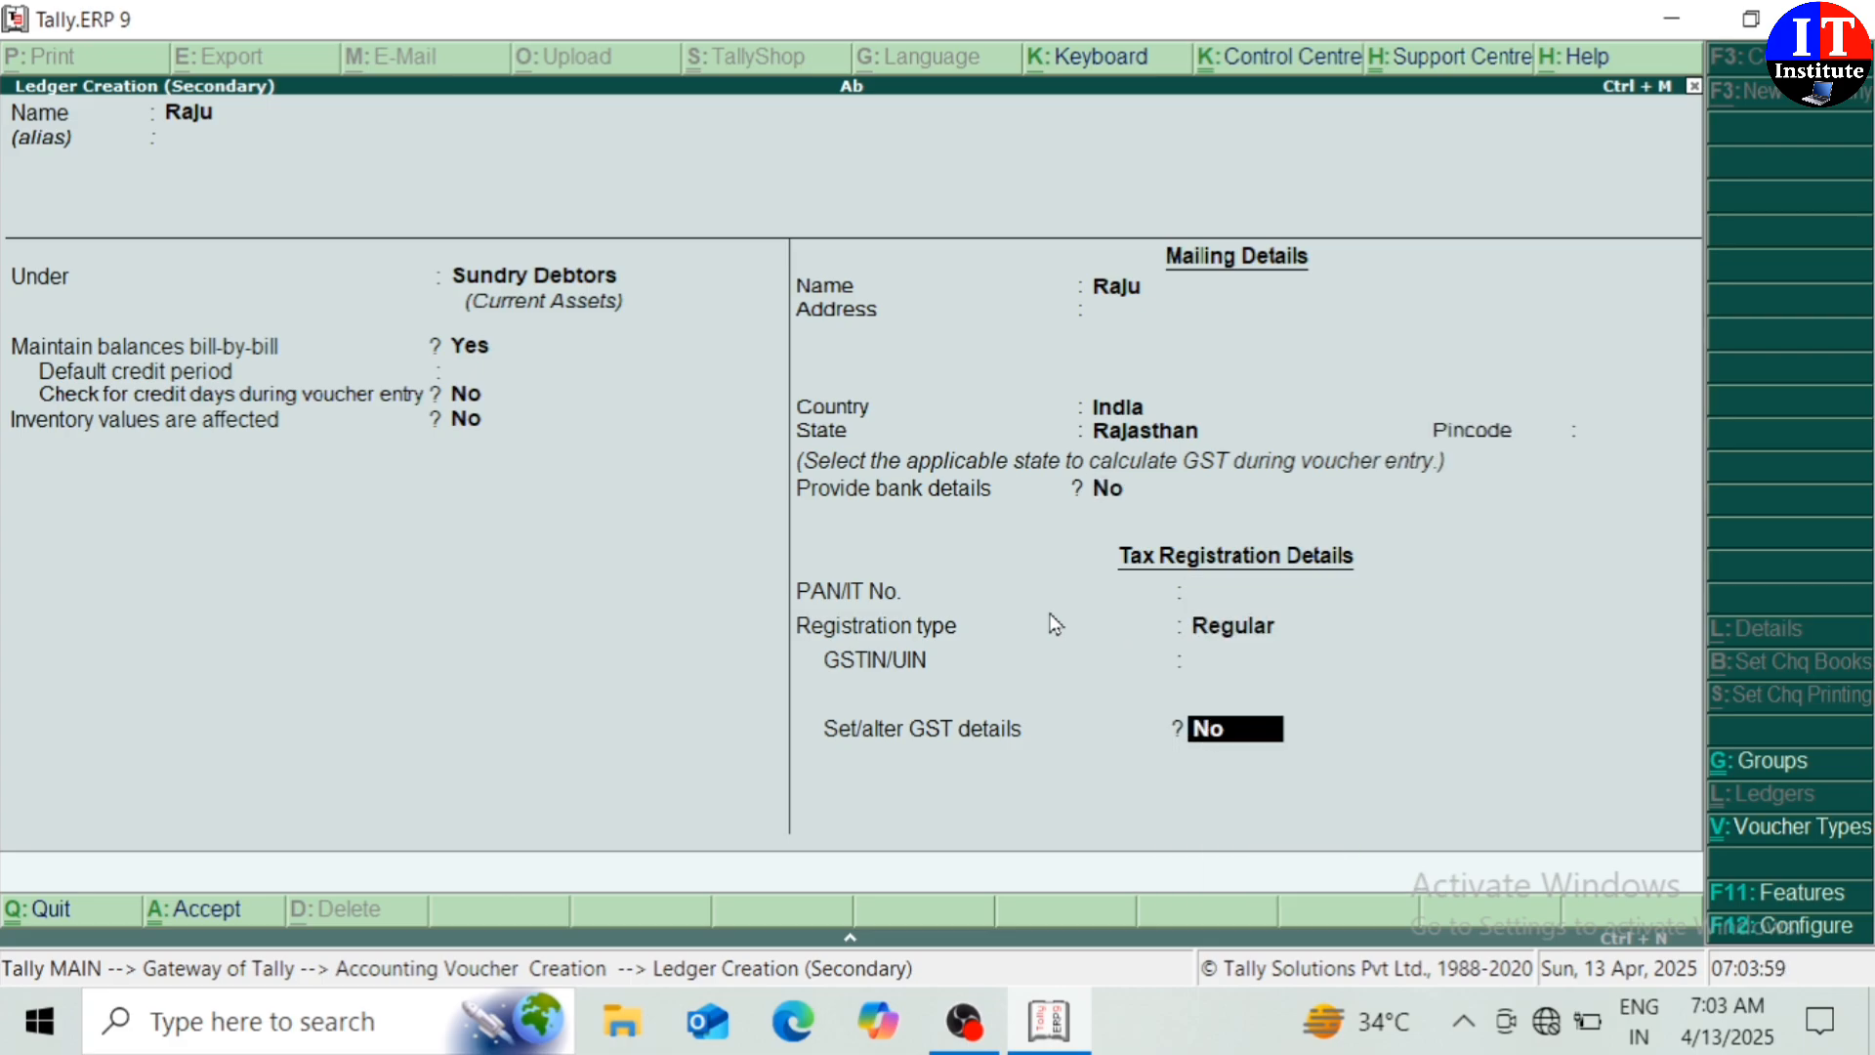
{"action": "key", "text": "Return"}
{"action": "key", "text": "Return"}
{"action": "key", "text": "Return"}
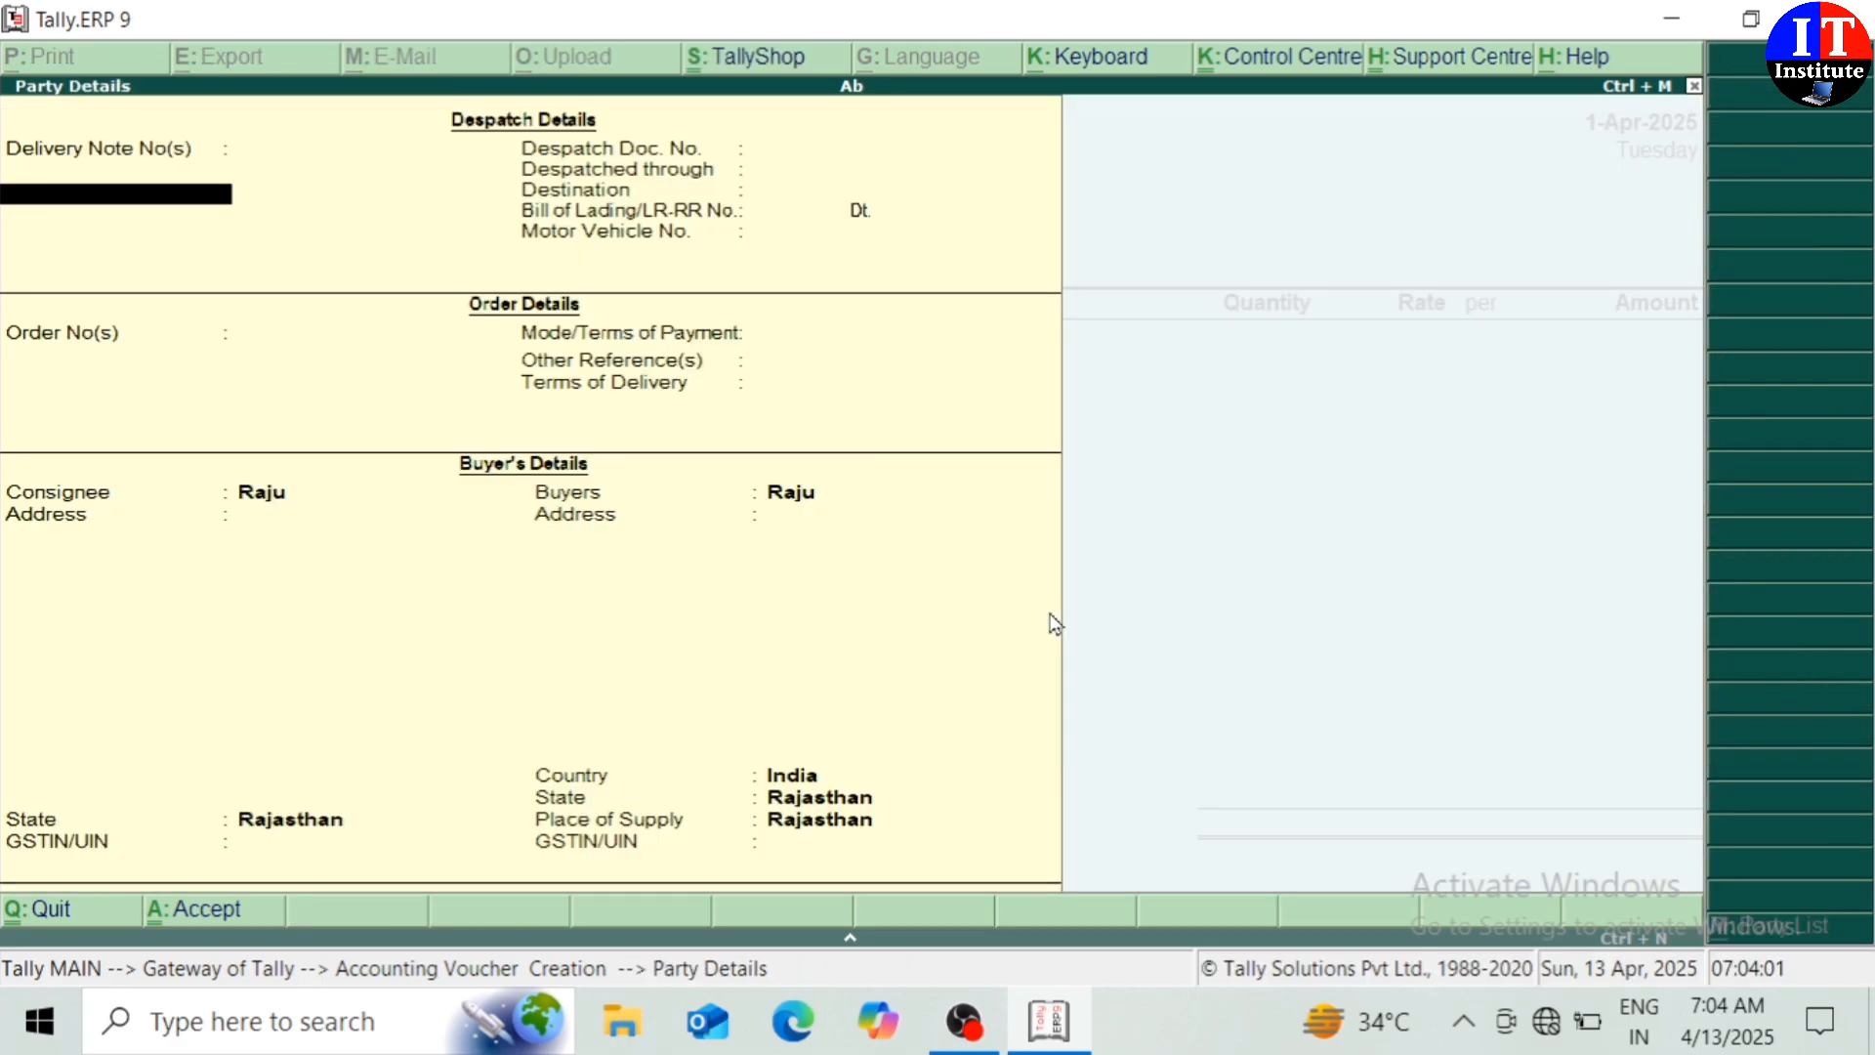
{"action": "key", "text": "Return"}
{"action": "key", "text": "Return"}
{"action": "key", "text": "Return"}
{"action": "key", "text": "Return"}
{"action": "key", "text": "Return"}
{"action": "key", "text": "Return"}
{"action": "key", "text": "Return"}
{"action": "key", "text": "Return"}
{"action": "key", "text": "Return"}
{"action": "key", "text": "Return"}
{"action": "key", "text": "Return"}
{"action": "key", "text": "Return"}
{"action": "key", "text": "Return"}
{"action": "key", "text": "Return"}
{"action": "key", "text": "Return"}
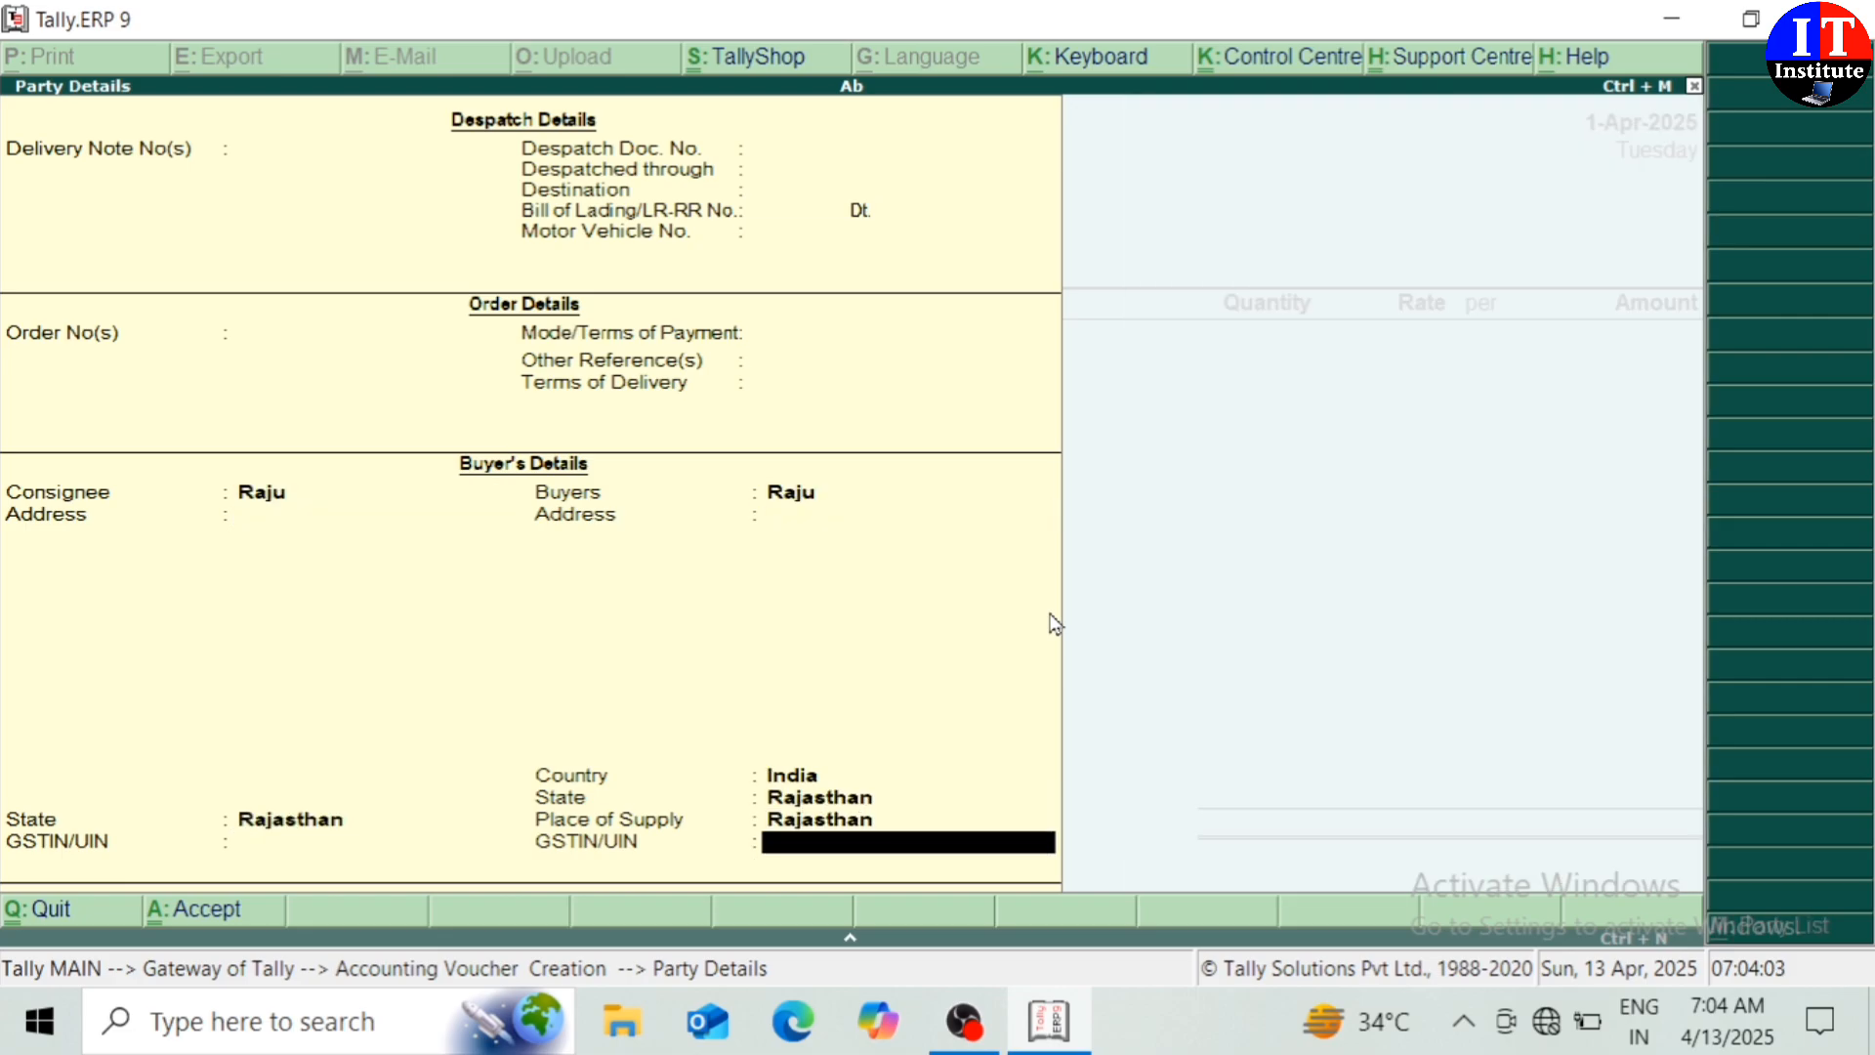
{"action": "key", "text": "Return"}
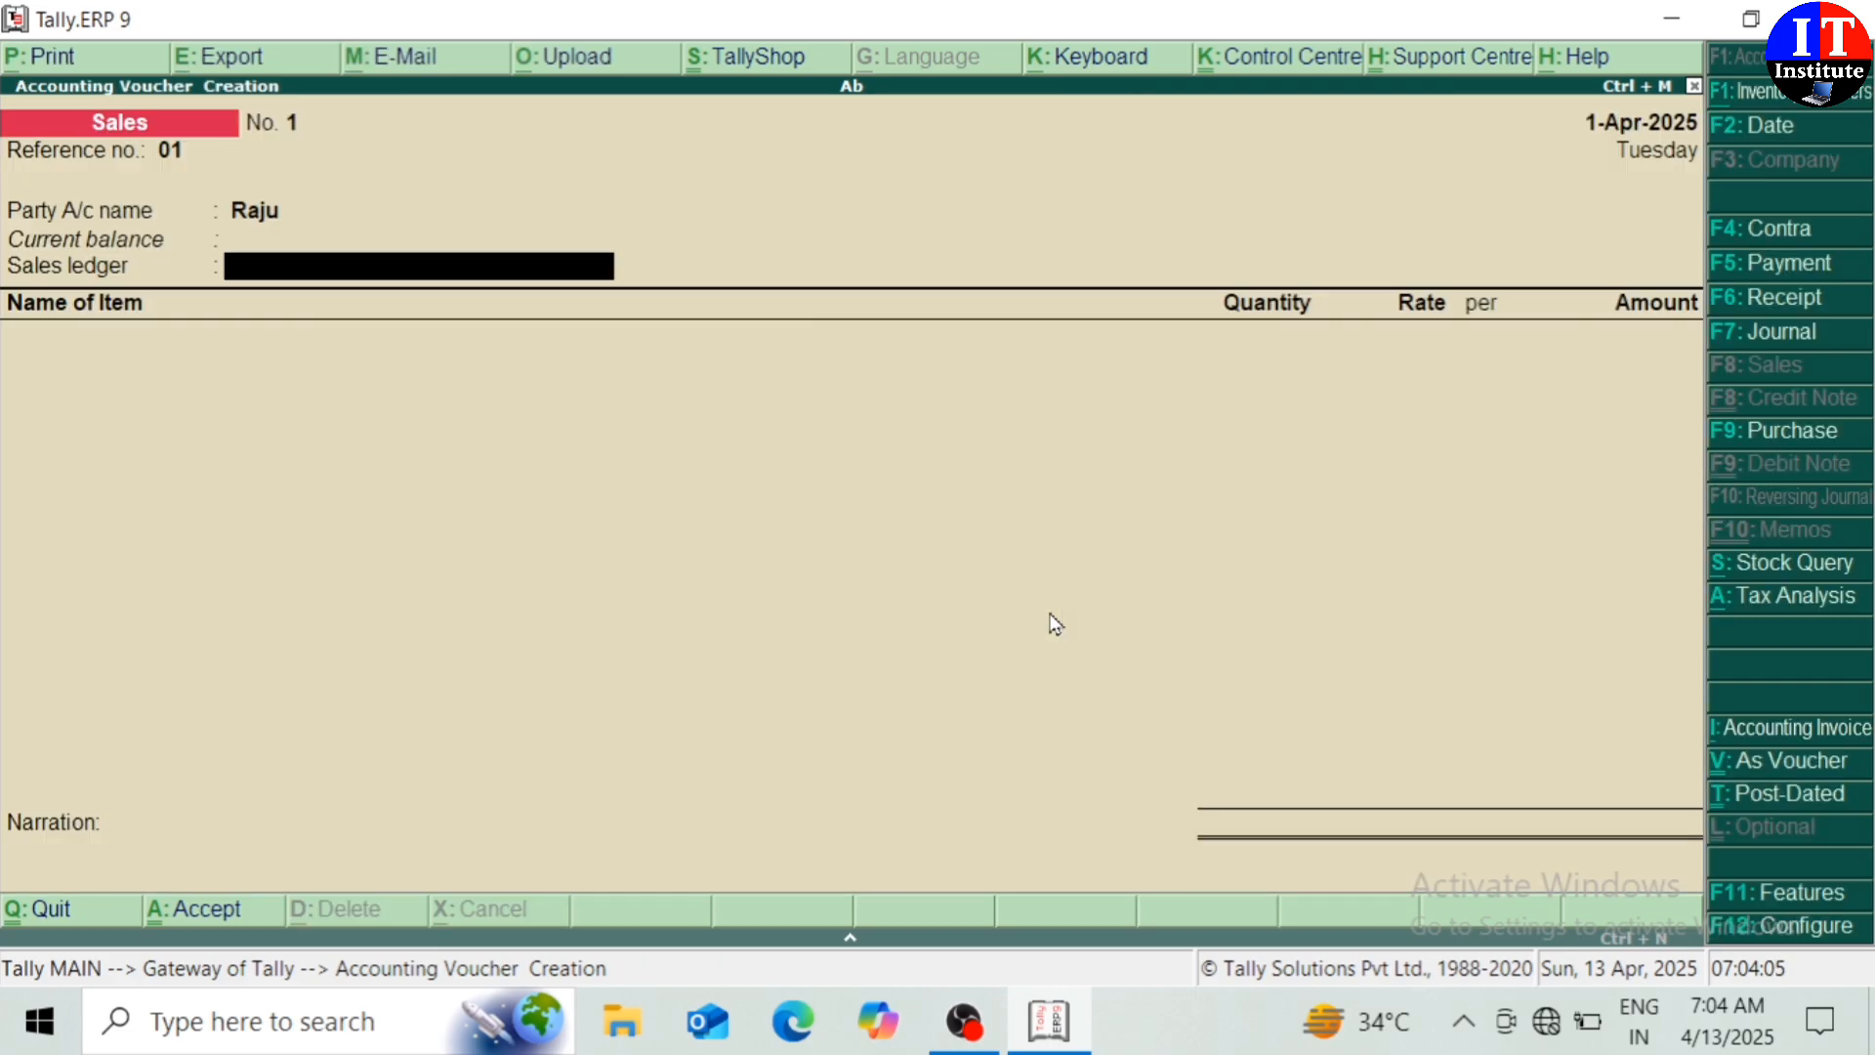
Create a Sales ledger under Sales Accounts with GST applicable and Set/alter GST details Yes
{"action": "key", "text": "alt+c"}
{"action": "type", "text": "Sa"}
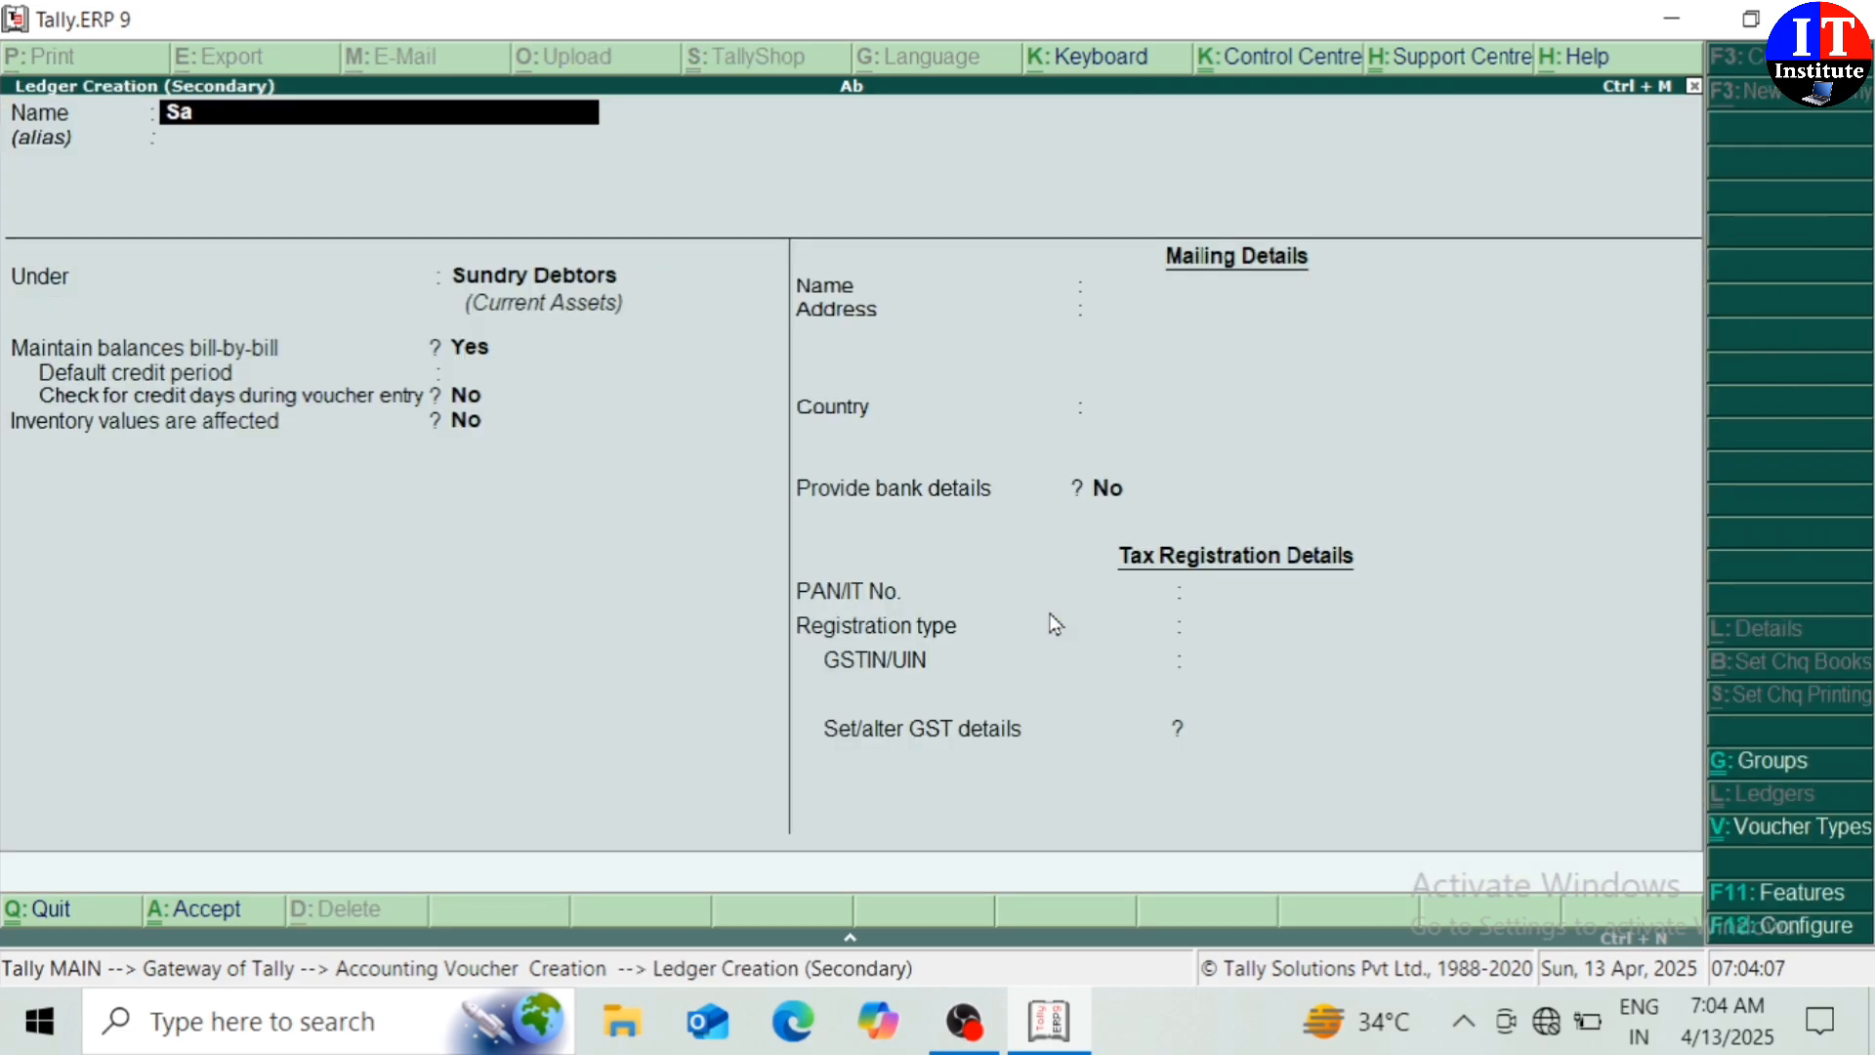
{"action": "type", "text": "les"}
{"action": "key", "text": "Return"}
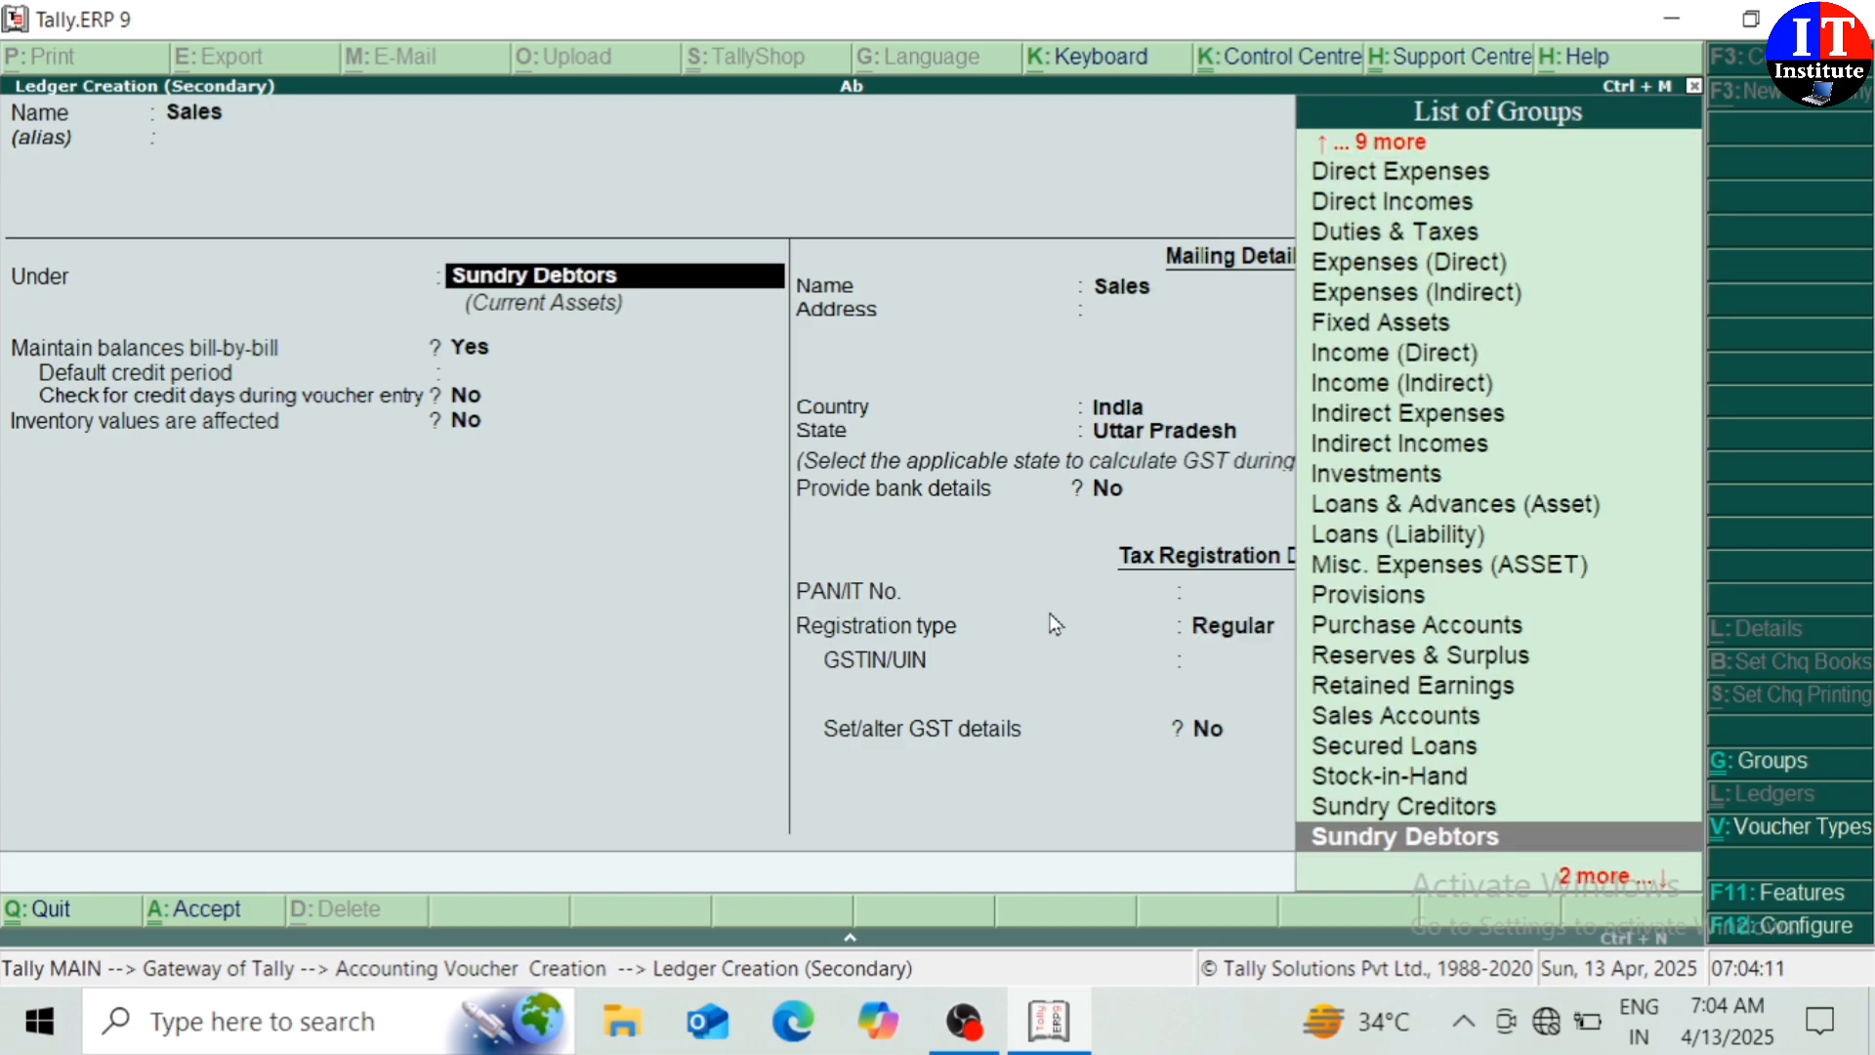
{"action": "type", "text": "Sa"}
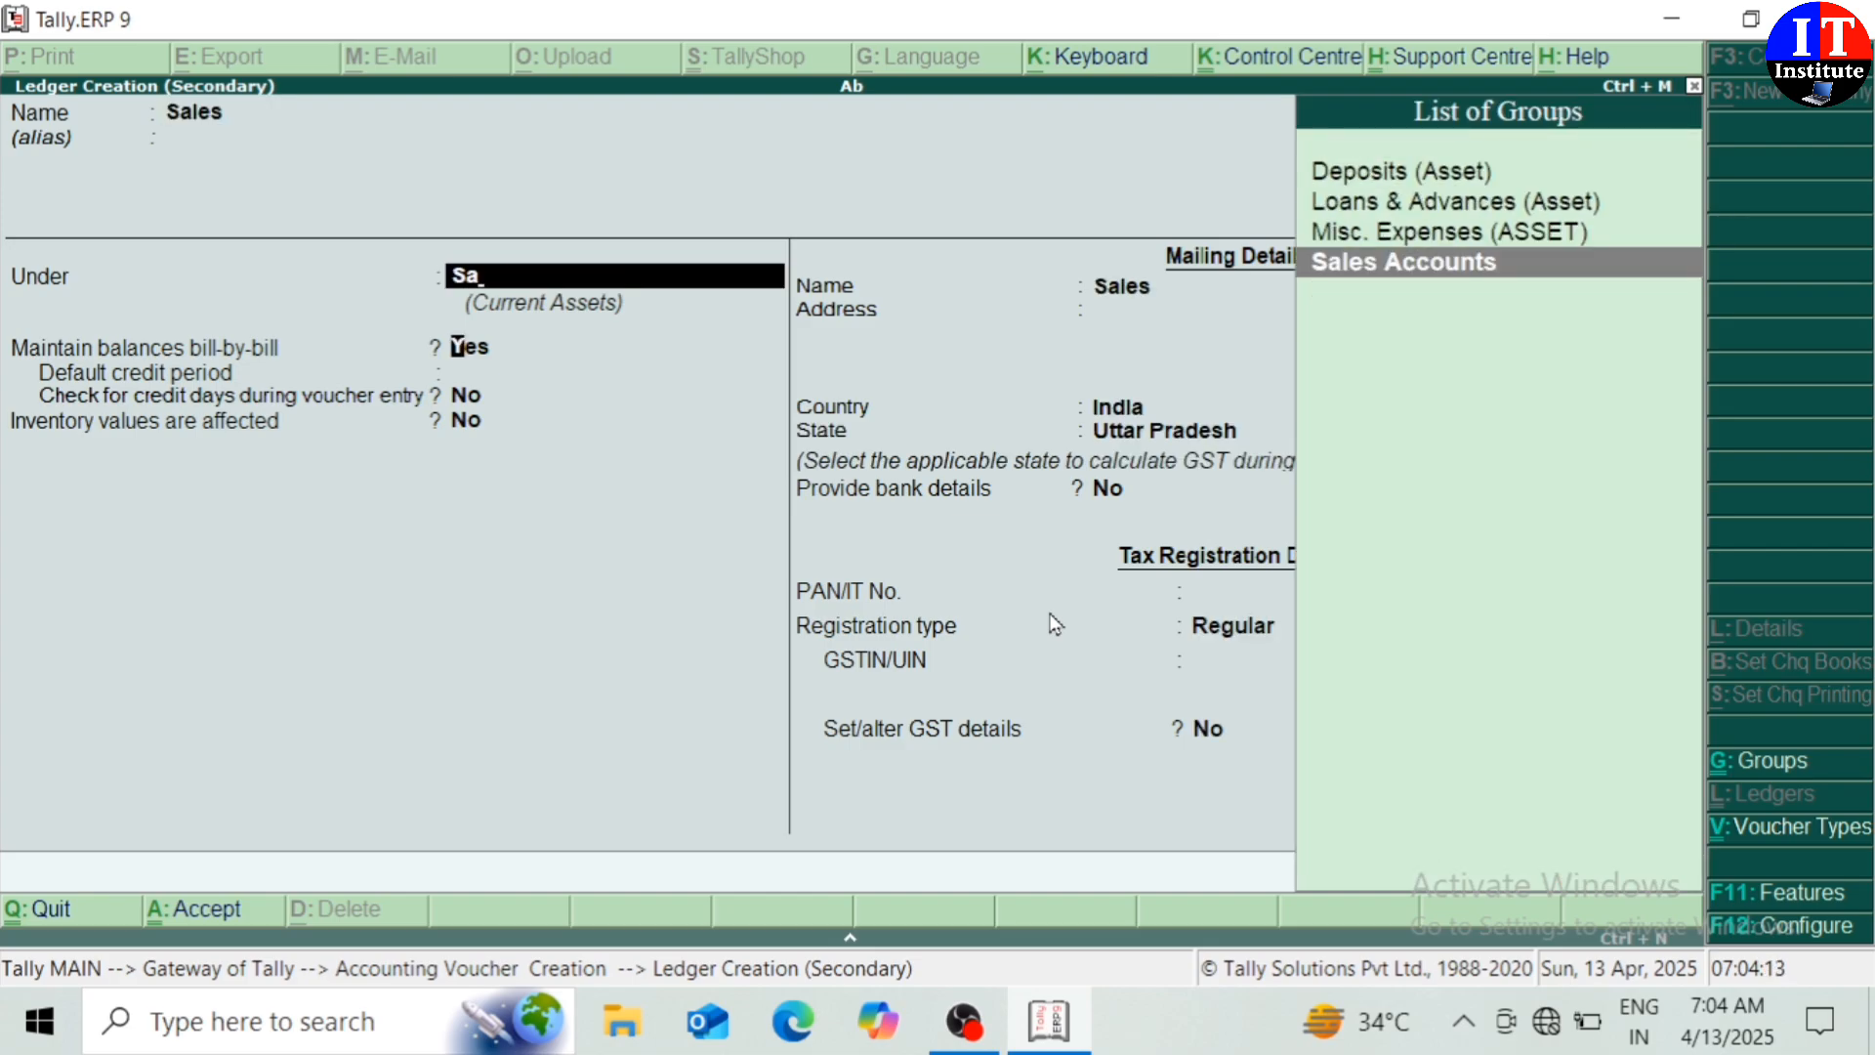
{"action": "key", "text": "Return"}
{"action": "key", "text": "Return"}
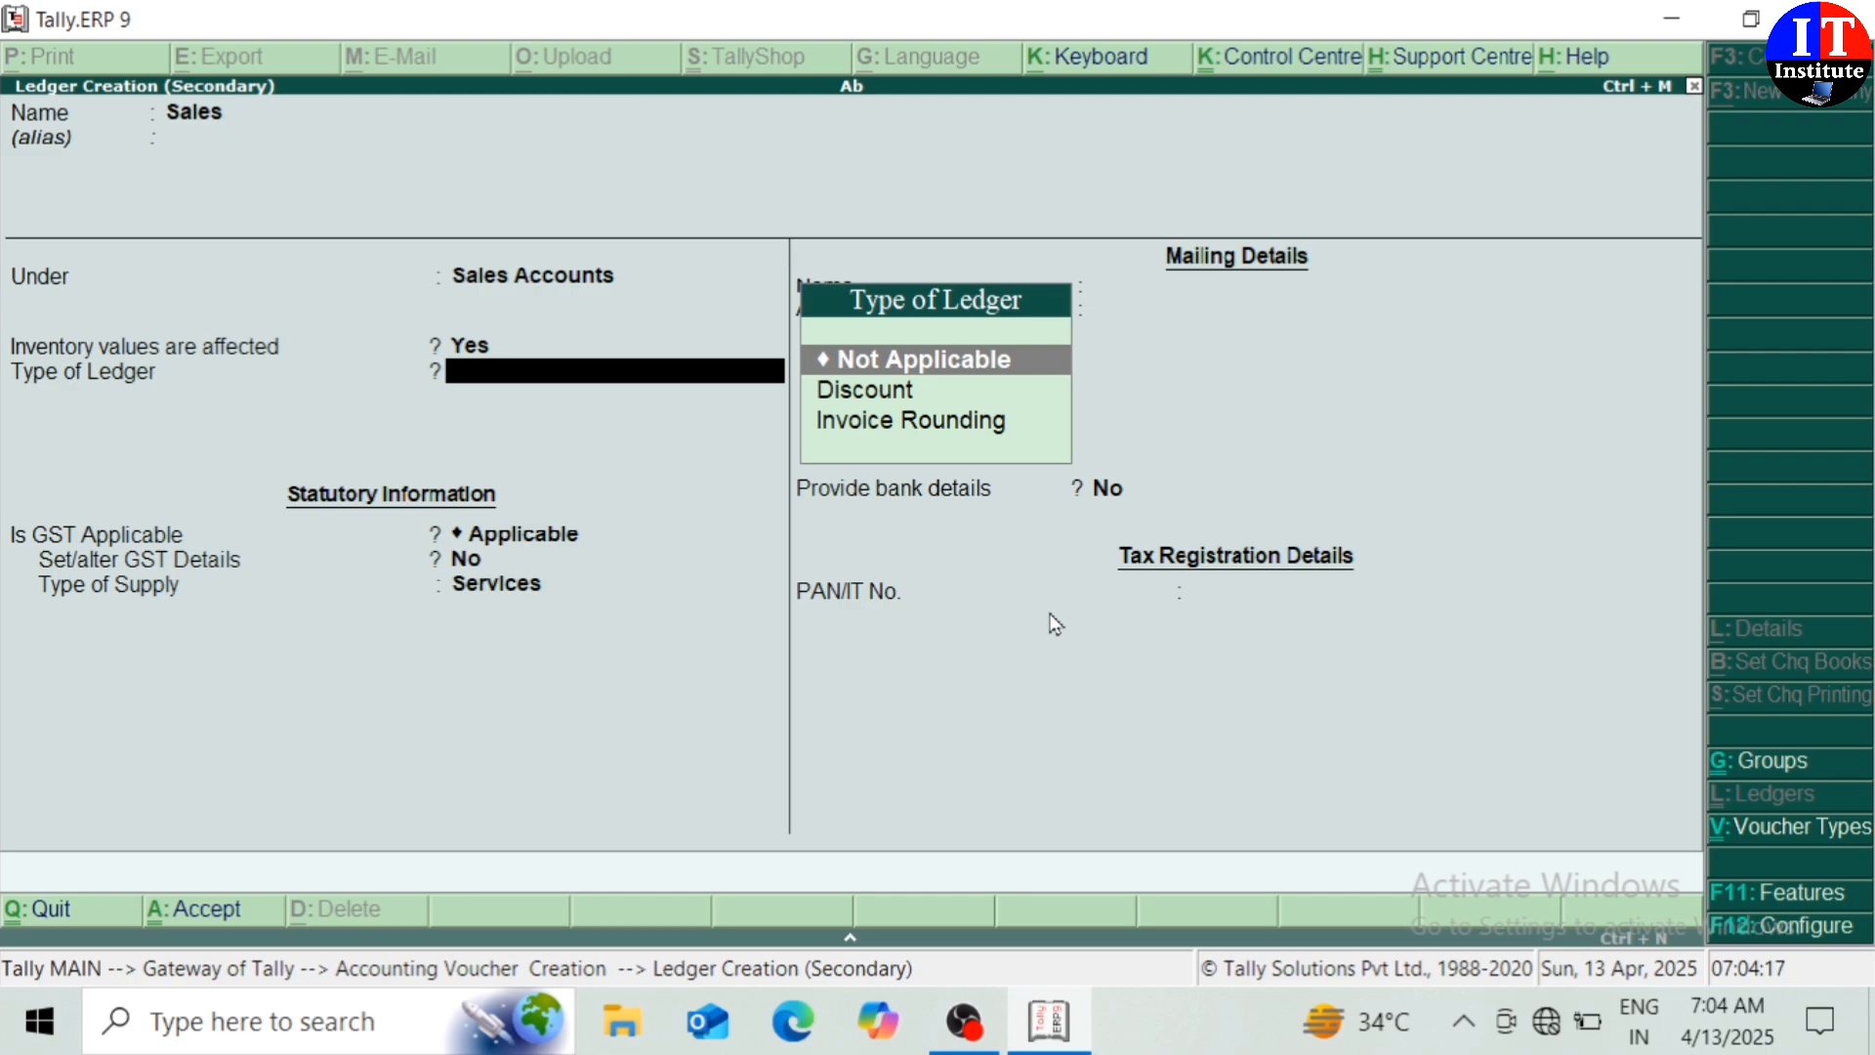
{"action": "key", "text": "Return"}
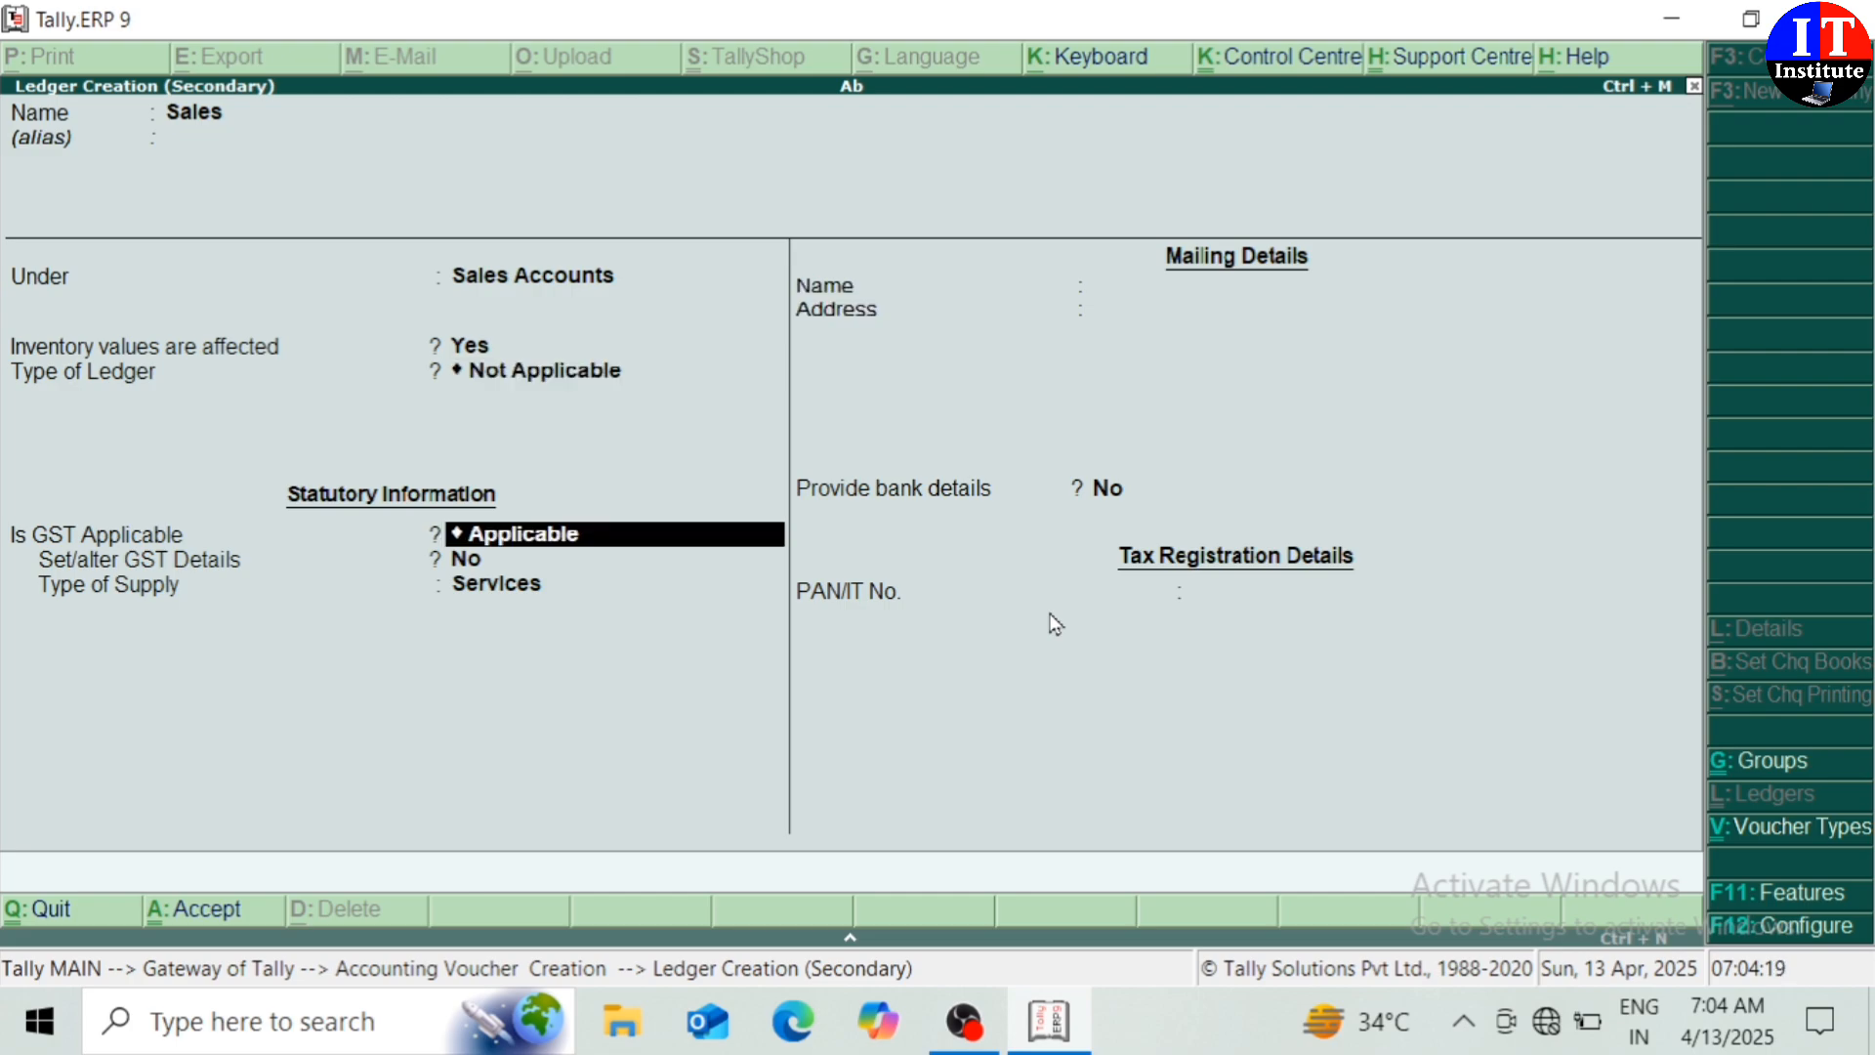
{"action": "key", "text": "Return"}
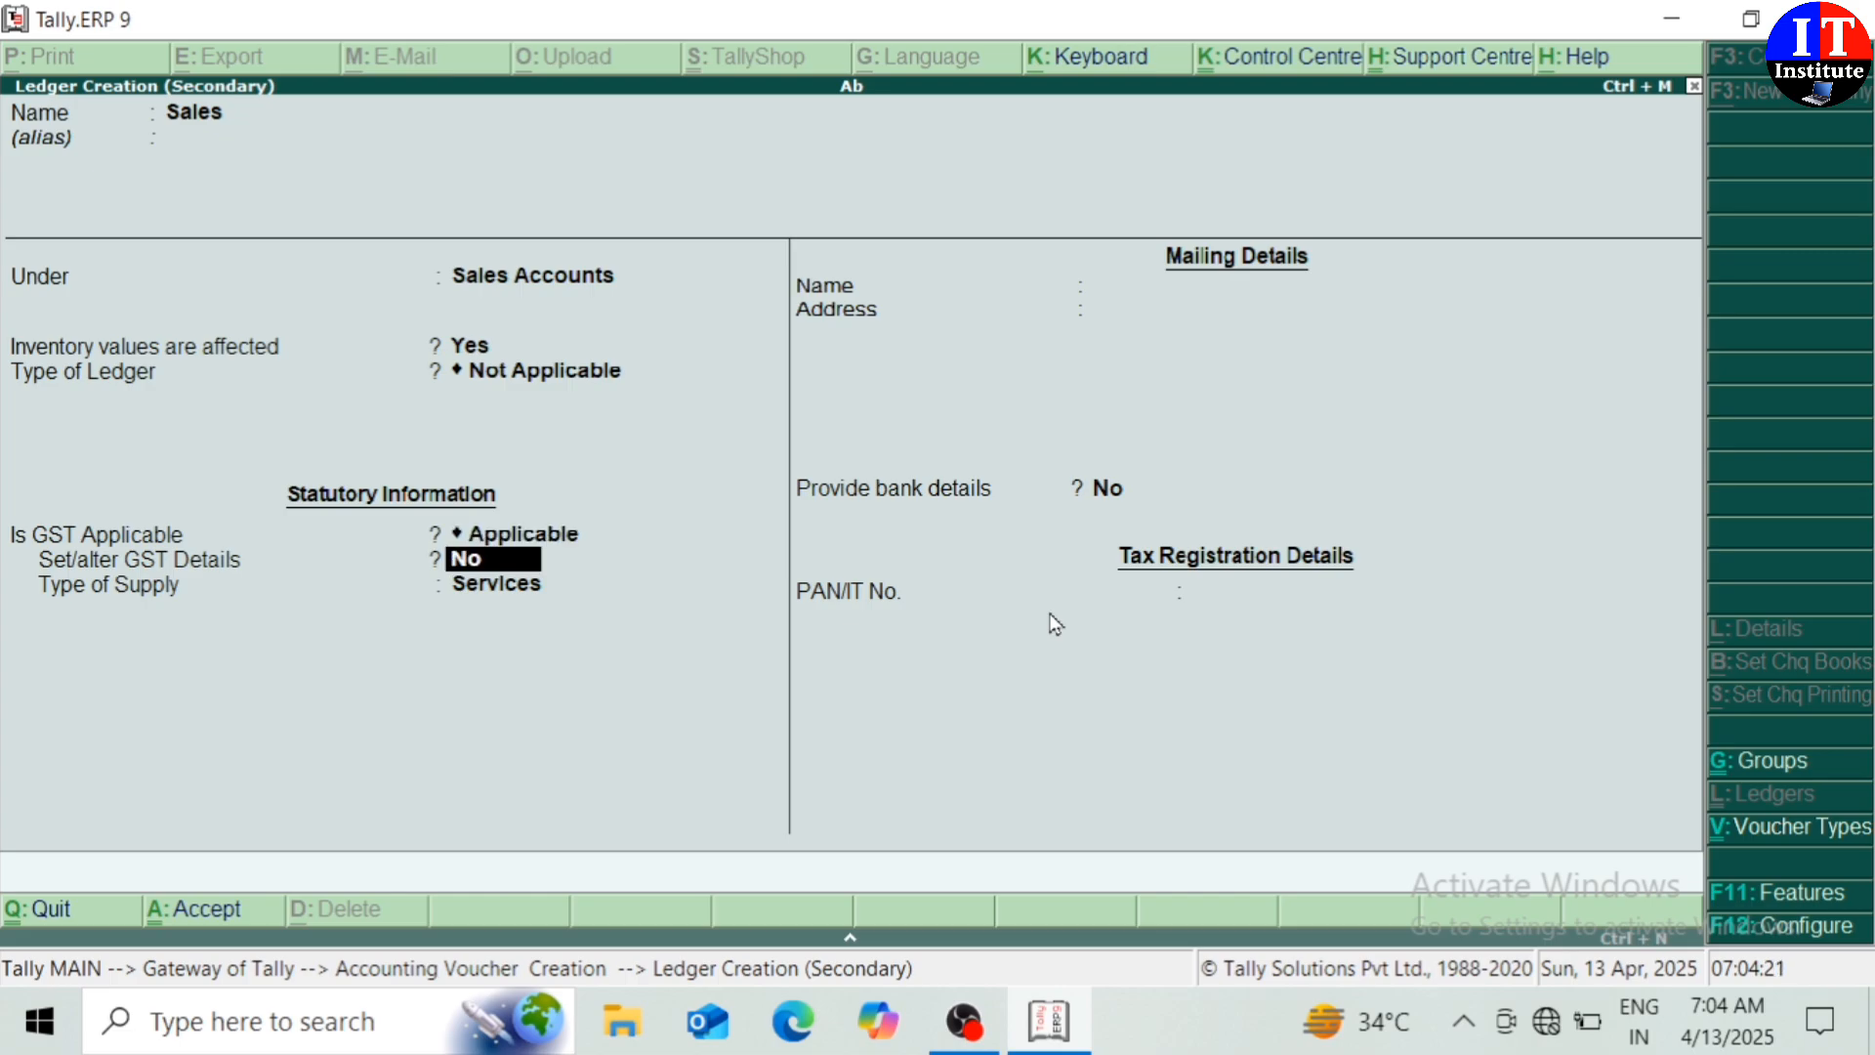
{"action": "type", "text": "y"}
{"action": "key", "text": "Return"}
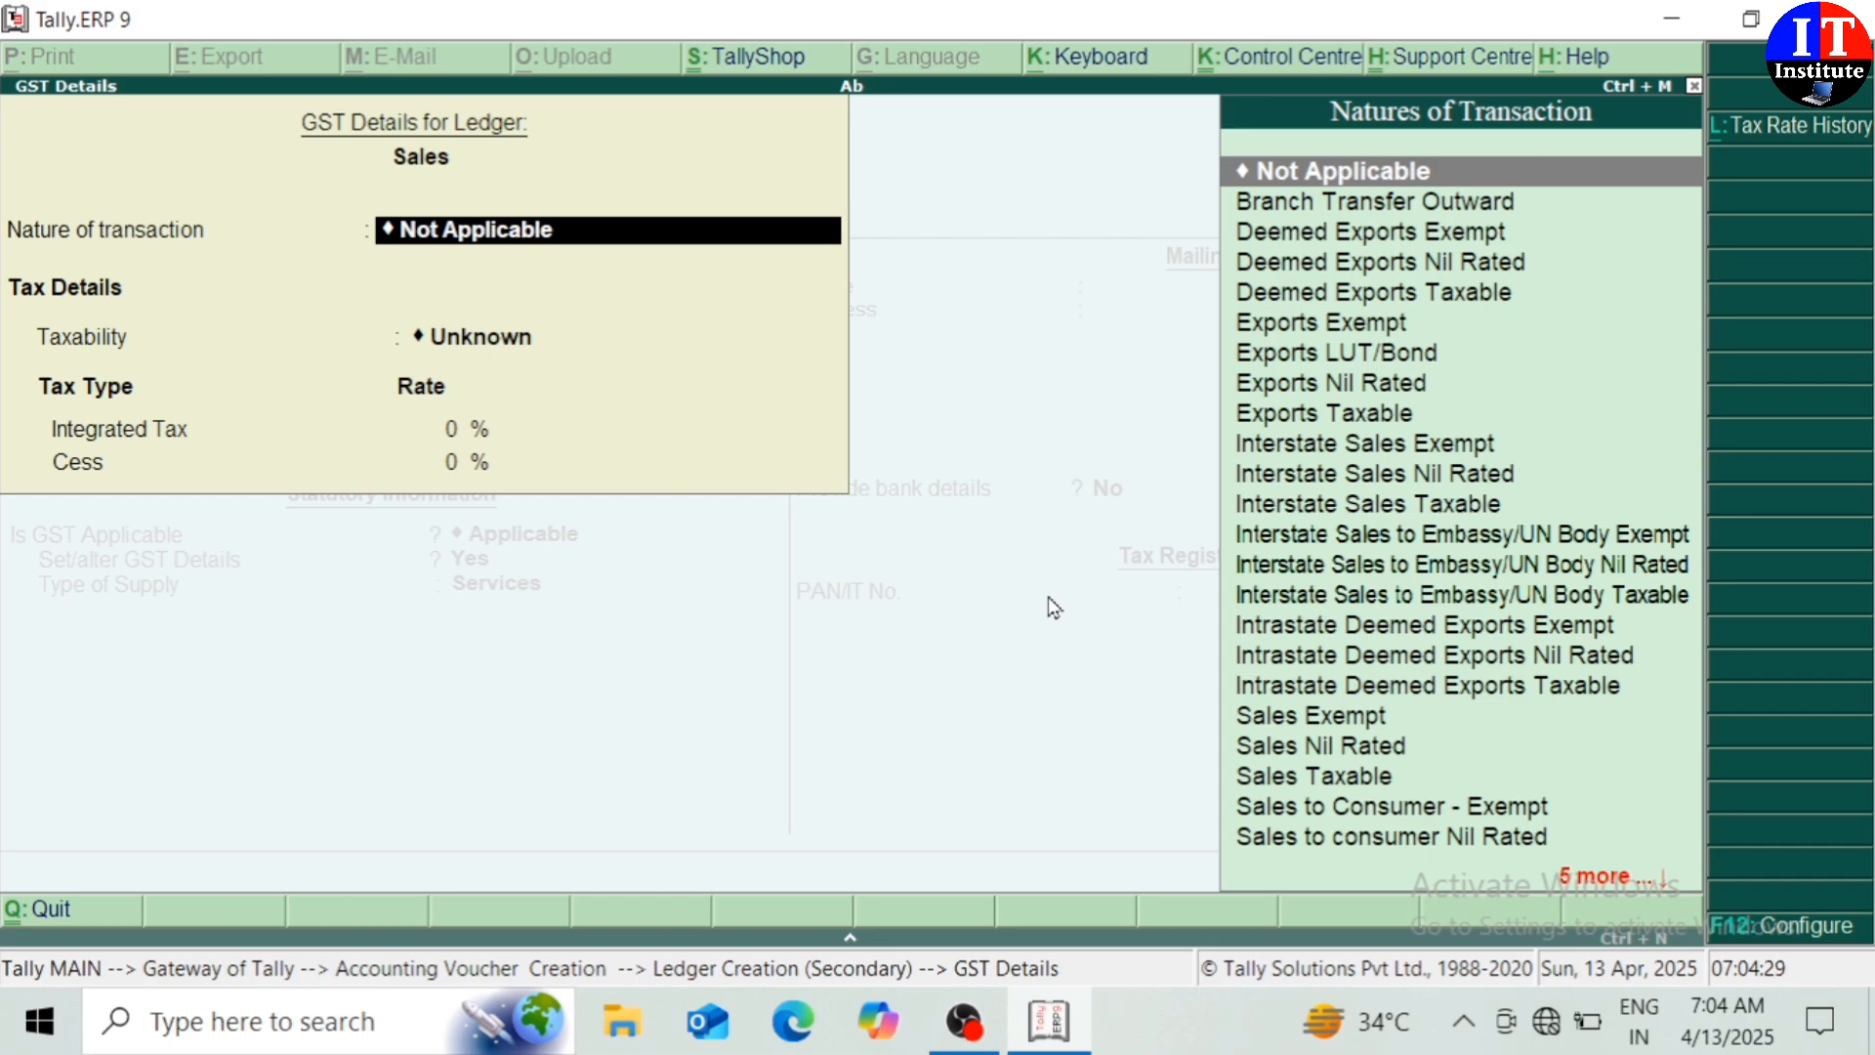
Set its GST to Interstate Sales Taxable, 12% integrated tax, supply type Goods, and save
{"action": "type", "text": "I"}
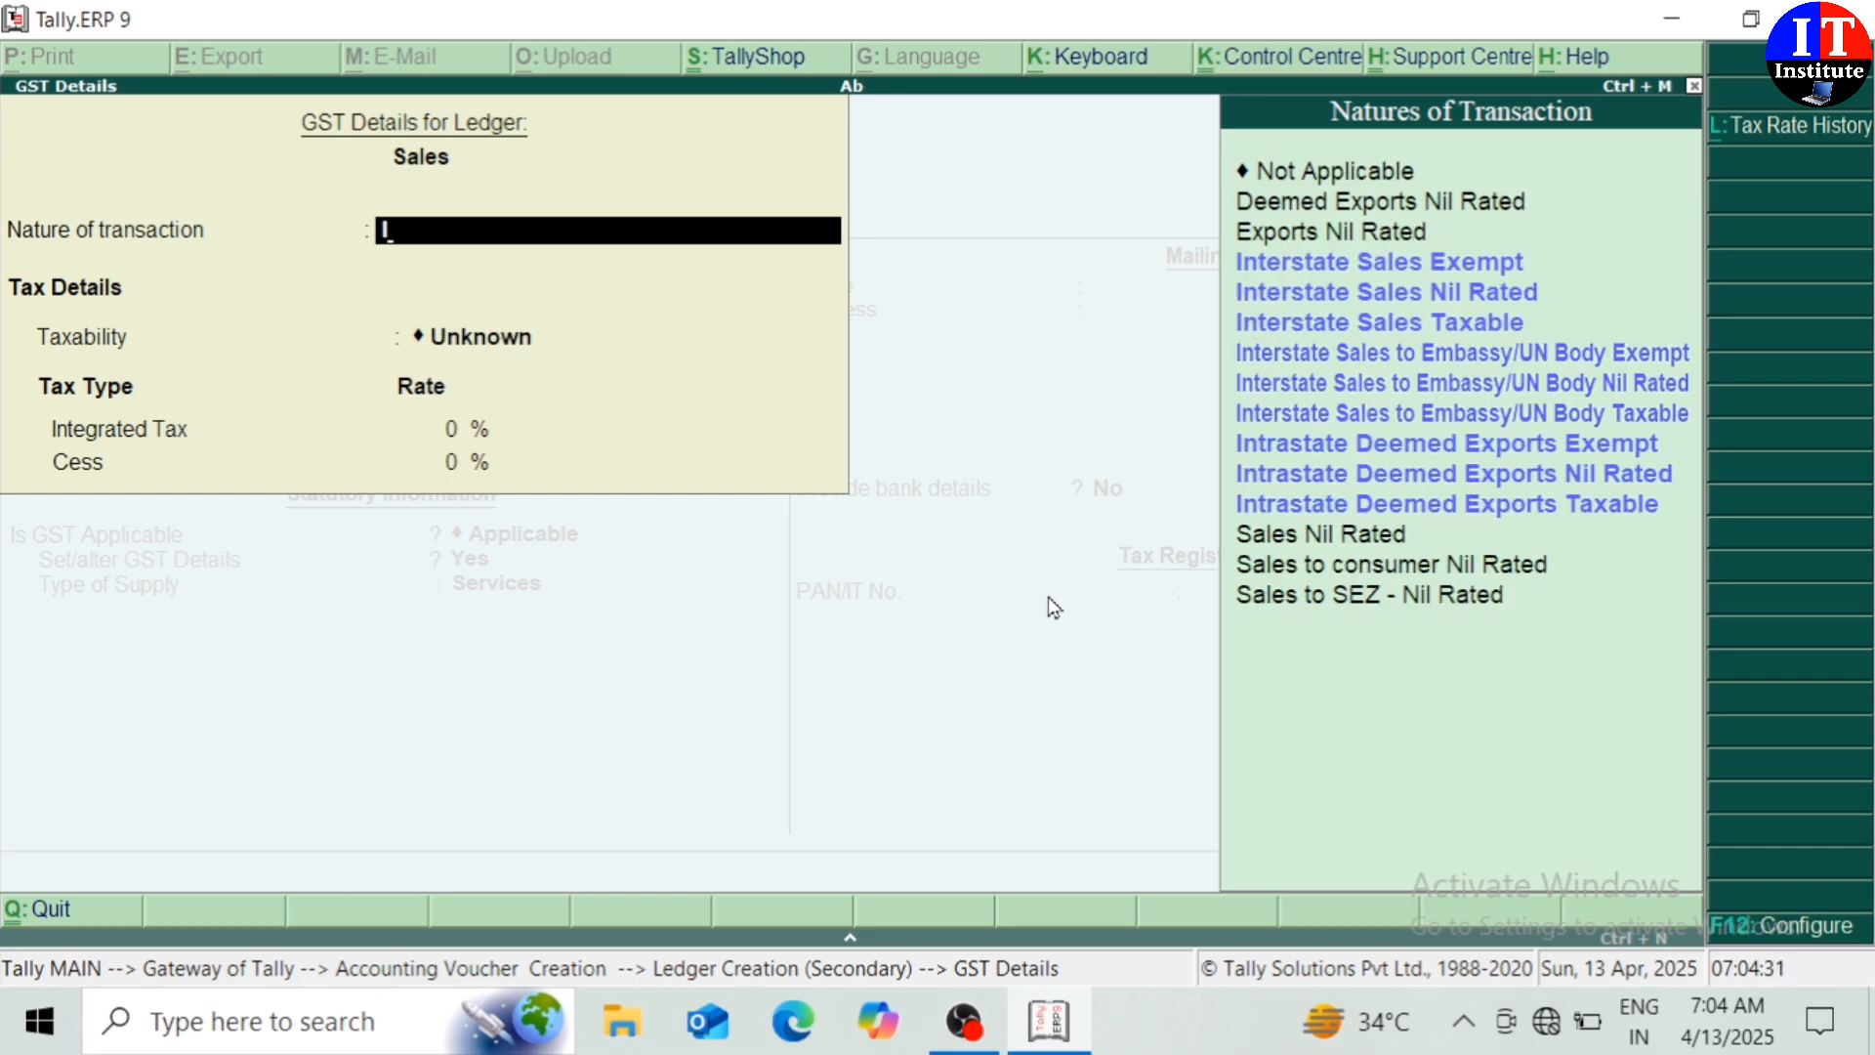
{"action": "left_click", "coordinate": [1393, 334]}
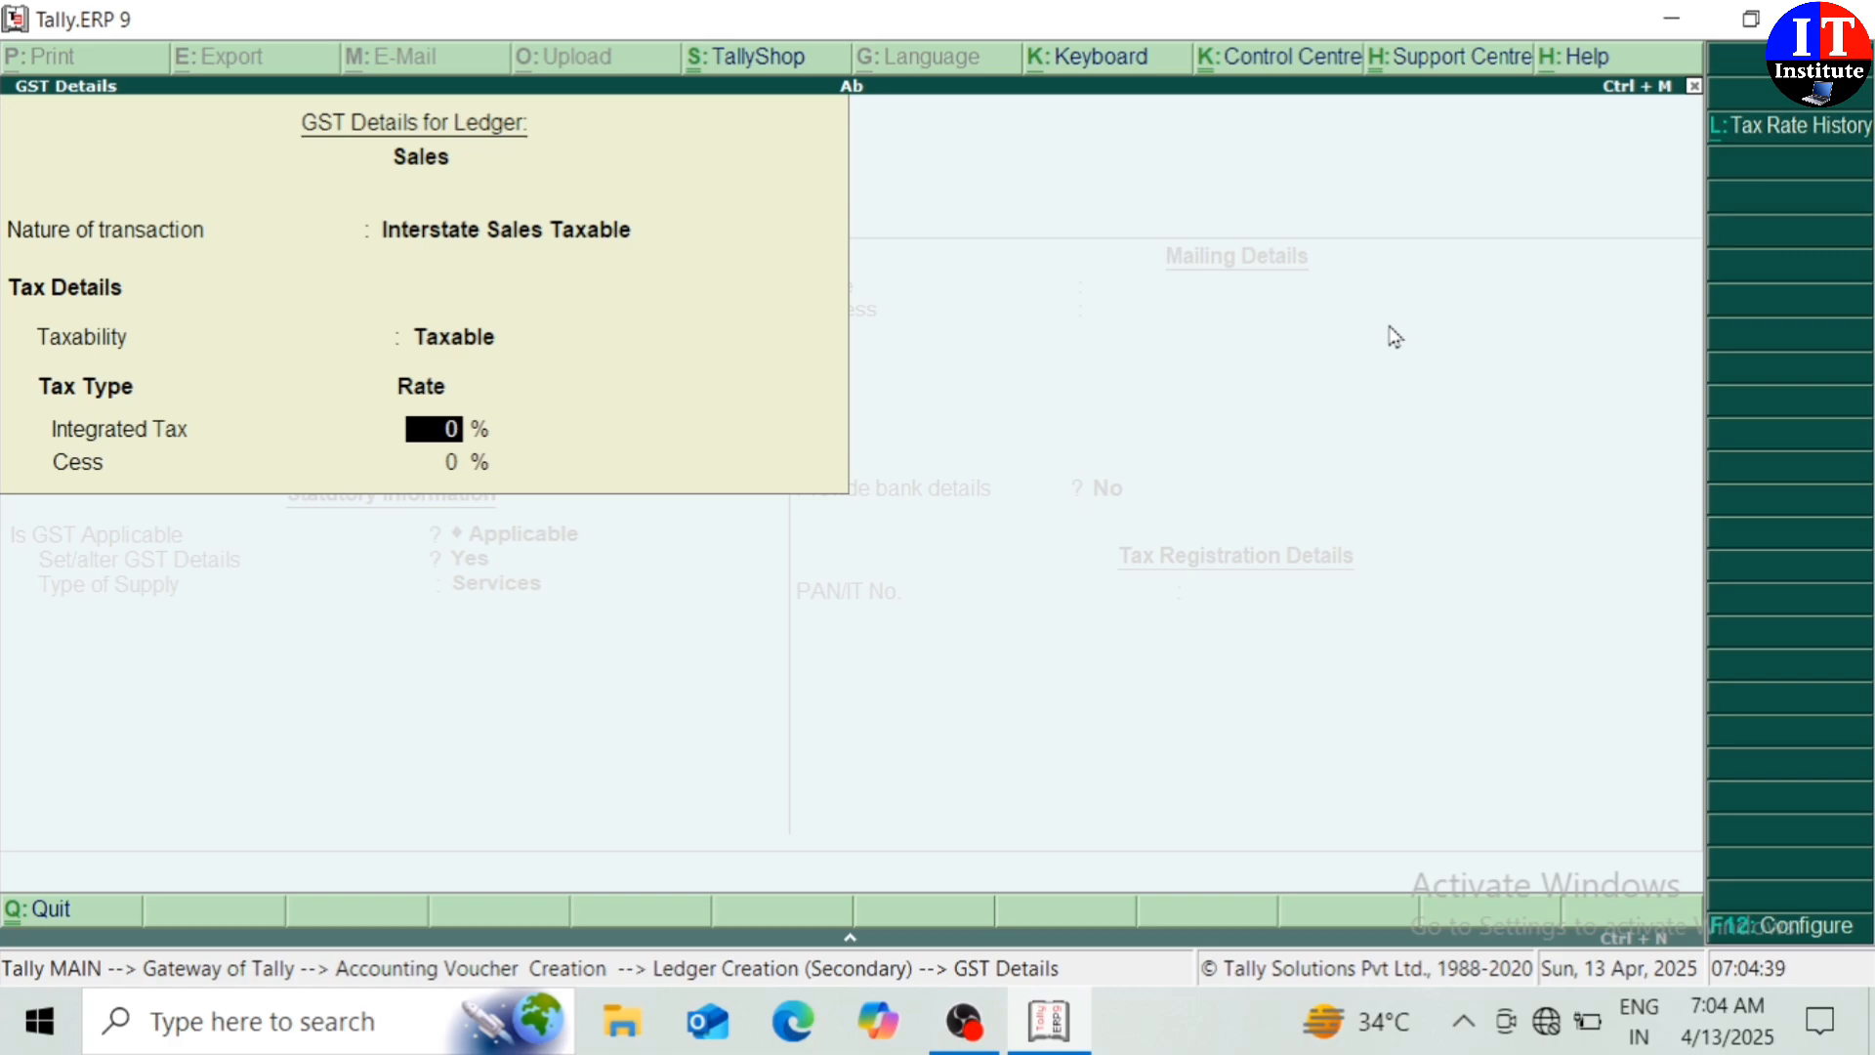
{"action": "type", "text": "12"}
{"action": "key", "text": "Return"}
{"action": "key", "text": "Return"}
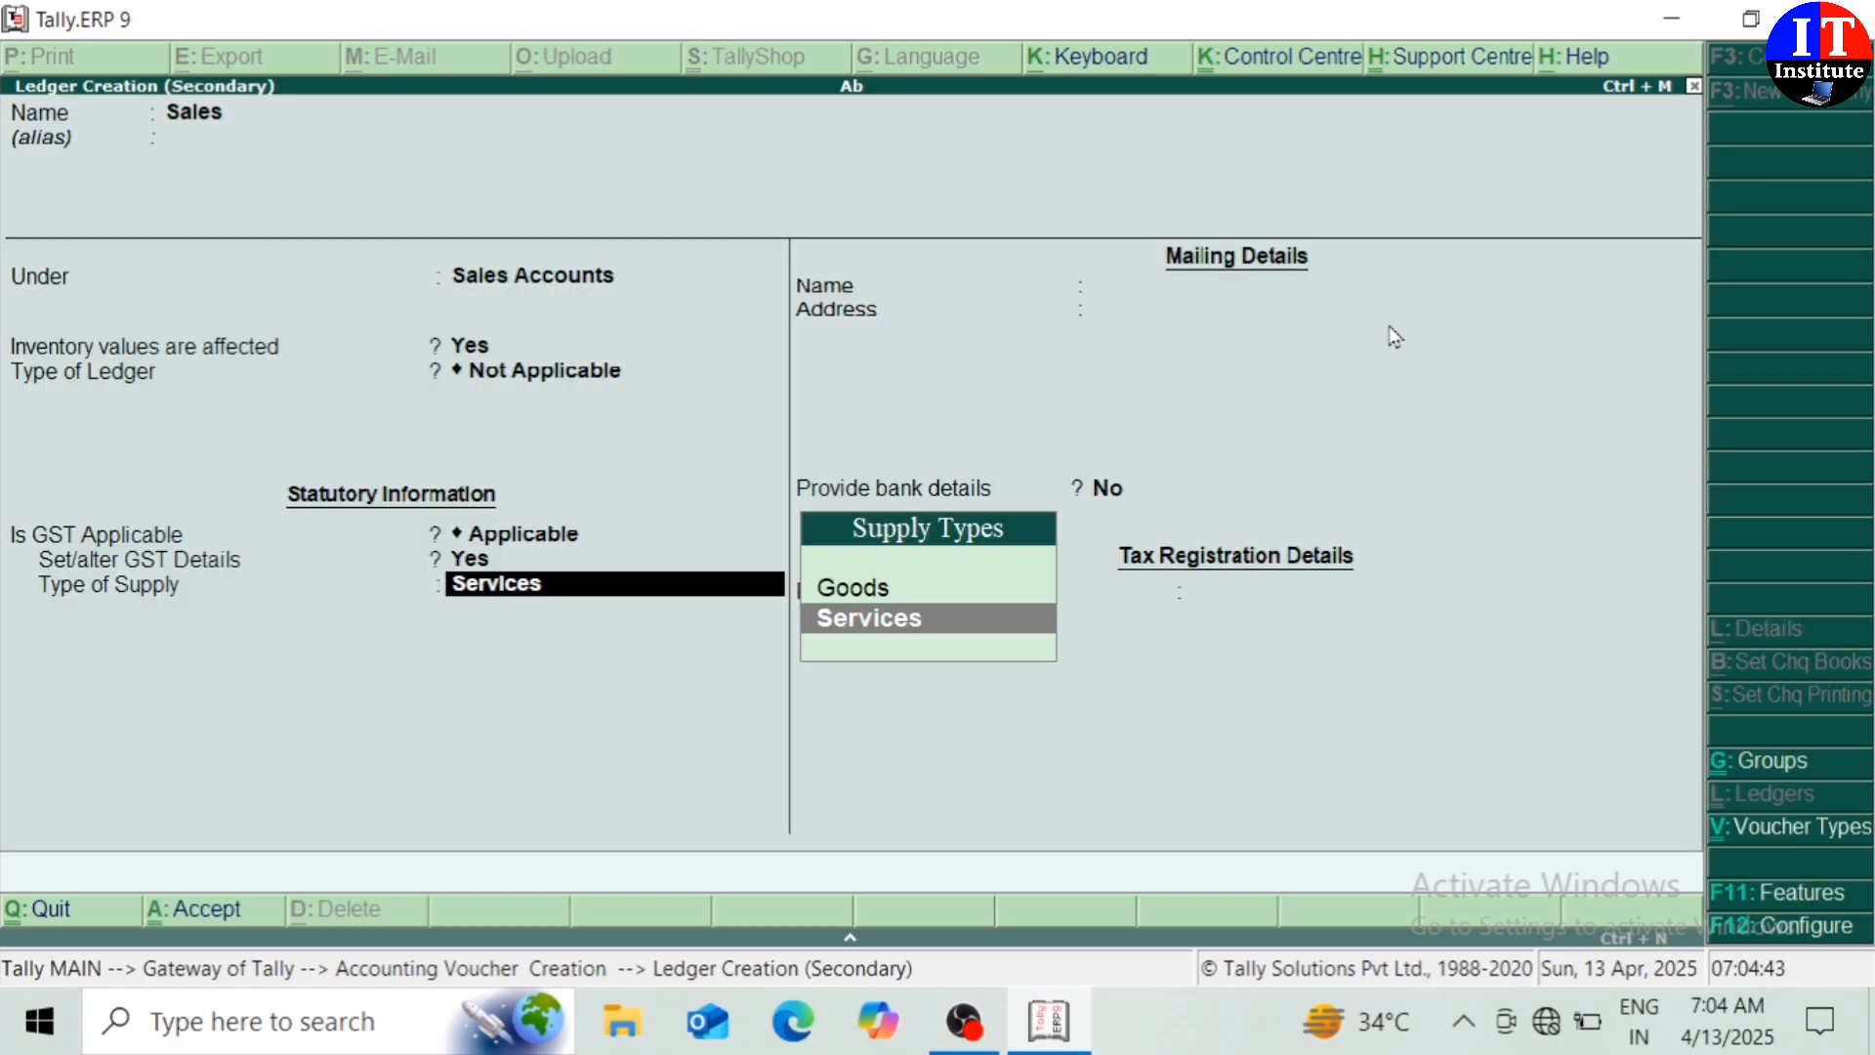
{"action": "key", "text": "Up"}
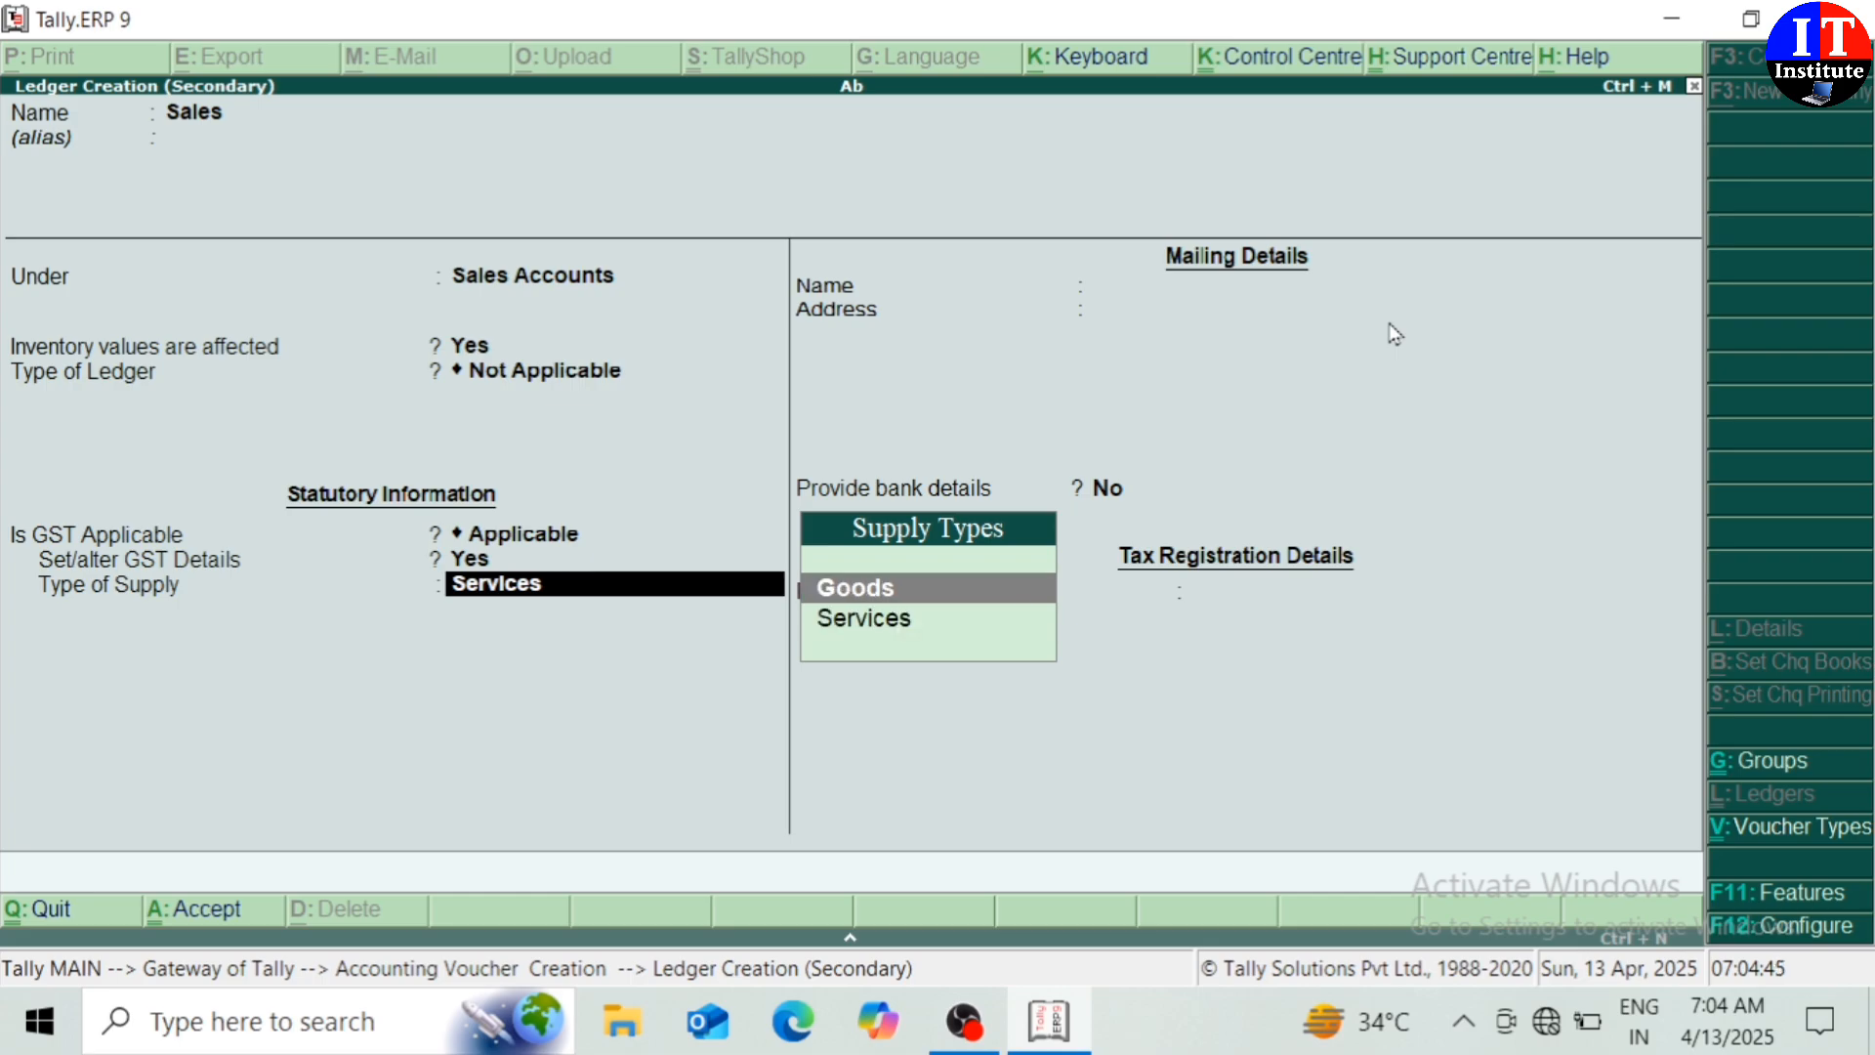
{"action": "key", "text": "Return"}
{"action": "key", "text": "Return"}
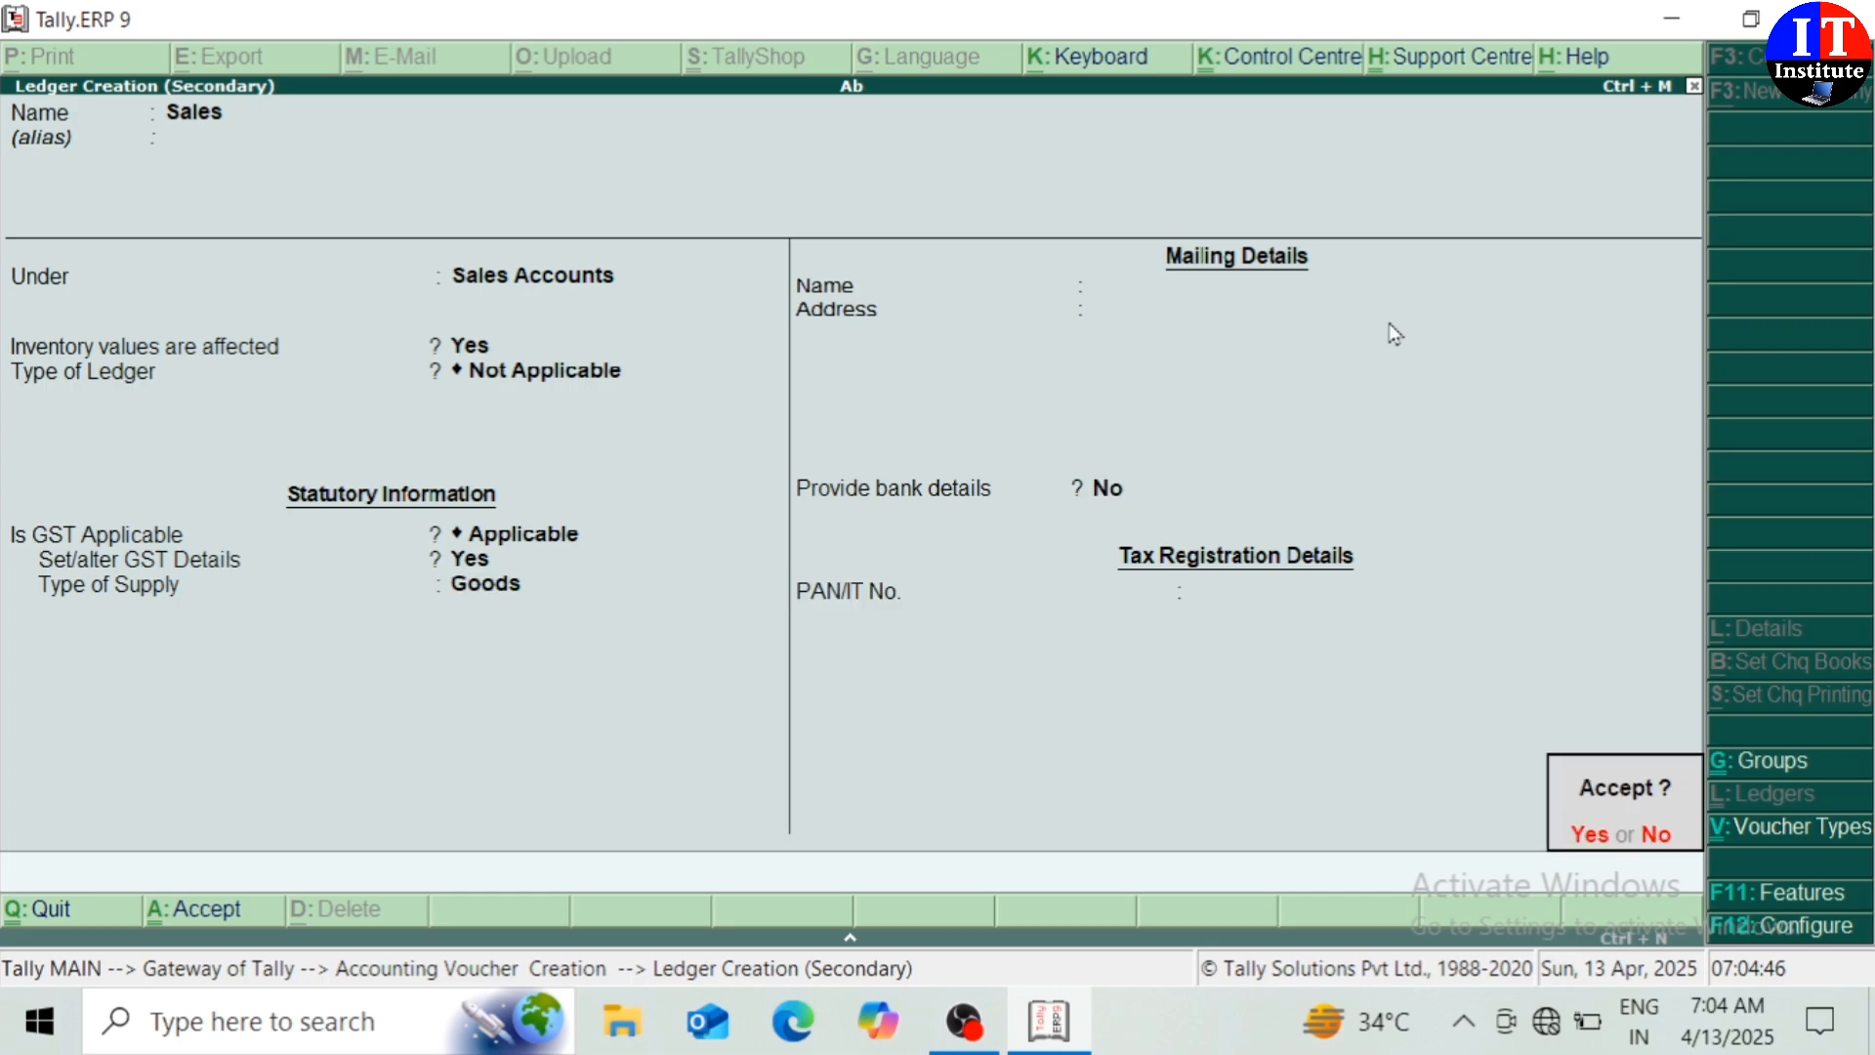
{"action": "key", "text": "Return"}
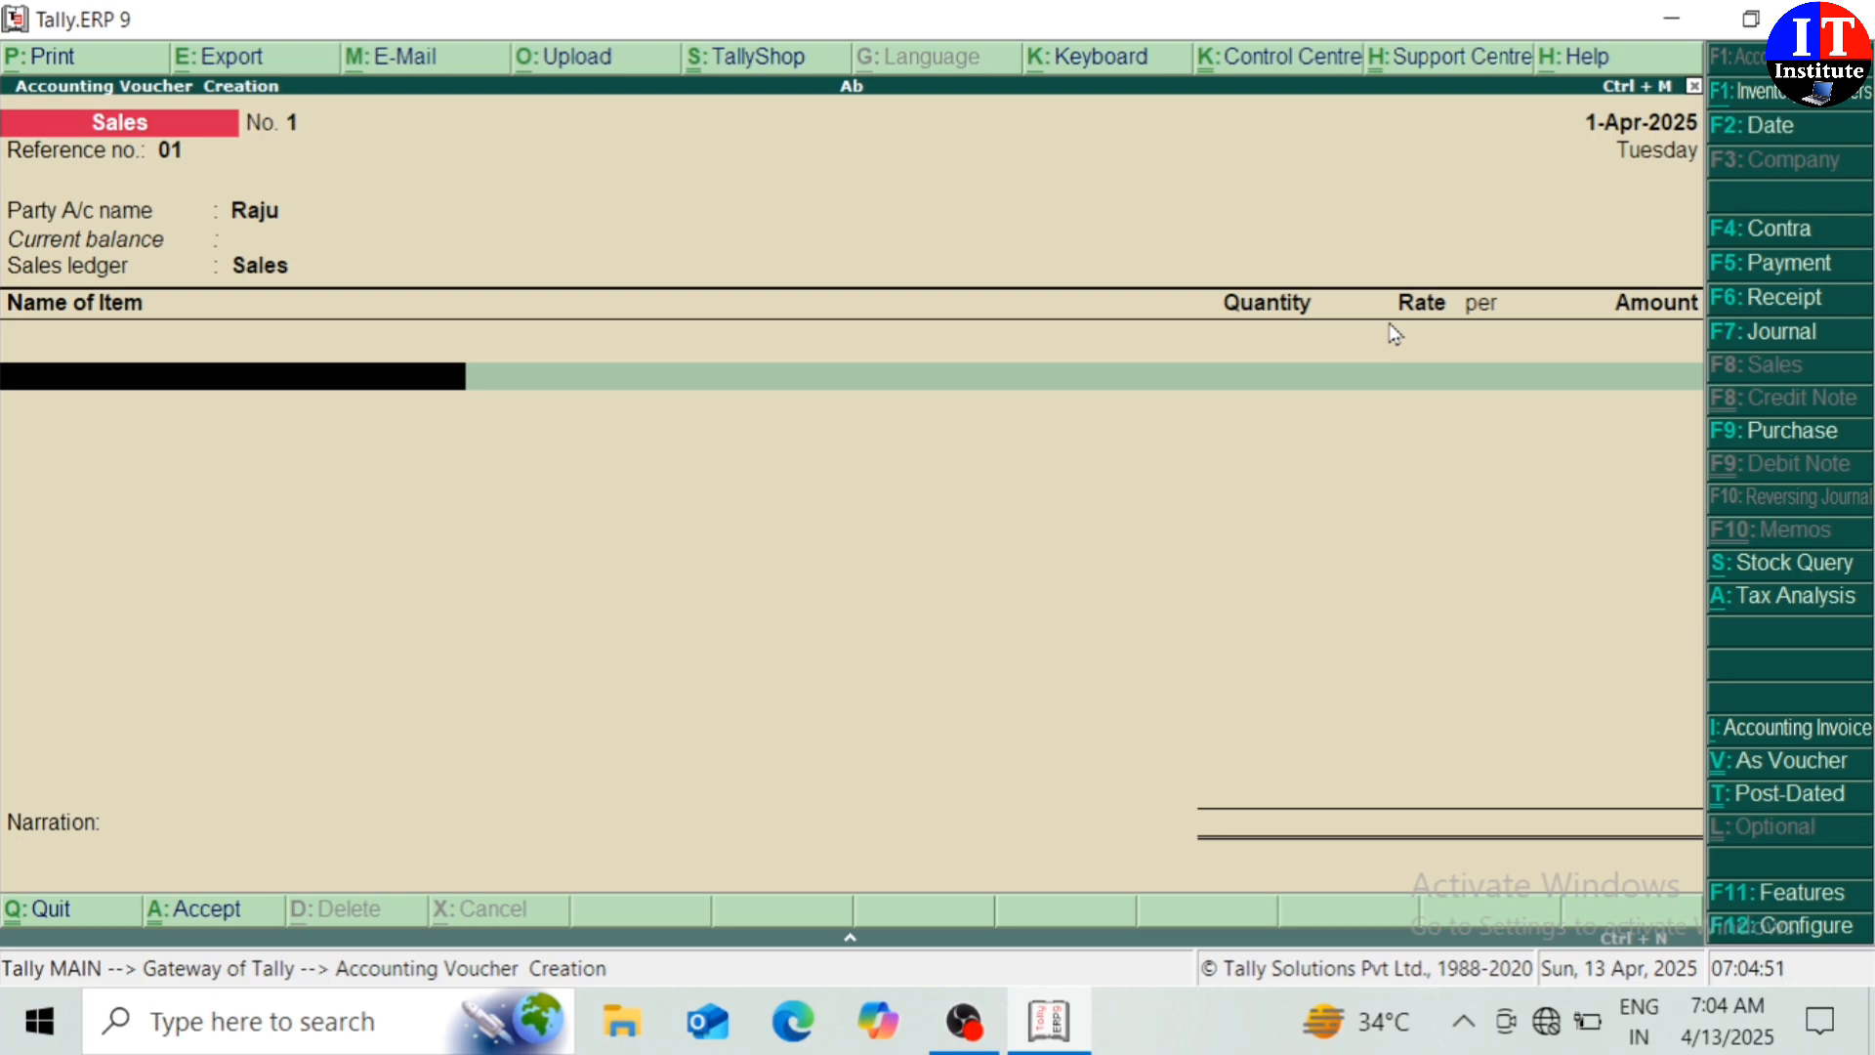
Bill 180 Shirts at 899.00 and add the Igst ledger for 19,418.40
{"action": "type", "text": "S"}
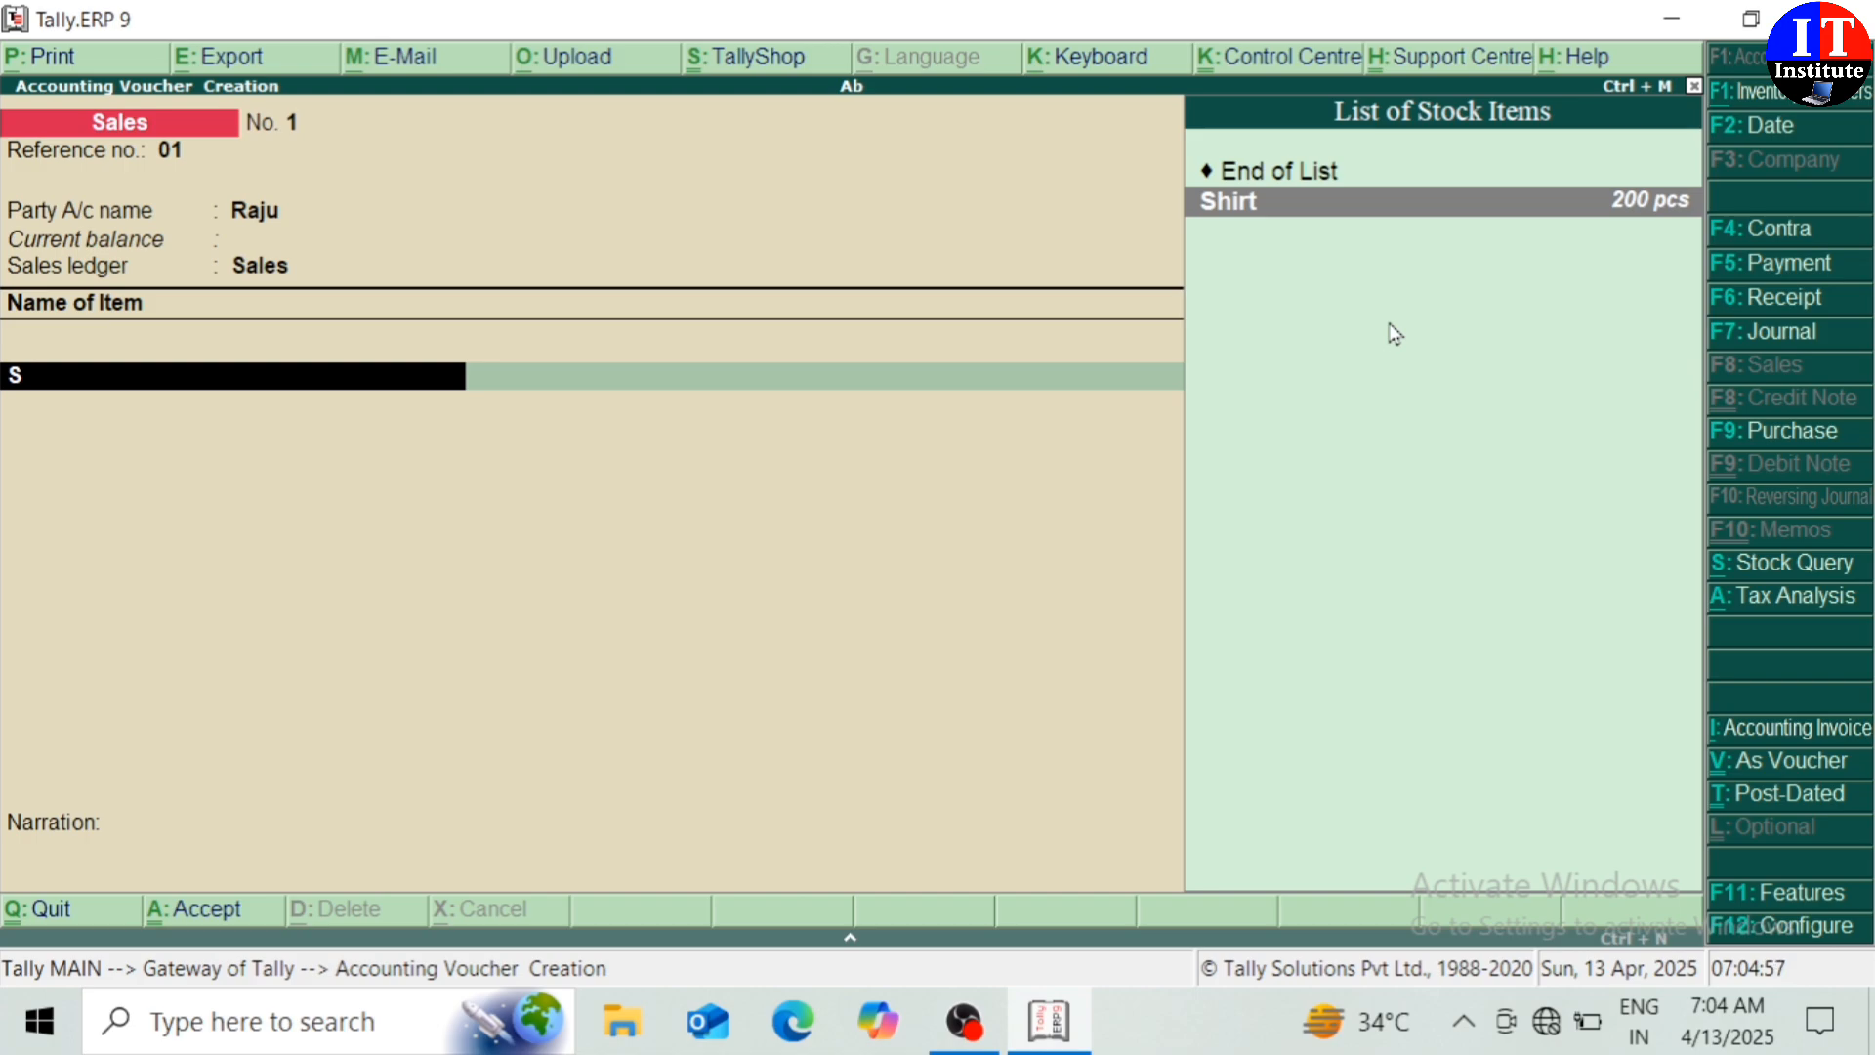
{"action": "key", "text": "Return"}
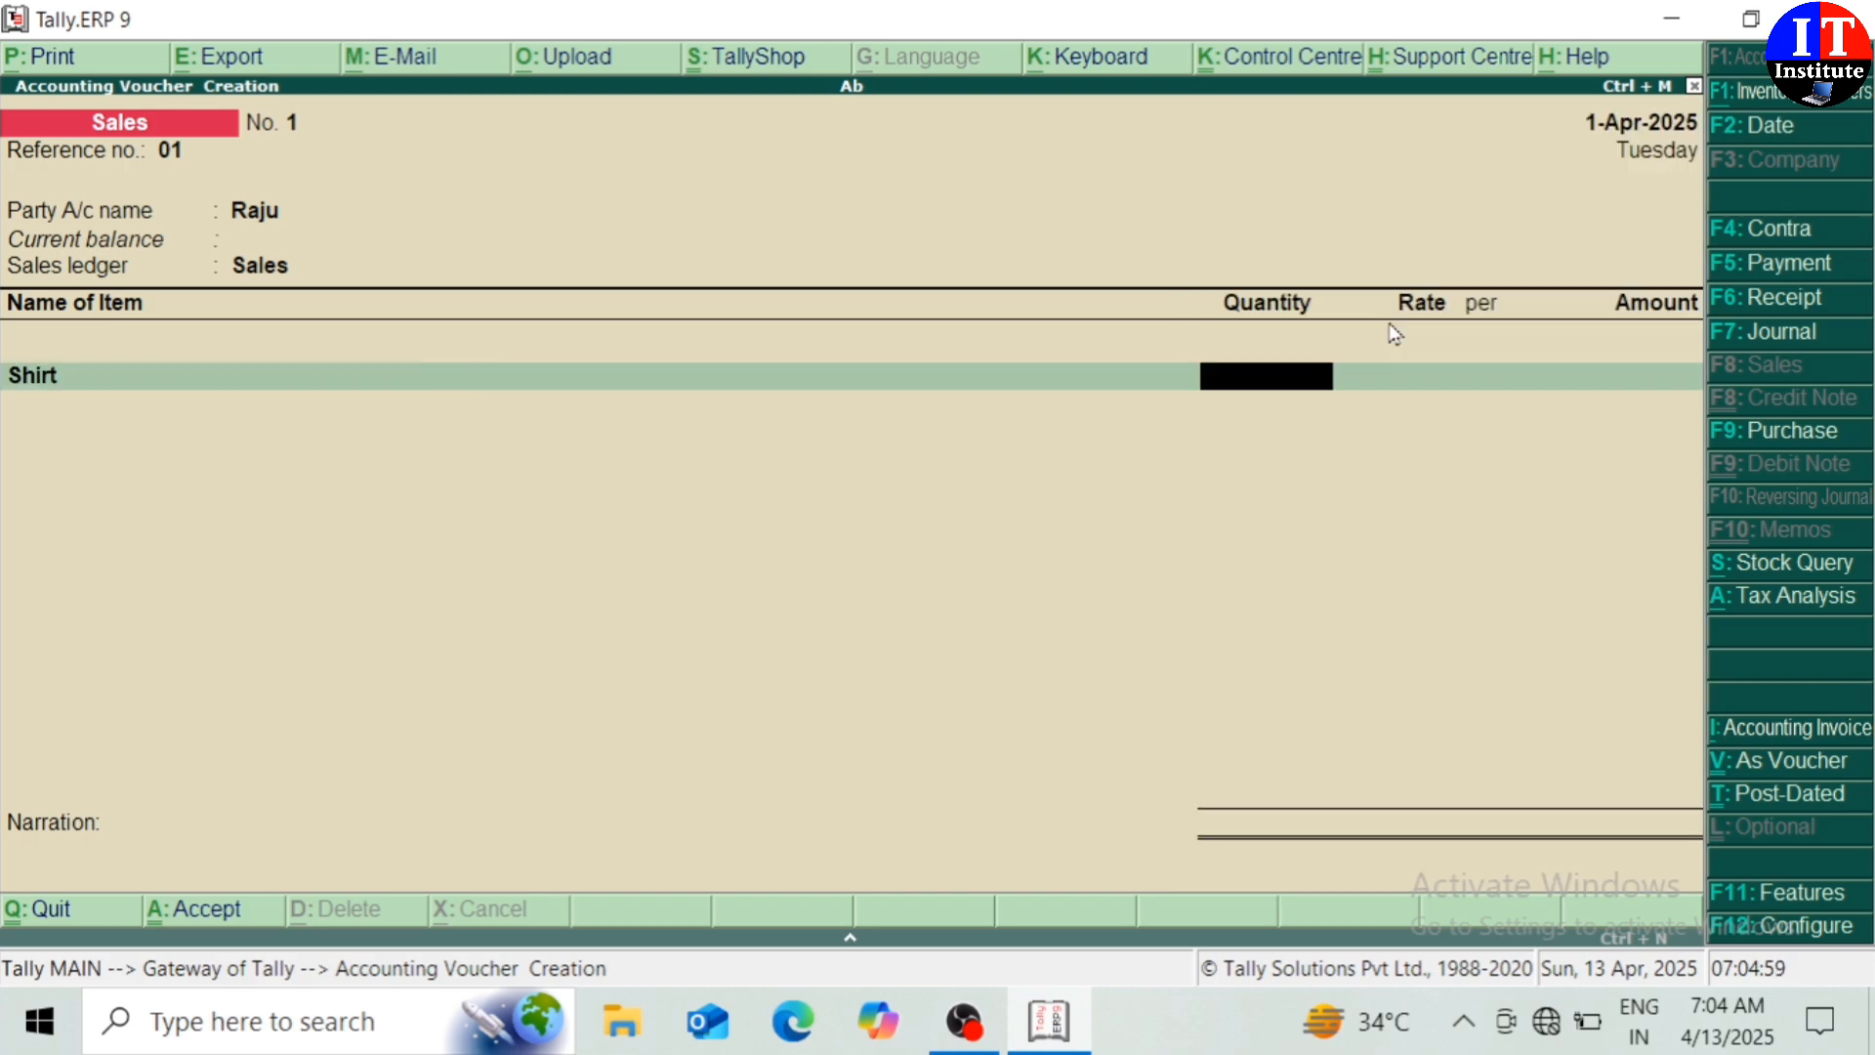
{"action": "type", "text": "180"}
{"action": "key", "text": "Return"}
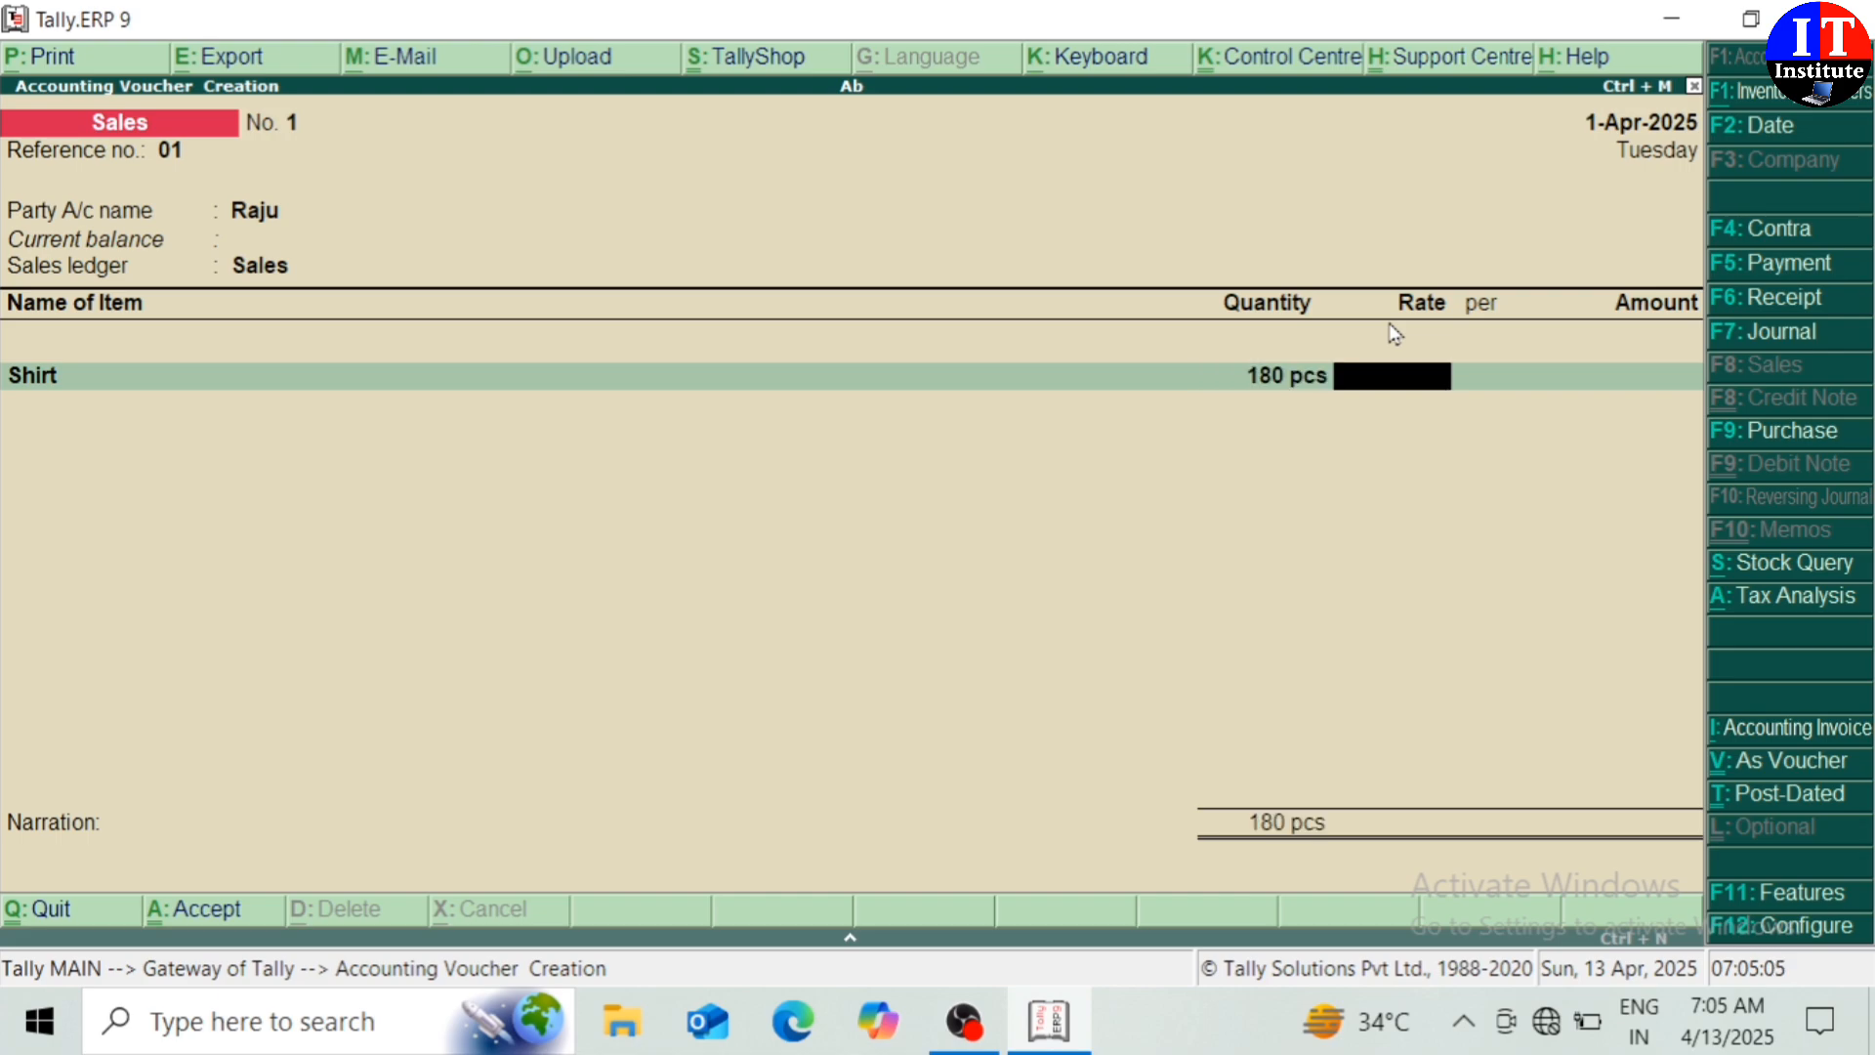
{"action": "type", "text": "899"}
{"action": "key", "text": "Return"}
{"action": "key", "text": "Return"}
{"action": "key", "text": "Return"}
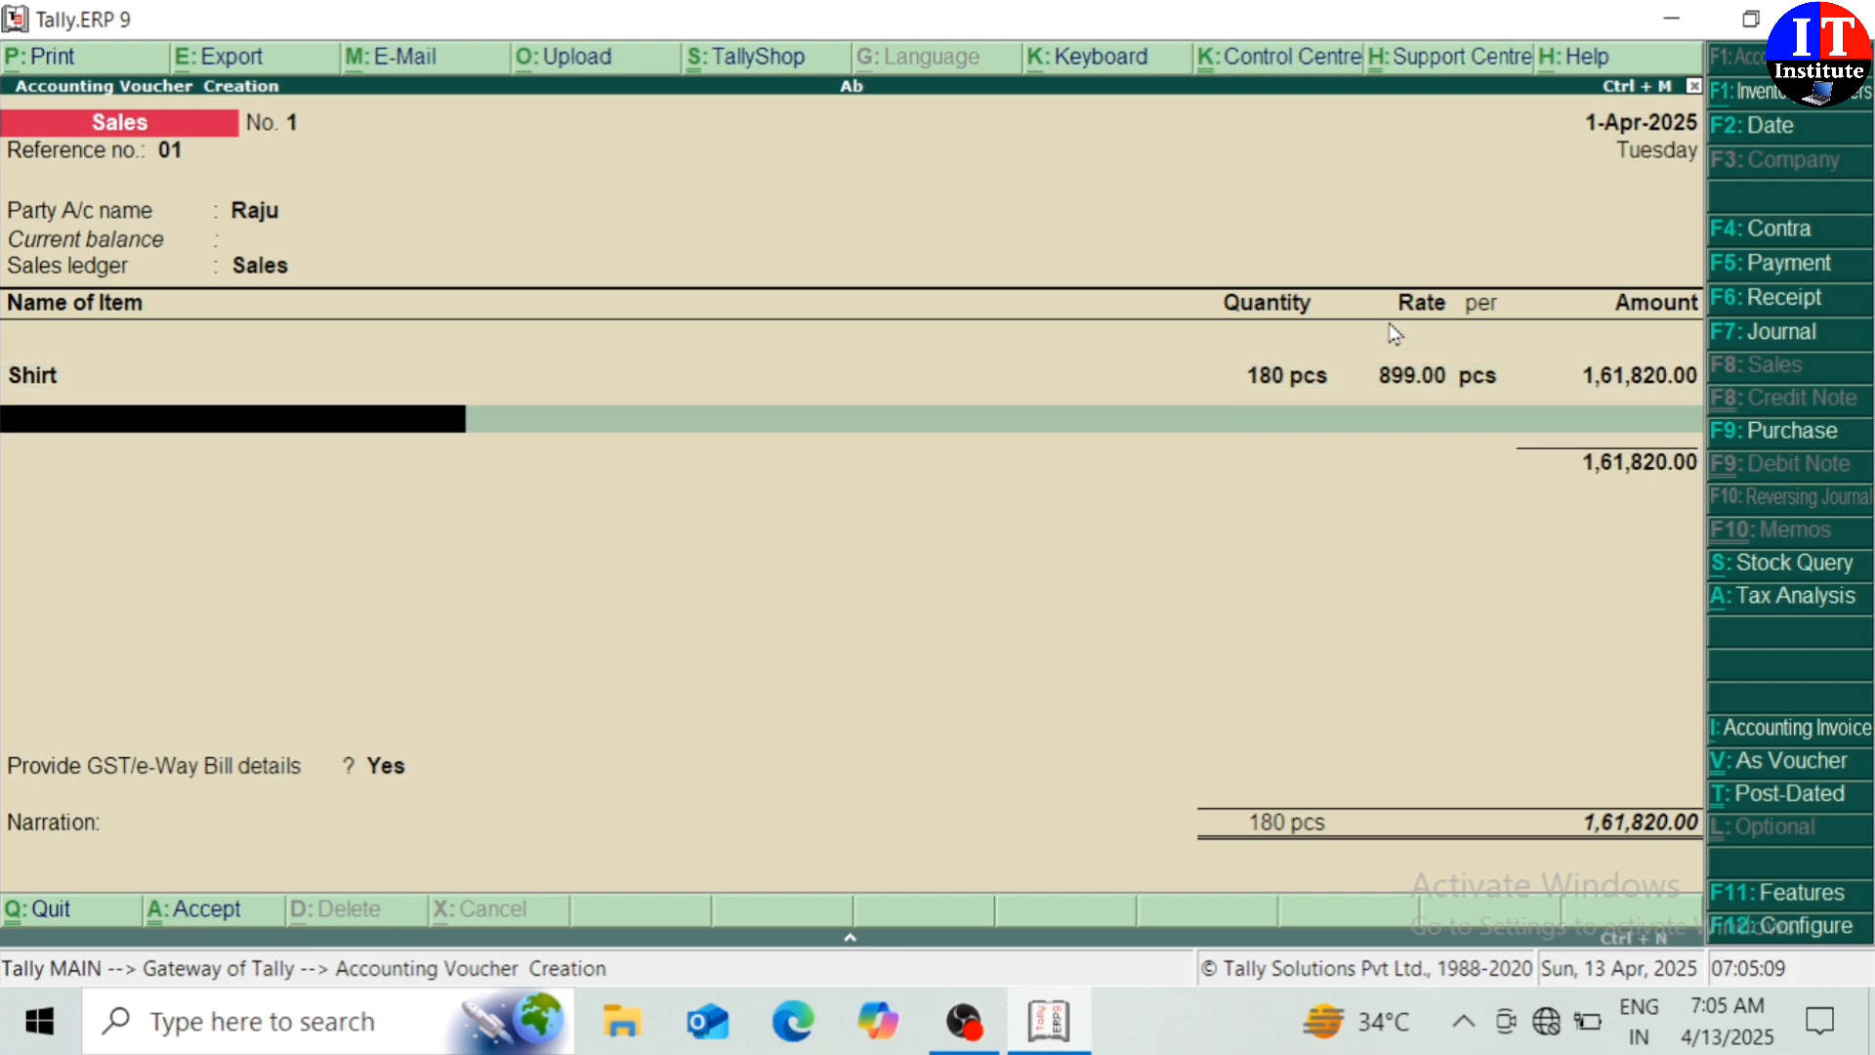
{"action": "key", "text": "Return"}
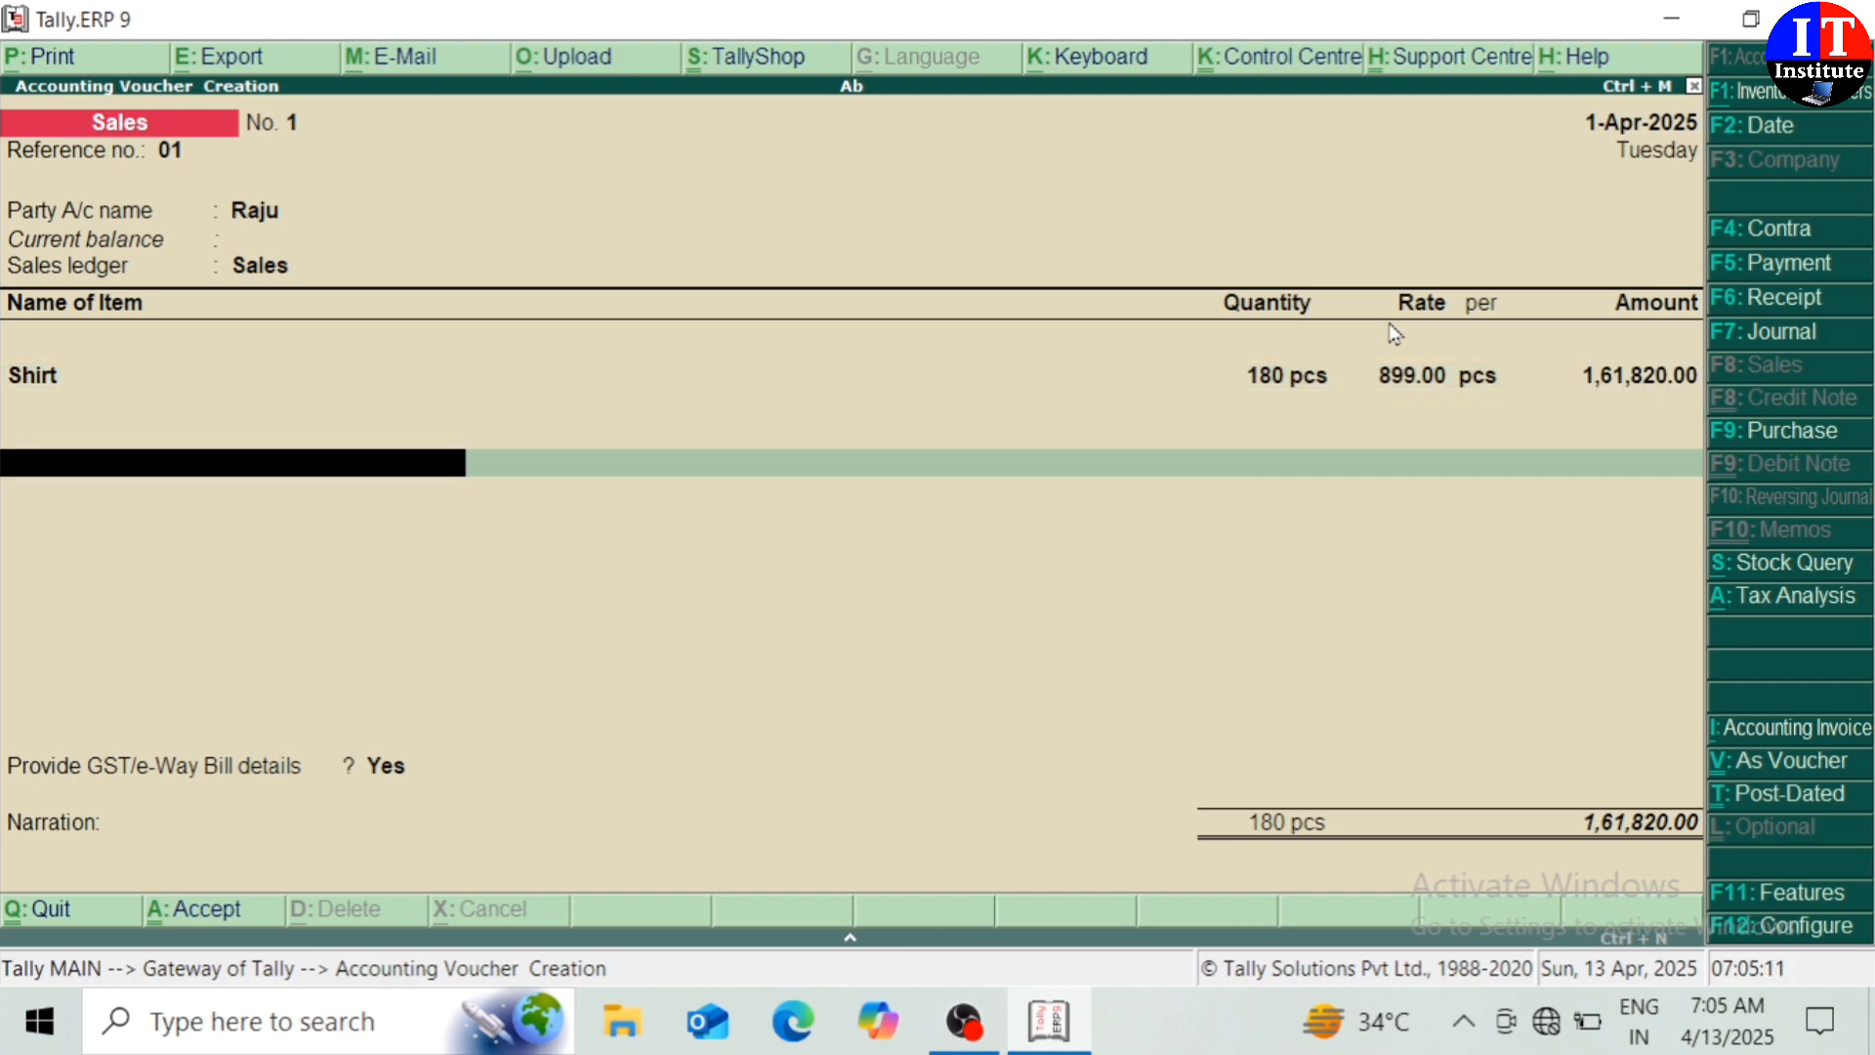
{"action": "type", "text": "I"}
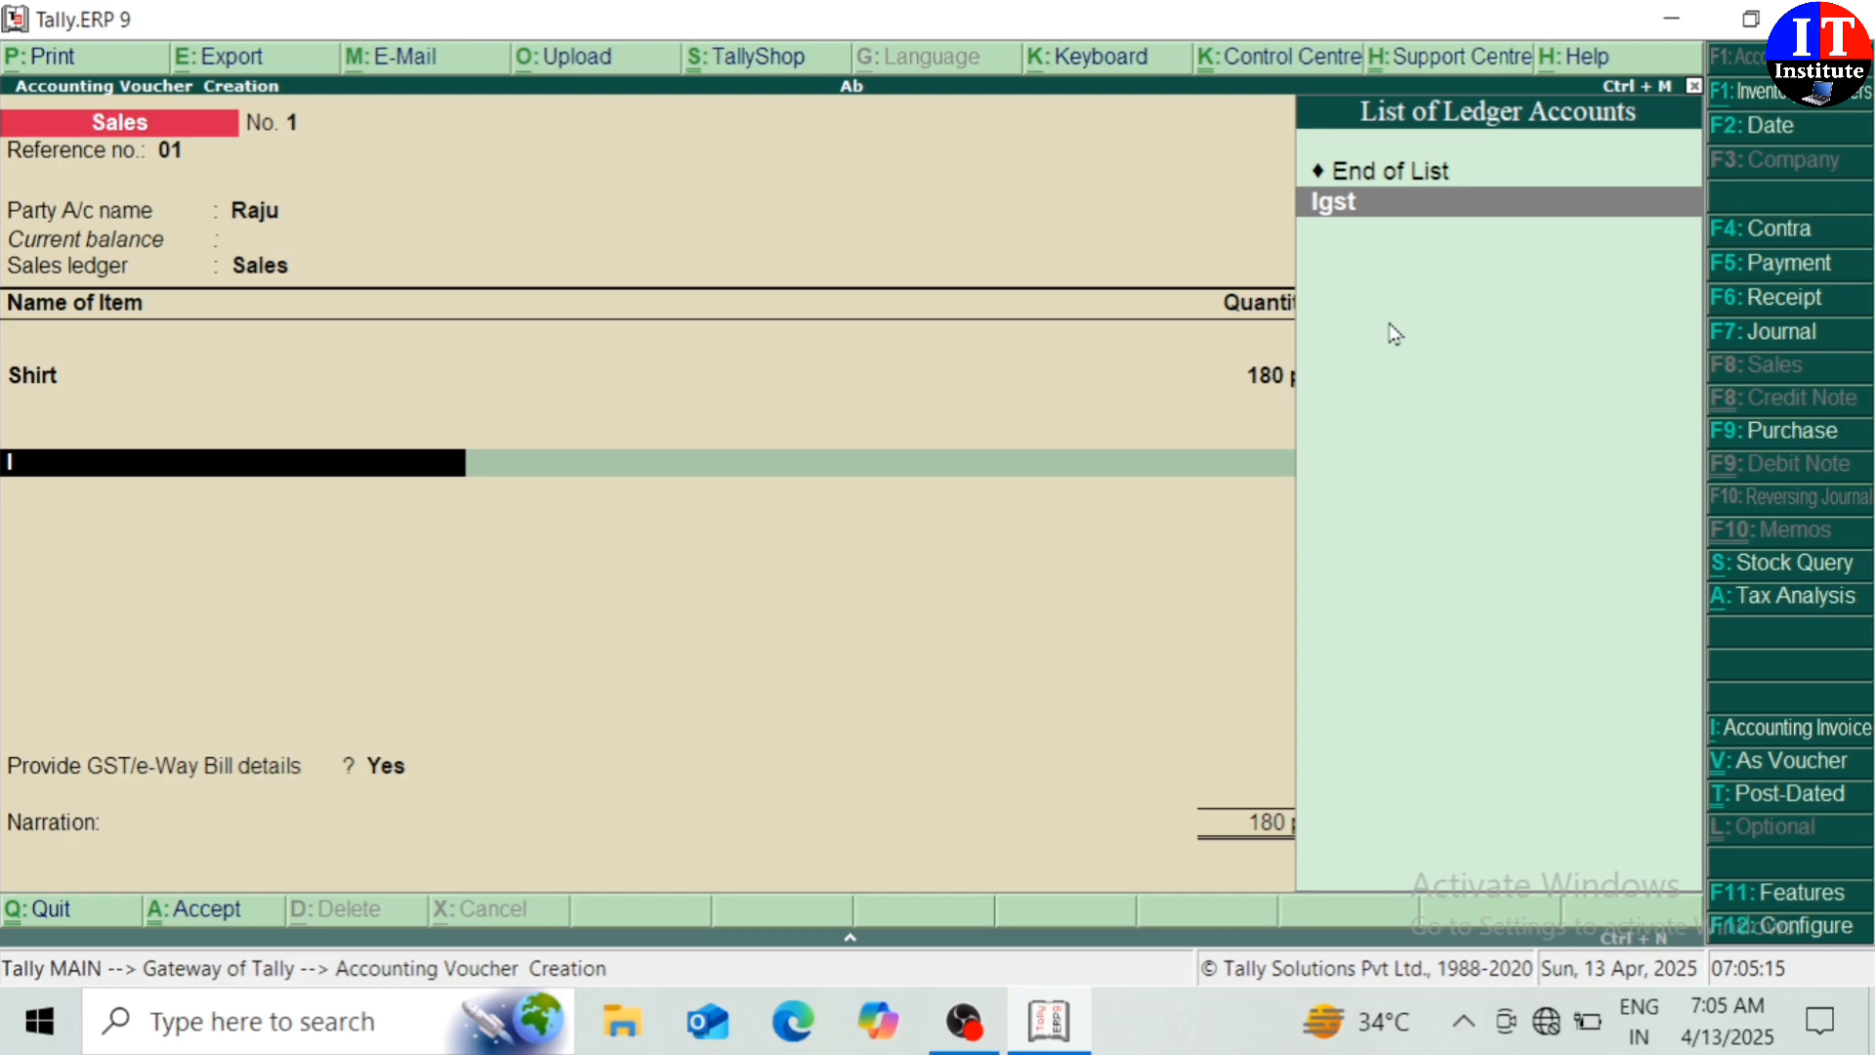
{"action": "key", "text": "Return"}
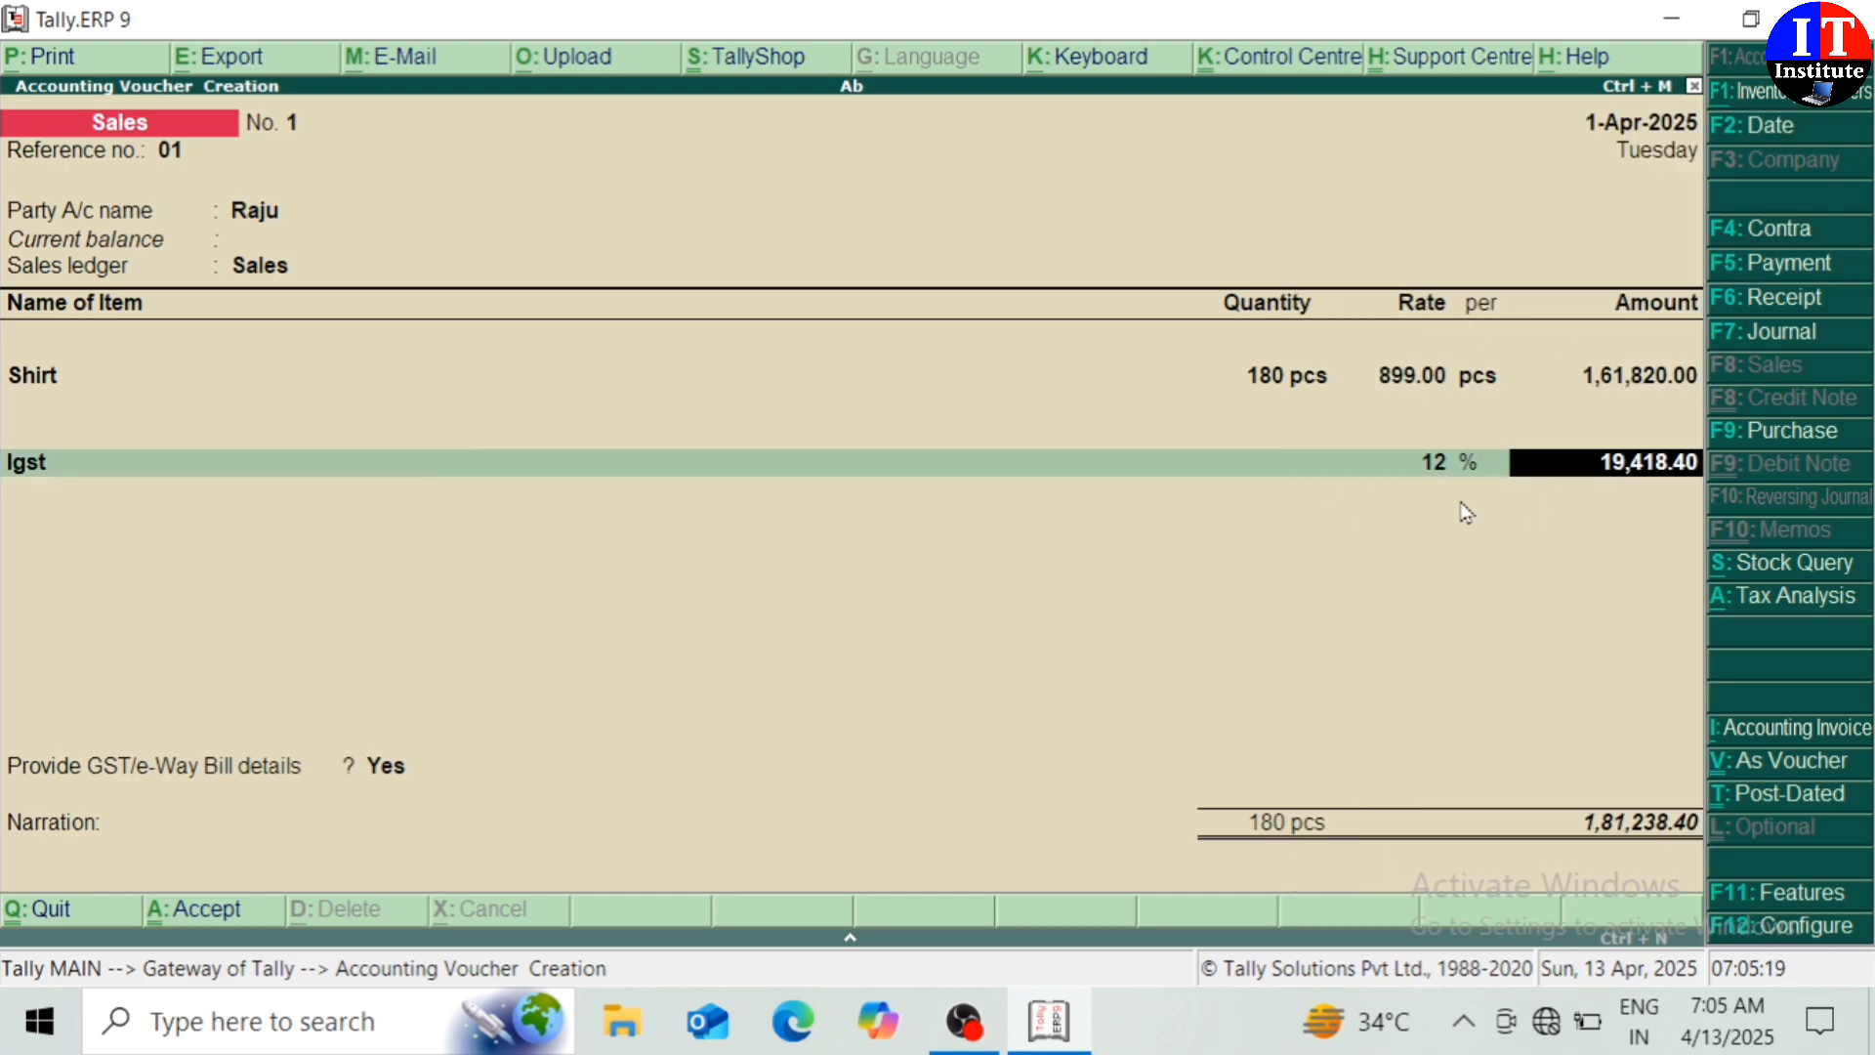
{"action": "key", "text": "Return"}
Skip e-Way Bill details, record a new bill reference for 1,81,238.40, and save the sale
{"action": "key", "text": "Return"}
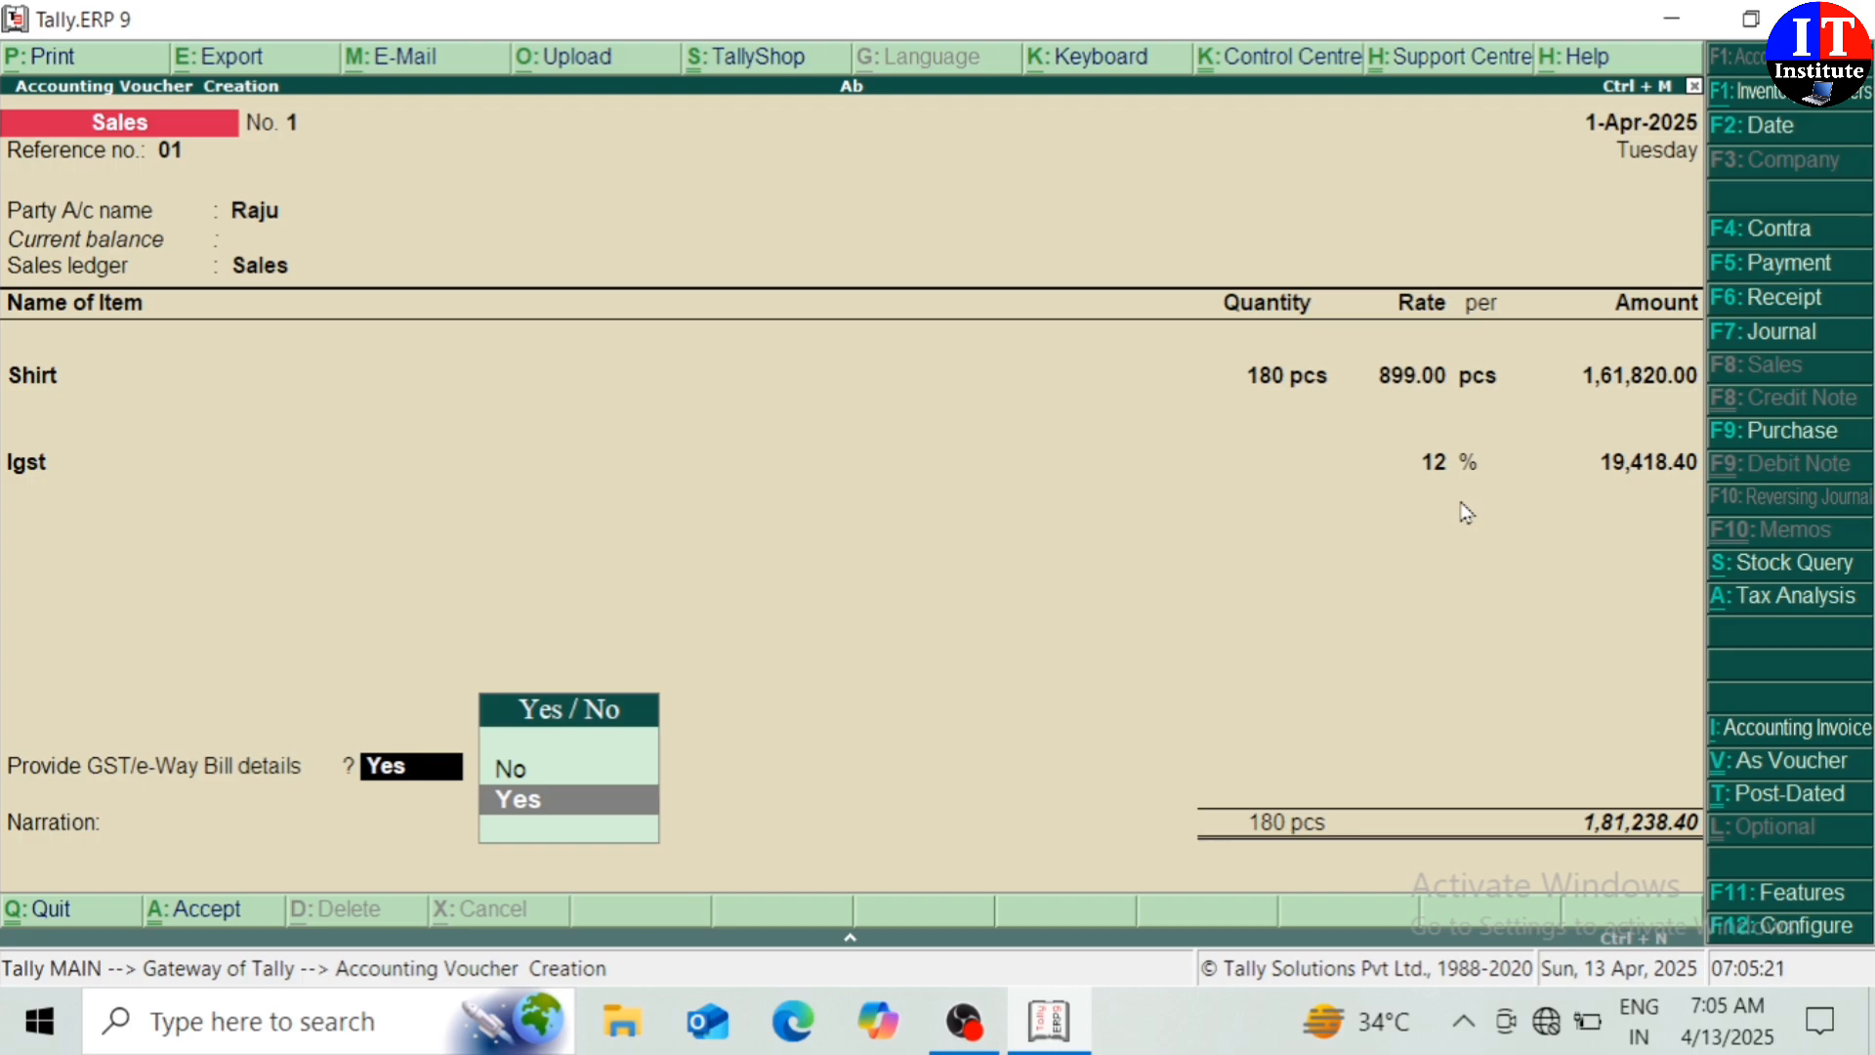
{"action": "key", "text": "Up"}
{"action": "key", "text": "Return"}
{"action": "key", "text": "Return"}
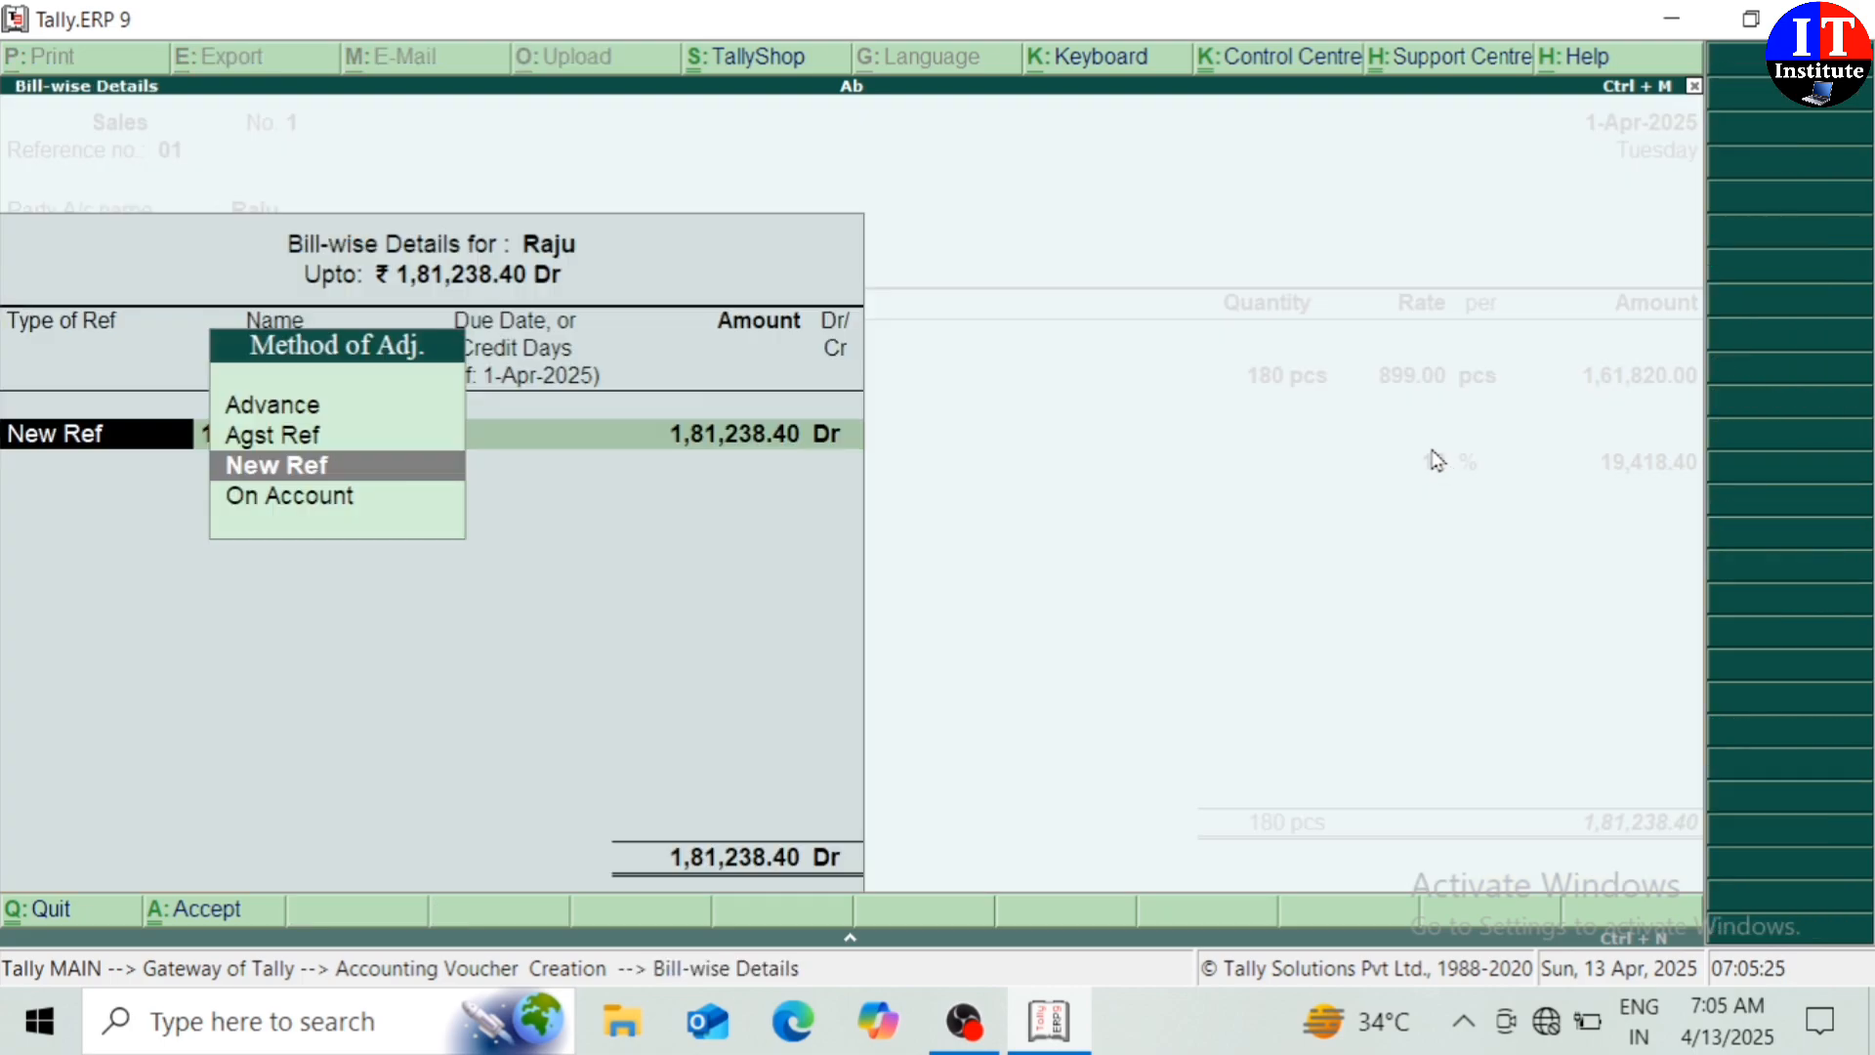
{"action": "key", "text": "Return"}
{"action": "type", "text": "Raju"}
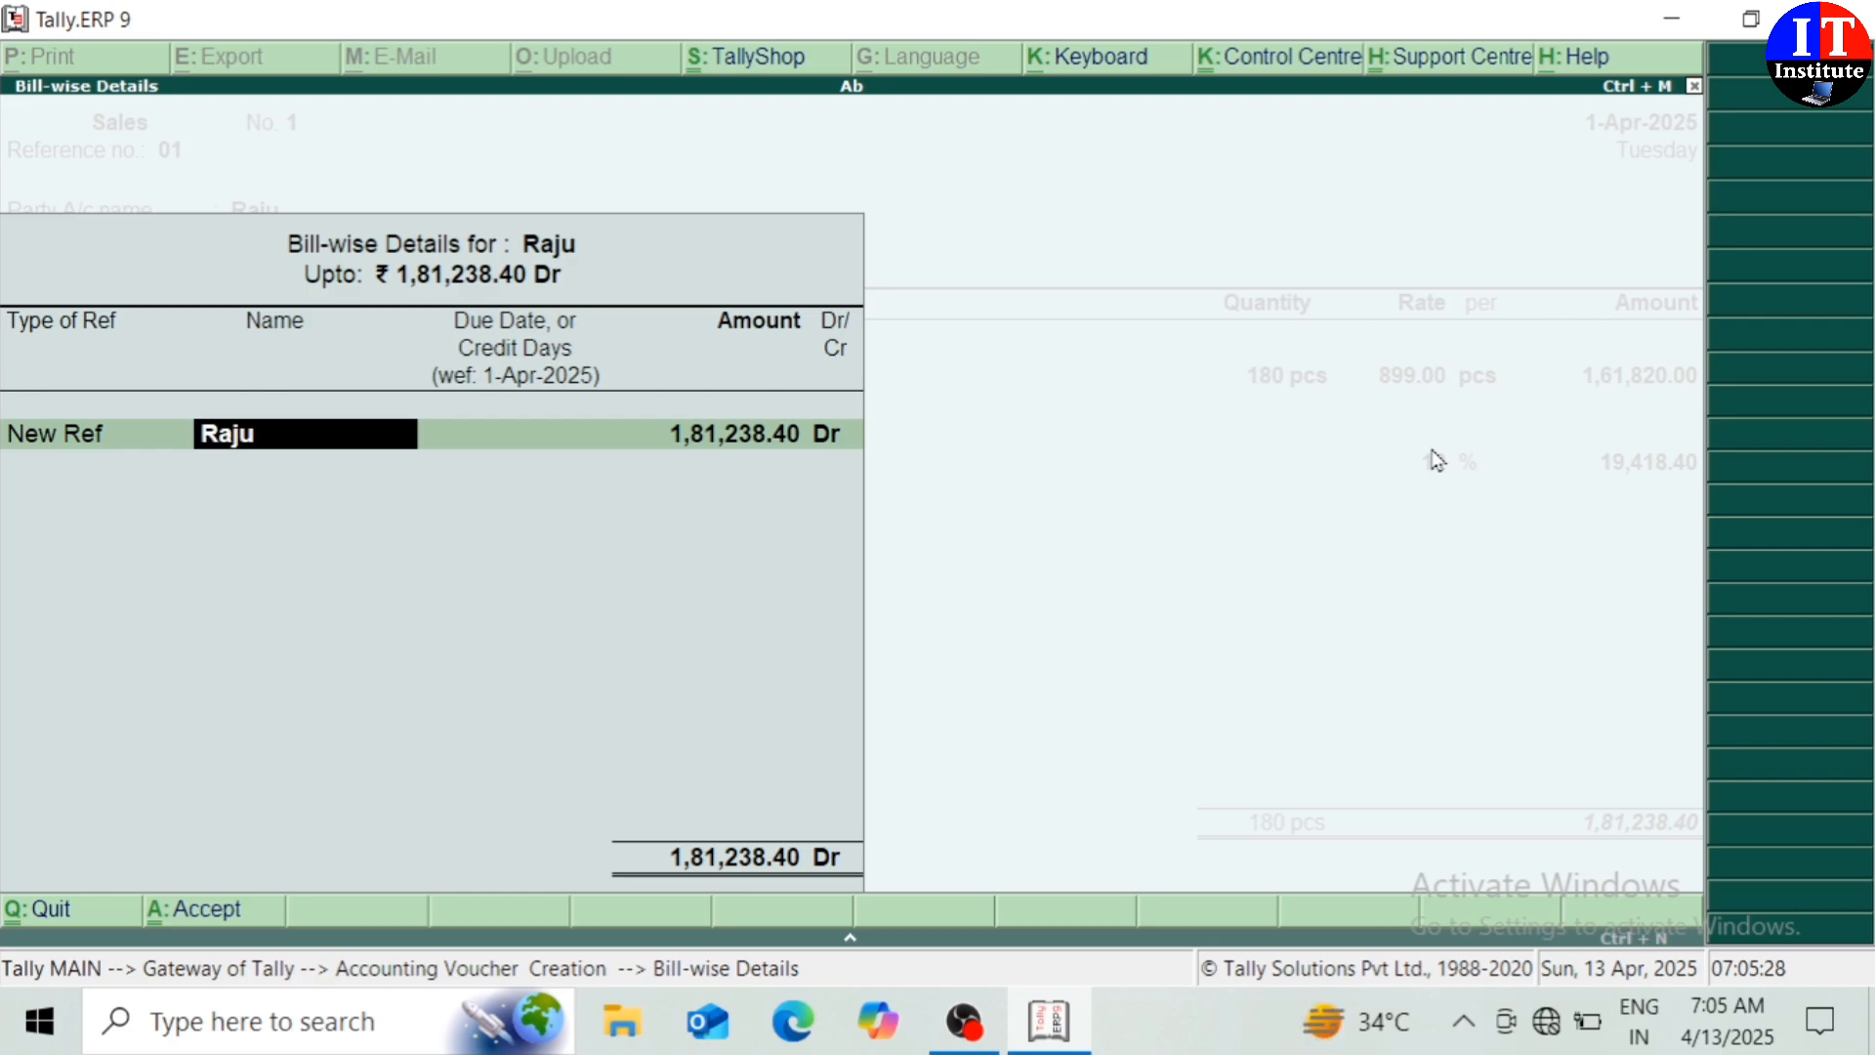
{"action": "key", "text": "Return"}
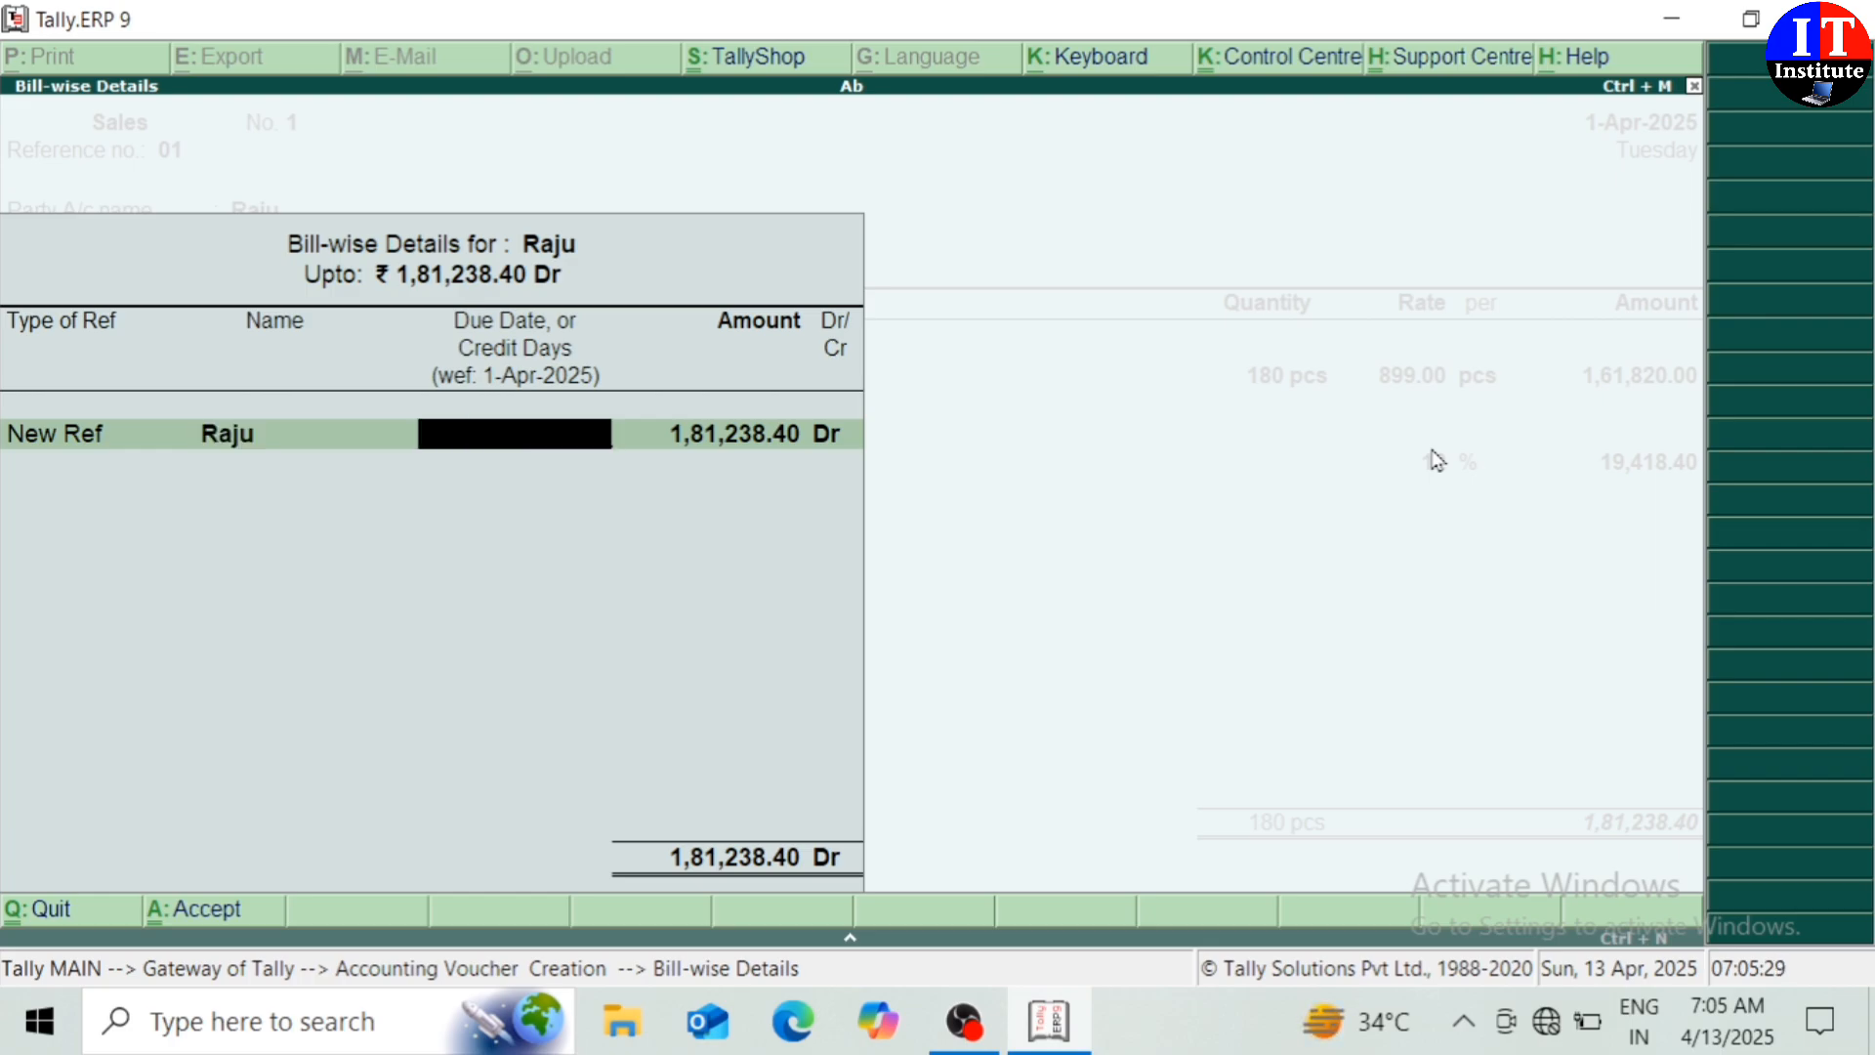
{"action": "key", "text": "Return"}
{"action": "key", "text": "Return"}
{"action": "key", "text": "Return"}
{"action": "key", "text": "Return"}
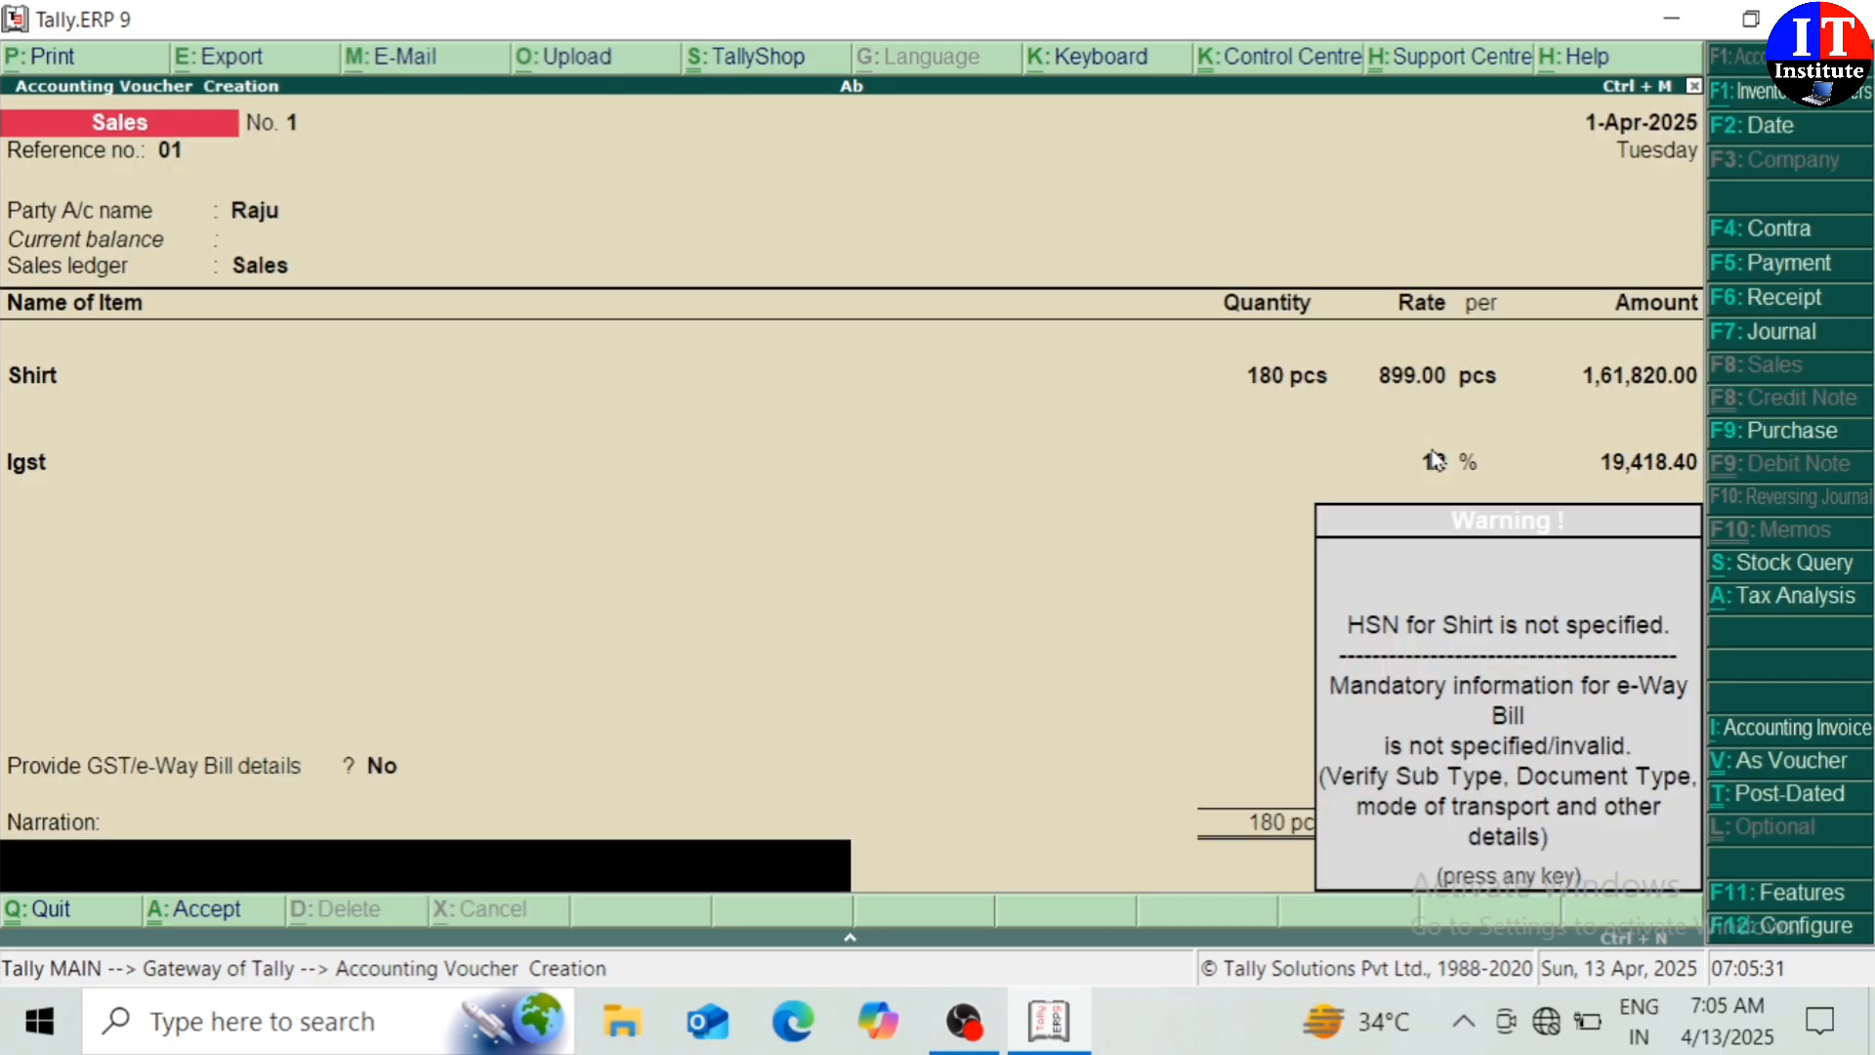
{"action": "key", "text": "Return"}
{"action": "key", "text": "Return"}
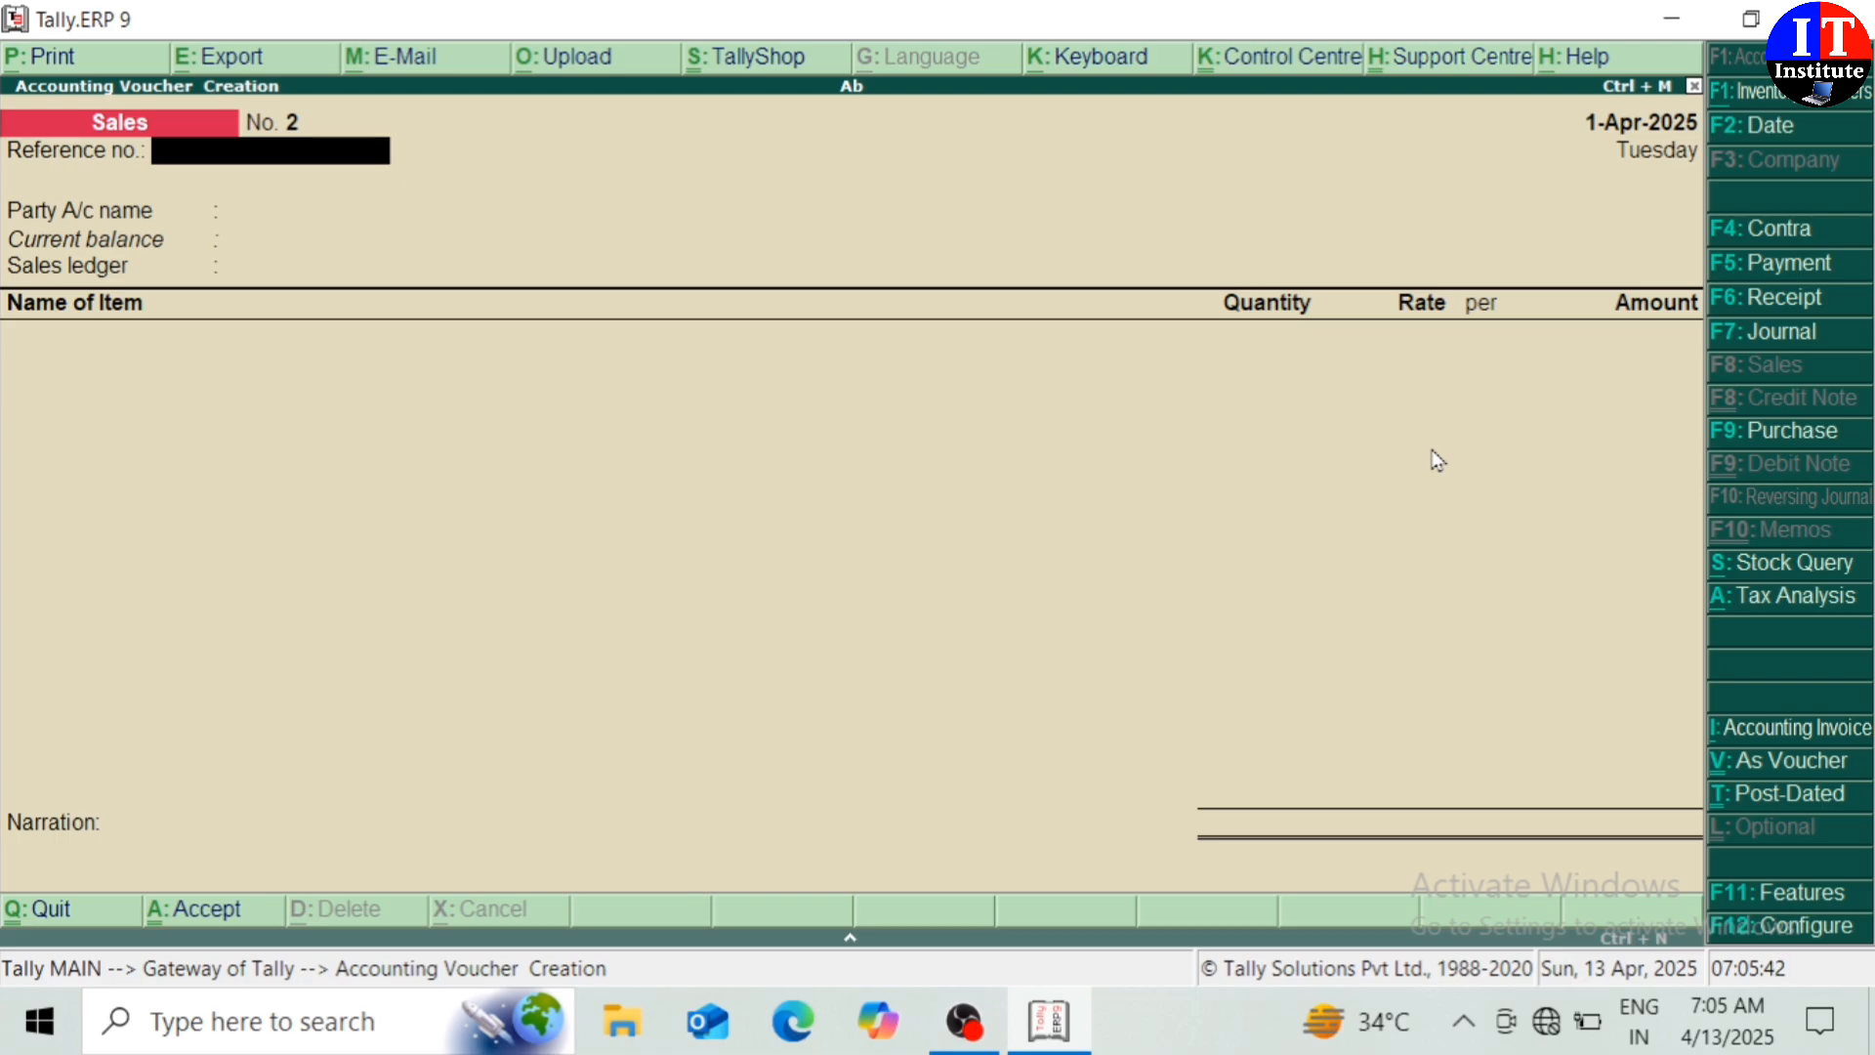
Start a Receipt voucher crediting the customer's ledger 1,81,238
{"action": "left_click", "coordinate": [1768, 307]}
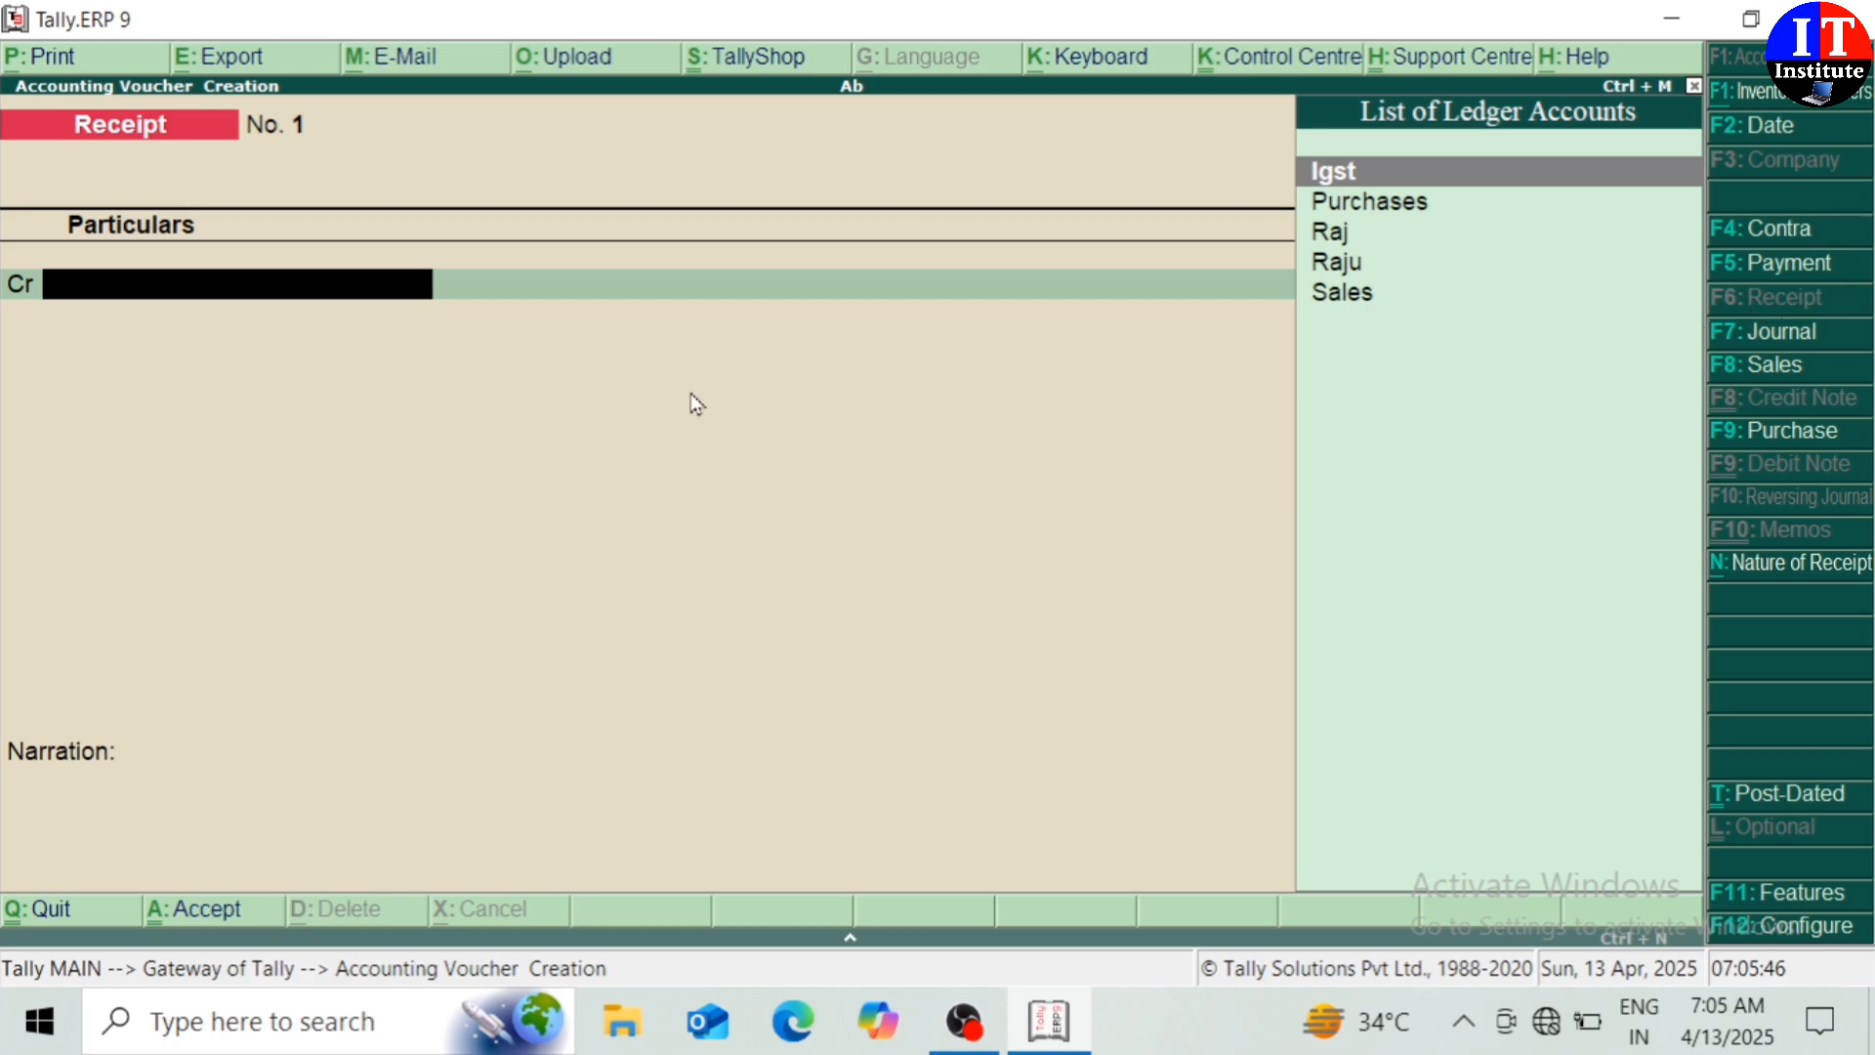
{"action": "key", "text": "Down"}
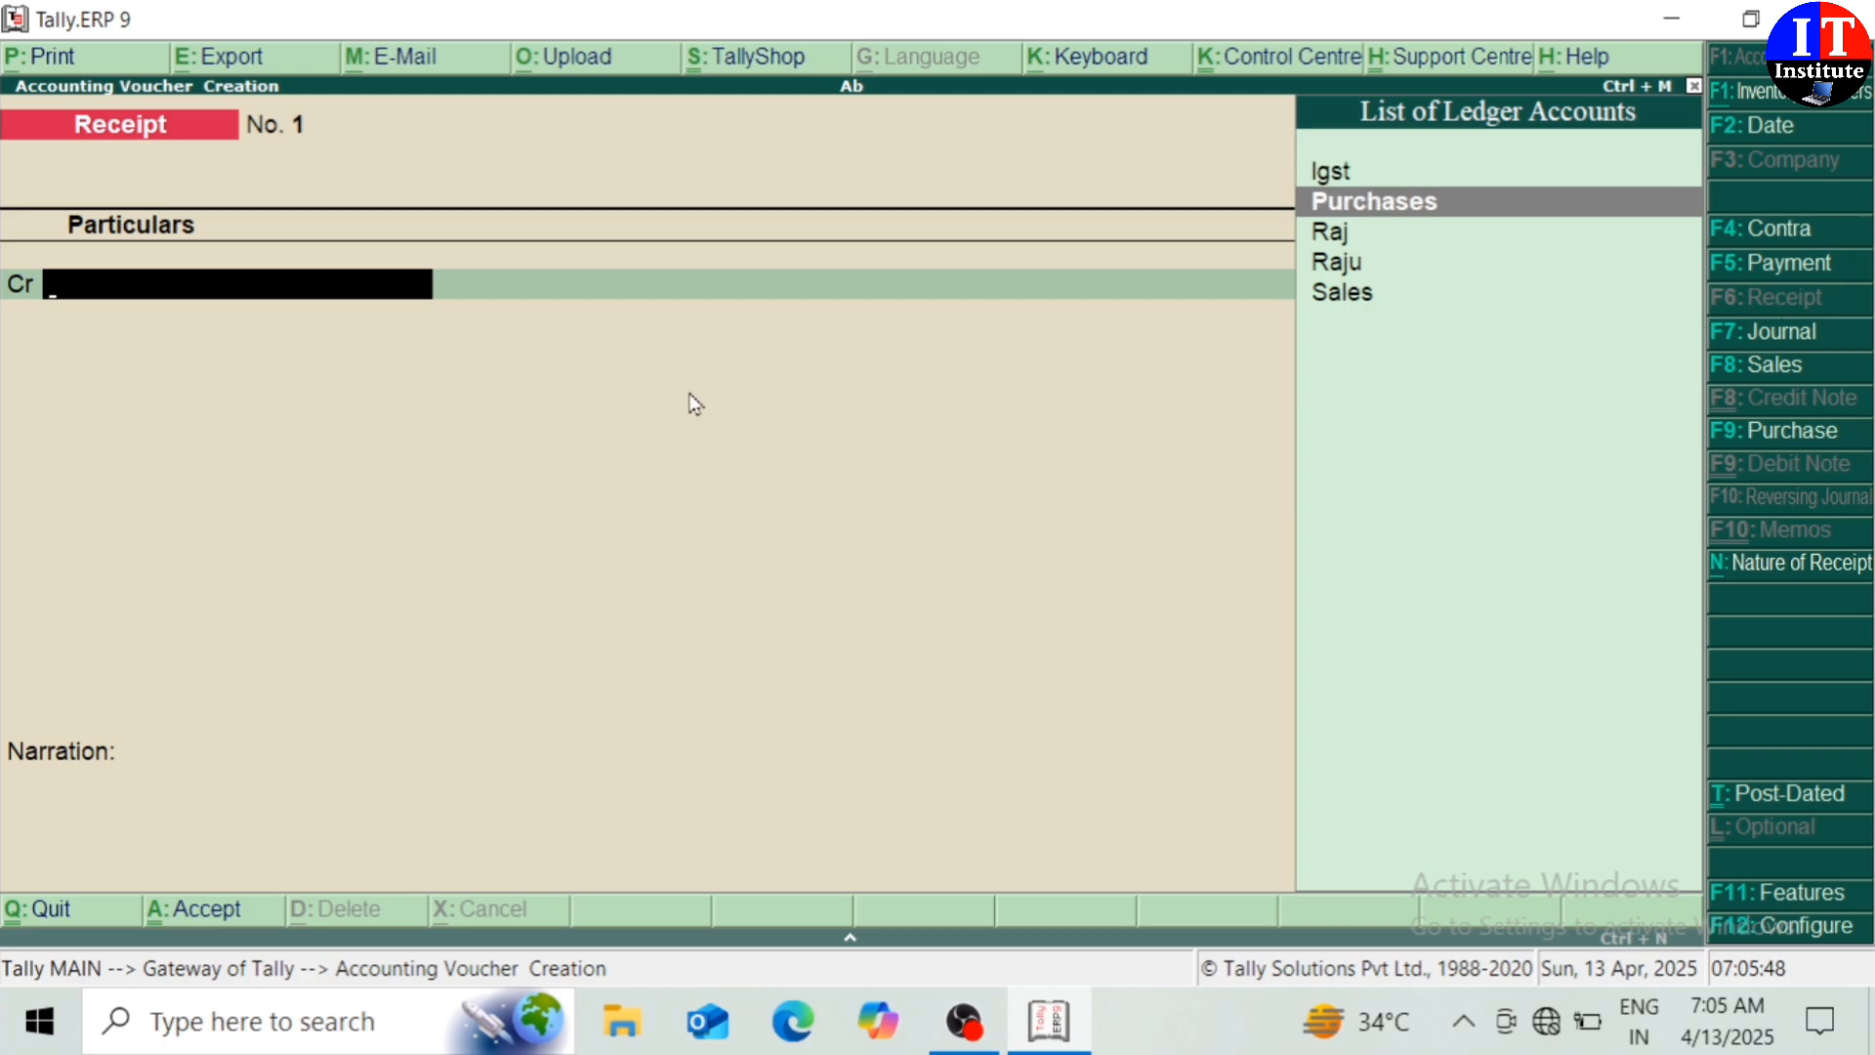
{"action": "key", "text": "Down"}
{"action": "key", "text": "Down"}
{"action": "key", "text": "Return"}
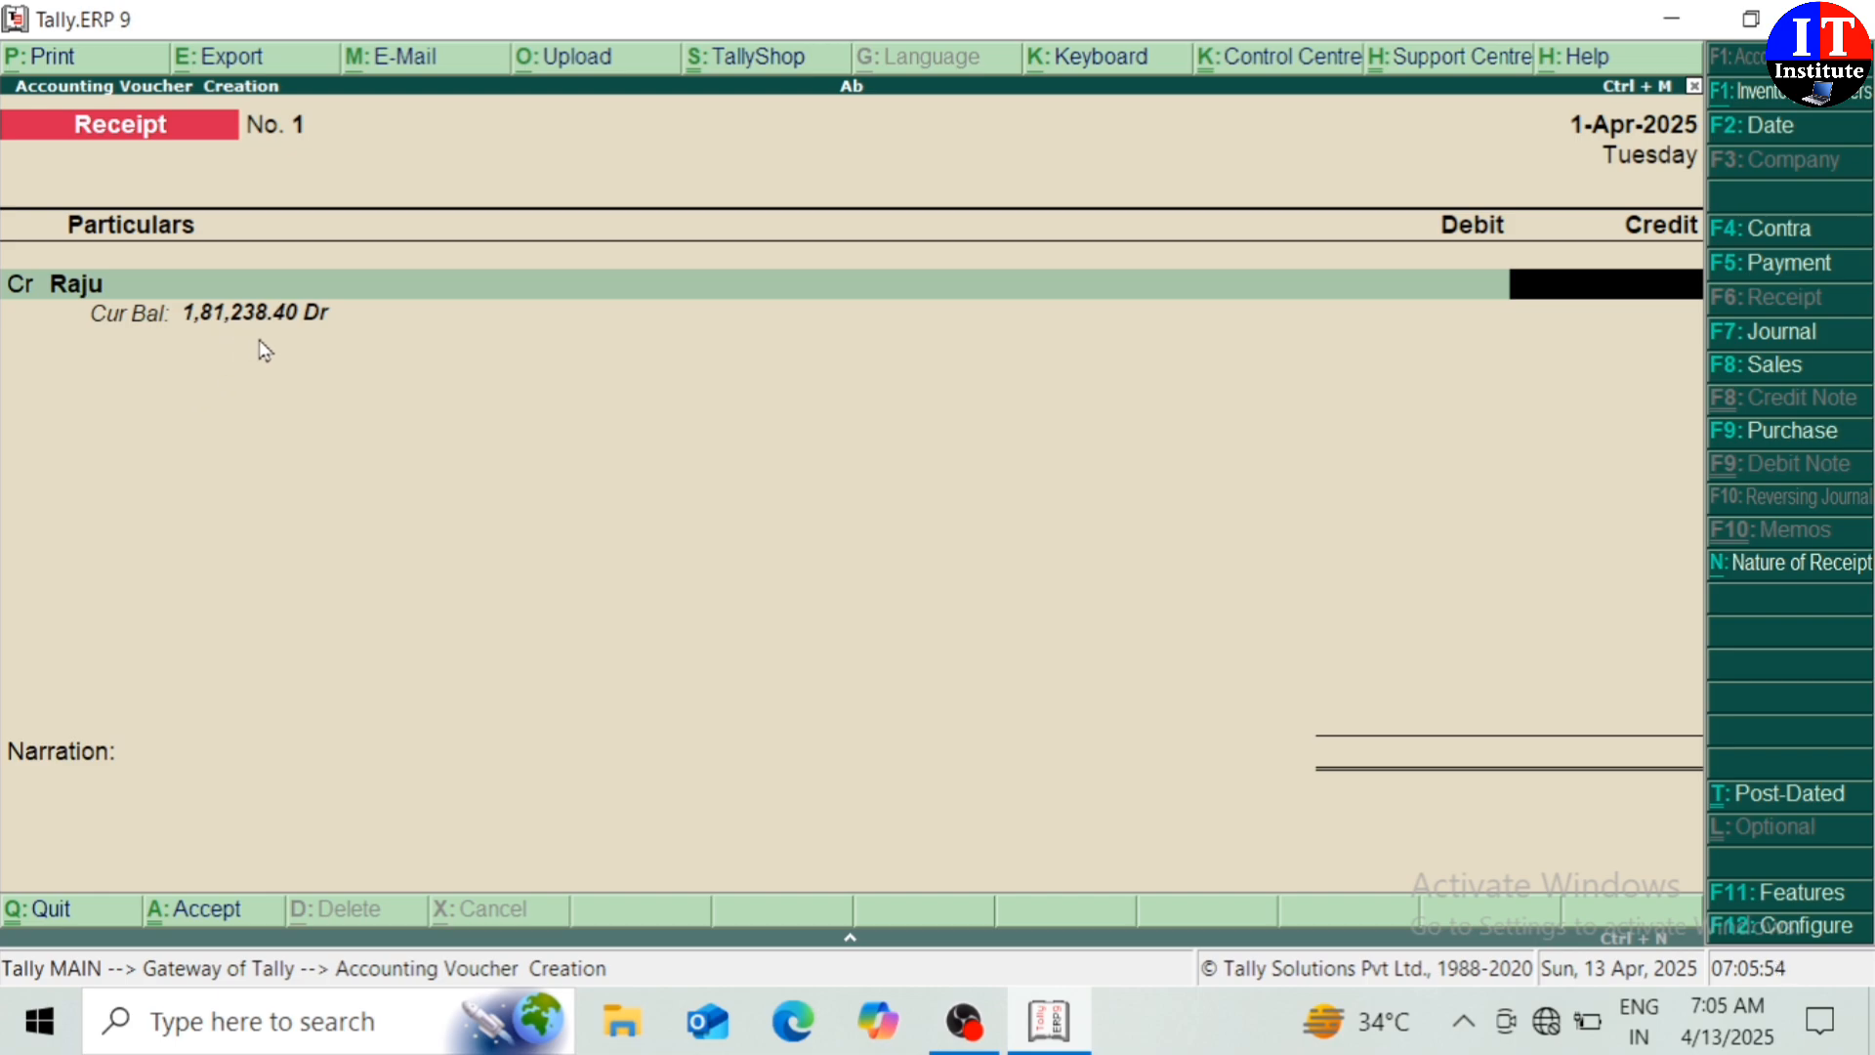
{"action": "type", "text": "181238"}
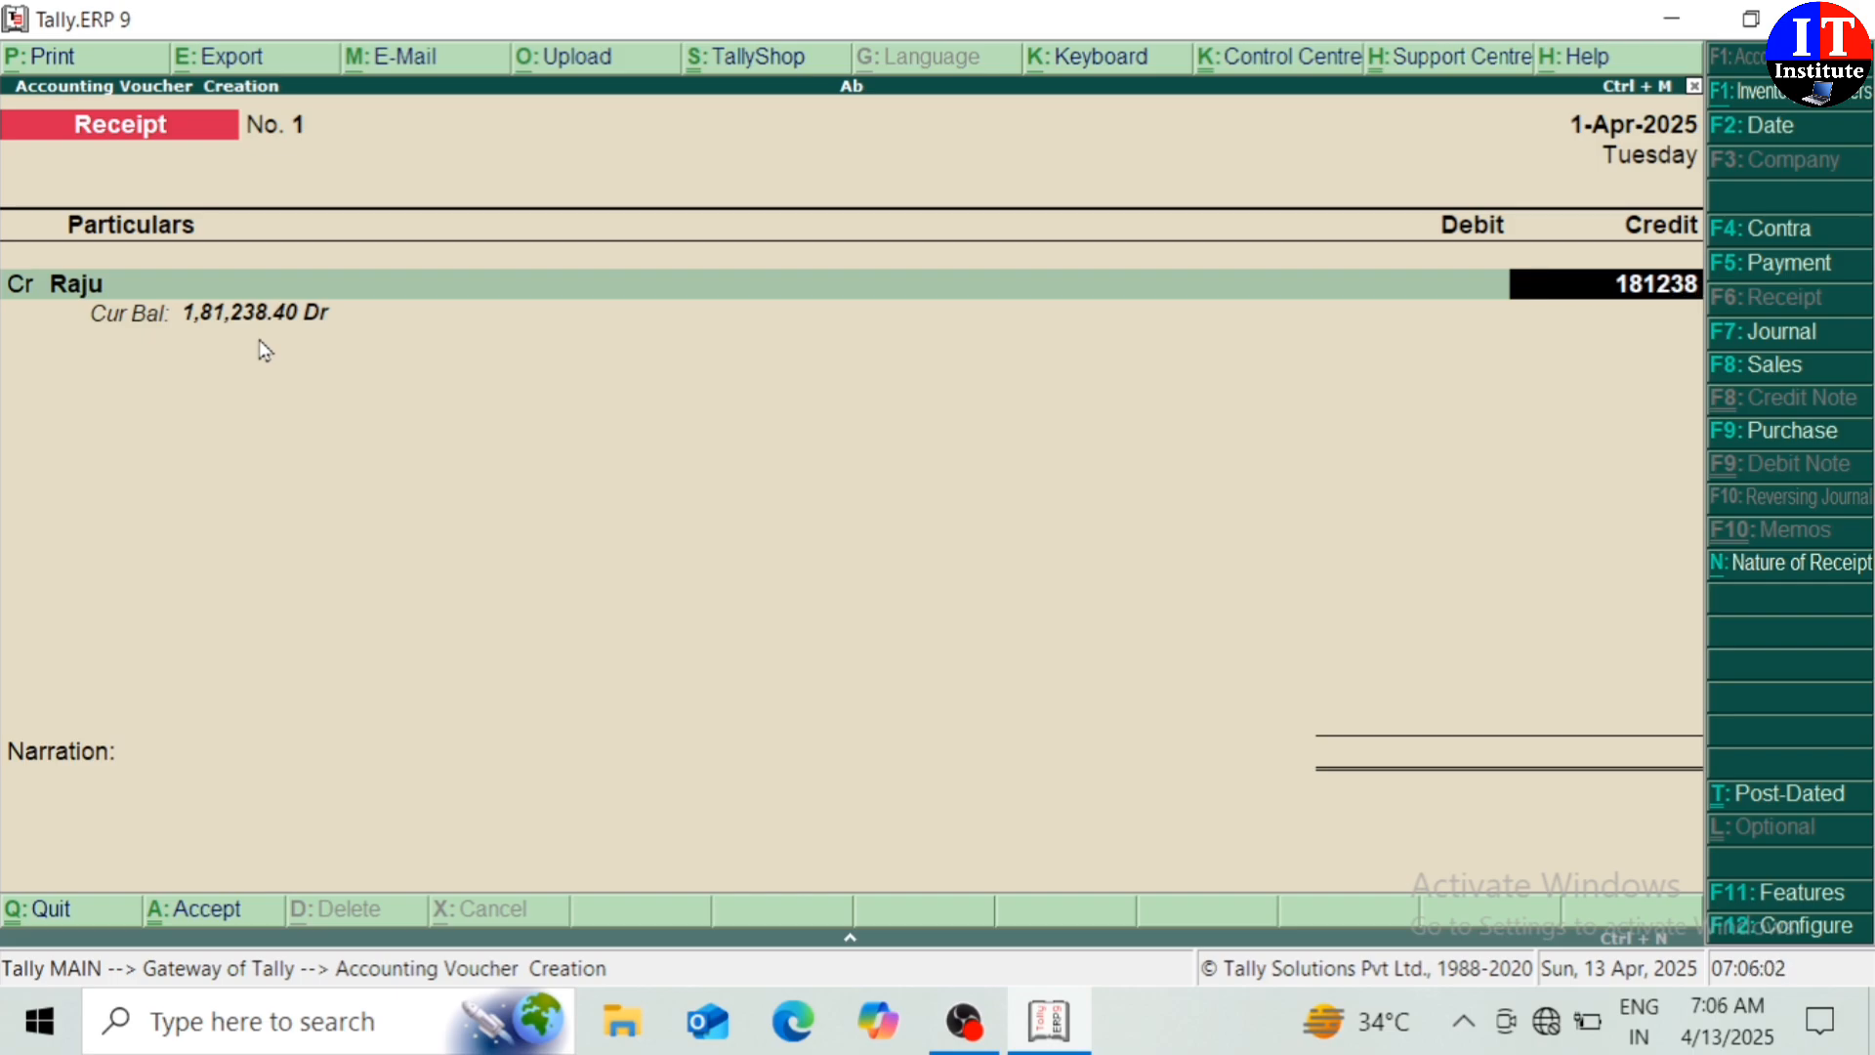
{"action": "key", "text": "Return"}
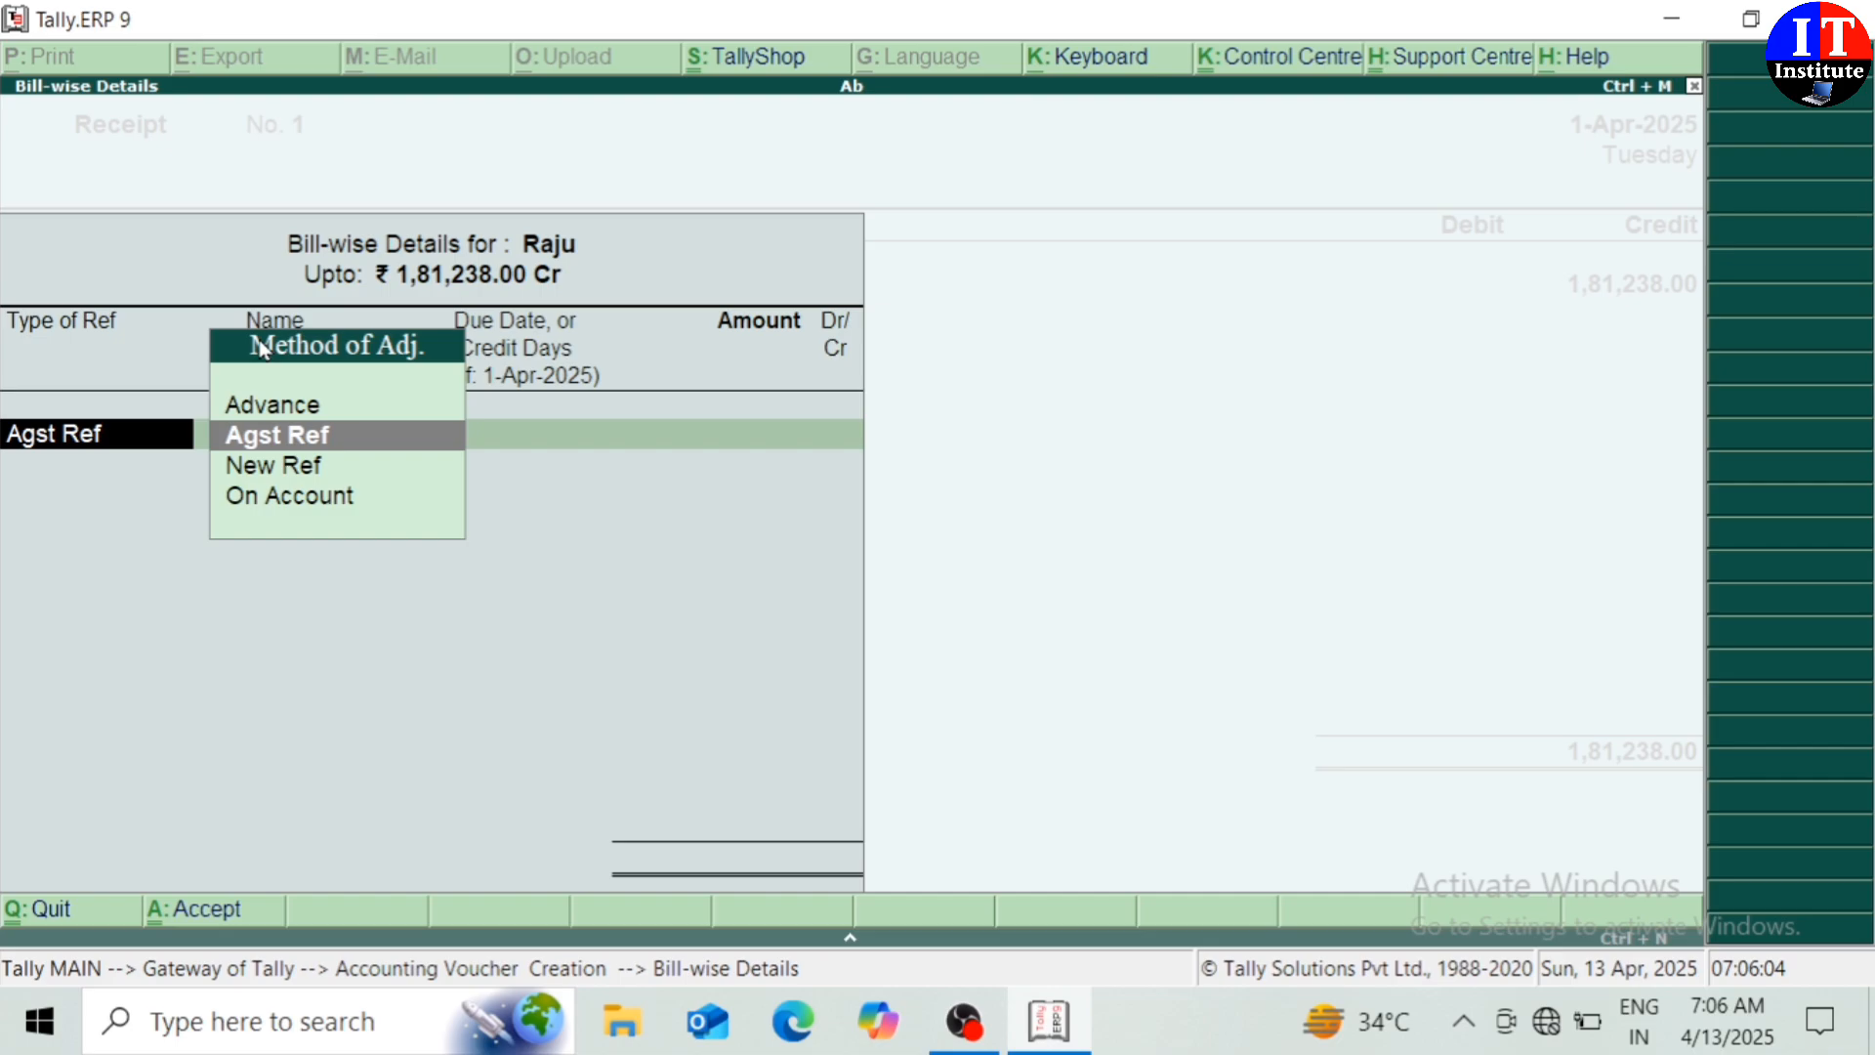
Settle it against the customer's pending sales bill, debit Cash, and save the receipt
{"action": "key", "text": "Return"}
{"action": "key", "text": "Return"}
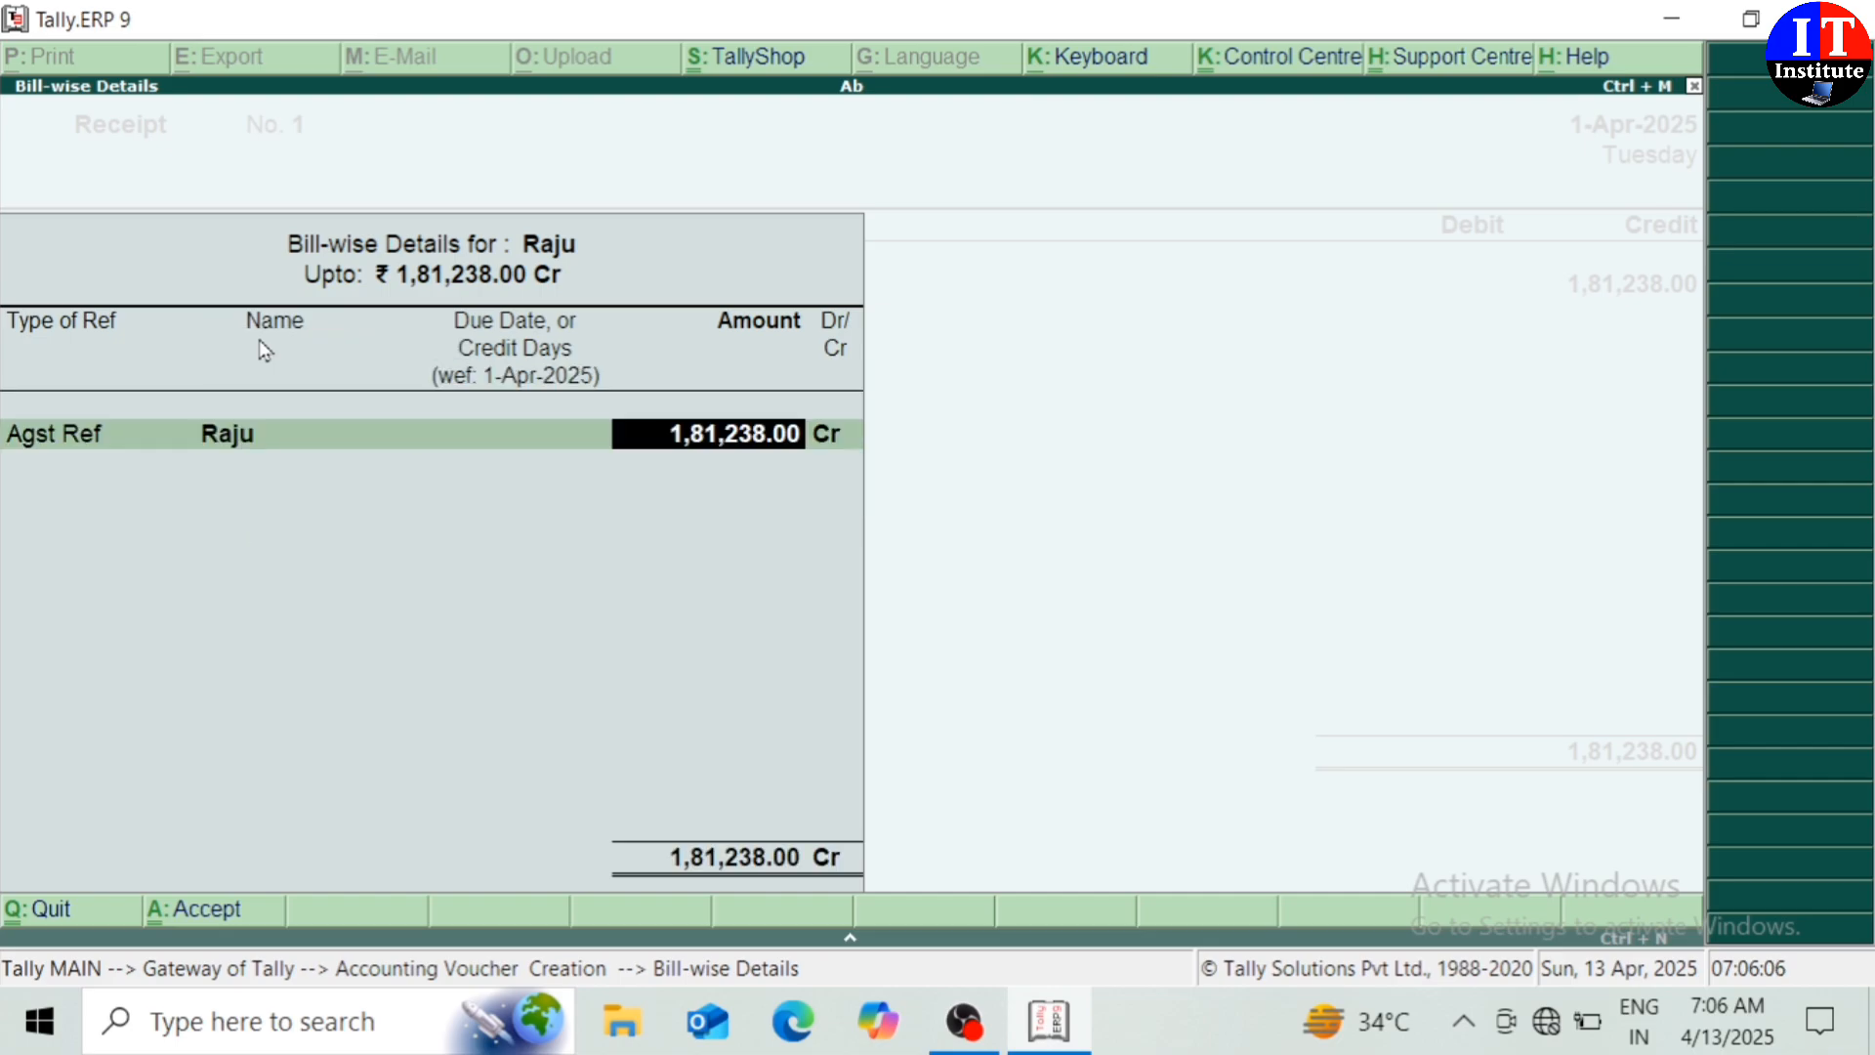
{"action": "key", "text": "Return"}
{"action": "key", "text": "Return"}
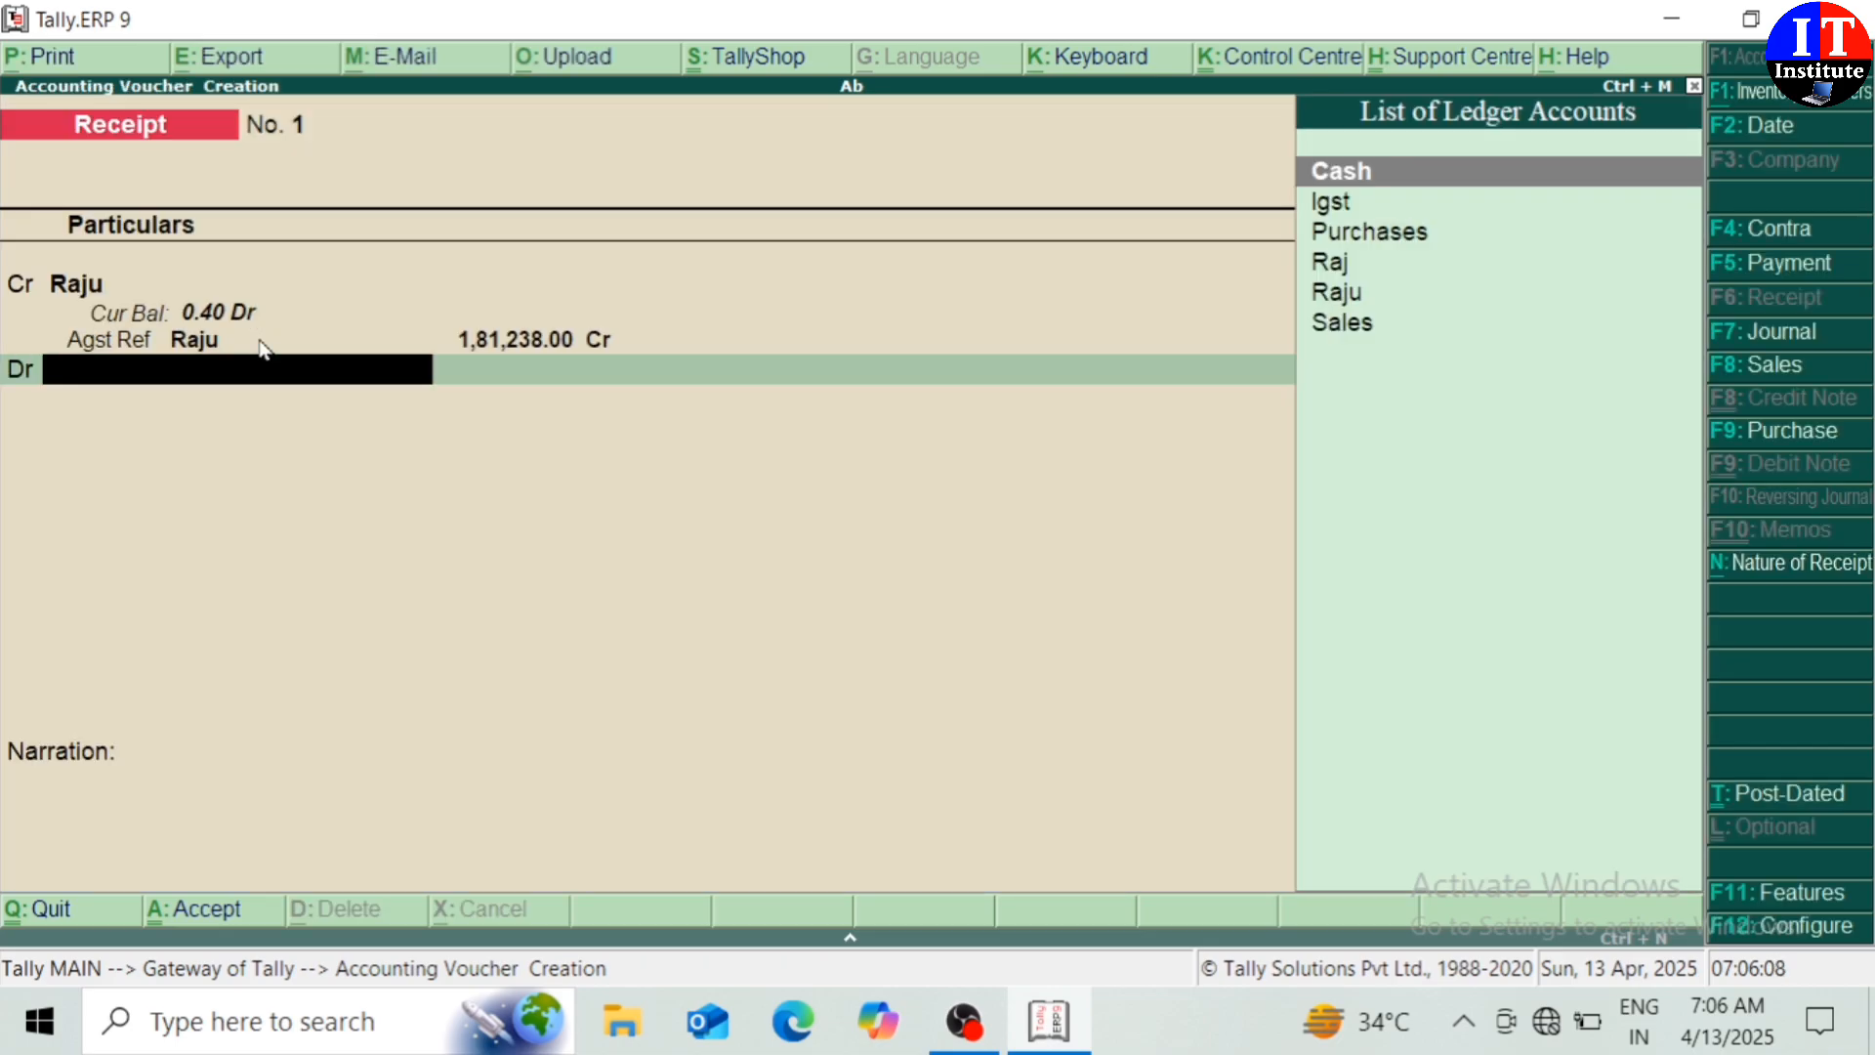
{"action": "key", "text": "Return"}
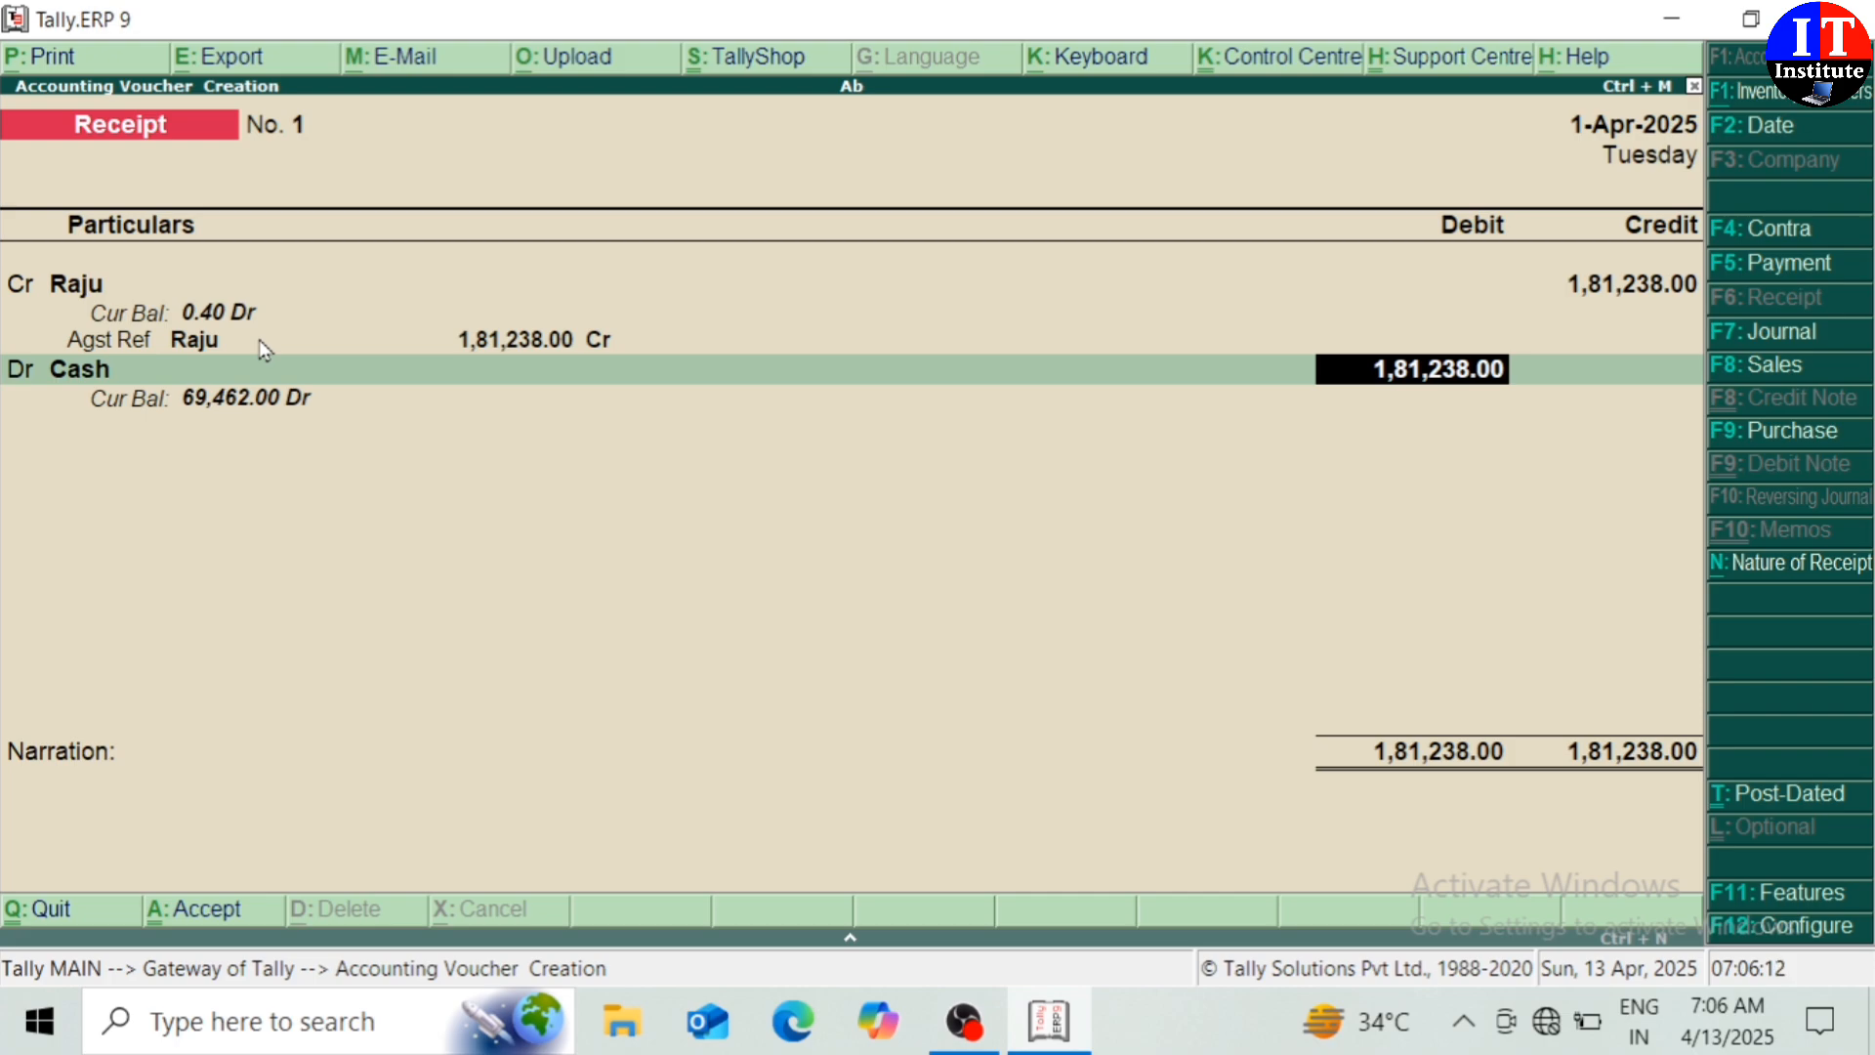
{"action": "key", "text": "Return"}
{"action": "key", "text": "Return"}
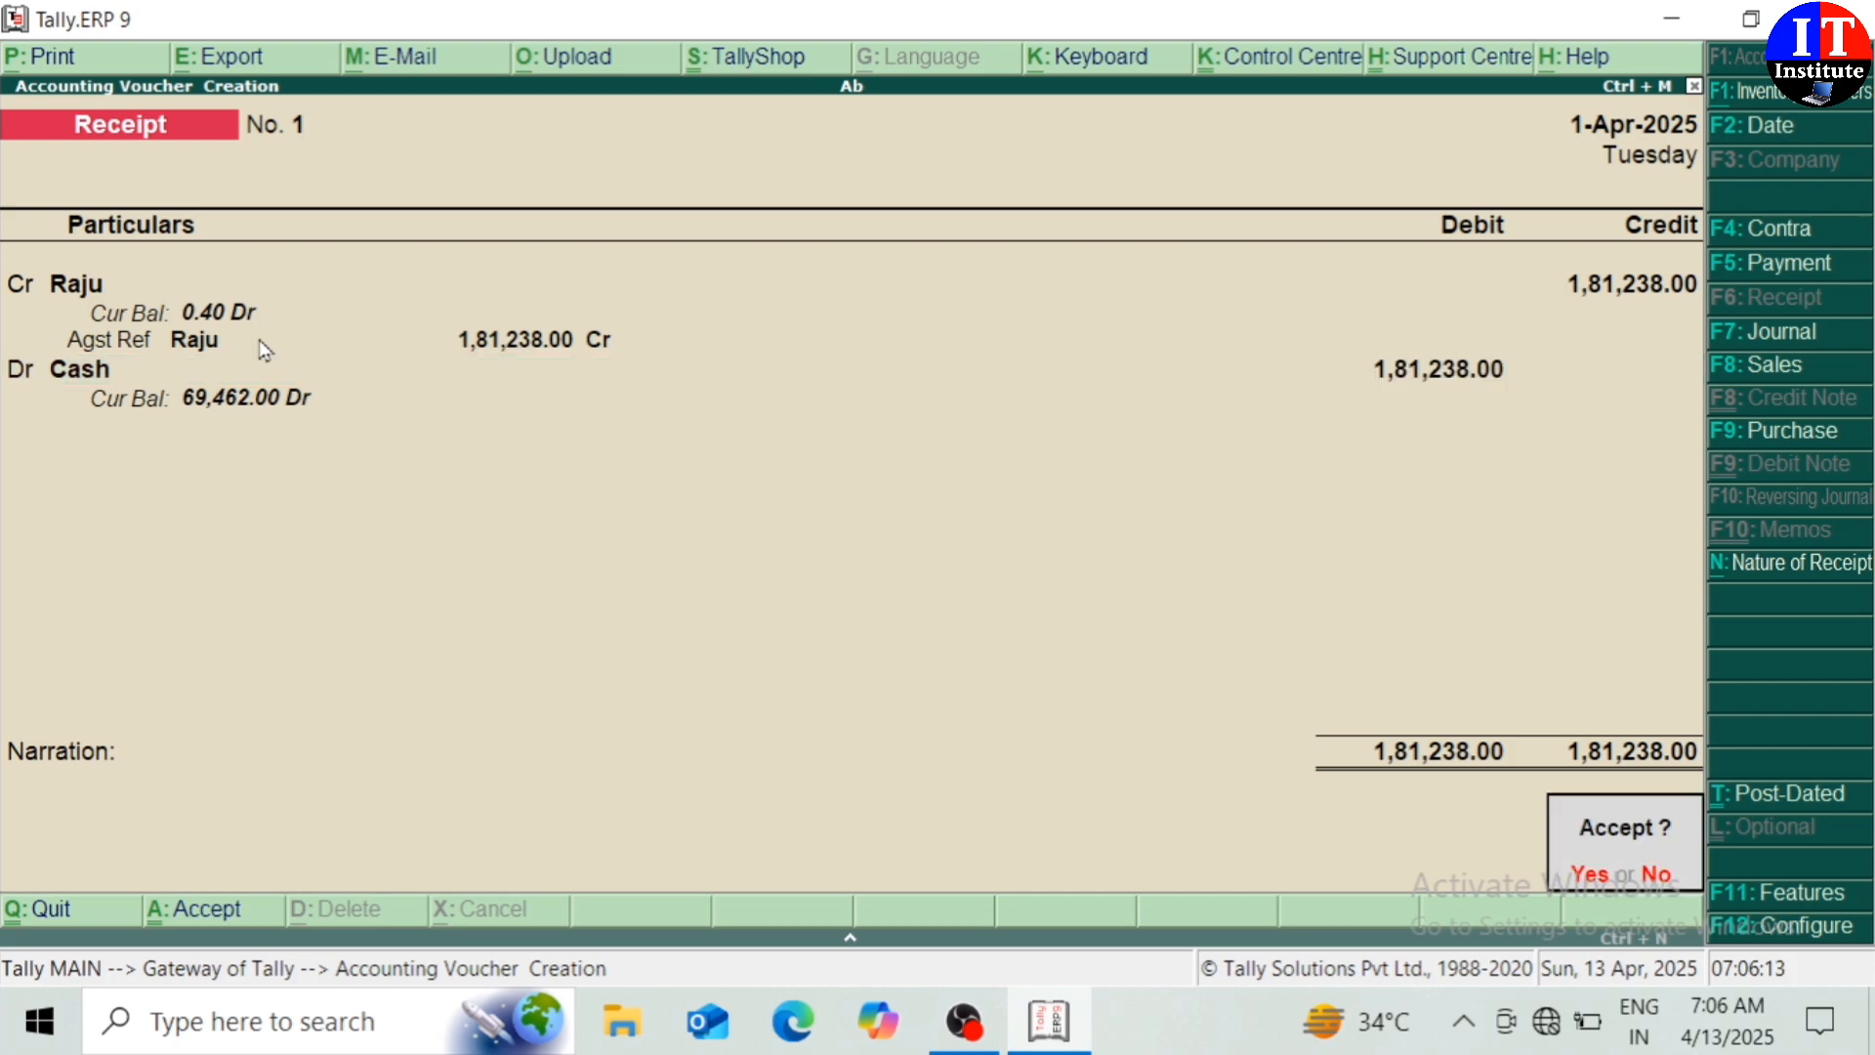
{"action": "key", "text": "Return"}
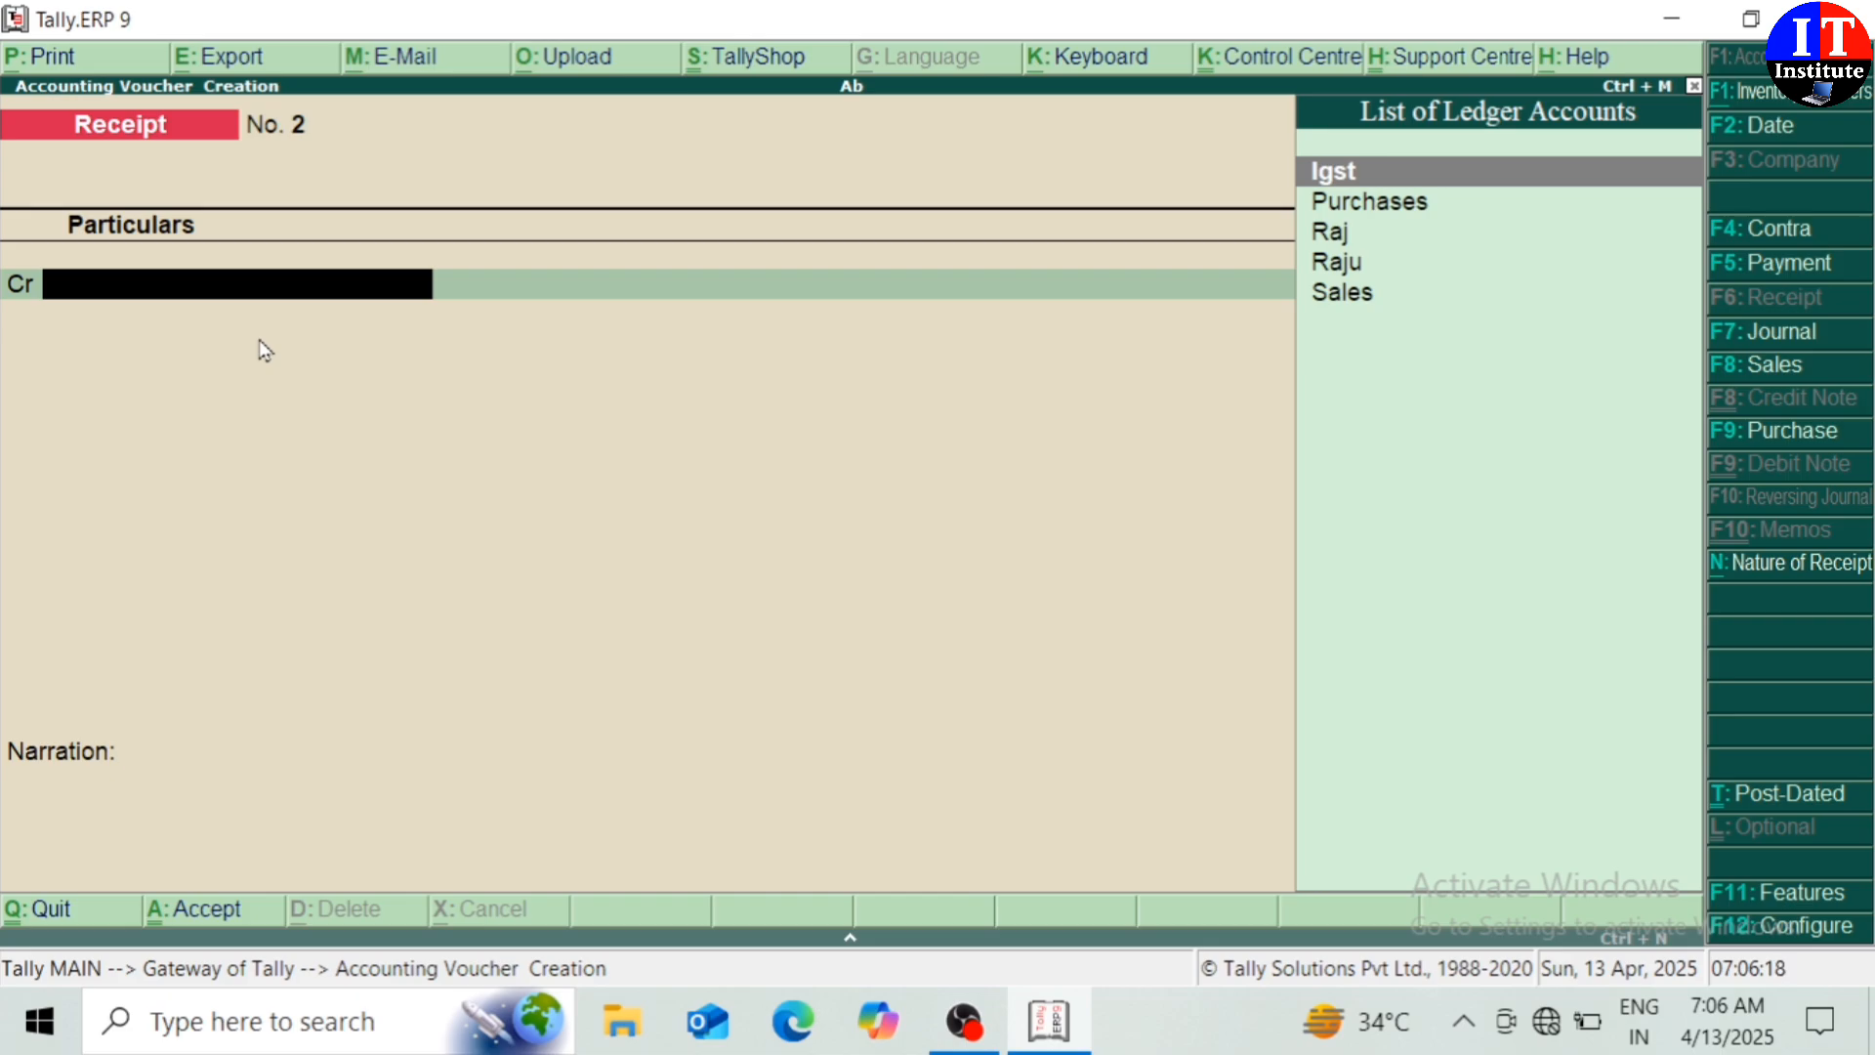
{"action": "key", "text": "Escape"}
Quit voucher entry and open the Day Book under Display to list the 1-Apr-2025 vouchers
{"action": "key", "text": "Return"}
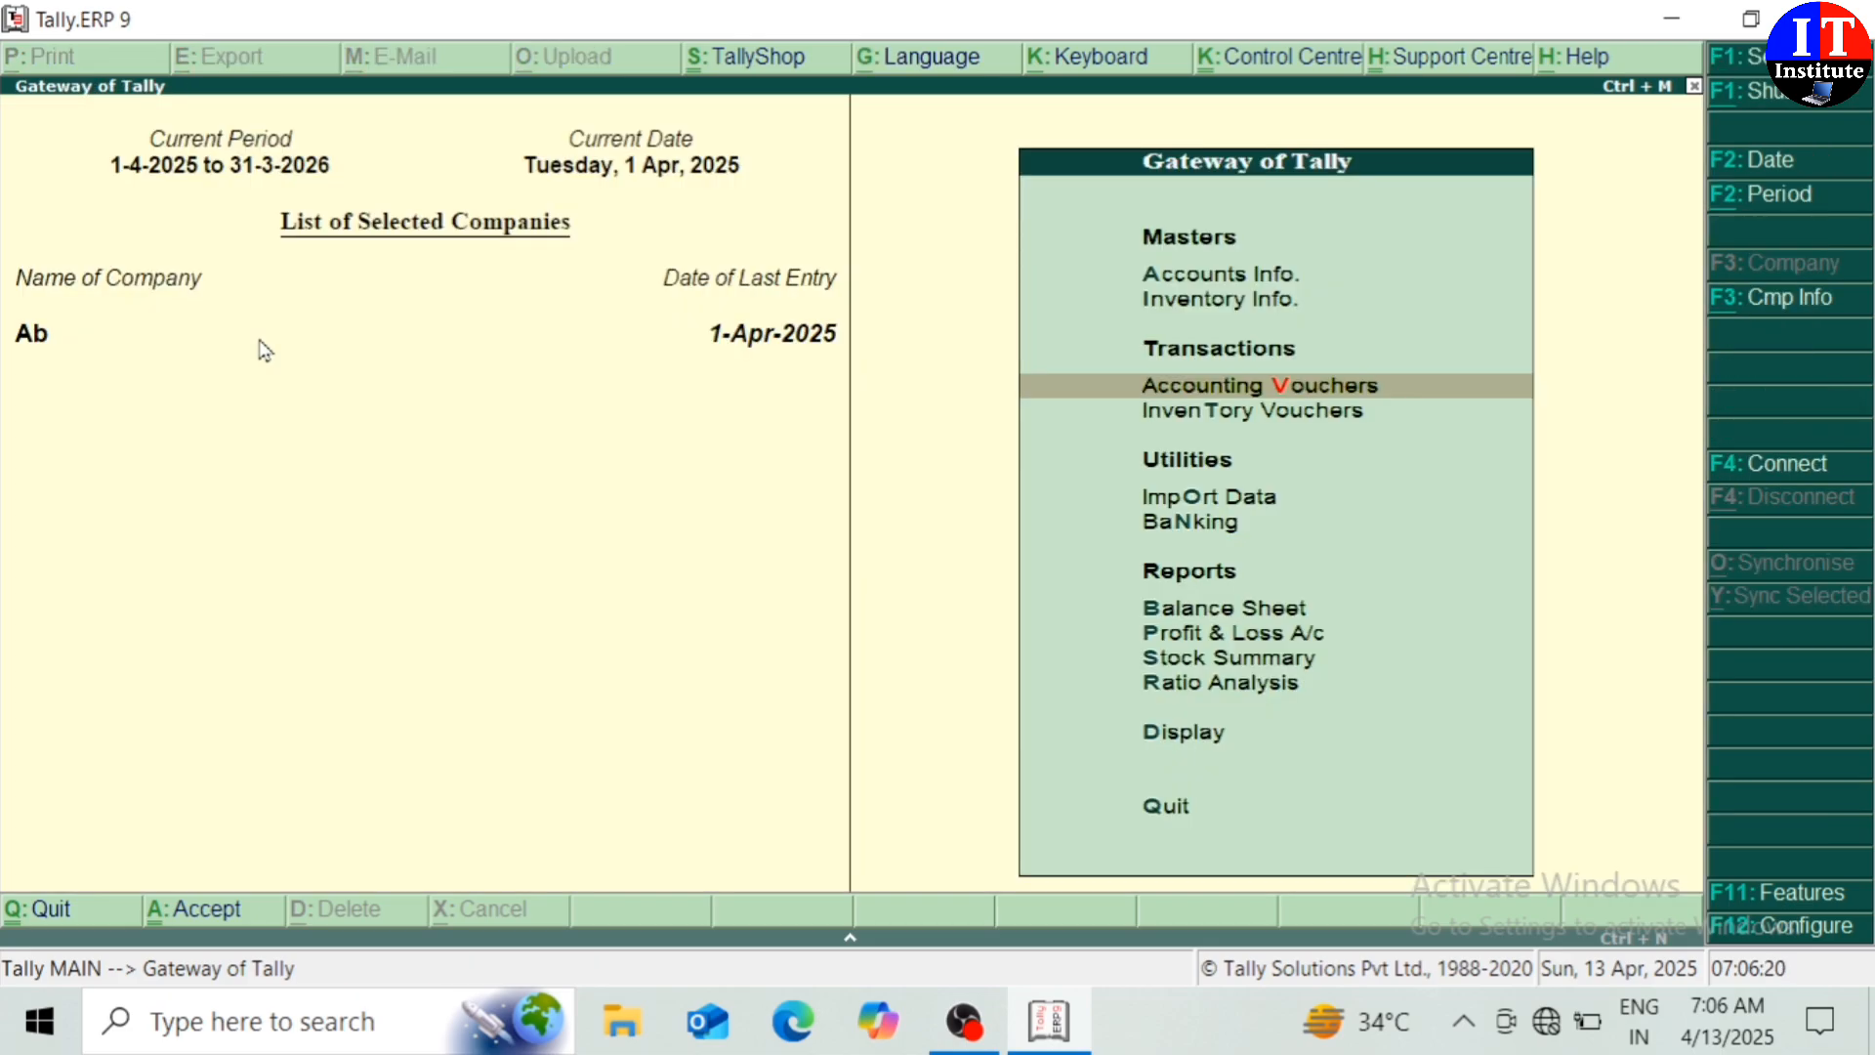
{"action": "key", "text": "Down"}
{"action": "key", "text": "Down"}
{"action": "key", "text": "Down"}
{"action": "key", "text": "Down"}
{"action": "key", "text": "Down"}
{"action": "key", "text": "Down"}
{"action": "key", "text": "Down"}
{"action": "key", "text": "Down"}
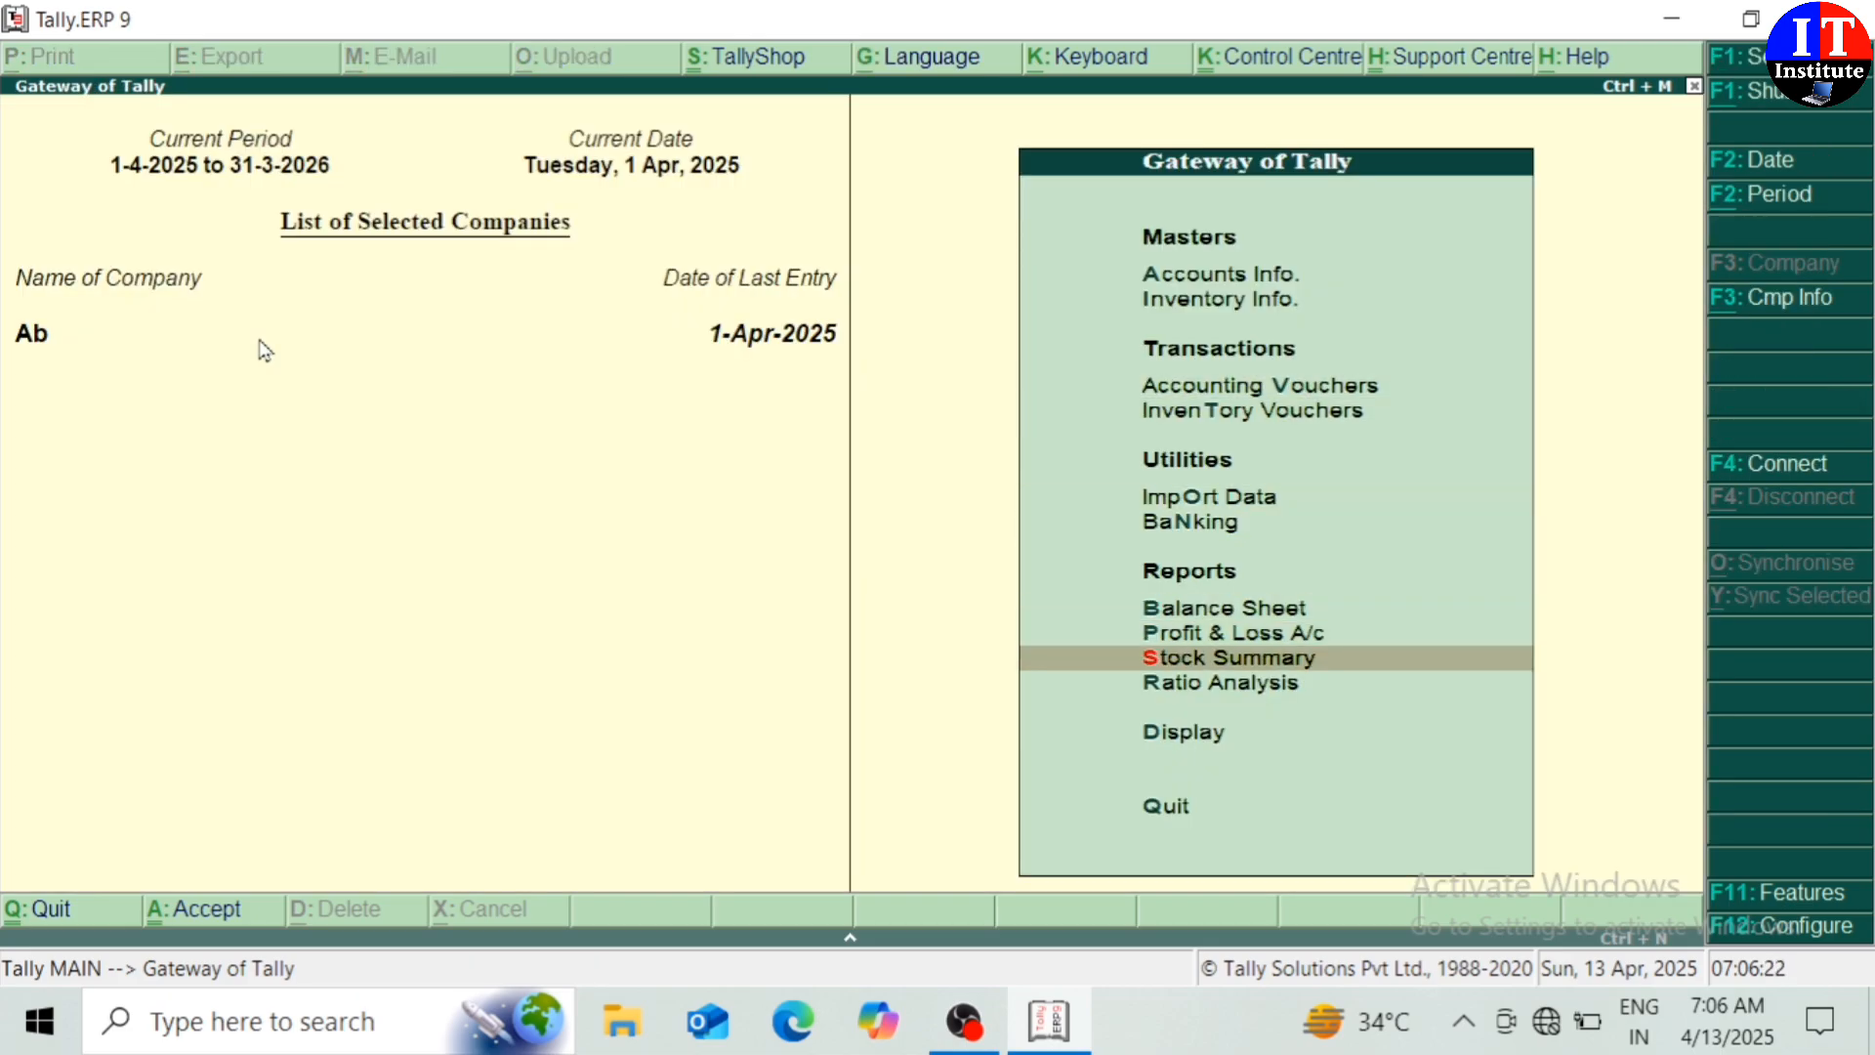
{"action": "key", "text": "Return"}
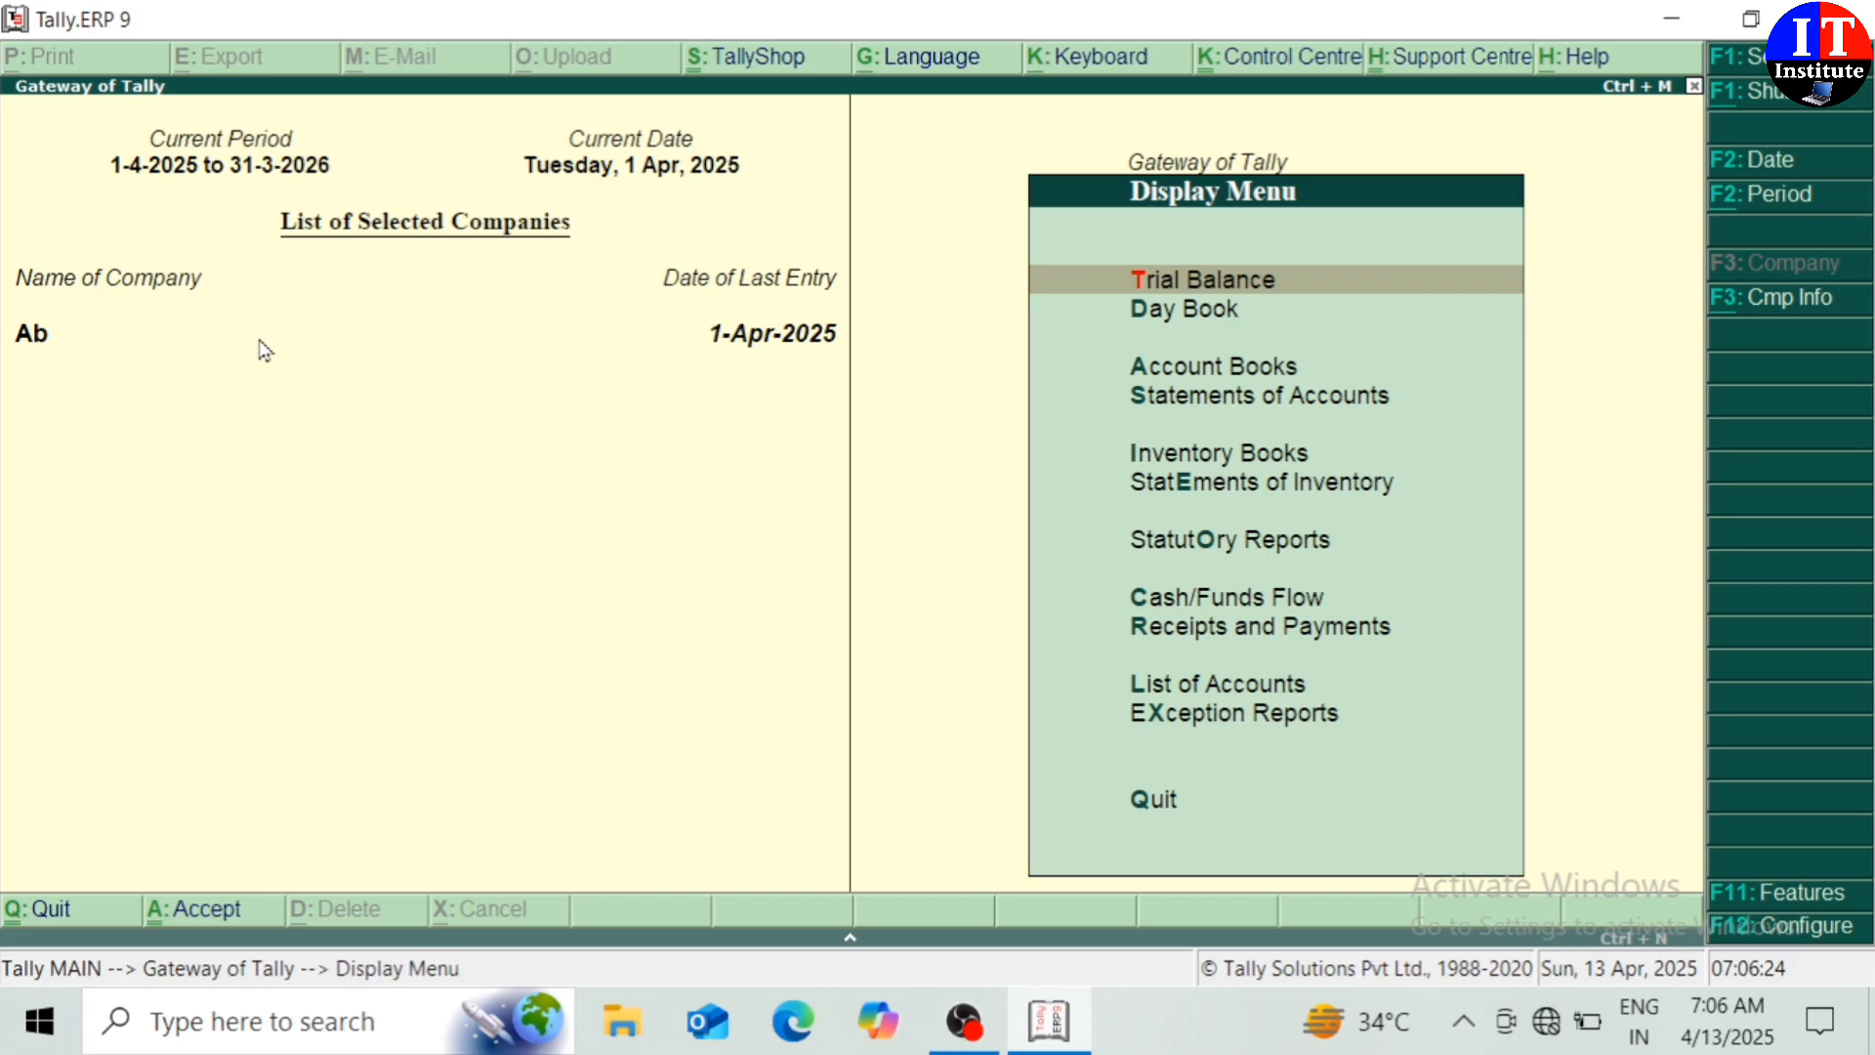
{"action": "key", "text": "Down"}
{"action": "key", "text": "Return"}
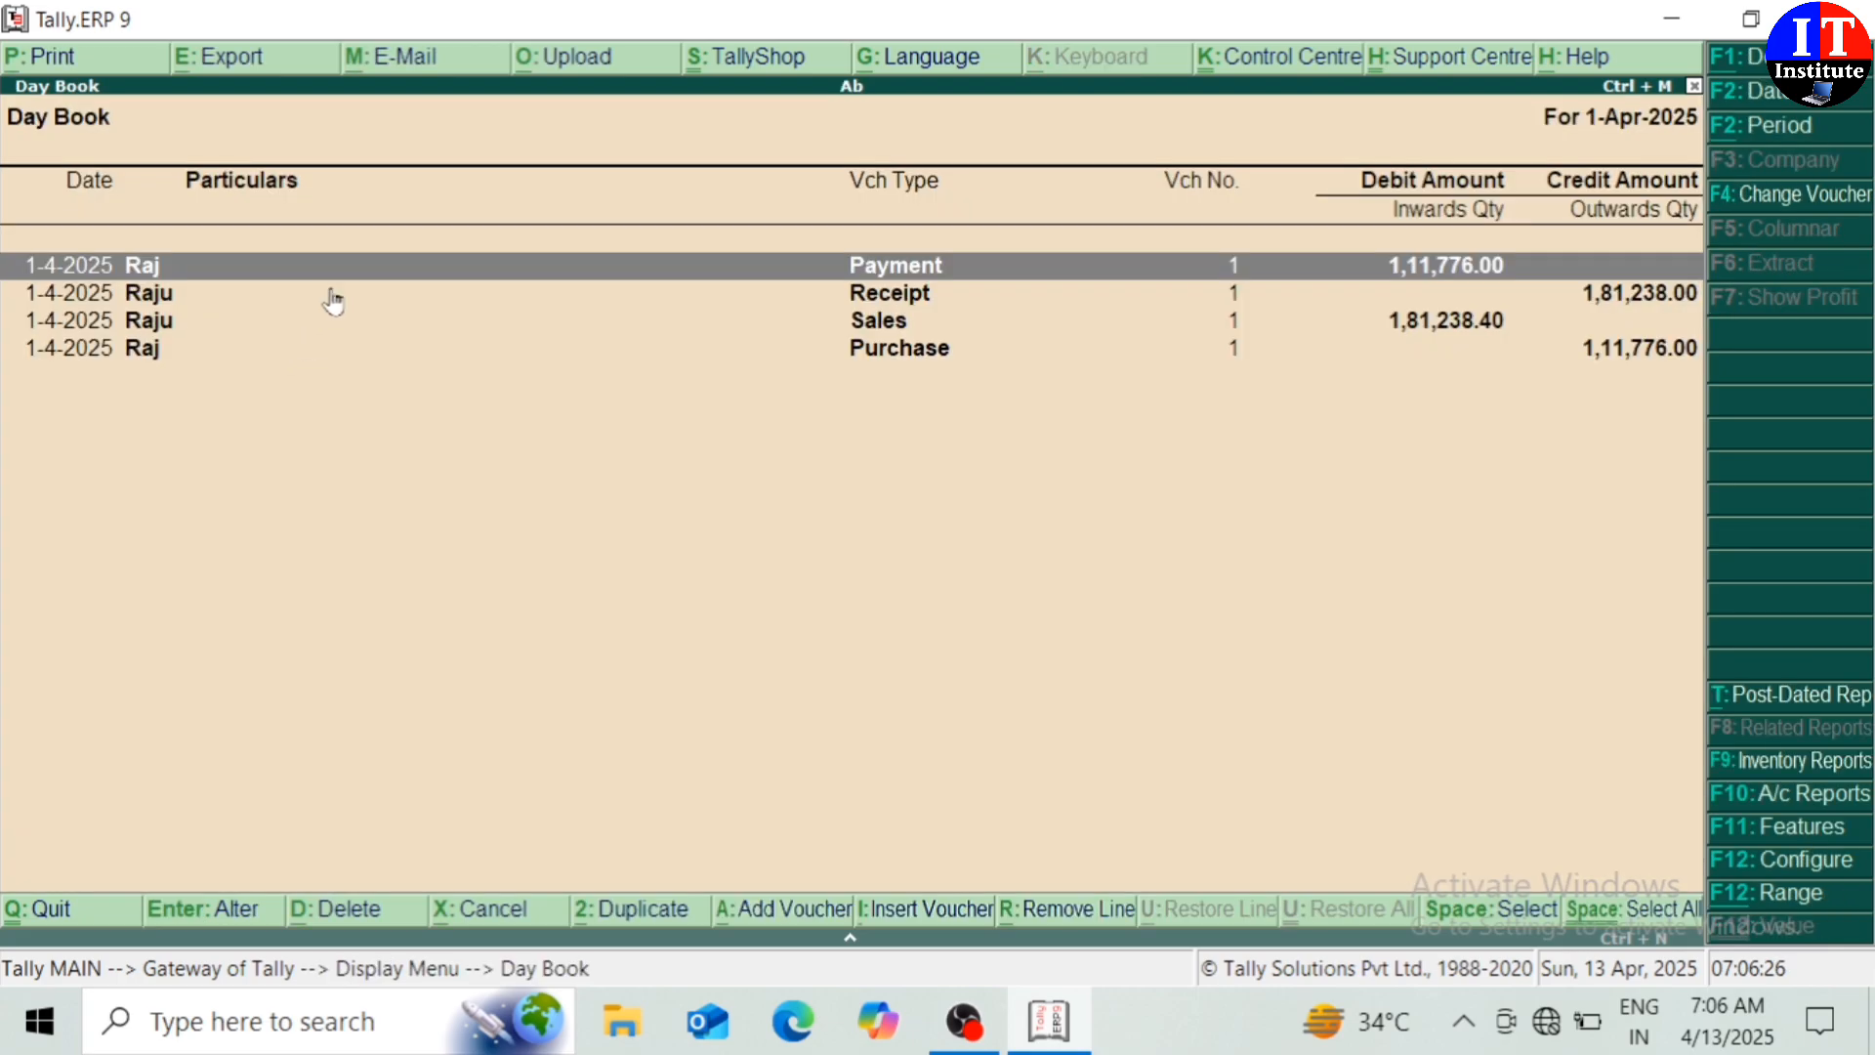